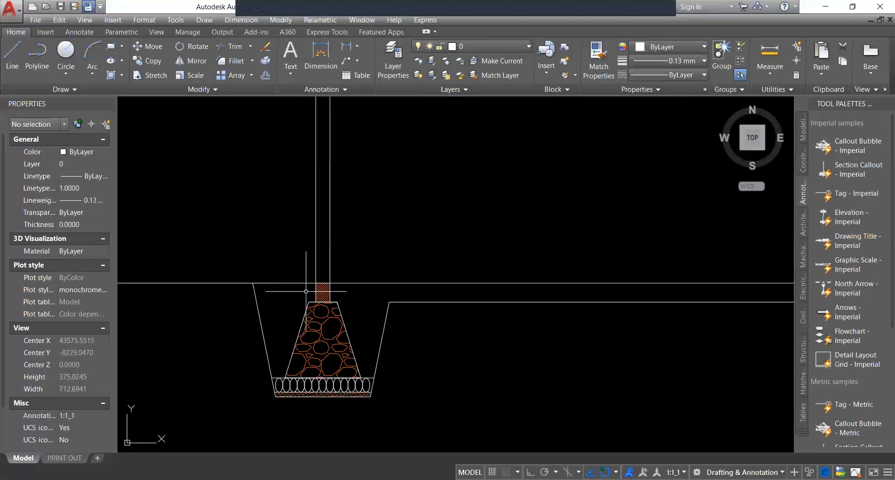
Hatch the backfill and floor bed area between the two footings with the ANSI31 pattern at angle 135 and scale 2.
scroll(296, 331, down, 2)
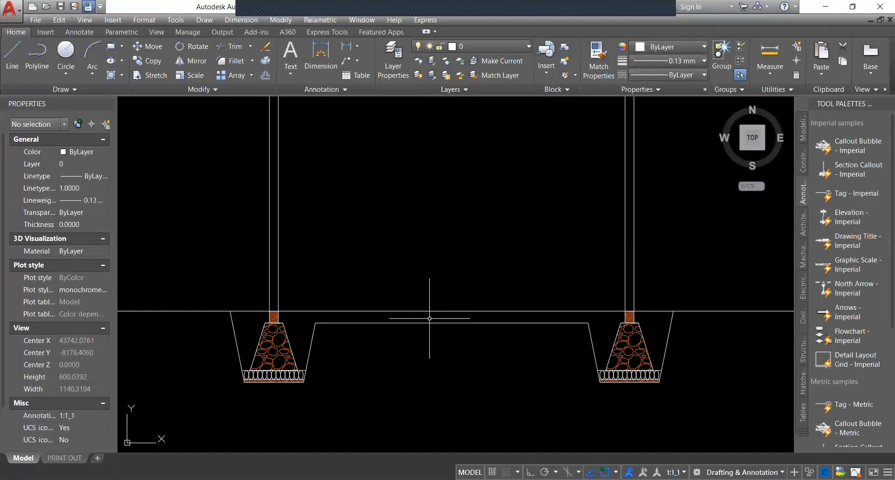
text(h)
key(Return)
click(263, 78)
drag(265, 75, 265, 55)
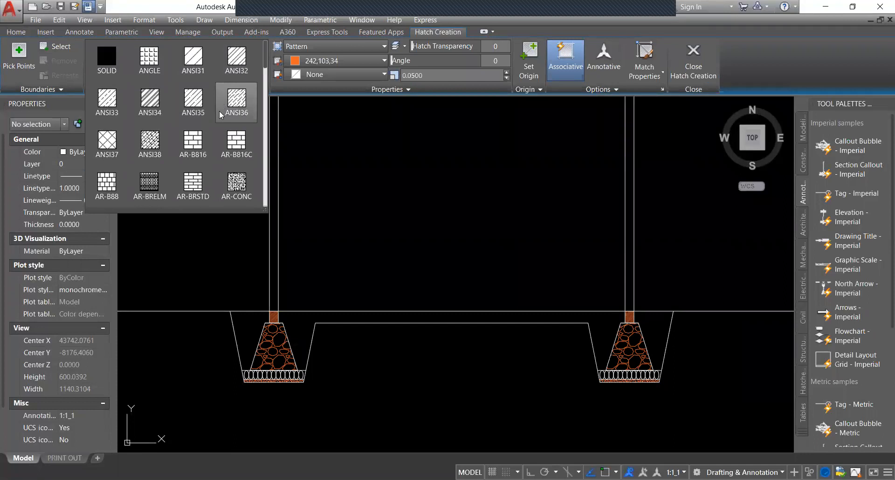
click(198, 69)
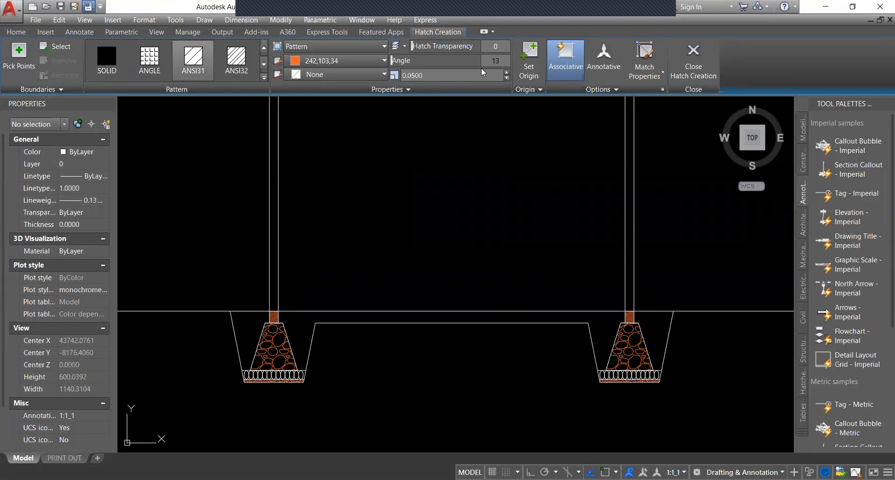
click(476, 72)
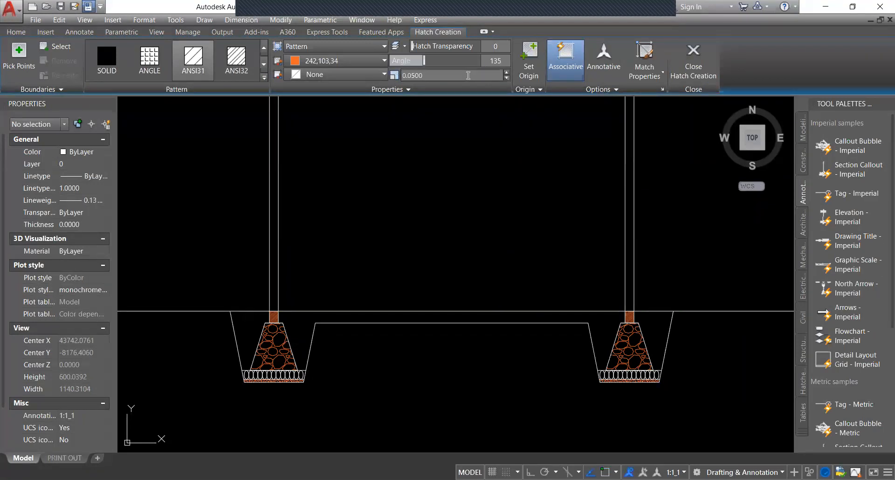
text(2)
click(435, 319)
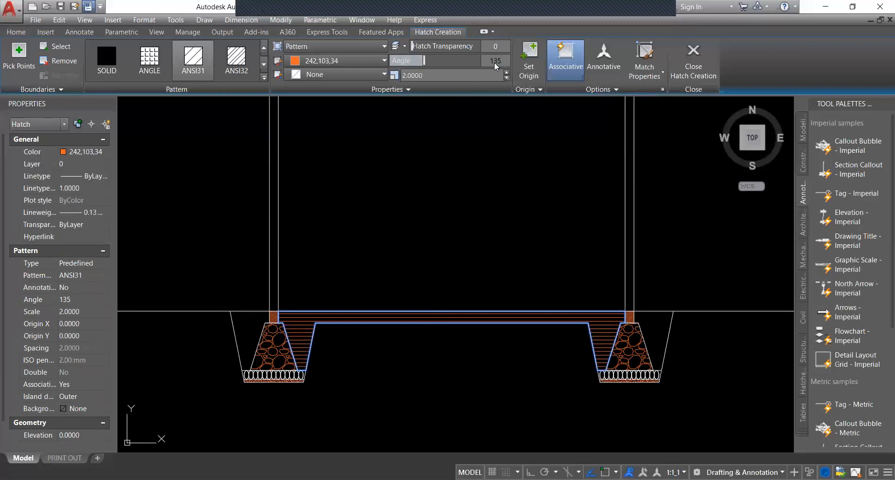
Set the angle of the hatch between the footings to 45 and finish the hatch.
text(45)
key(Return)
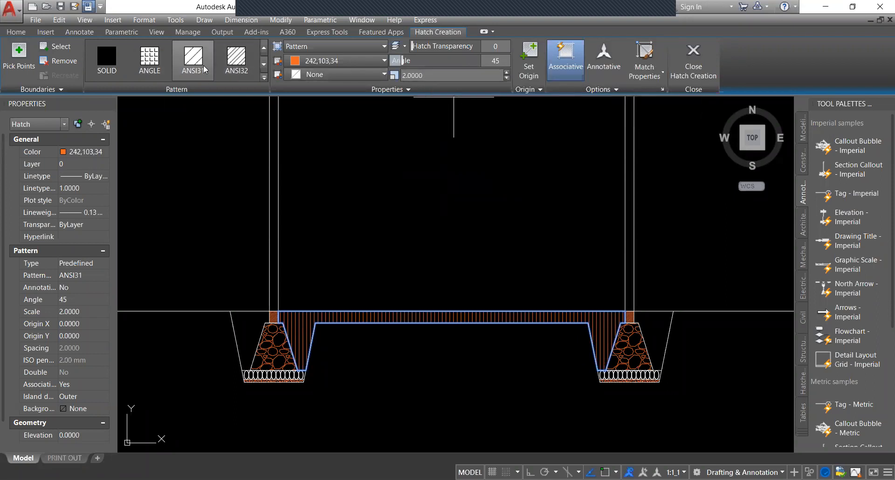
key(Return)
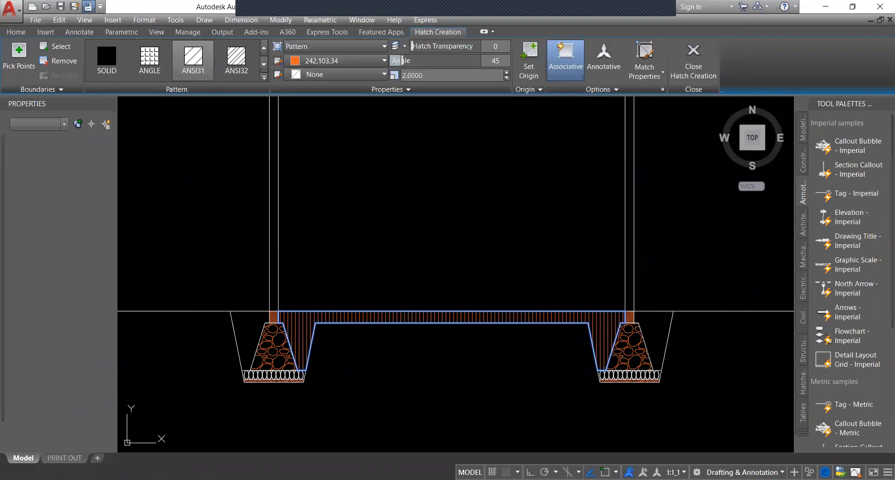
Change the color of the hatch between the footings to green 19,155,72.
scroll(518, 308, up, 2)
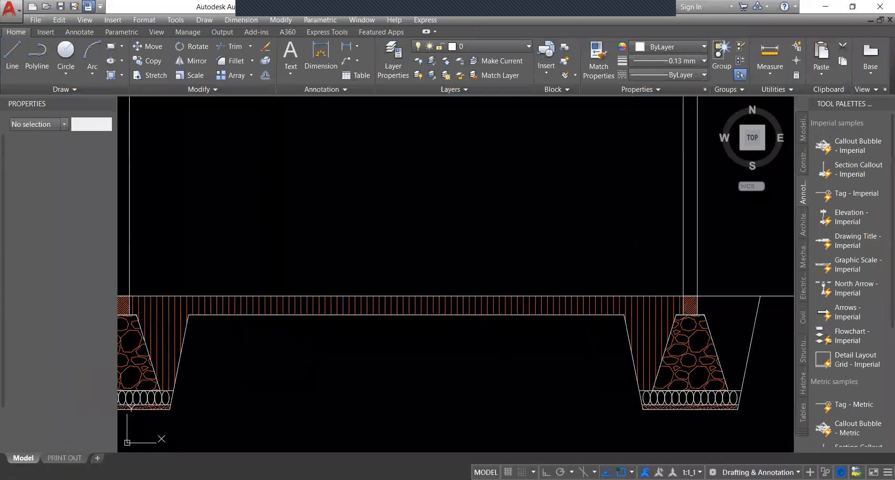
click(482, 302)
click(466, 305)
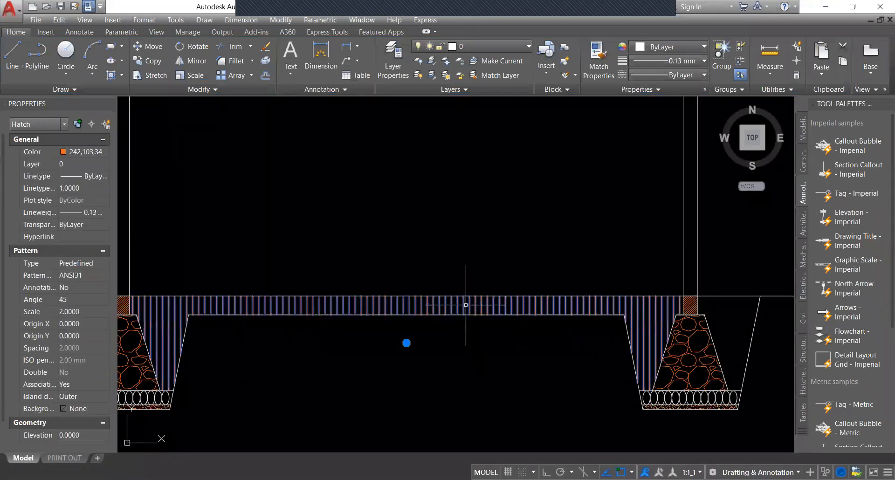
click(335, 60)
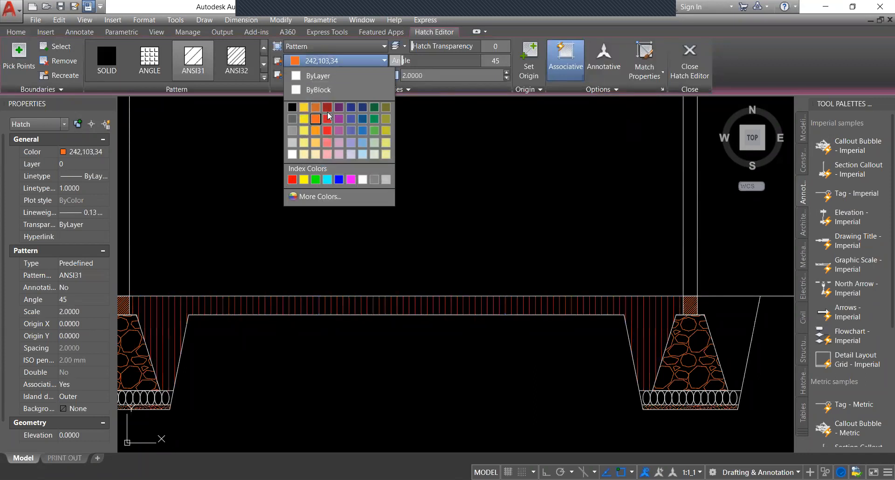
click(375, 118)
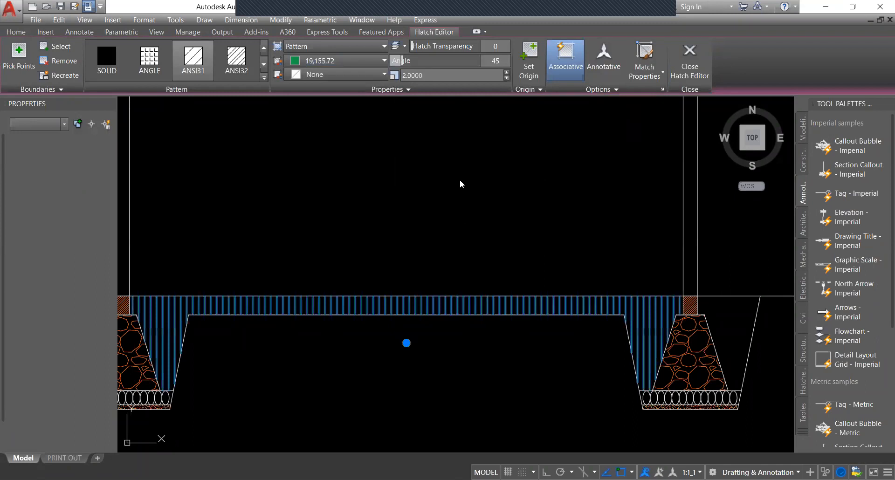
key(Escape)
scroll(469, 205, down, 2)
middle_drag(324, 216, 414, 223)
scroll(360, 290, up, 2)
middle_drag(352, 269, 331, 225)
middle_drag(466, 256, 402, 255)
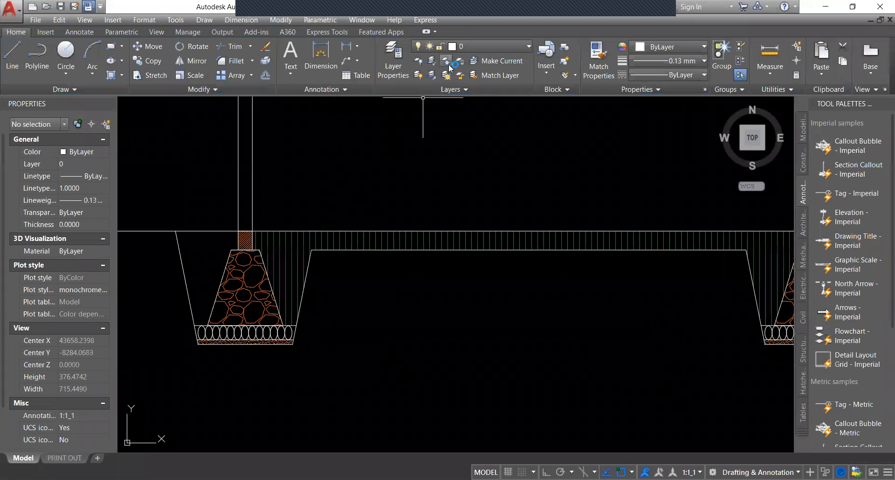
click(479, 46)
click(570, 162)
scroll(547, 139, down, 1)
middle_drag(547, 138, 464, 183)
scroll(280, 261, down, 2)
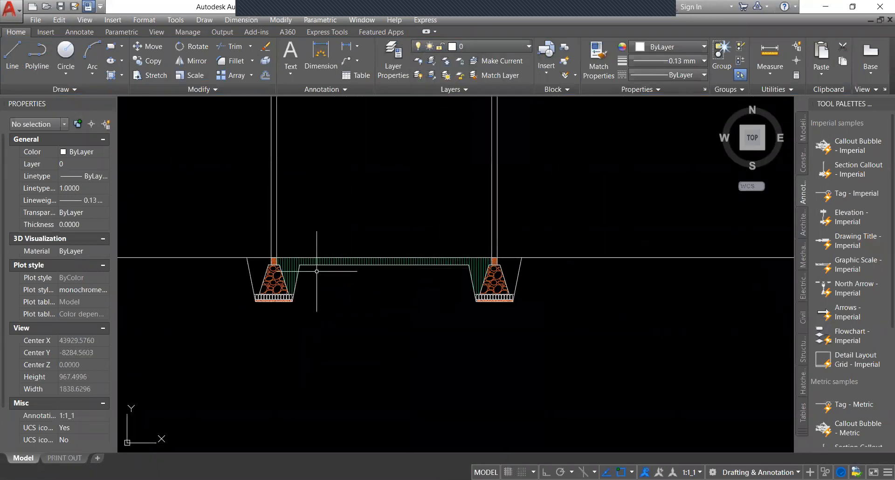
Hatch the outer trench areas beside both footings with ANSI31 at angle 45 and scale 2.
scroll(290, 256, up, 6)
middle_drag(256, 243, 263, 243)
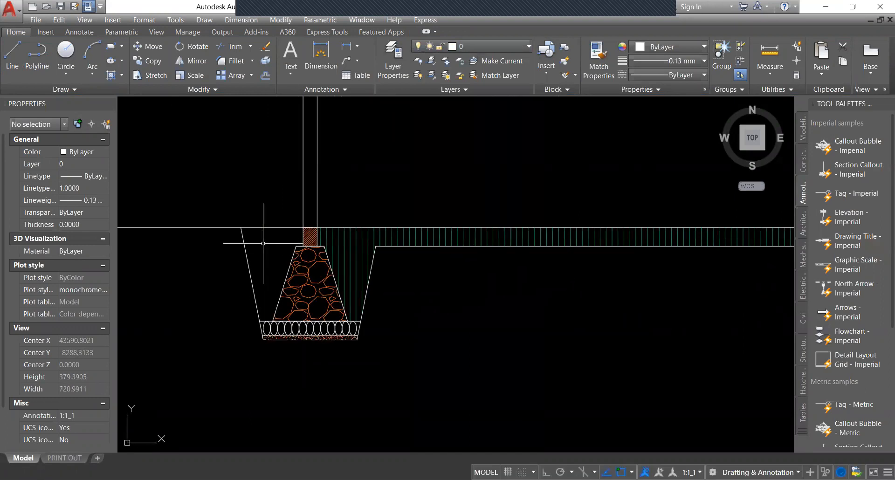
key(Return)
click(263, 243)
scroll(263, 244, down, 2)
scroll(565, 250, up, 1)
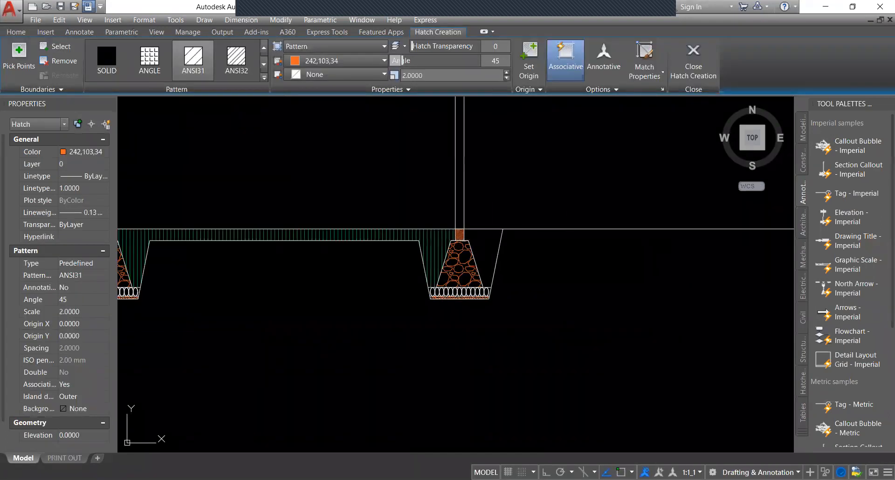
scroll(487, 242, up, 2)
click(486, 242)
key(Return)
Match the properties of the green hatch between the footings onto the two orange outer trench hatches.
scroll(401, 257, down, 2)
mouse_move(345, 259)
middle_down()
mouse_move(380, 265)
mouse_move(356, 266)
mouse_move(367, 291)
middle_up()
text(MA)
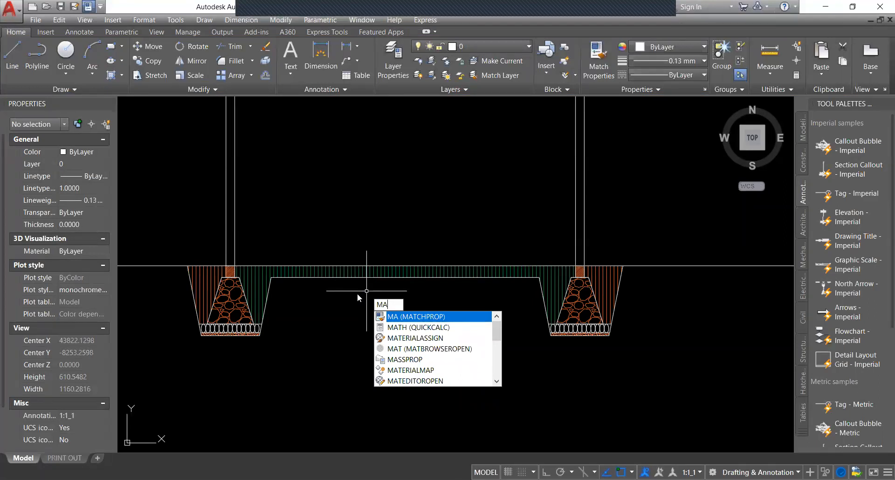
key(Return)
click(268, 273)
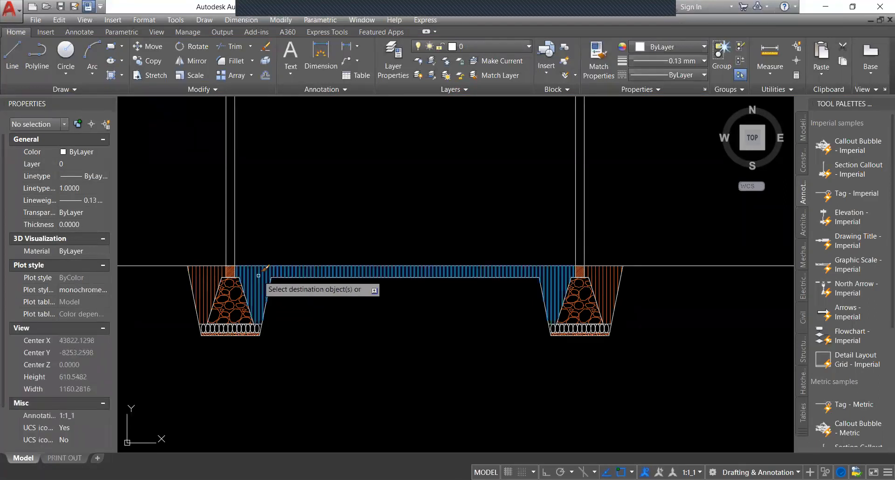
key(Escape)
Examine the backfill, floor bed and stone hatches around the left footing up close.
scroll(534, 282, down, 5)
scroll(523, 279, up, 5)
scroll(320, 280, up, 2)
scroll(301, 284, up, 6)
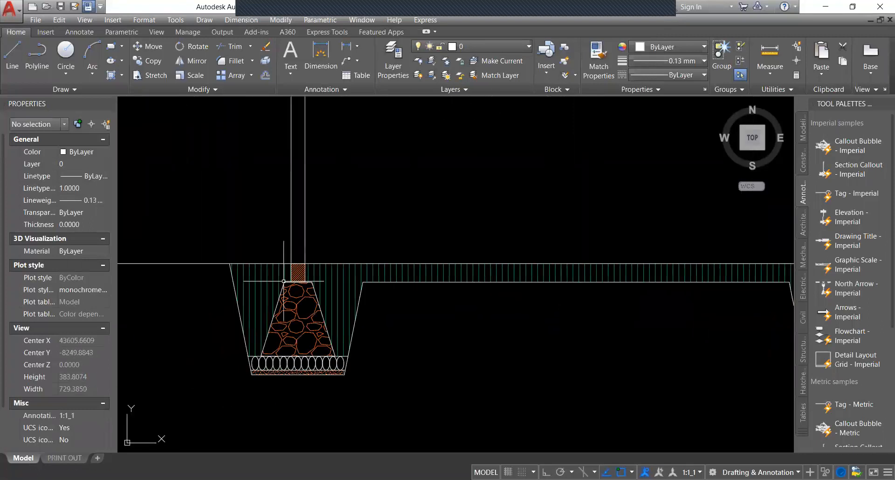
middle_drag(306, 291, 350, 290)
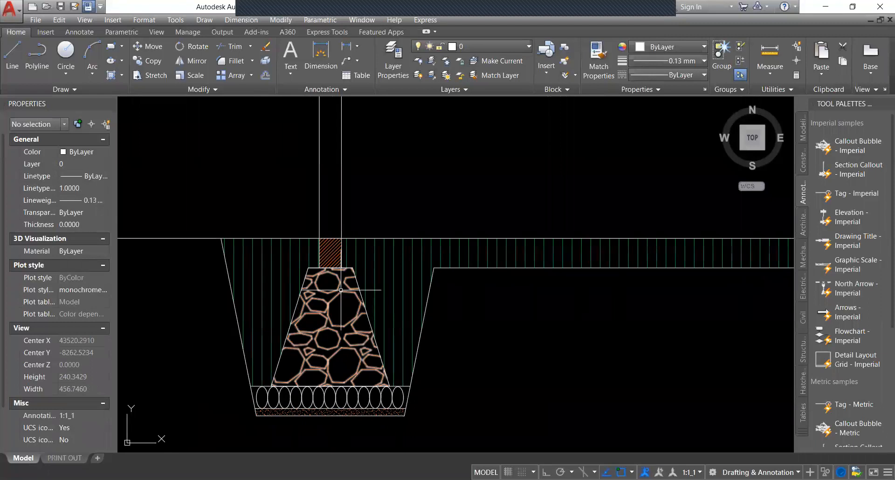
middle_drag(433, 266, 386, 291)
scroll(399, 291, up, 2)
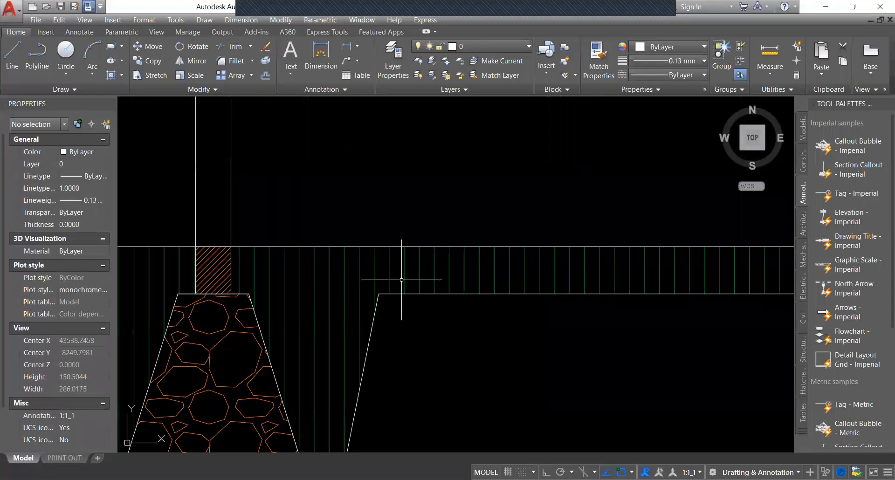
scroll(399, 289, down, 4)
scroll(356, 315, up, 2)
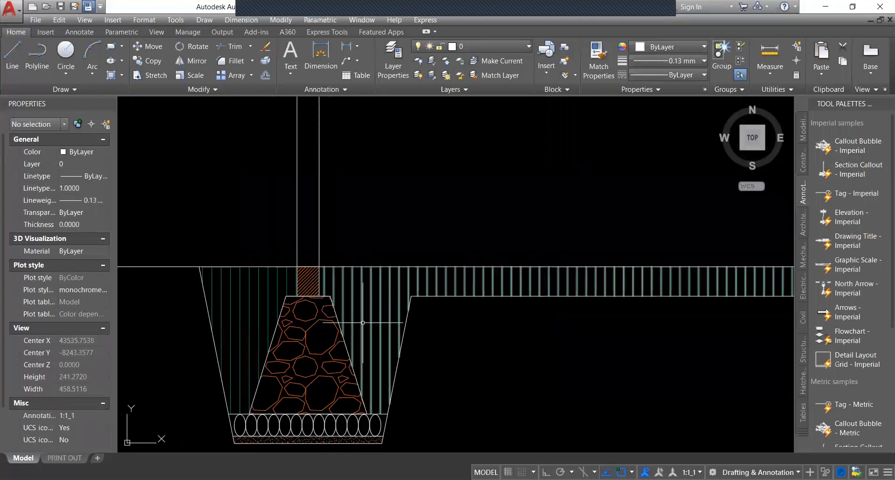
Try to match the stone footing hatch's properties onto the green hatches beside the left footing.
text(MA)
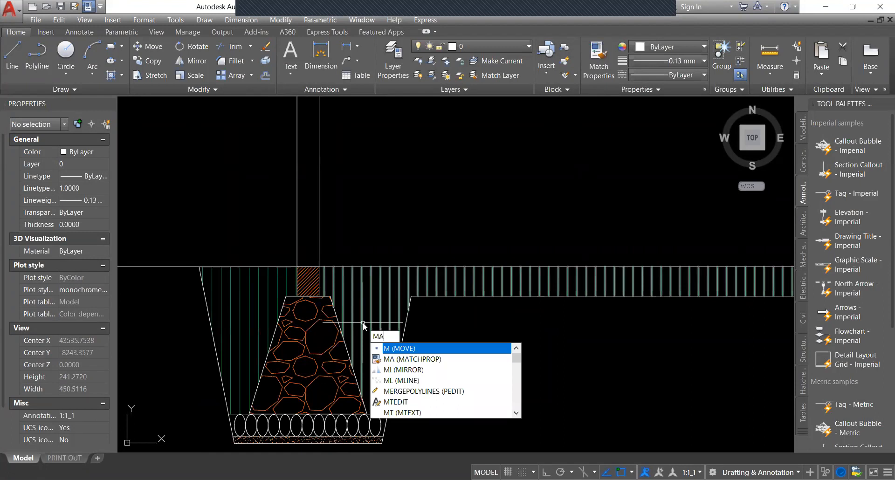
key(Return)
scroll(329, 336, up, 2)
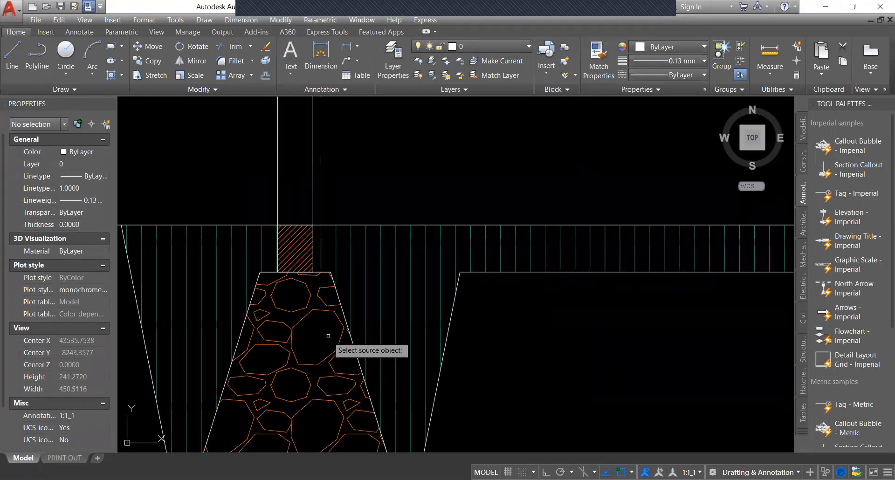
click(305, 316)
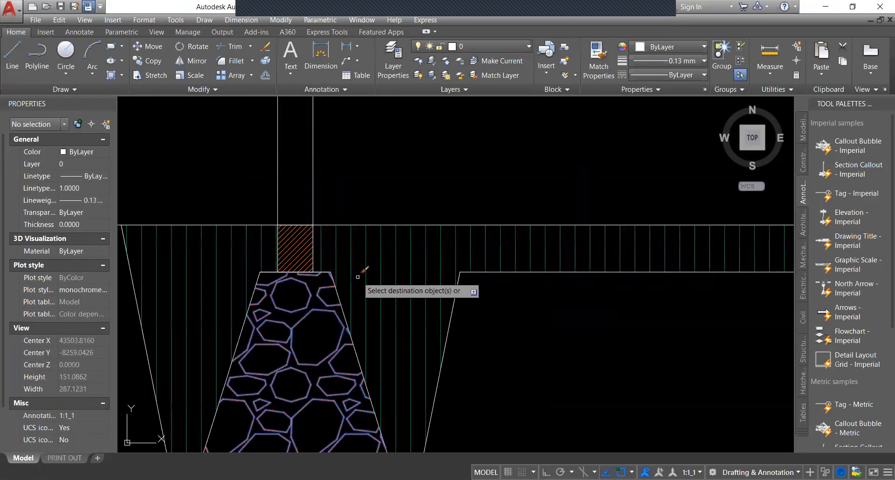
scroll(367, 261, down, 2)
click(286, 257)
click(281, 263)
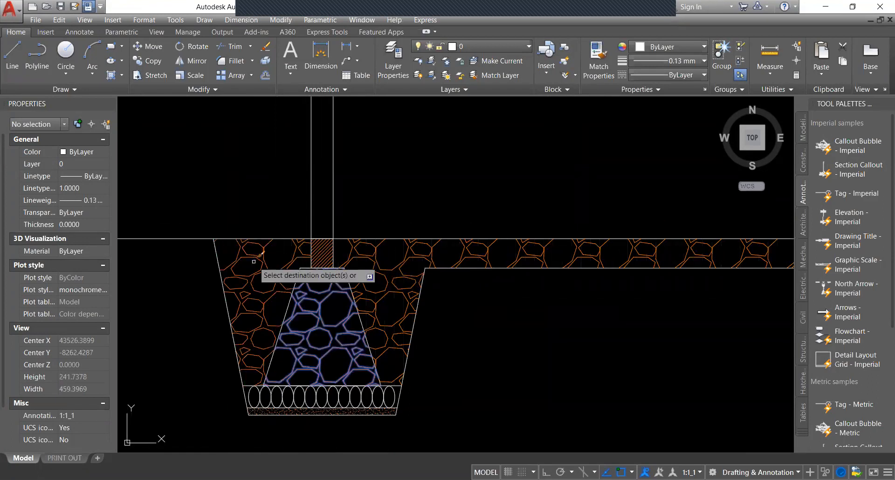
scroll(326, 317, down, 1)
key(Escape)
scroll(324, 292, up, 1)
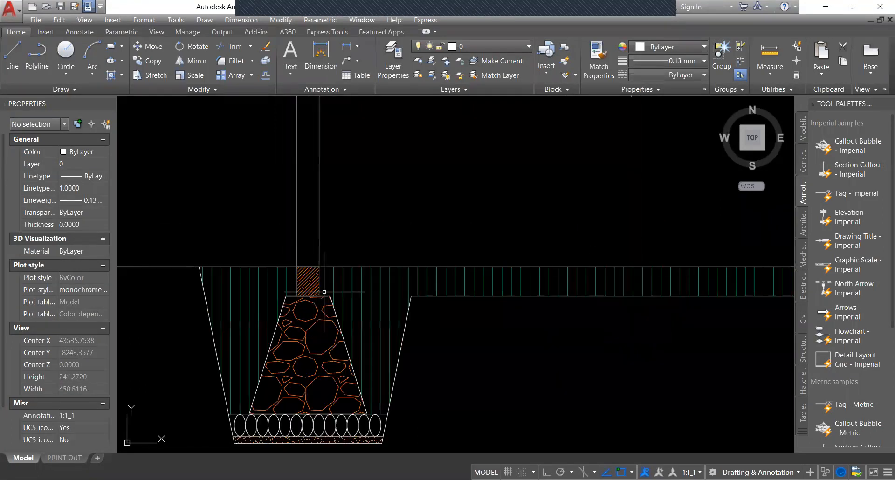
Trim the ground line beyond the outer edges of the two foundation trenches.
scroll(324, 292, down, 6)
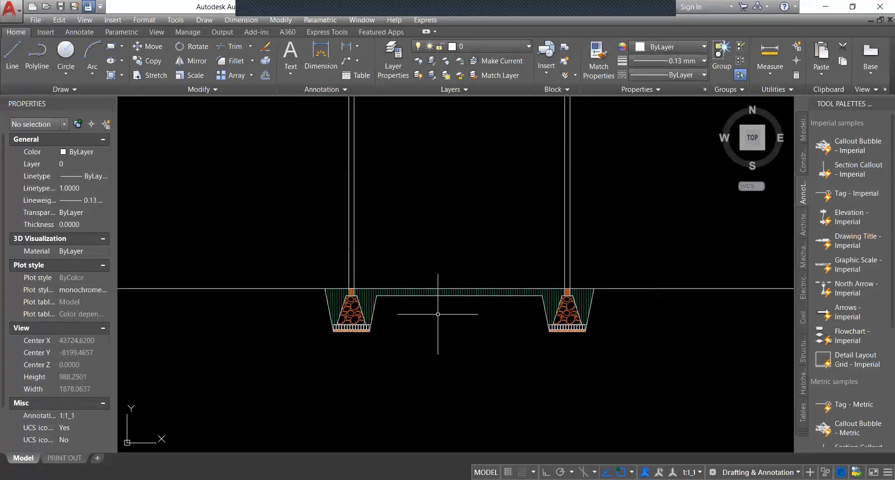
scroll(401, 205, down, 3)
scroll(424, 303, up, 3)
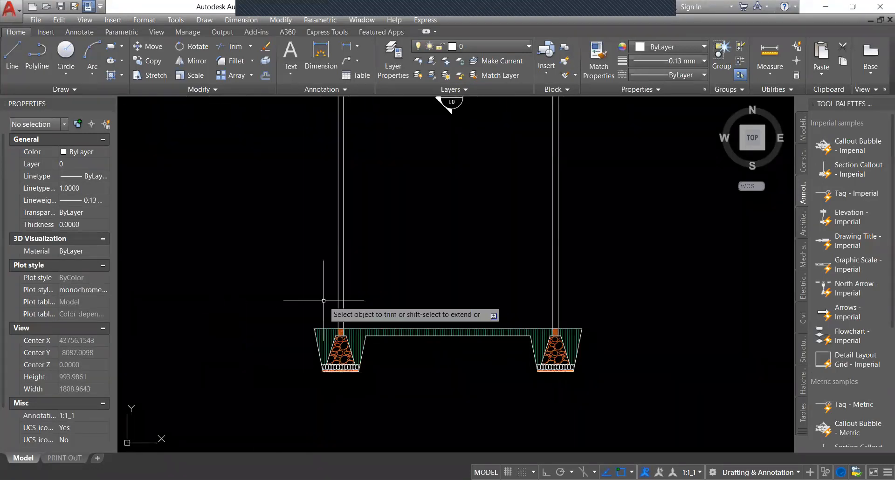
scroll(259, 340, down, 5)
middle_drag(259, 340, 337, 321)
scroll(338, 321, up, 8)
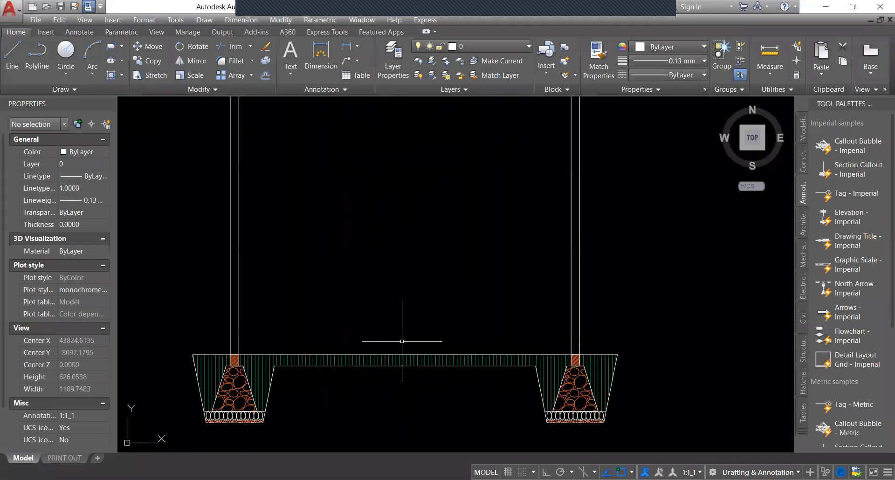
Offset the trimmed ground line upward by 10.
click(414, 355)
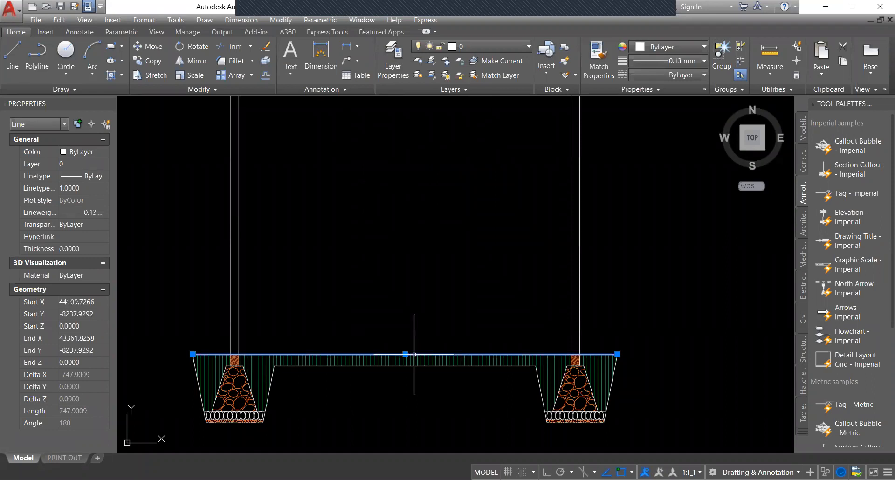
text(o)
key(Return)
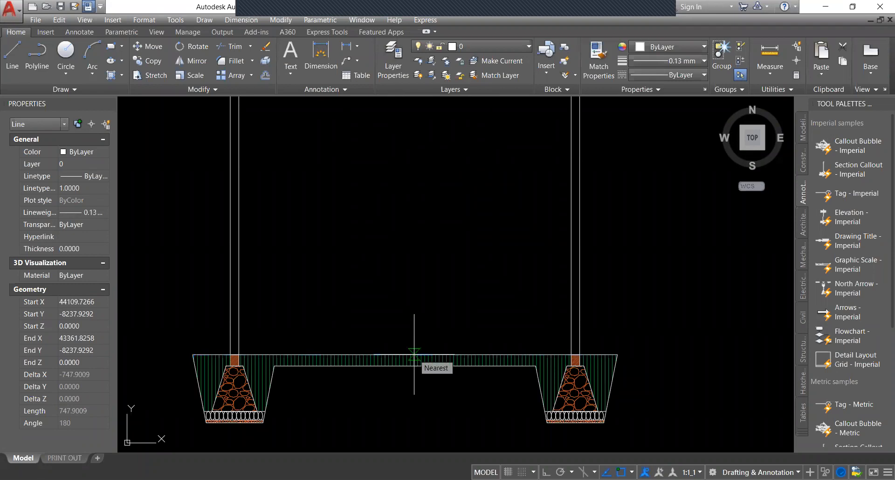
text(10)
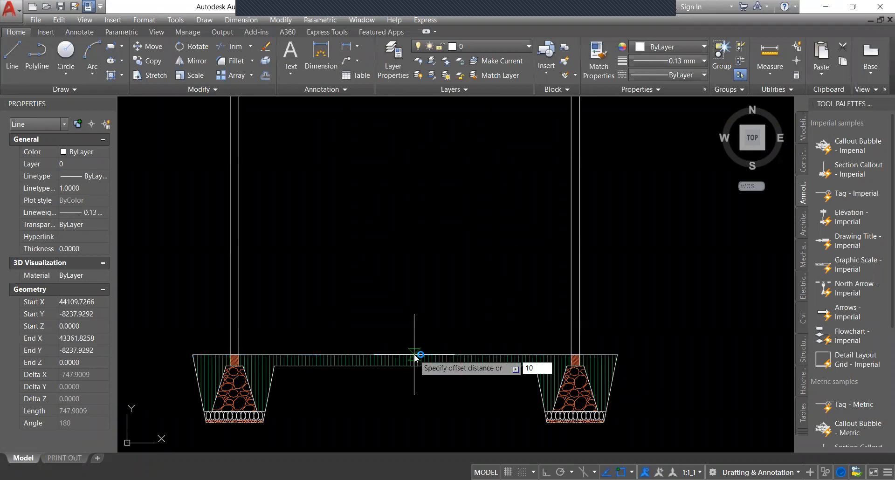
key(Return)
scroll(364, 345, up, 2)
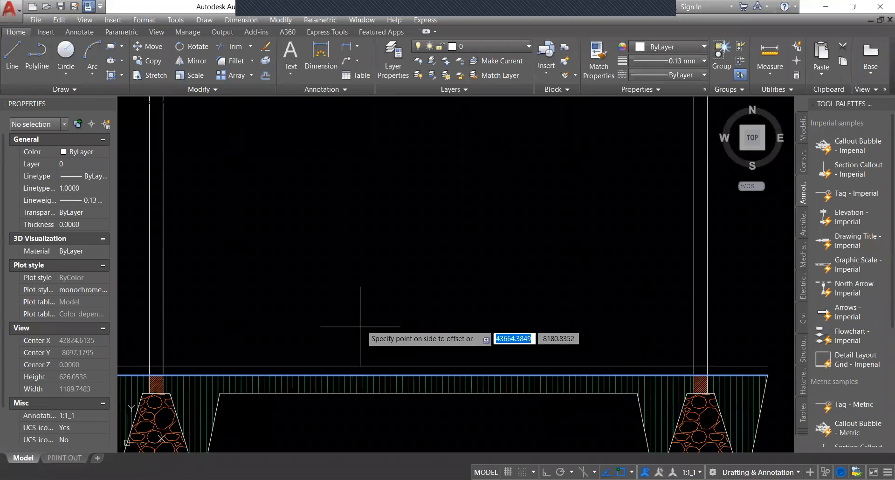
Trim the offset line at the left wall and delete its leftover piece outside the wall.
scroll(351, 354, up, 6)
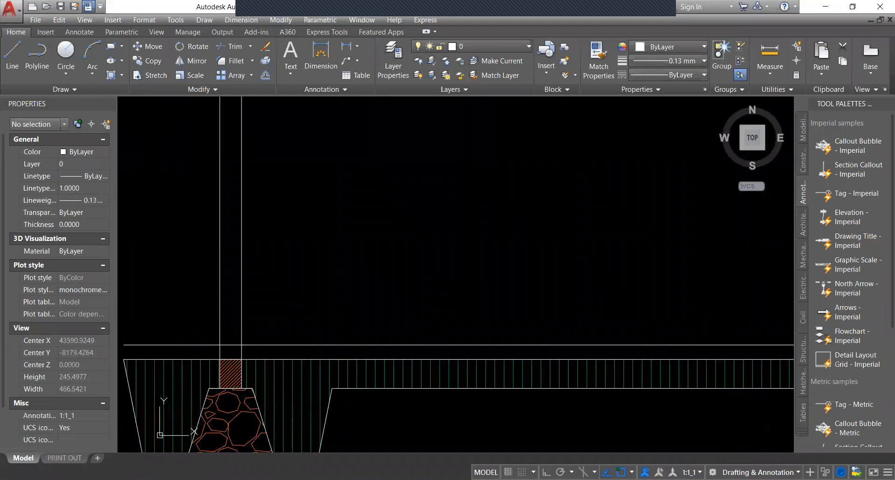
text(tr)
key(Return)
key(Return)
click(223, 352)
click(214, 334)
key(Escape)
click(184, 354)
click(164, 336)
key(Delete)
scroll(169, 334, down, 6)
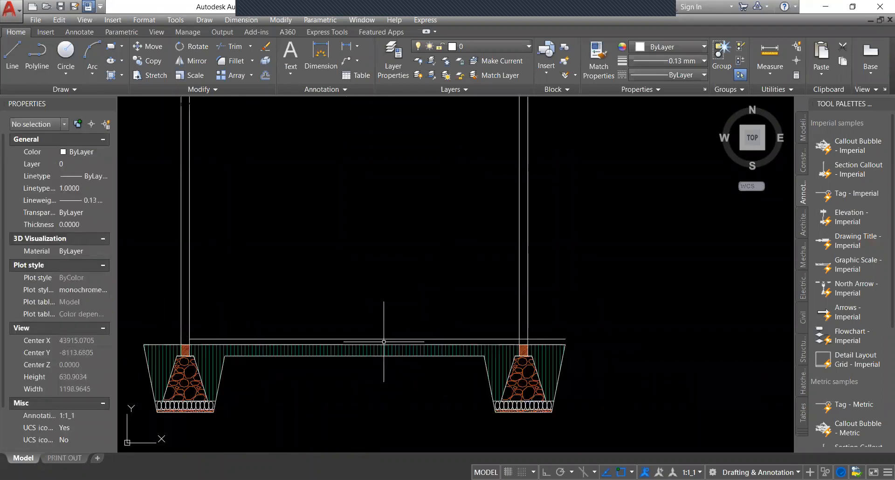
Trim the floor line beyond the inner face of the right wall.
scroll(389, 339, up, 2)
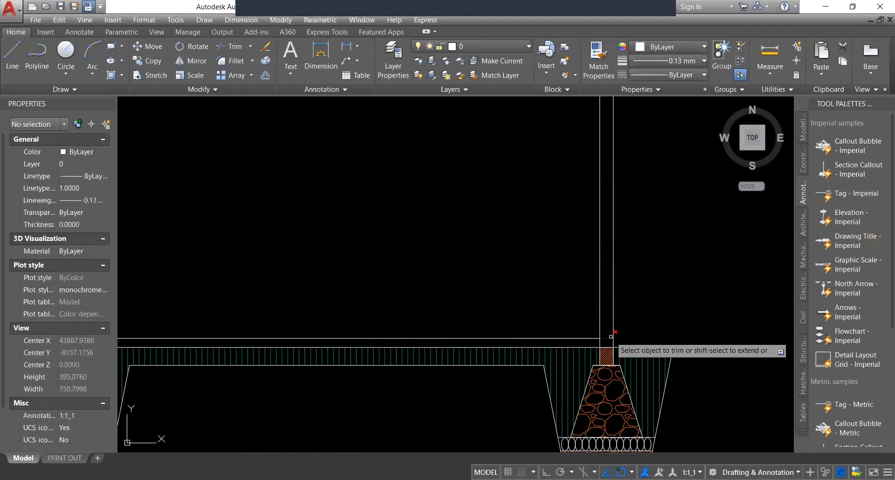
scroll(606, 326, down, 3)
scroll(466, 359, up, 3)
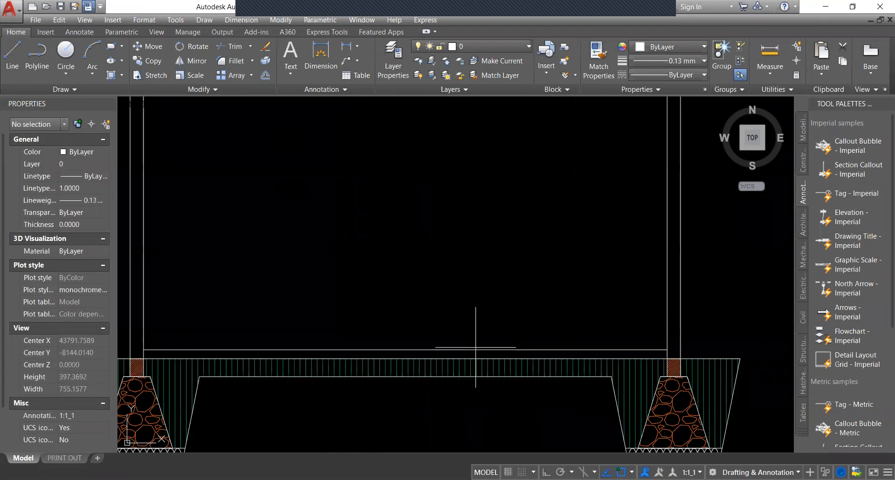
Offset the floor line between the two walls upward by 3.
click(475, 350)
middle_drag(475, 350, 494, 352)
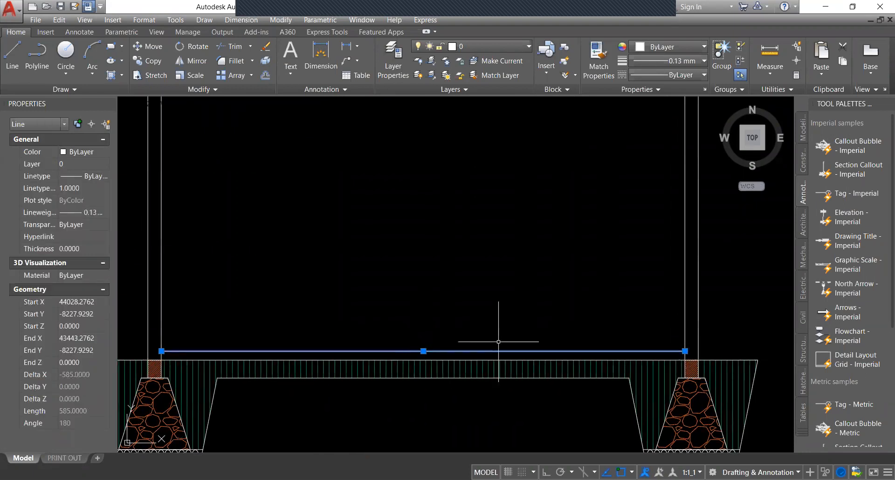
text(o)
key(Return)
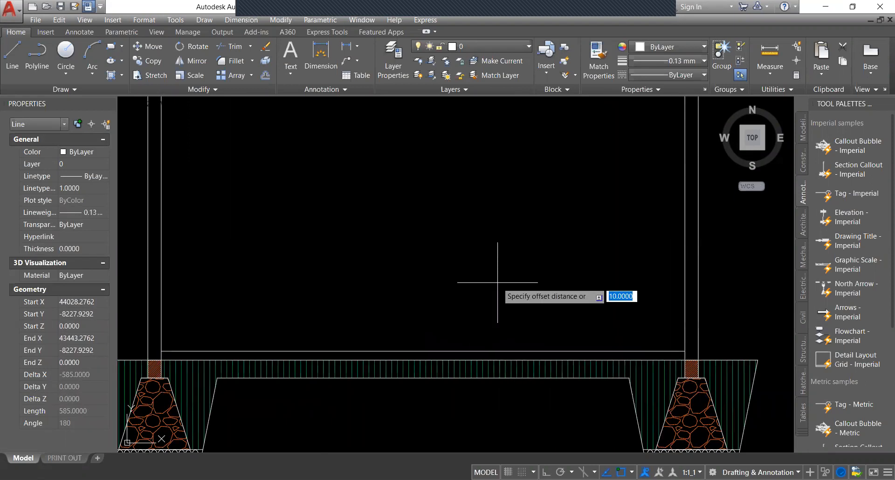
text(3)
key(Return)
click(487, 334)
key(Escape)
Offset the uppermost floor line upward by 1 to add the thin floor finish.
scroll(492, 346, up, 3)
click(491, 355)
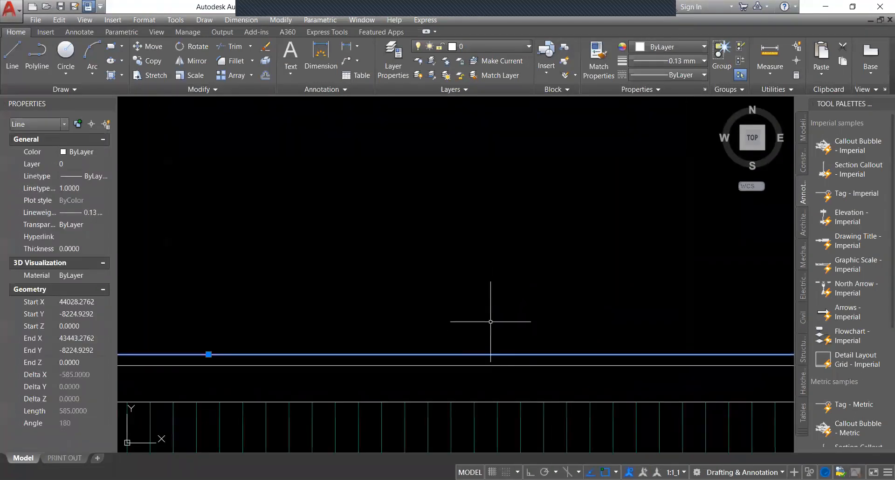
key(Return)
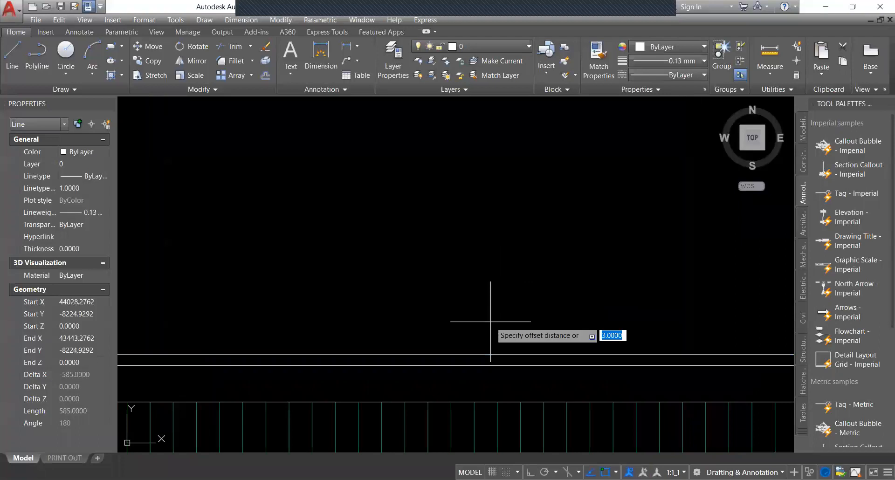
key(Escape)
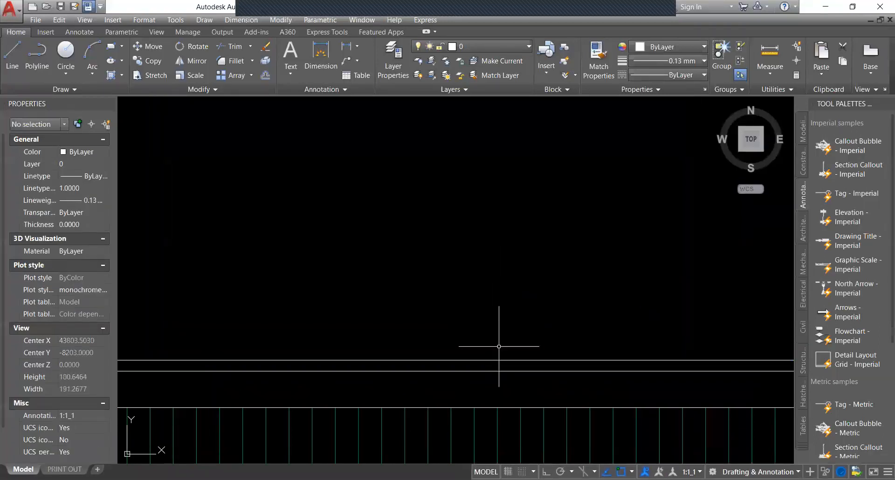
click(495, 361)
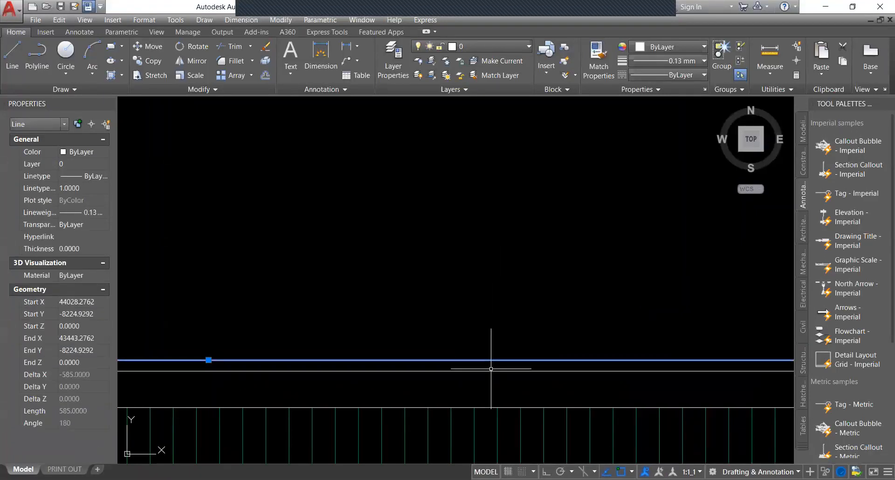
key(Escape)
scroll(491, 369, down, 3)
scroll(580, 360, up, 5)
scroll(229, 333, up, 8)
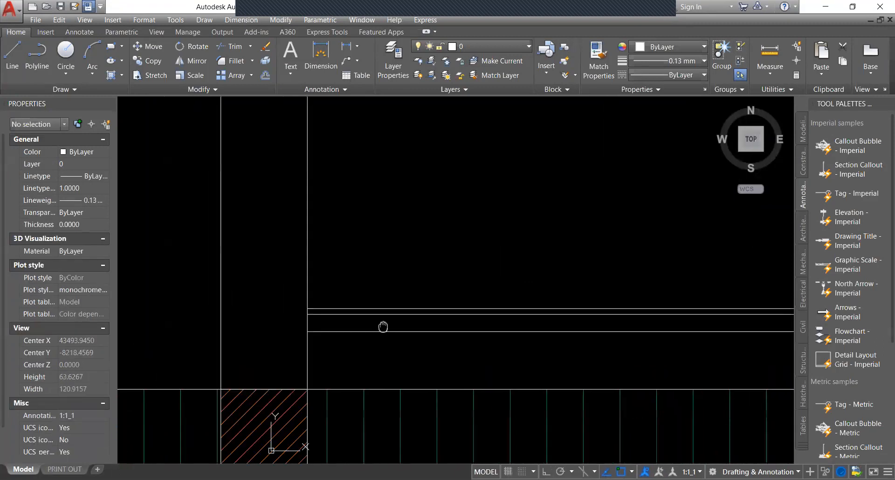
Hatch the floor slab strip between the ground line and the lowest floor line.
scroll(364, 326, down, 4)
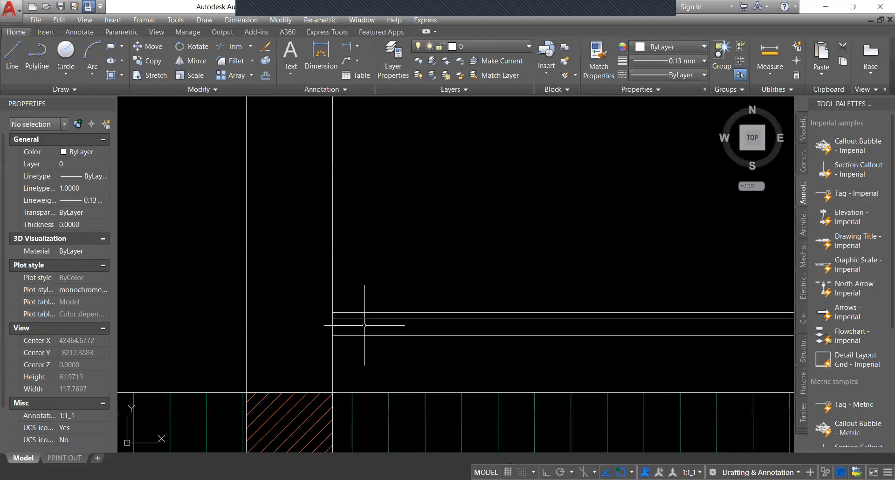
scroll(364, 327, down, 8)
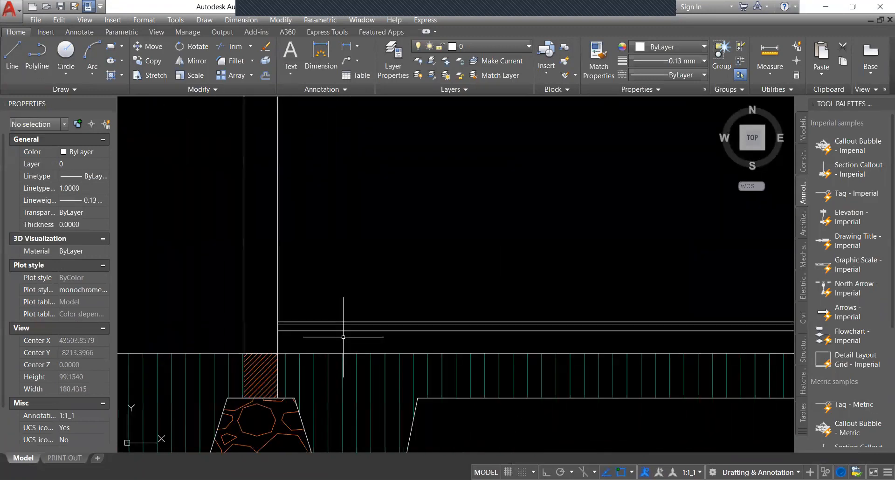
scroll(350, 345, up, 2)
scroll(350, 340, down, 6)
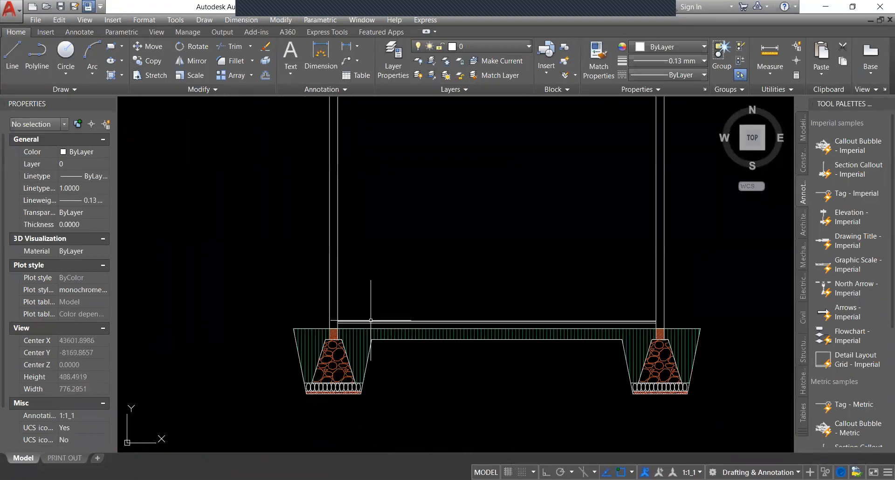
text(h)
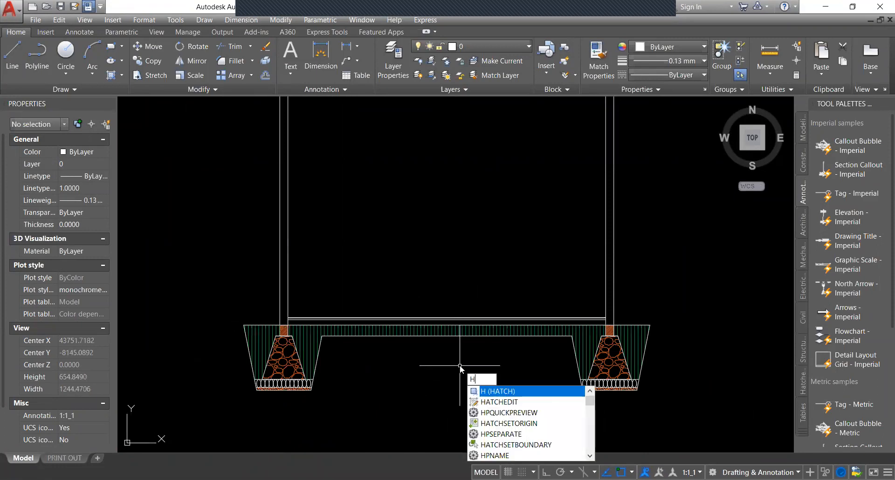
key(Return)
scroll(454, 326, up, 4)
scroll(450, 298, down, 2)
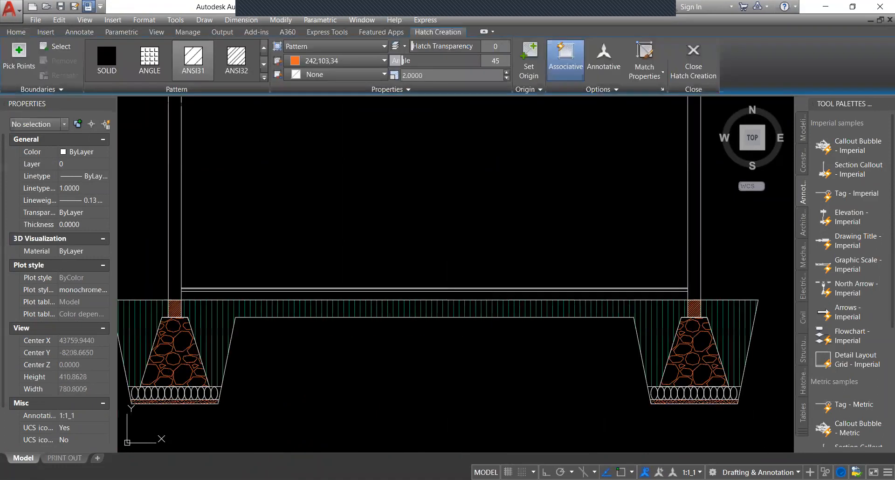
click(449, 296)
key(Return)
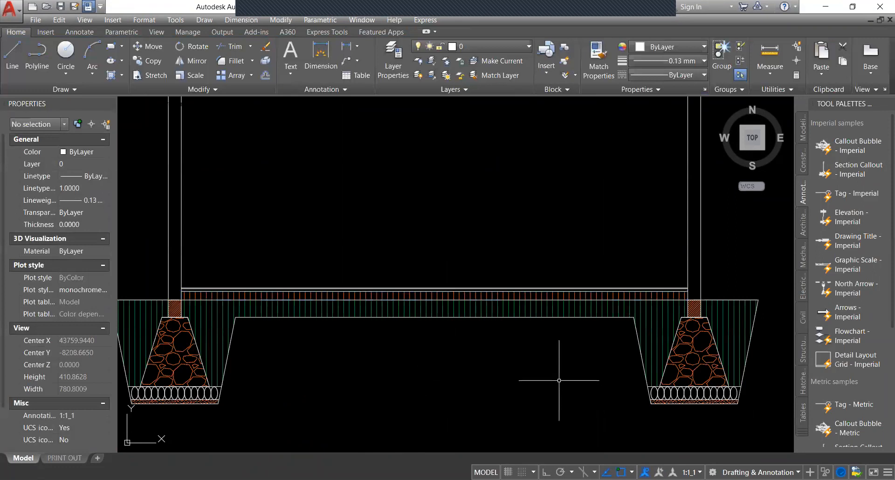
Match the properties of the thin hatch strip beneath the right footing onto the floor slab hatch.
scroll(702, 401, up, 6)
text(ma)
key(Return)
click(694, 403)
scroll(694, 402, down, 6)
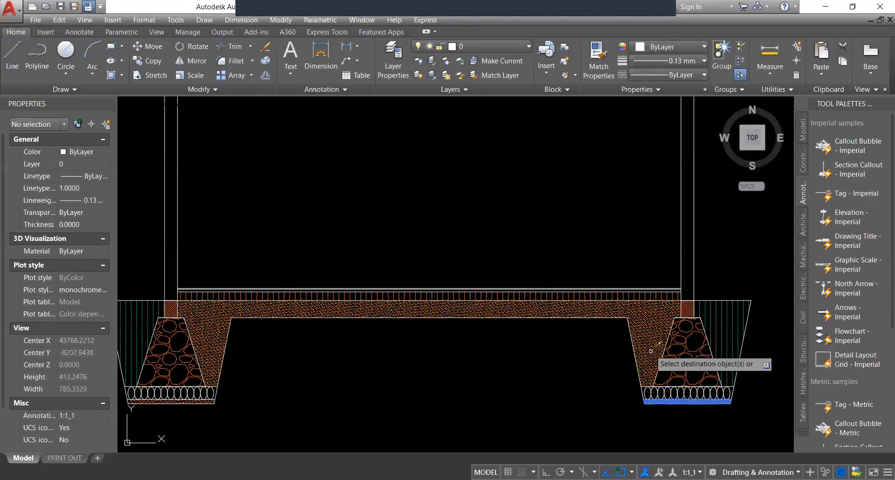
scroll(627, 304, up, 2)
scroll(626, 304, up, 2)
click(619, 284)
key(Return)
scroll(571, 287, down, 6)
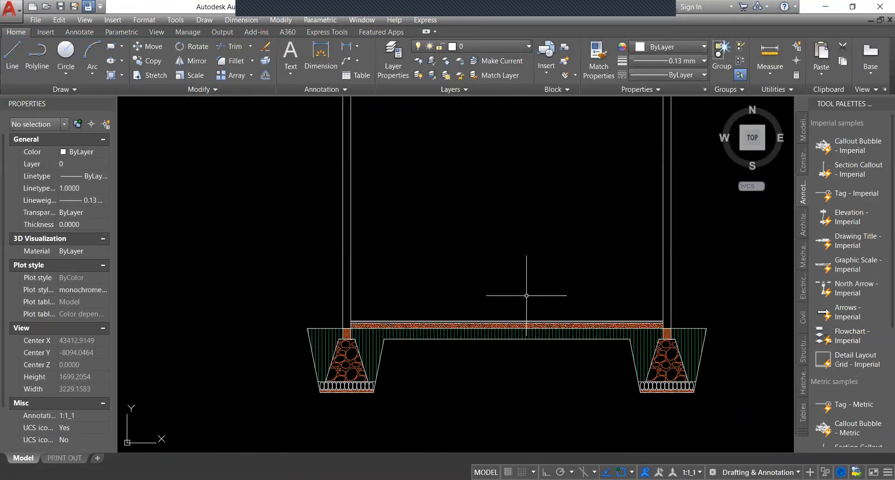
Set the floor slab hatch's scale to 0.1.
scroll(552, 327, up, 5)
click(552, 305)
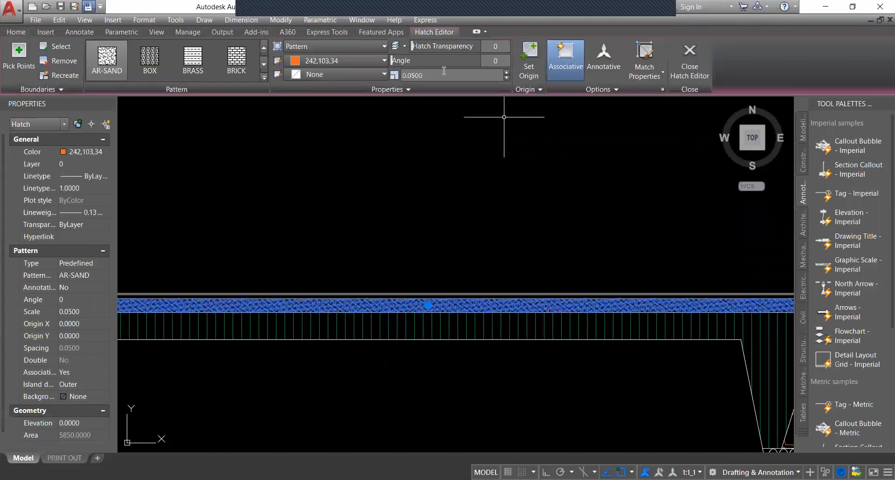
click(438, 76)
text(0.1)
key(Return)
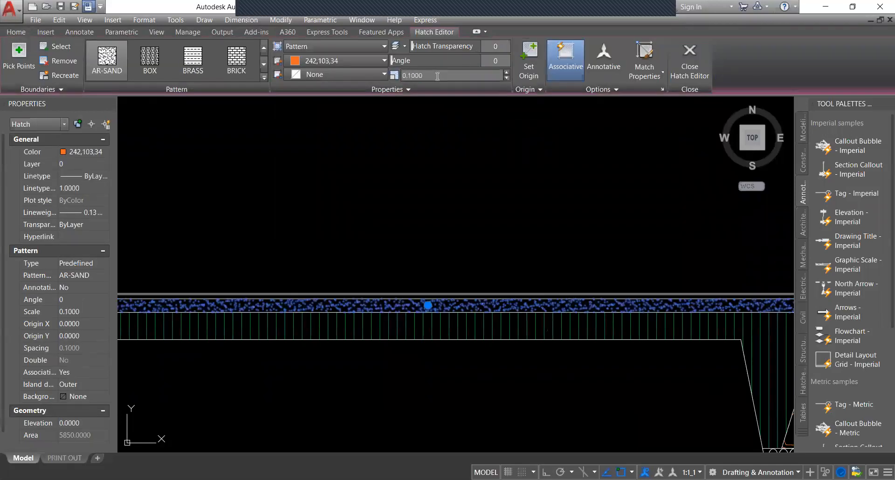
key(Escape)
scroll(472, 245, down, 7)
scroll(407, 239, up, 6)
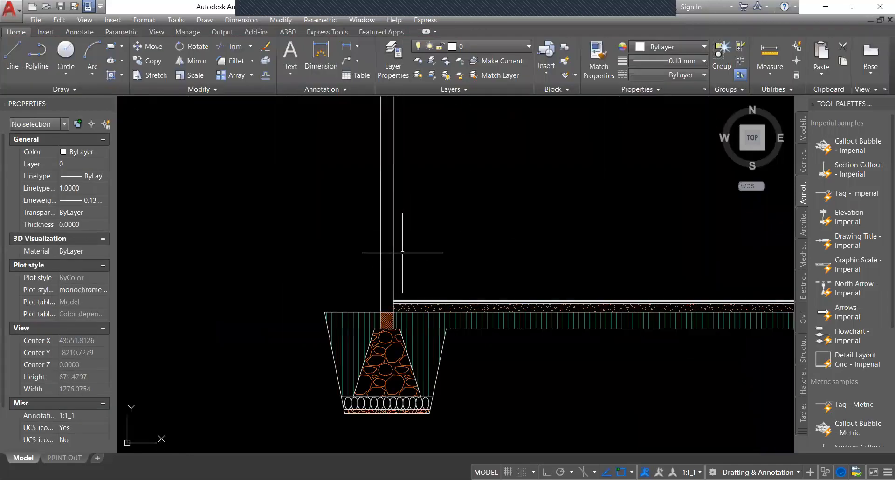
Offset the topmost floor finish line upward by 350.
scroll(381, 281, down, 2)
middle_drag(382, 279, 387, 330)
scroll(451, 239, down, 4)
scroll(430, 300, up, 2)
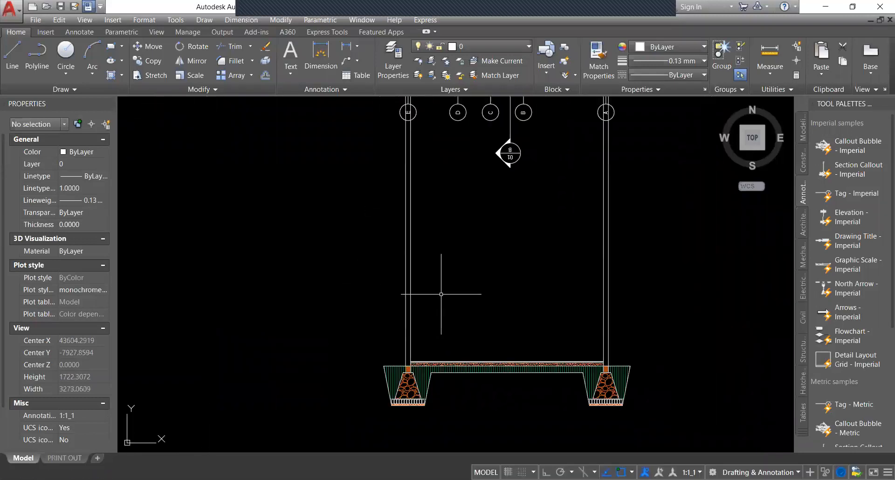
scroll(450, 374, up, 2)
scroll(447, 363, up, 4)
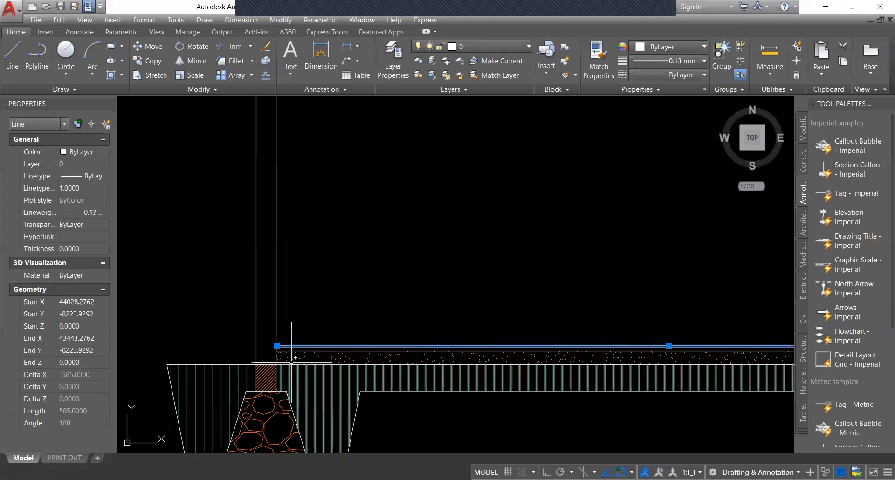
scroll(396, 317, down, 2)
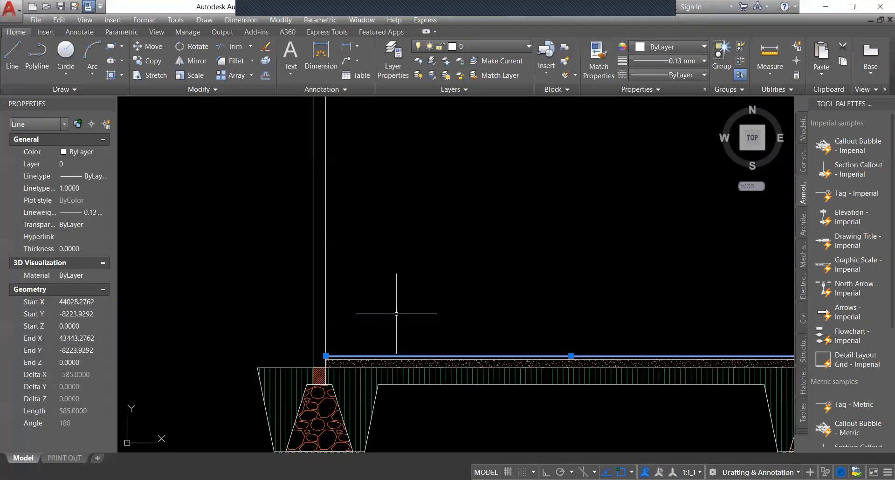
text(o)
key(Return)
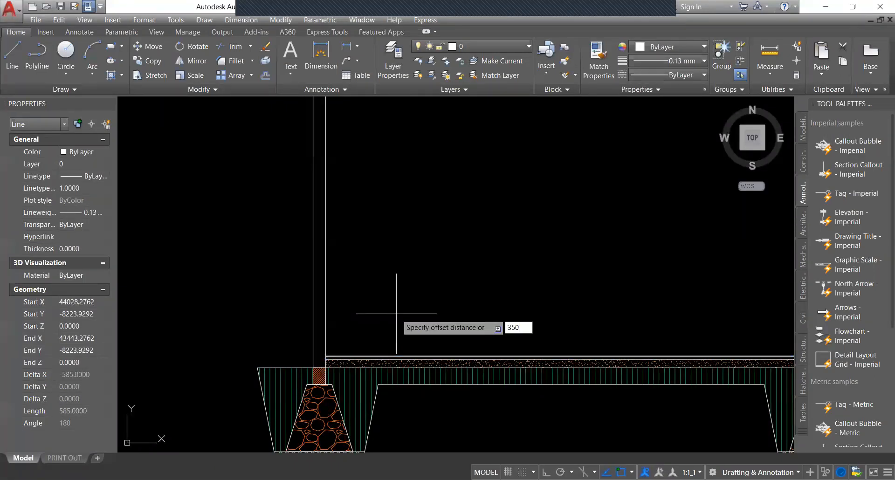
key(Return)
scroll(413, 233, down, 4)
click(418, 224)
scroll(411, 199, up, 3)
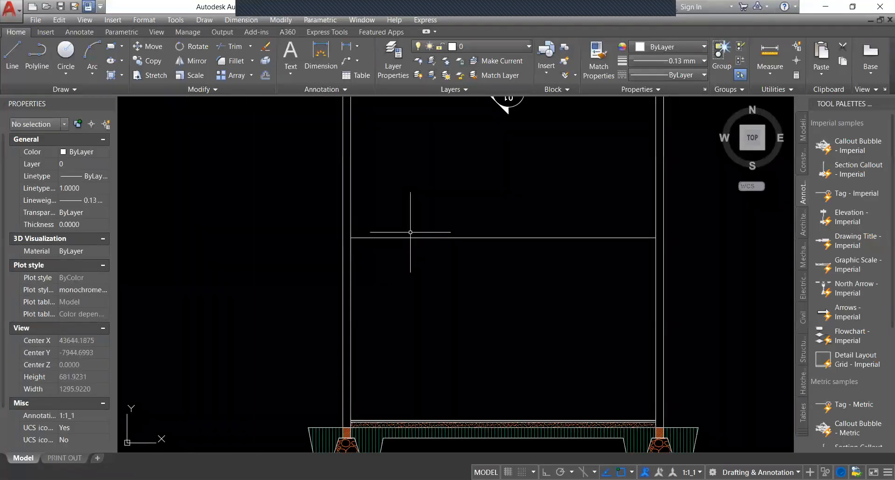
Copy the hatched block above the left footing by its lower-left corner onto the left wall at the upper horizontal line, with Ortho on.
scroll(485, 160, down, 3)
scroll(467, 312, up, 3)
scroll(480, 301, up, 5)
click(487, 287)
click(558, 382)
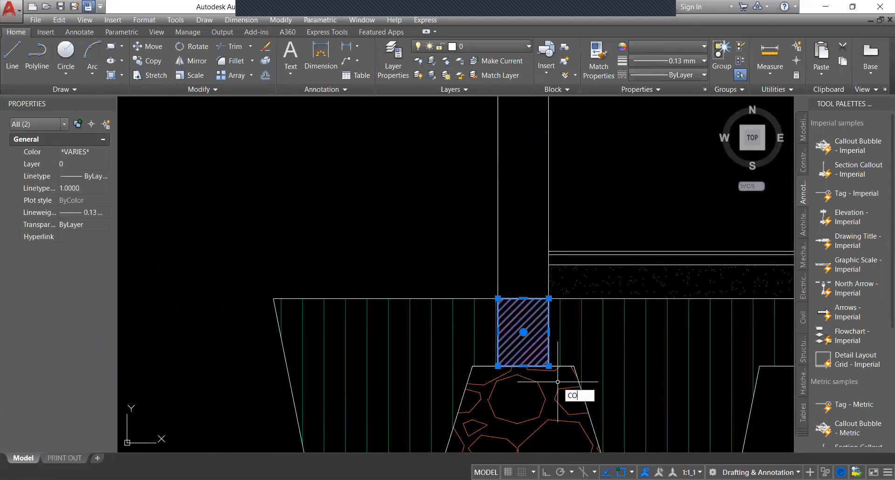
key(Return)
scroll(488, 378, up, 4)
click(514, 348)
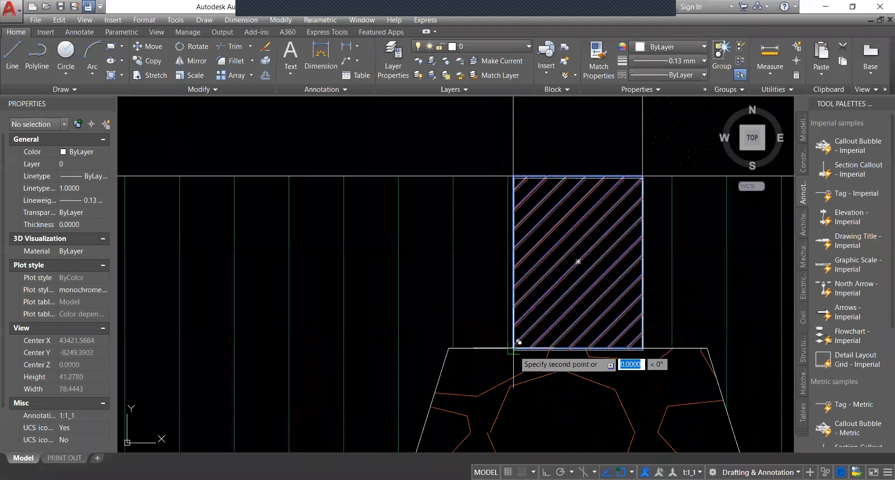
scroll(509, 226, down, 6)
middle_drag(503, 207, 476, 401)
scroll(479, 312, up, 4)
key(F8)
click(464, 292)
Place another copy of the hatched block on the right wall at the upper horizontal line.
scroll(390, 300, down, 5)
scroll(564, 304, up, 3)
click(447, 285)
key(Escape)
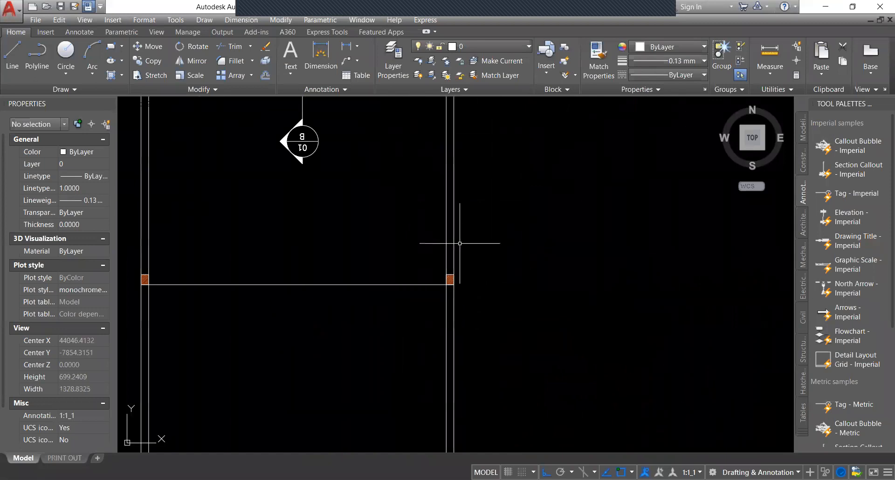
Copy the hatched blocks at both ends of the upper horizontal line to the clipboard.
scroll(460, 244, down, 5)
scroll(424, 265, up, 3)
scroll(367, 269, up, 2)
mouse_move(325, 306)
middle_down()
mouse_move(342, 298)
mouse_move(331, 317)
middle_up()
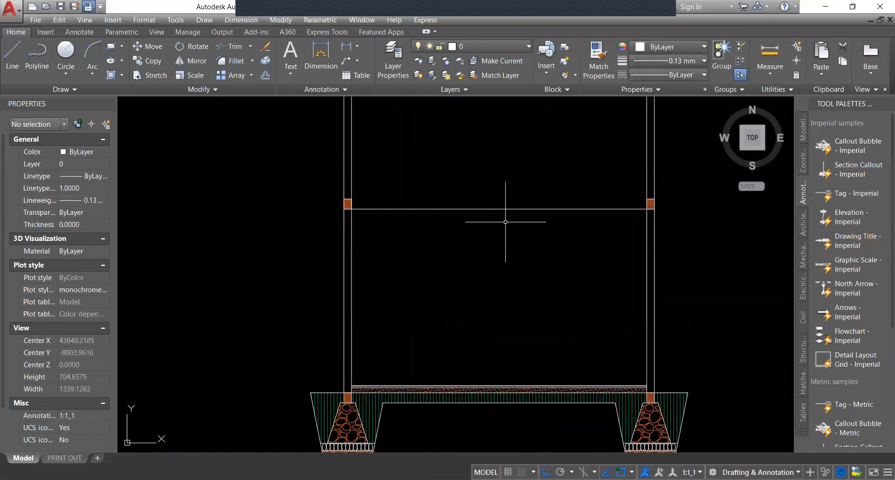
scroll(326, 195, up, 2)
click(306, 184)
click(399, 250)
scroll(491, 237, down, 5)
scroll(595, 227, up, 5)
click(418, 228)
click(585, 286)
key(ctrl+c)
scroll(410, 321, down, 2)
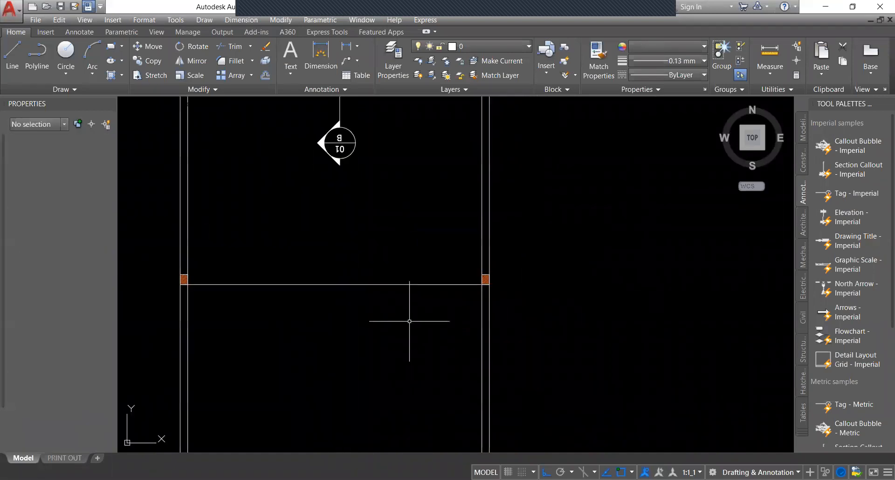
Draw a vertical multiline inside the left wall from the top of the lower hatched block to the underside of the upper block.
middle_drag(409, 321, 468, 263)
mouse_move(299, 360)
middle_down()
mouse_move(342, 328)
mouse_move(384, 330)
middle_up()
text(ML)
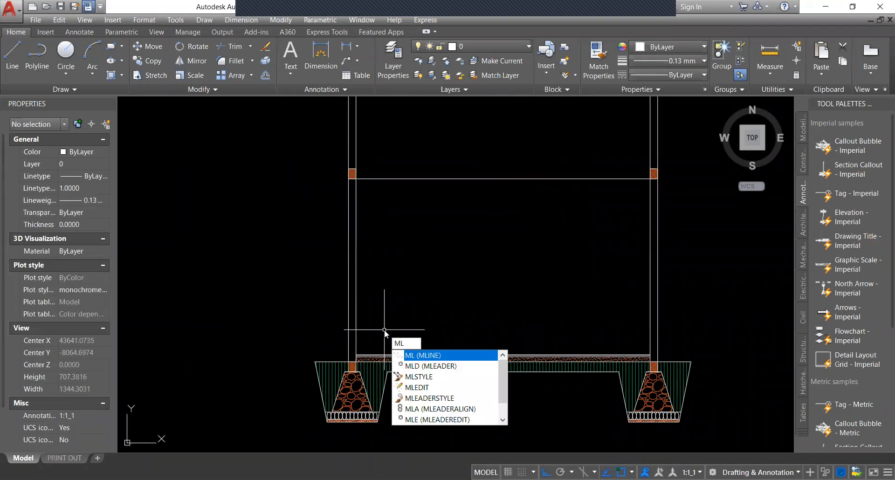
key(Return)
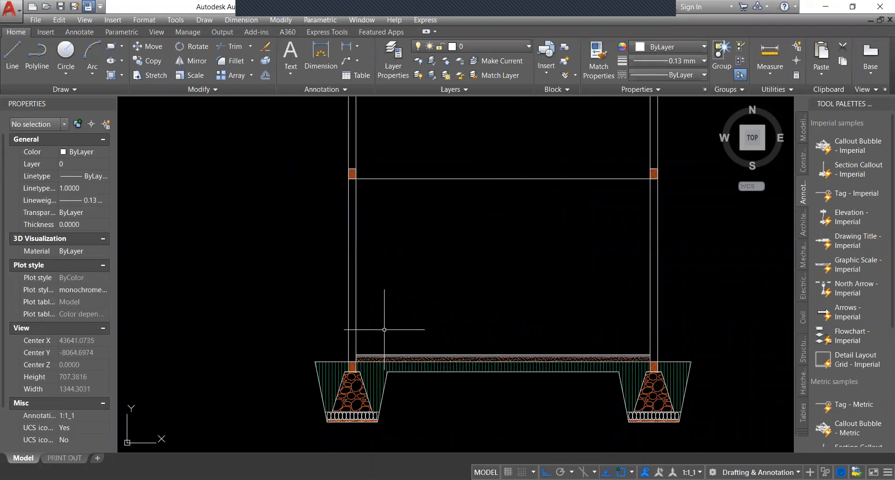
text(ML)
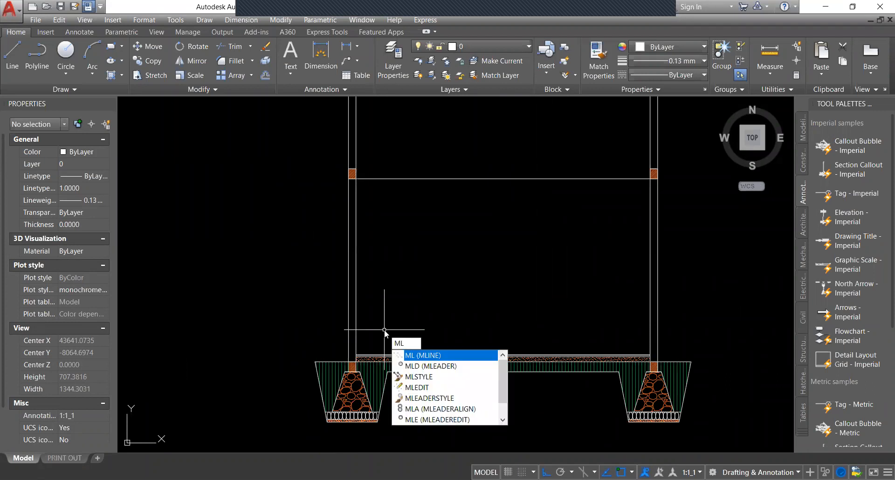
key(Return)
scroll(336, 368, up, 5)
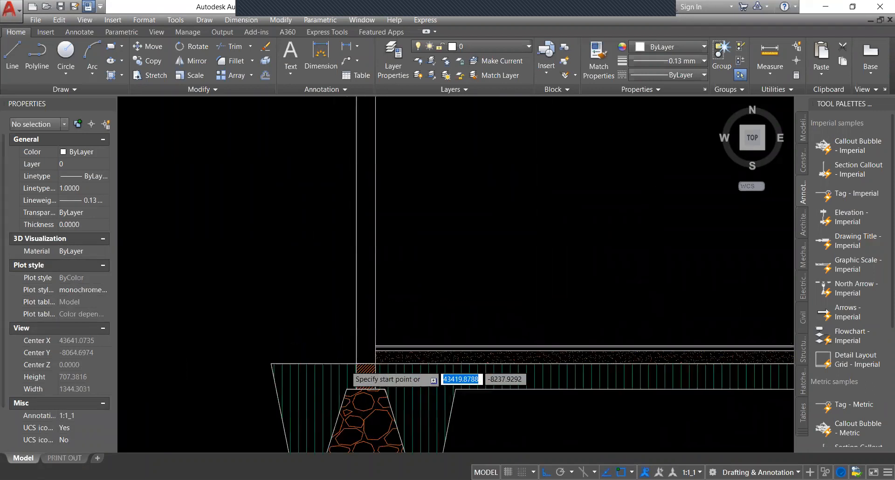
click(379, 363)
scroll(436, 266, down, 4)
scroll(356, 230, up, 4)
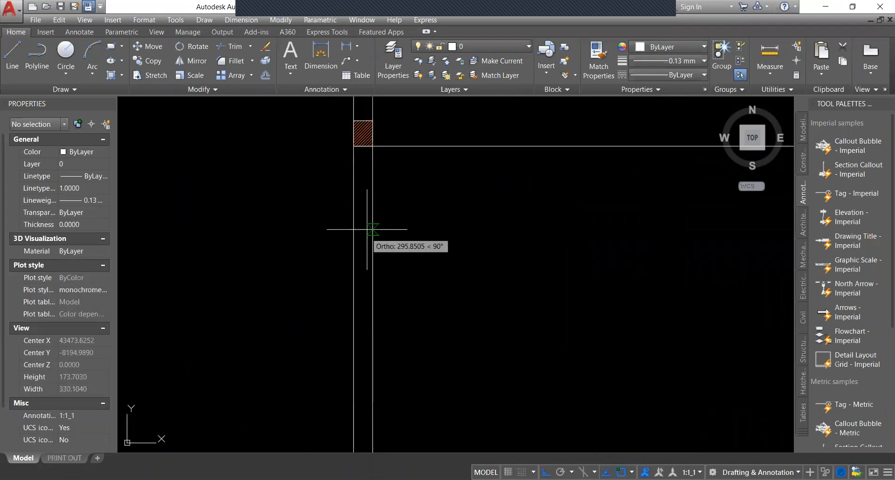
click(363, 146)
key(Return)
Hatch the left wall's core between the multiline edges with the ANSI32 pattern in color 153,27,30.
scroll(362, 160, down, 6)
scroll(363, 236, down, 2)
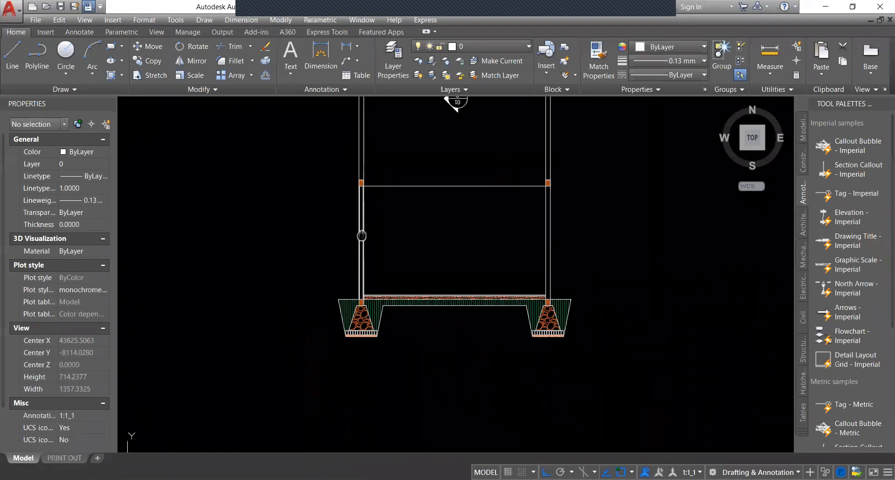
scroll(365, 219, up, 4)
scroll(365, 219, down, 2)
middle_drag(369, 230, 375, 247)
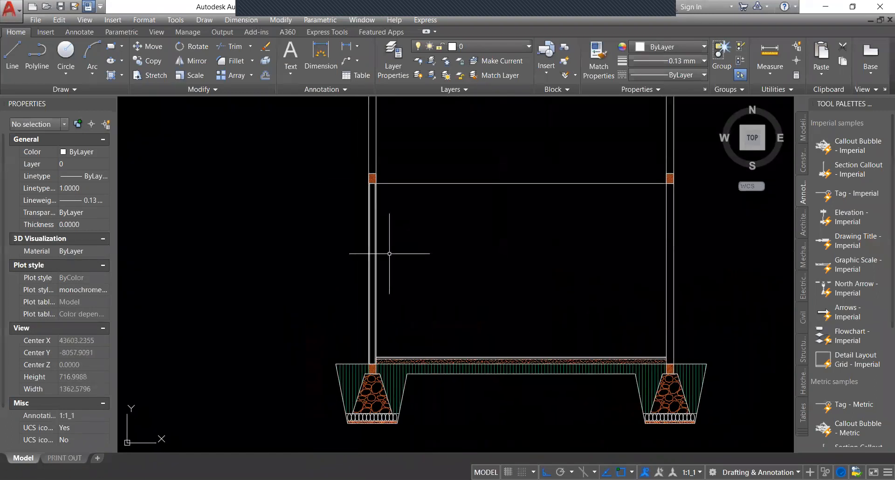
text(h)
key(Return)
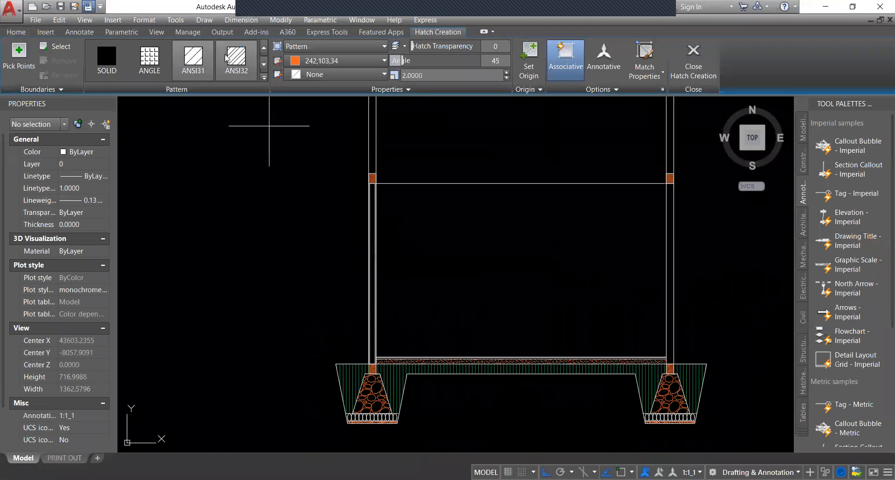
click(354, 61)
click(327, 121)
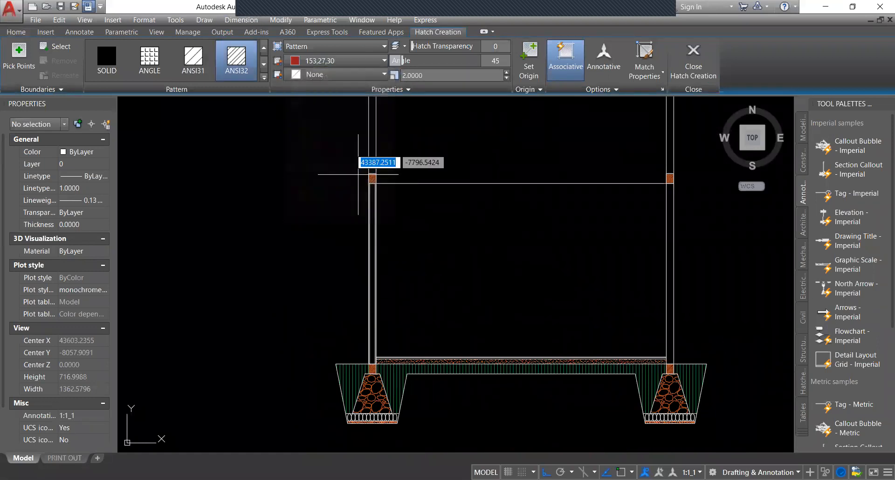
click(372, 239)
key(Return)
Set the left wall hatch's angle to 0 and its scale to 1.
scroll(372, 244, up, 5)
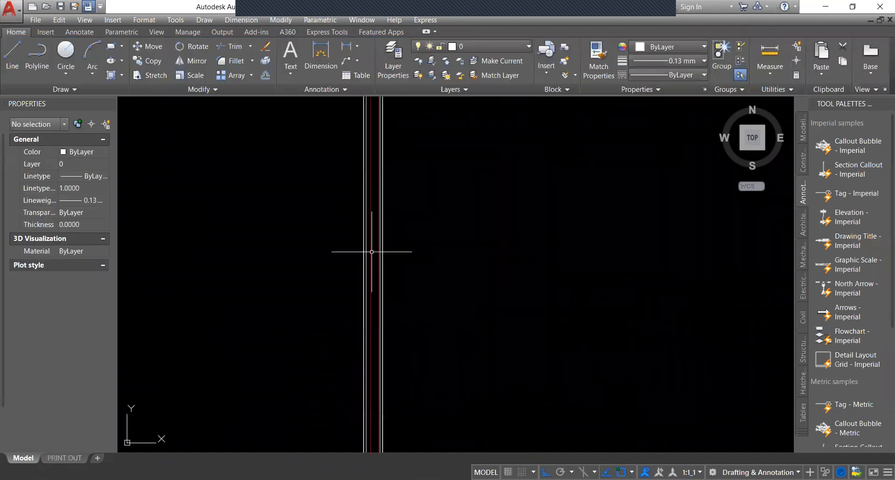
click(370, 244)
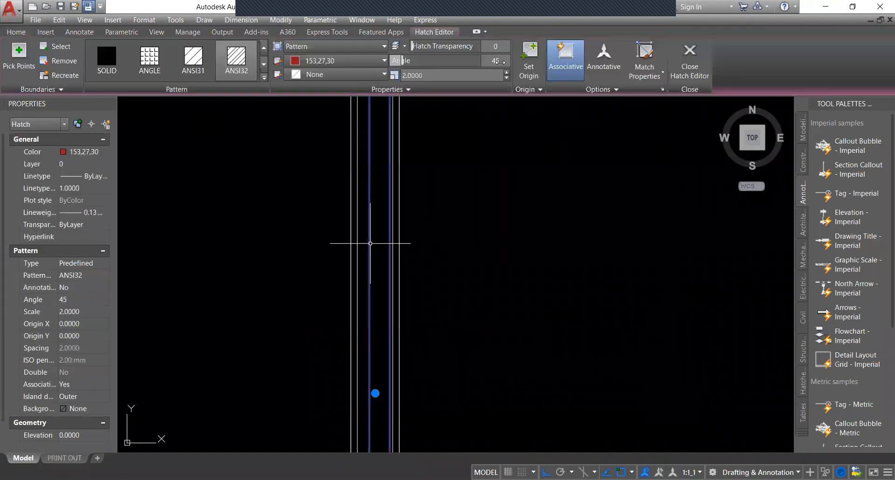
key(Return)
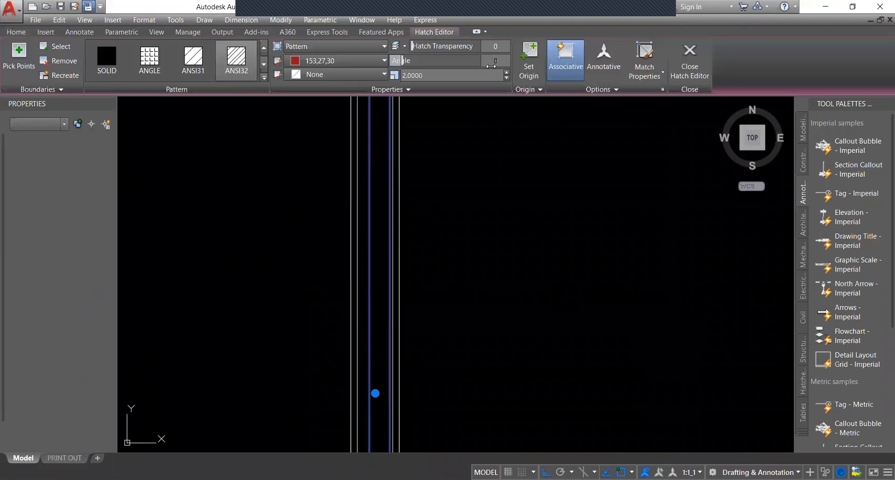
key(Escape)
scroll(437, 201, down, 7)
scroll(434, 204, up, 4)
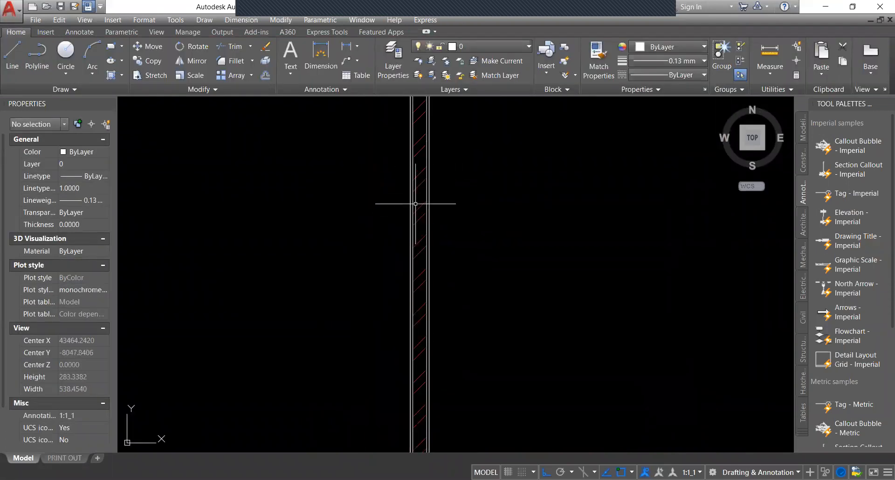
click(422, 207)
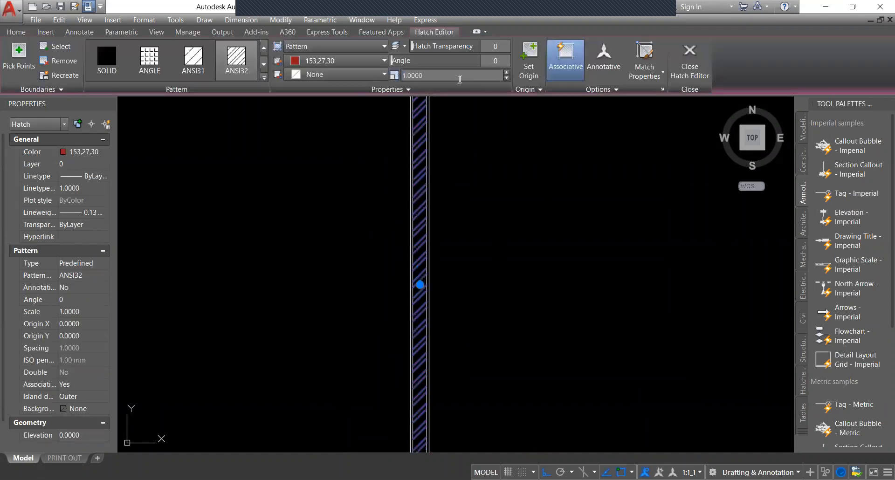
key(Escape)
scroll(408, 193, down, 6)
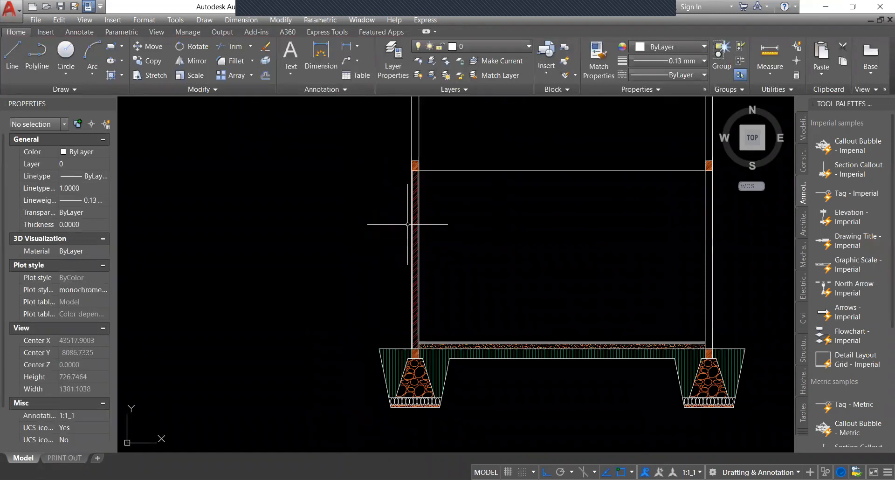
Match the section's left wall hatch to the properties of the wall hatch in the floor plan.
scroll(416, 241, up, 3)
middle_drag(393, 205, 451, 241)
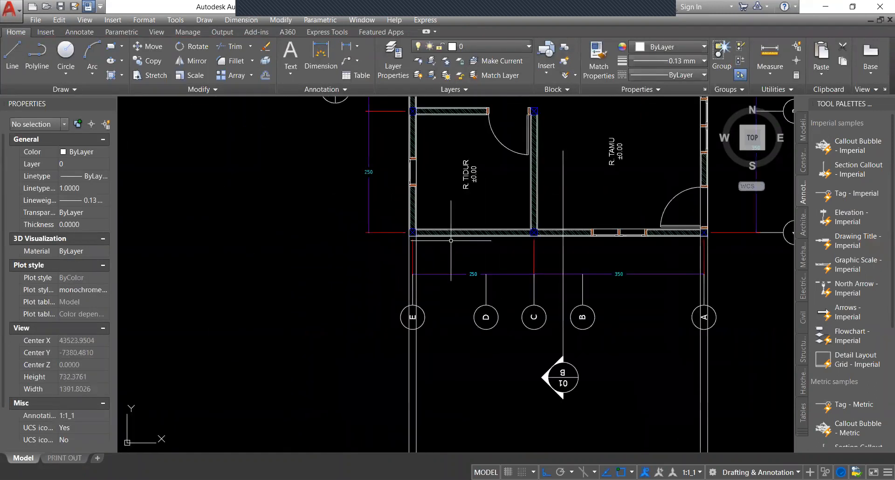
scroll(451, 241, up, 2)
text(ma)
key(Return)
scroll(455, 233, up, 2)
click(451, 228)
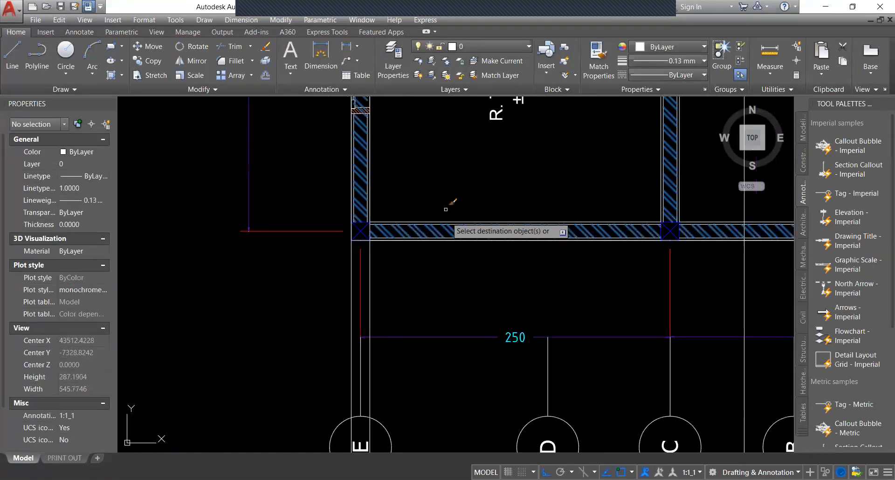
scroll(448, 199, down, 6)
middle_drag(435, 295, 436, 210)
scroll(436, 200, up, 5)
scroll(442, 171, down, 2)
key(Escape)
scroll(436, 150, down, 1)
scroll(471, 194, up, 1)
scroll(410, 178, up, 4)
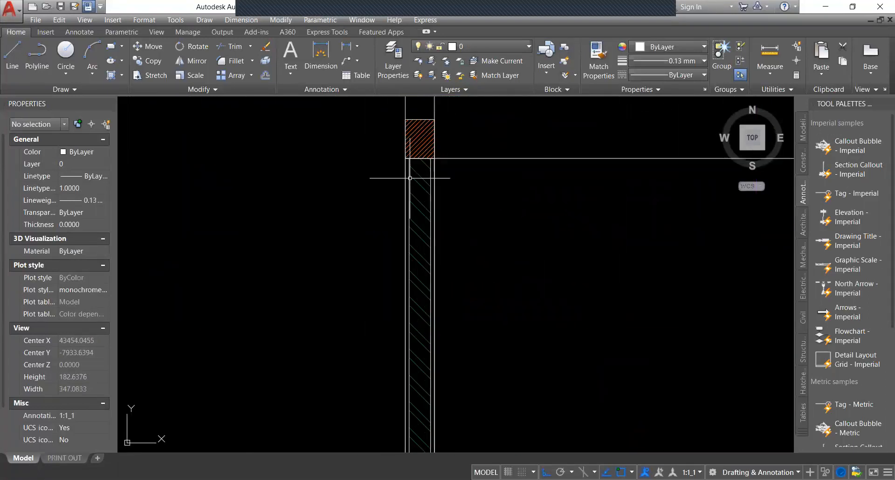
scroll(410, 178, down, 3)
scroll(433, 170, up, 2)
click(425, 205)
click(324, 219)
key(Escape)
Copy the left wall's multiline and hatch to the right wall, using the upper hatched block's lower-right corner as base point.
scroll(371, 186, up, 4)
middle_drag(548, 105, 452, 184)
click(456, 184)
click(397, 245)
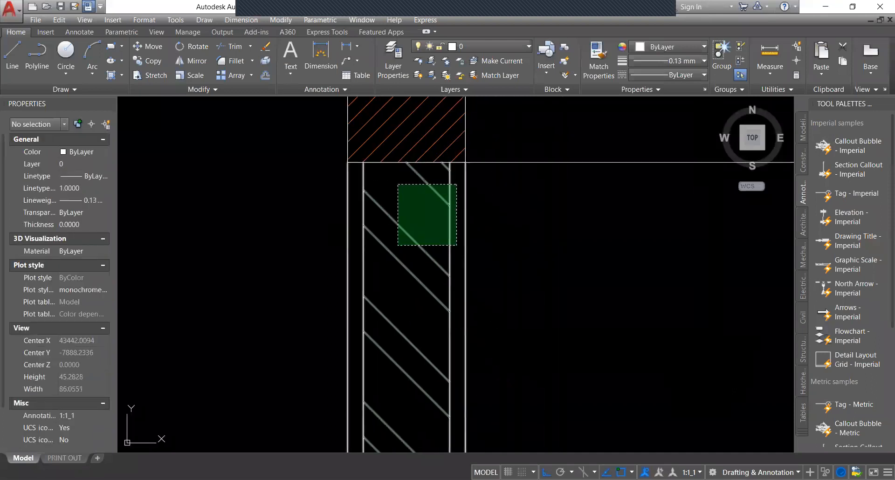
text(co)
key(space)
click(465, 162)
scroll(338, 211, down, 5)
middle_drag(609, 208, 233, 228)
scroll(396, 229, up, 2)
click(434, 235)
key(Escape)
Delete the vertical projection lines running from the floor plan down to the section's walls.
scroll(420, 227, down, 5)
middle_drag(394, 246, 407, 308)
drag(479, 262, 283, 261)
key(Delete)
Examine the section's walls and upper blocks against the floor plan and its grid axes above.
mouse_move(367, 273)
middle_down()
mouse_move(442, 194)
mouse_move(424, 264)
mouse_move(480, 300)
middle_up()
scroll(412, 281, up, 2)
scroll(444, 266, up, 2)
scroll(480, 300, down, 2)
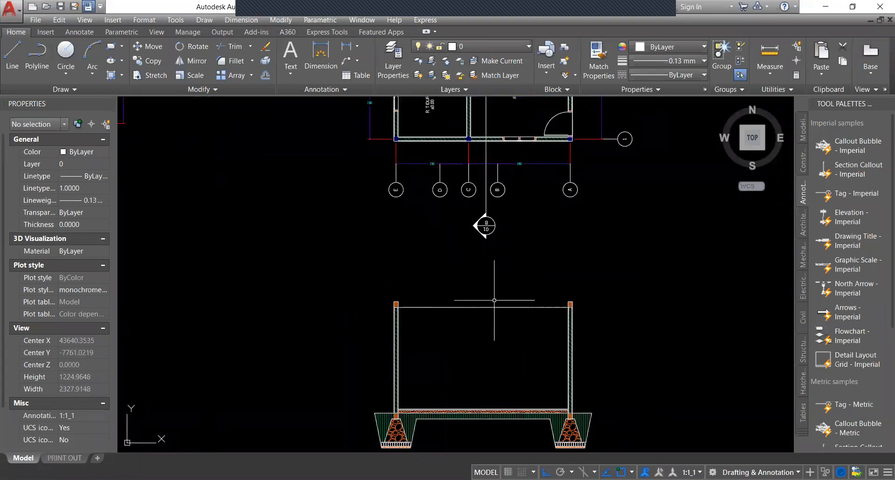
scroll(459, 341, down, 2)
scroll(450, 380, up, 2)
mouse_move(451, 381)
middle_down()
mouse_move(410, 310)
mouse_move(410, 292)
middle_up()
scroll(410, 289, up, 1)
scroll(393, 235, up, 2)
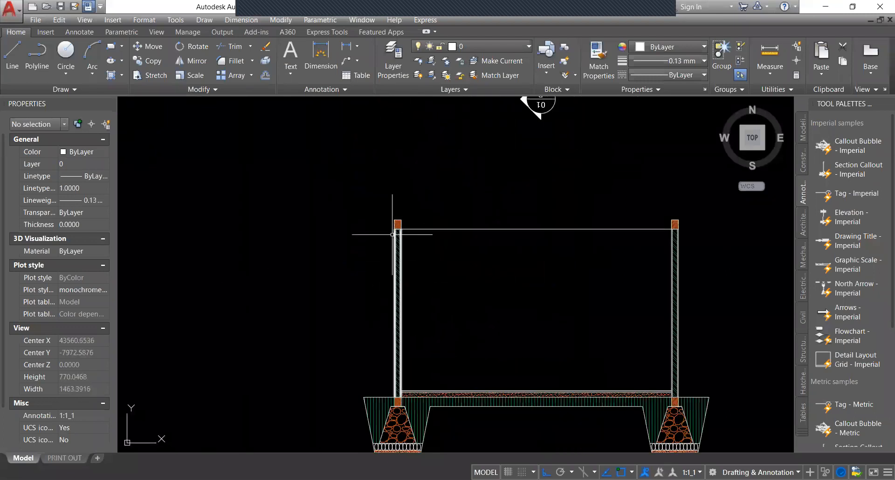
middle_drag(483, 219, 441, 292)
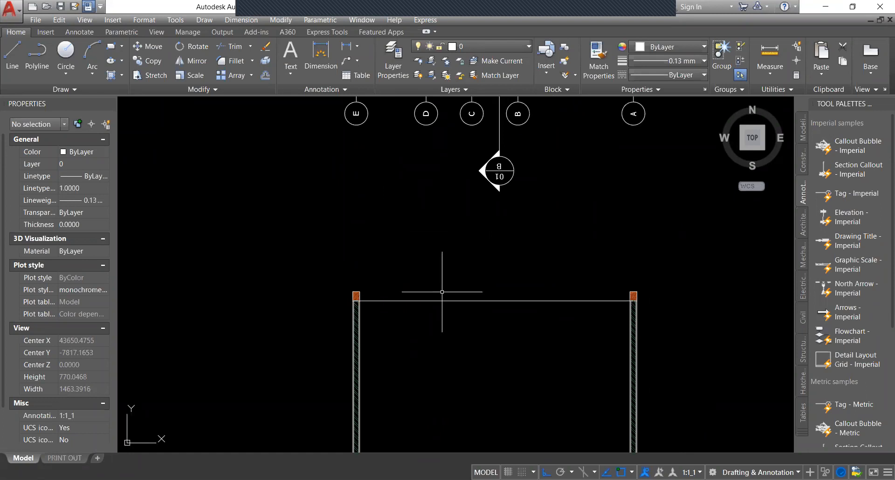
scroll(470, 236, down, 3)
scroll(470, 236, up, 2)
scroll(466, 233, down, 1)
middle_drag(430, 371, 438, 326)
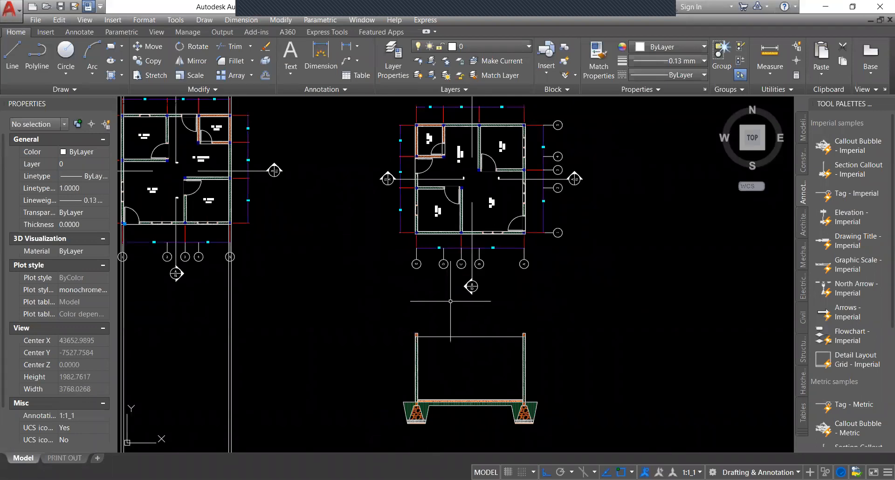
middle_drag(458, 236, 455, 243)
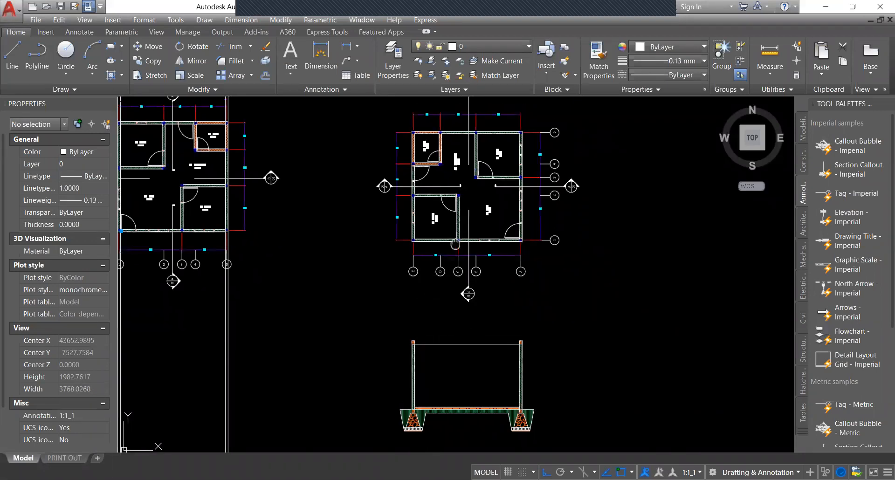
scroll(455, 244, up, 4)
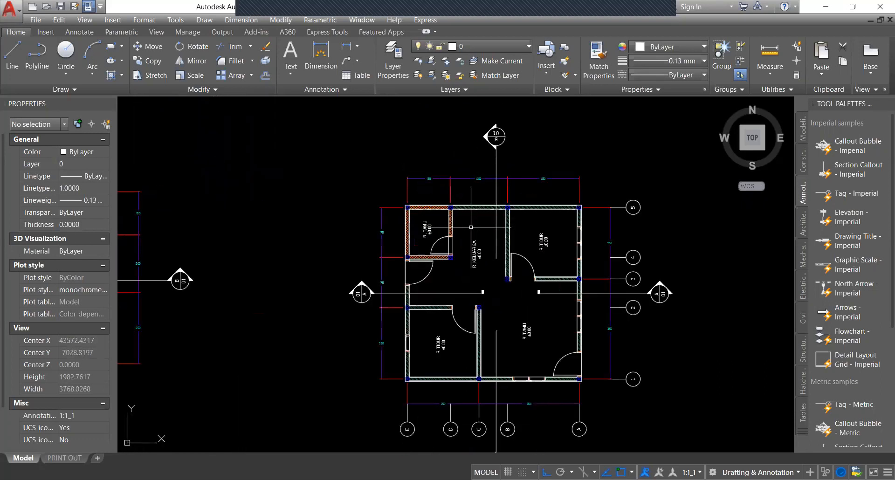
scroll(452, 172, down, 4)
scroll(474, 182, up, 2)
scroll(438, 175, down, 2)
scroll(426, 337, up, 4)
mouse_move(408, 271)
middle_down()
mouse_move(402, 301)
mouse_move(340, 315)
middle_up()
text(PL)
key(Return)
scroll(407, 292, up, 4)
scroll(340, 315, down, 2)
scroll(337, 321, up, 2)
scroll(416, 285, down, 2)
scroll(393, 341, down, 3)
scroll(393, 340, up, 3)
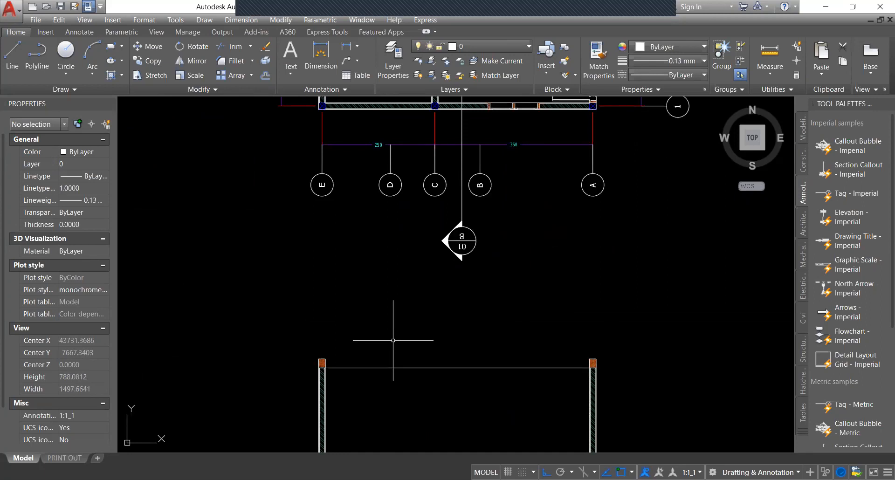
Undo the last edits to restore the long horizontal line along the tops of the two upper hatched blocks.
key(ctrl+z)
key(ctrl+z)
key(ctrl+z)
Trim the long horizontal line beyond both walls, keeping only the part between the two upper hatched blocks' outer edges.
middle_drag(445, 302, 416, 345)
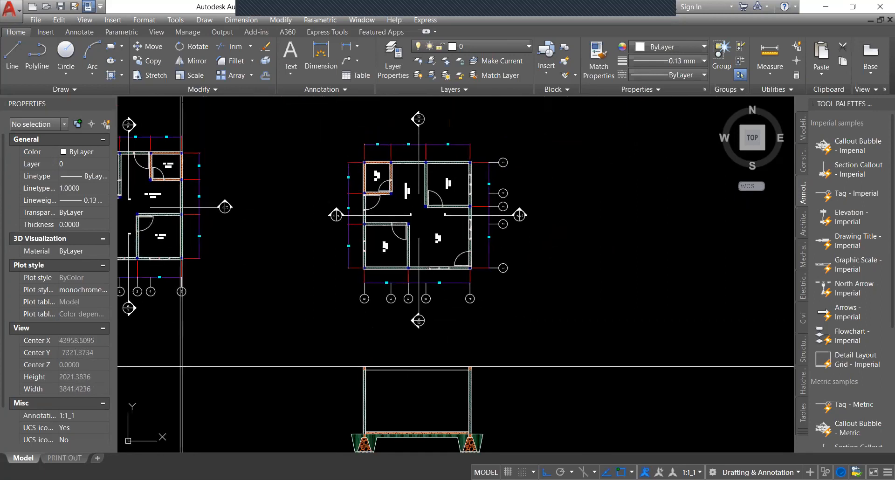
middle_drag(409, 268, 410, 266)
scroll(380, 361, up, 4)
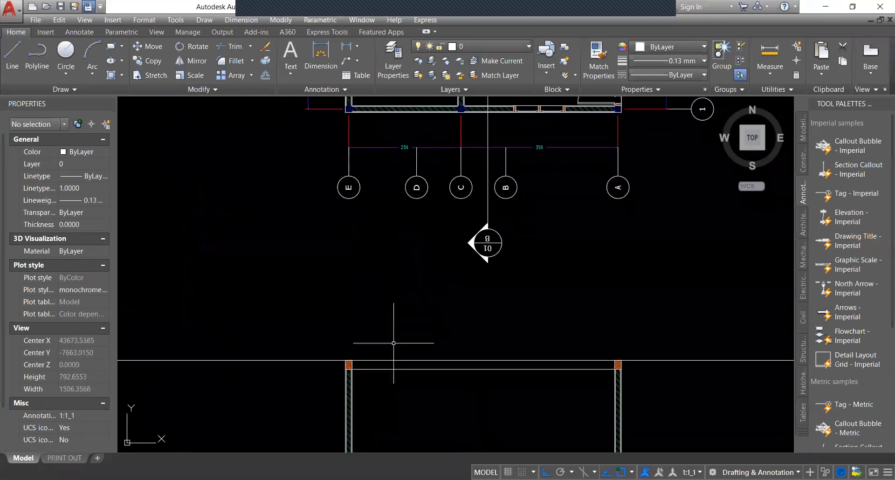
click(582, 316)
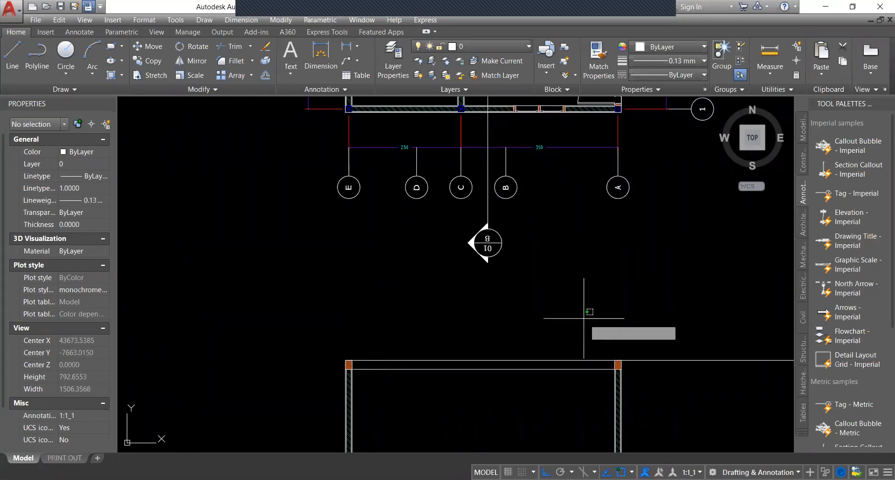
key(Escape)
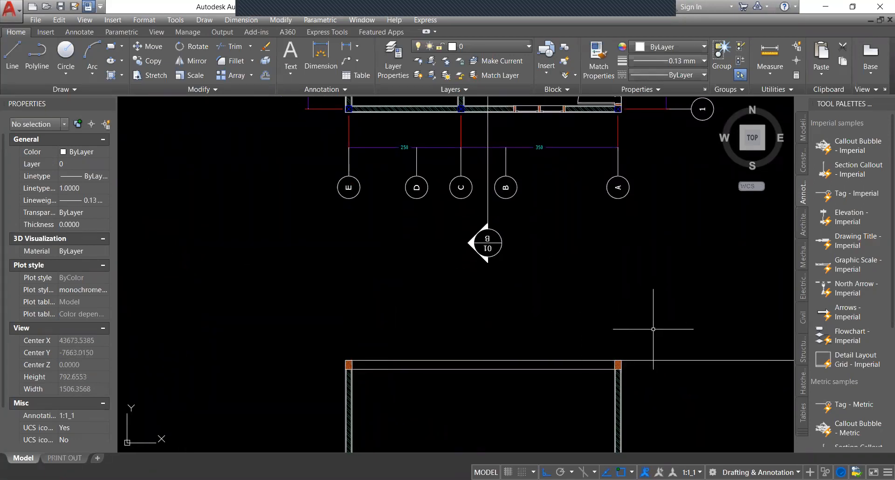
text(tr)
key(space)
key(space)
click(680, 392)
click(636, 312)
key(Escape)
Draw a roof slope line rising at 25° from the top of the left upper hatched block toward the building's middle.
mouse_move(433, 365)
middle_down()
mouse_move(446, 360)
mouse_move(447, 378)
middle_up()
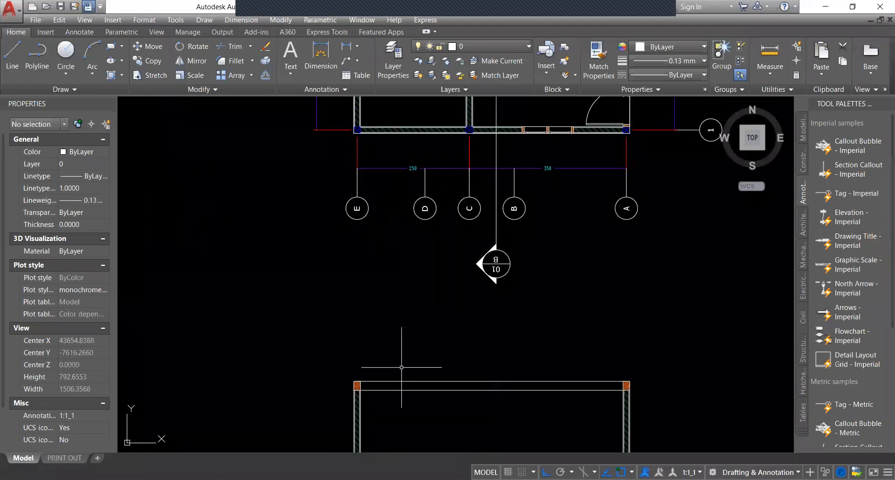
scroll(401, 367, up, 2)
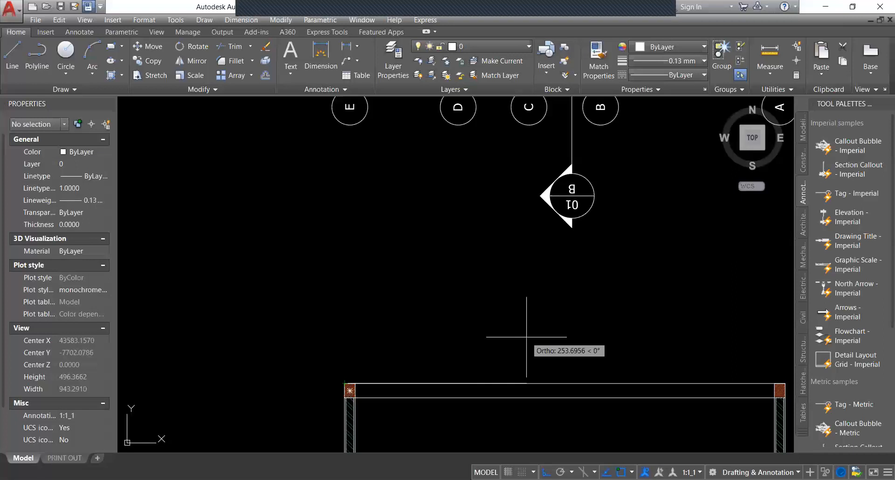
text(<)
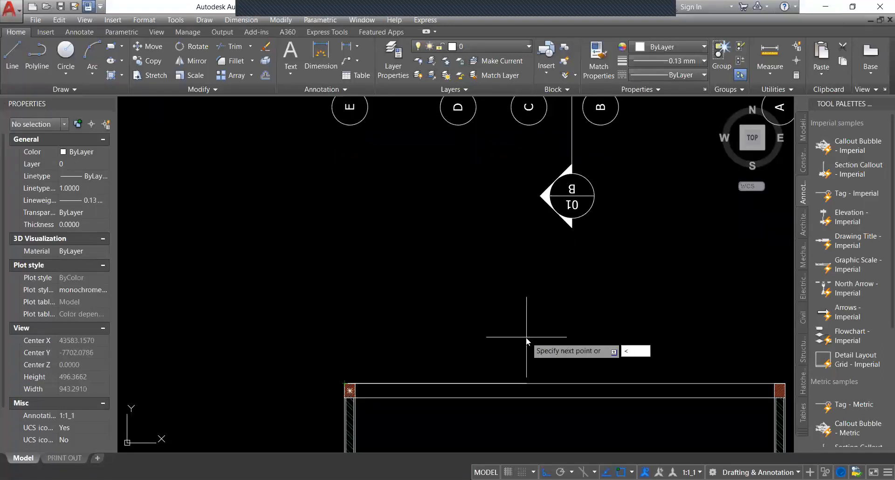
text(25)
key(Return)
scroll(528, 335, down, 4)
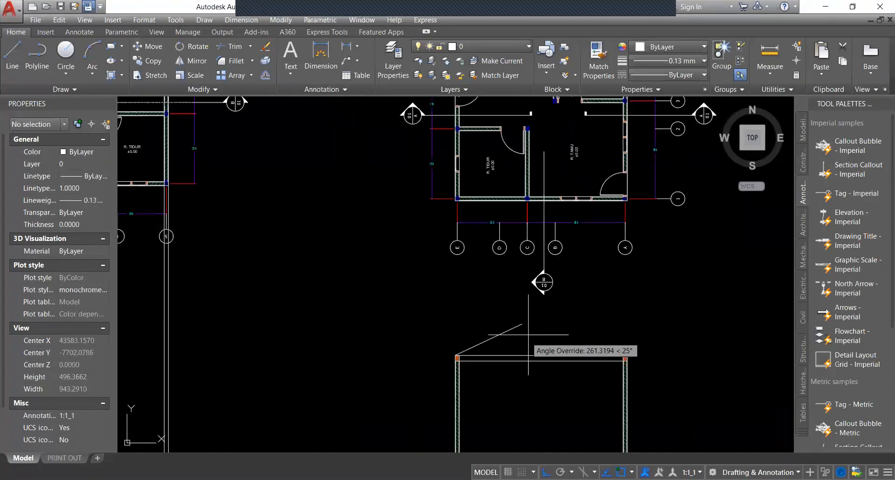
click(528, 335)
key(Escape)
scroll(529, 335, up, 1)
middle_drag(527, 333, 466, 330)
scroll(467, 303, down, 1)
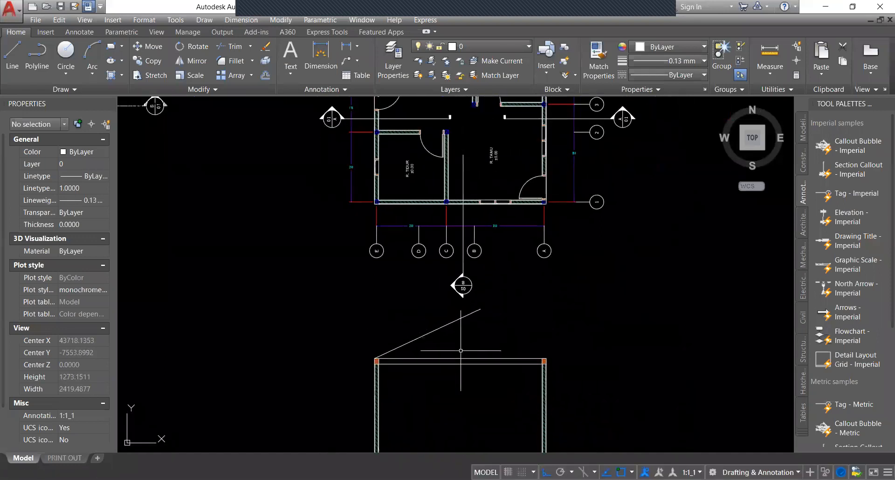
Draw a vertical line about 180 units high, upward from the midpoint of the horizontal line along the wall tops.
scroll(462, 332, up, 2)
text(l)
key(Return)
click(459, 376)
click(460, 296)
key(Escape)
Offset the vertical construction line on the left wall's outer face outward by 75.
middle_drag(424, 334, 492, 295)
scroll(391, 315, up, 5)
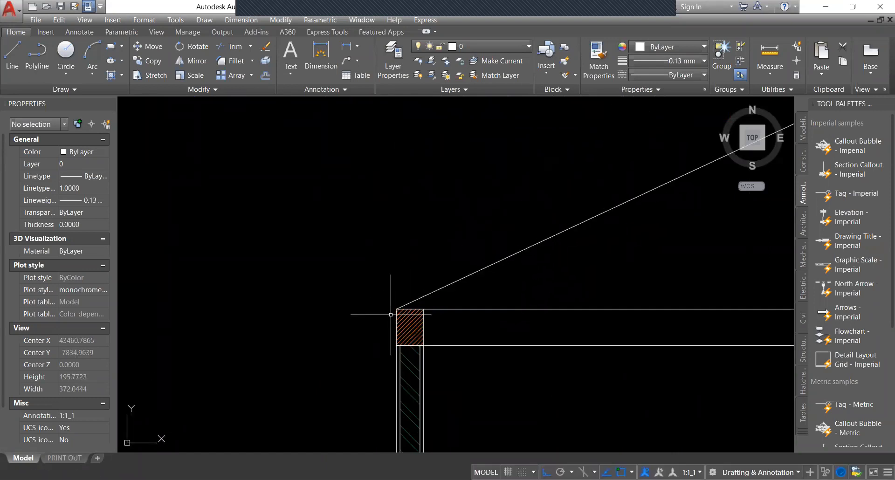
scroll(391, 315, up, 2)
drag(413, 256, 378, 233)
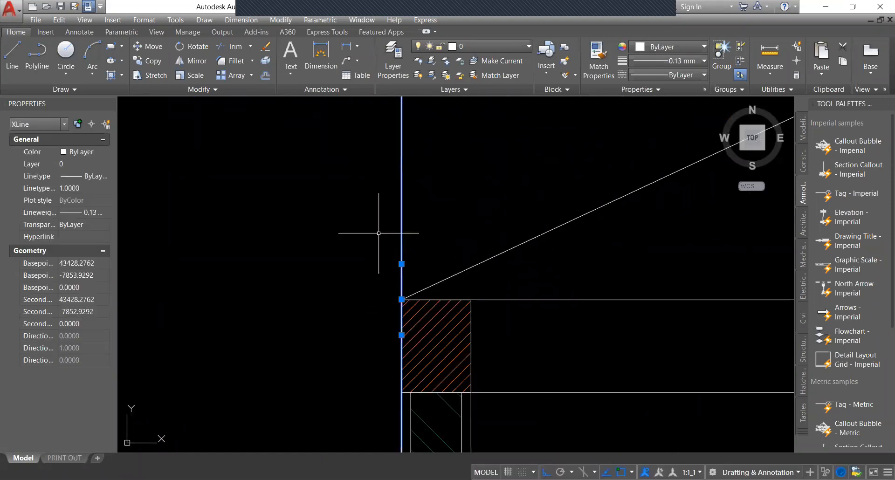
text(o)
key(Return)
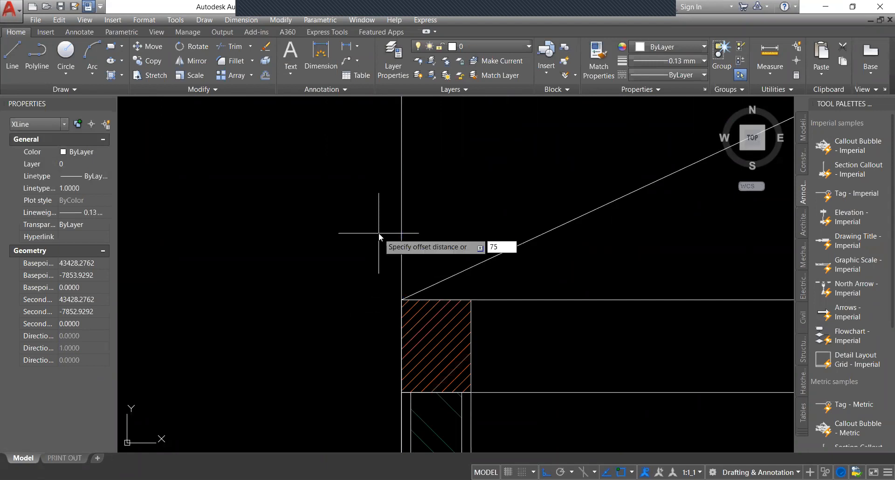
key(Return)
click(367, 255)
scroll(366, 262, down, 5)
middle_drag(373, 243, 415, 219)
key(Escape)
Extend the lower end of the roof slope line to the offset construction line at the eaves.
text(ex)
key(Return)
key(Return)
click(441, 245)
key(Escape)
Delete the horizontal line running between the bottoms of the two upper hatched blocks.
scroll(444, 242, down, 2)
middle_drag(600, 199, 528, 254)
scroll(474, 286, up, 4)
click(374, 308)
click(331, 334)
key(Delete)
Offset the horizontal line along the wall tops upward by 12.
middle_drag(600, 98, 506, 226)
scroll(583, 131, down, 2)
scroll(453, 302, up, 1)
scroll(459, 326, up, 1)
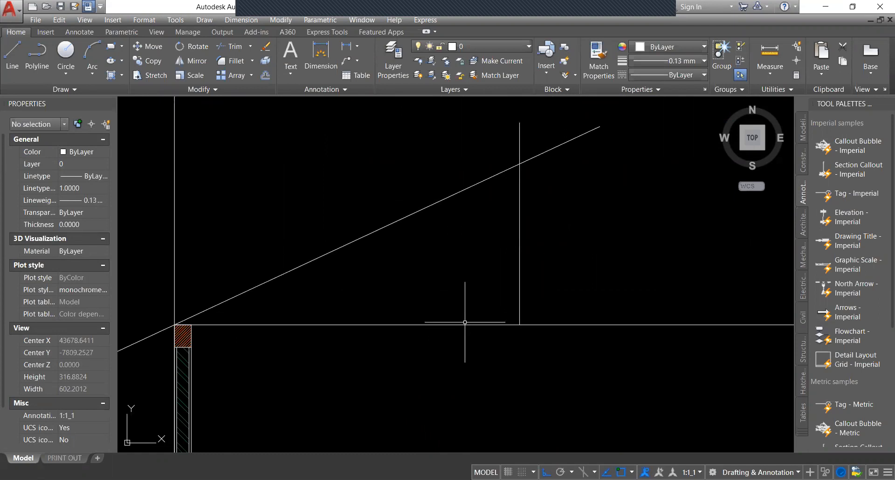
scroll(463, 321, down, 1)
click(478, 328)
text(o)
key(Return)
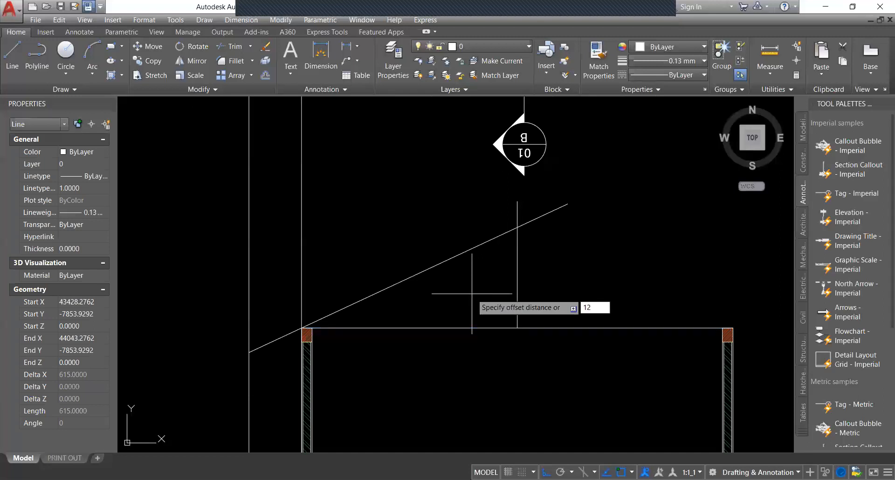
key(Return)
click(473, 292)
scroll(473, 289, up, 1)
middle_drag(522, 260, 440, 291)
key(Escape)
Offset the vertical centre line by 6 to each side to outline the roof's central post.
click(467, 292)
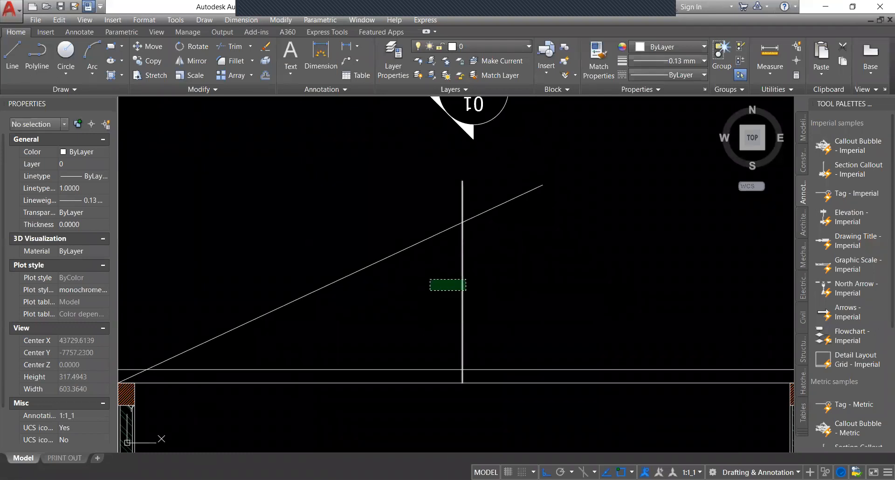
click(430, 279)
key(Return)
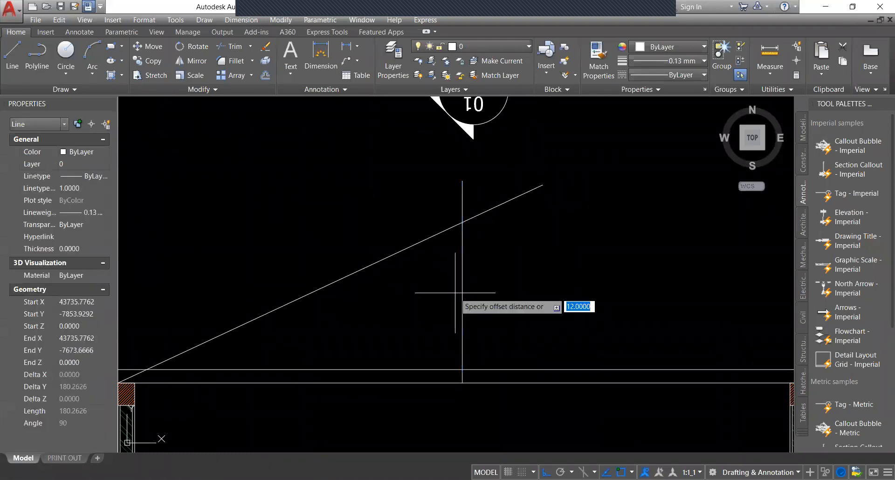
text(6)
key(Return)
click(462, 294)
click(418, 238)
scroll(396, 269, up, 3)
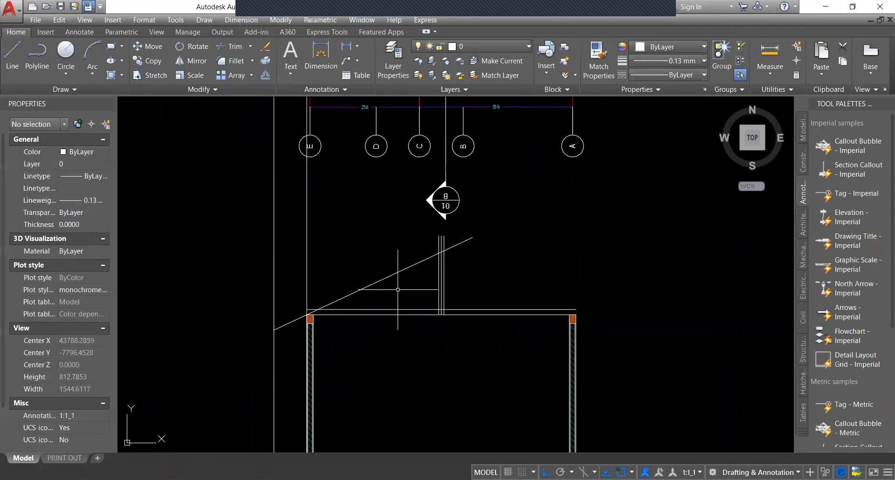
Offset the roof slope line upward by 12 to form the rafter's upper edge.
click(380, 281)
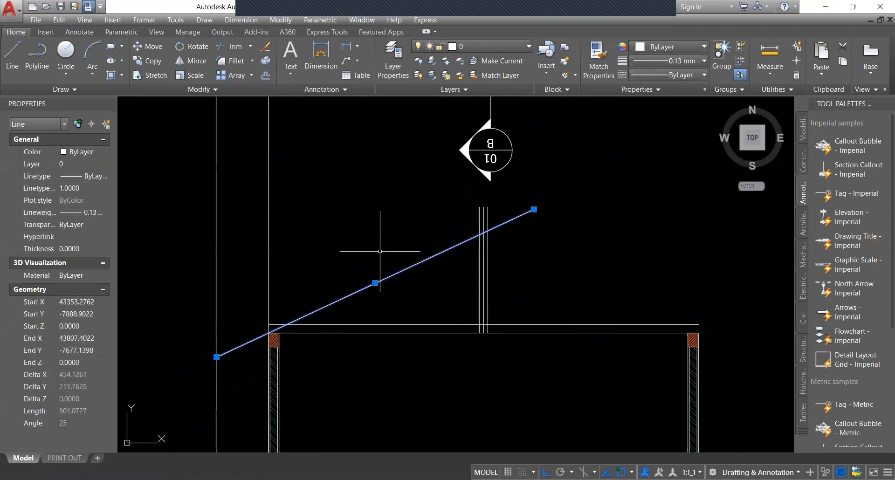
text(o)
key(Return)
key(Return)
click(380, 252)
key(Escape)
Trim the rafter lines beyond the post's right edge and the three vertical post lines above the rafter's upper edge.
scroll(351, 277, down, 3)
scroll(408, 244, up, 1)
scroll(443, 239, up, 2)
scroll(437, 240, up, 3)
scroll(438, 238, down, 3)
mouse_move(457, 211)
middle_down()
mouse_move(472, 196)
mouse_move(460, 206)
mouse_move(476, 222)
middle_up()
scroll(462, 194, up, 2)
scroll(478, 189, down, 2)
middle_drag(426, 277, 439, 217)
middle_drag(506, 177, 509, 250)
scroll(509, 250, up, 4)
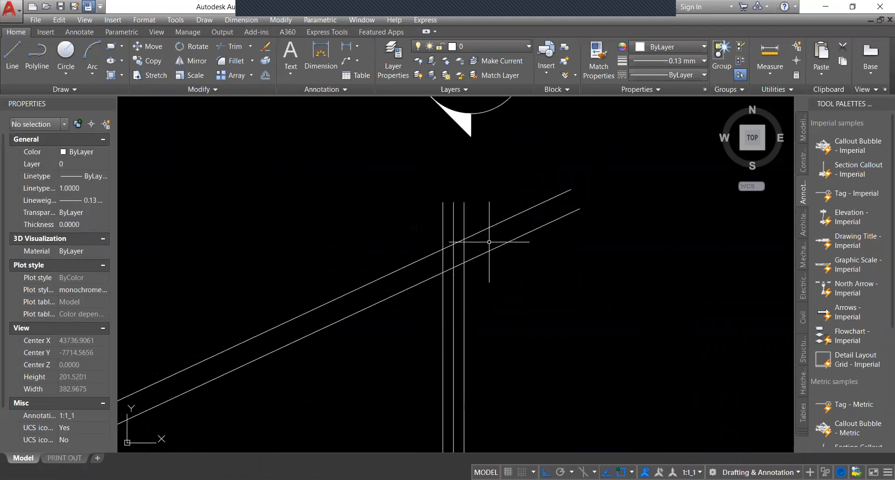
text(tr)
click(496, 261)
click(474, 232)
click(416, 230)
click(479, 194)
key(Escape)
Remove the rafter's lower edge line inside the post so that it ends at the post's left edge.
middle_drag(453, 250, 508, 181)
click(471, 219)
key(Escape)
scroll(478, 192, down, 4)
scroll(506, 182, up, 6)
text(tr)
click(508, 189)
key(Escape)
click(527, 181)
key(Delete)
Draw a two-segment angled joint line from the top of the post's left edge to the end of the rafter's lower edge.
scroll(527, 181, up, 2)
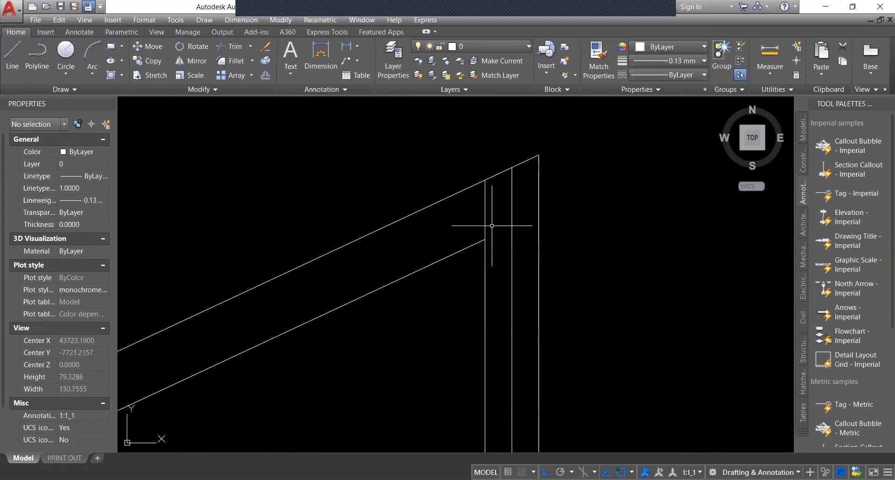
scroll(486, 189, up, 4)
text(l)
click(489, 182)
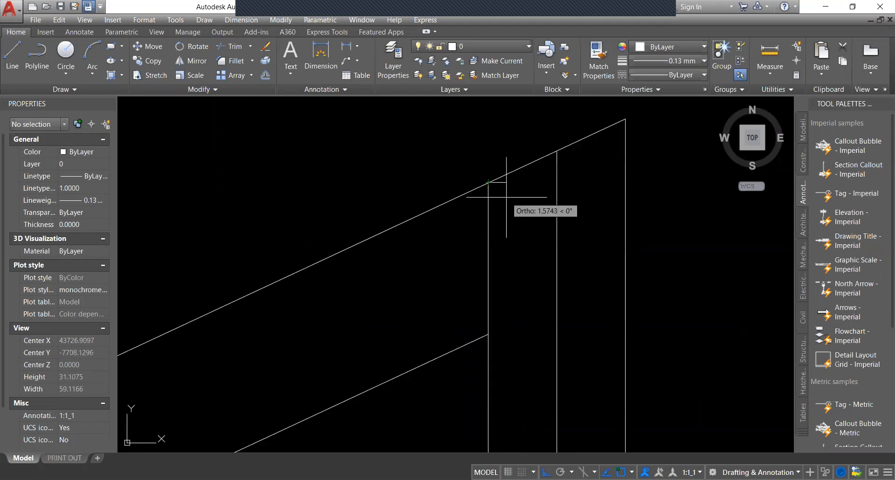
key(F8)
click(506, 198)
click(488, 334)
key(Return)
Delete the vertical construction line on the left wall's outer face.
scroll(441, 255, down, 8)
scroll(294, 293, down, 2)
middle_drag(295, 294, 438, 180)
scroll(440, 183, down, 2)
middle_drag(253, 282, 302, 263)
scroll(302, 264, up, 4)
middle_drag(397, 180, 371, 244)
scroll(371, 243, up, 2)
click(365, 211)
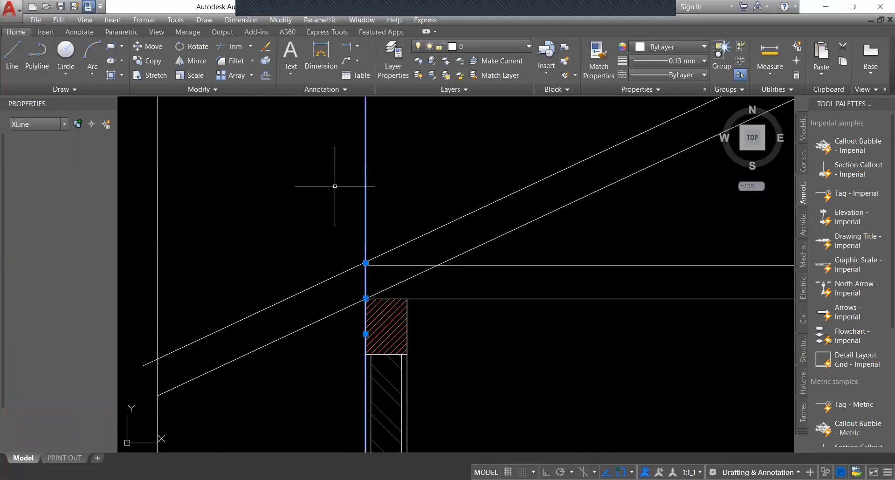
scroll(320, 185, down, 1)
key(Delete)
middle_drag(341, 311, 340, 274)
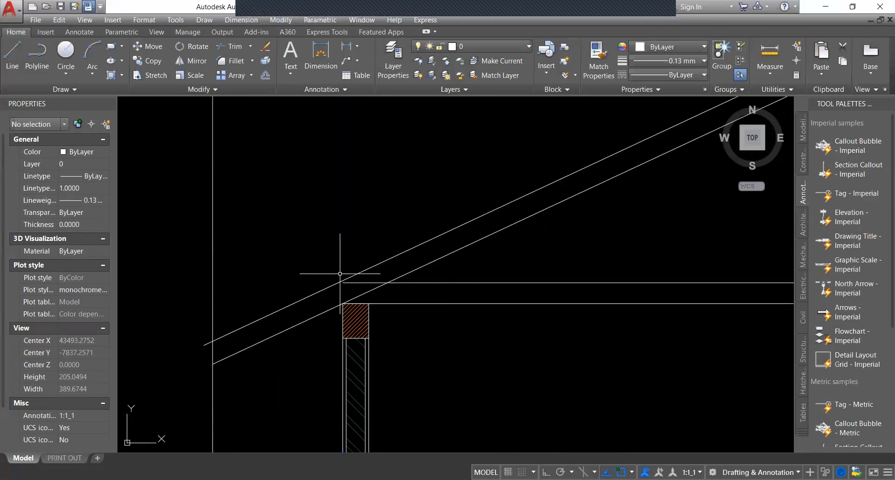
Close the rafter's eaves end with a line perpendicular to its edges and delete the vertical construction line there.
scroll(355, 280, down, 4)
scroll(478, 228, up, 3)
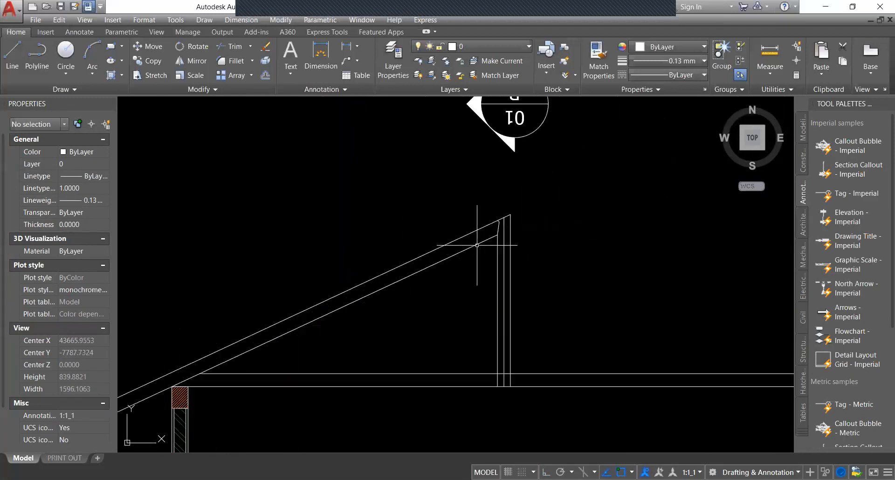
scroll(478, 228, down, 1)
scroll(233, 338, up, 1)
scroll(425, 269, down, 1)
scroll(422, 273, down, 1)
middle_drag(421, 273, 380, 328)
scroll(355, 336, up, 2)
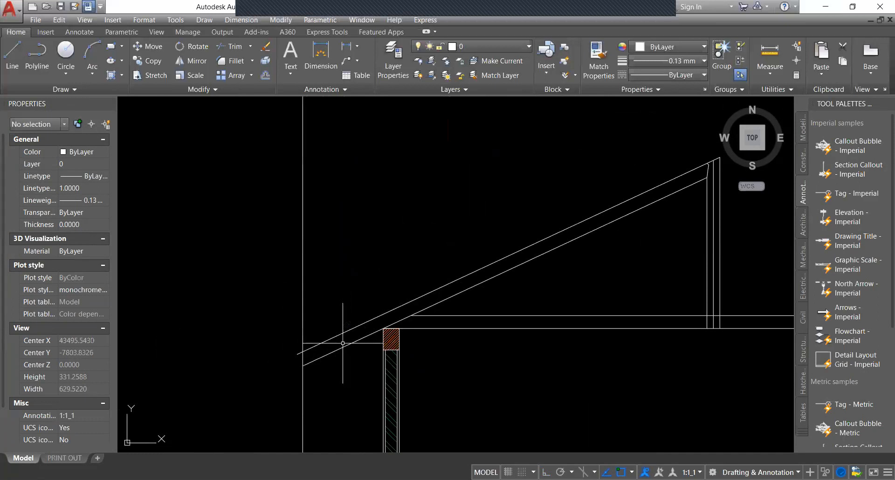
scroll(299, 362, up, 4)
click(322, 279)
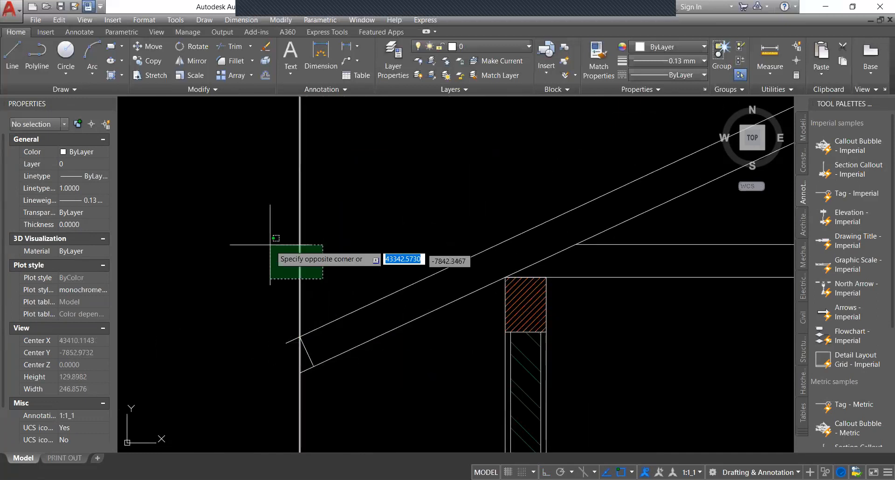
click(270, 244)
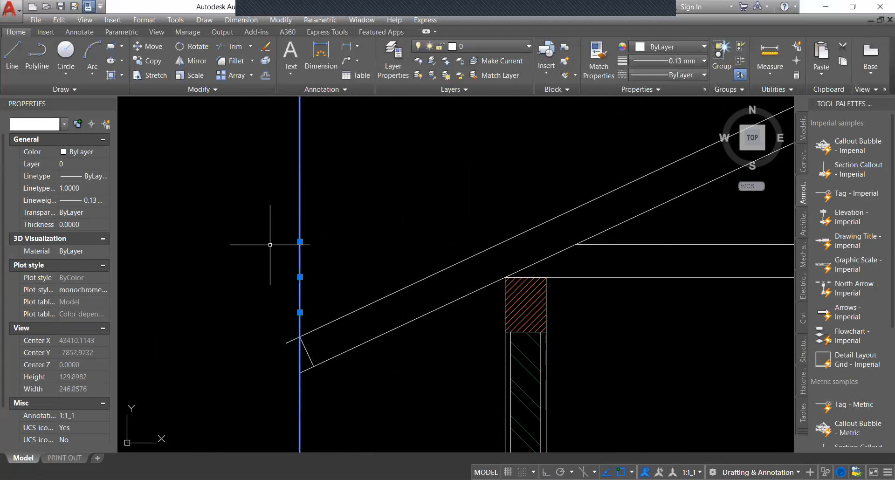
key(Delete)
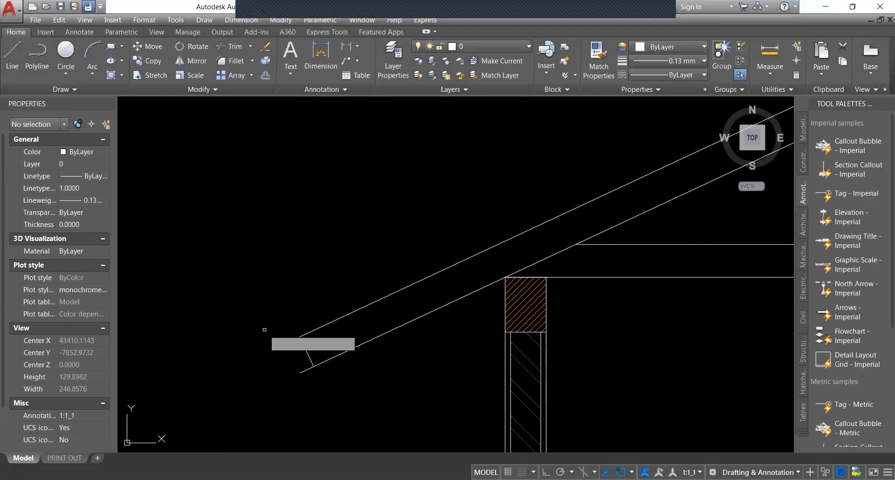
Trim the rafter edge stubs that project beyond the perpendicular end line at the eaves.
key(Return)
click(306, 371)
key(Escape)
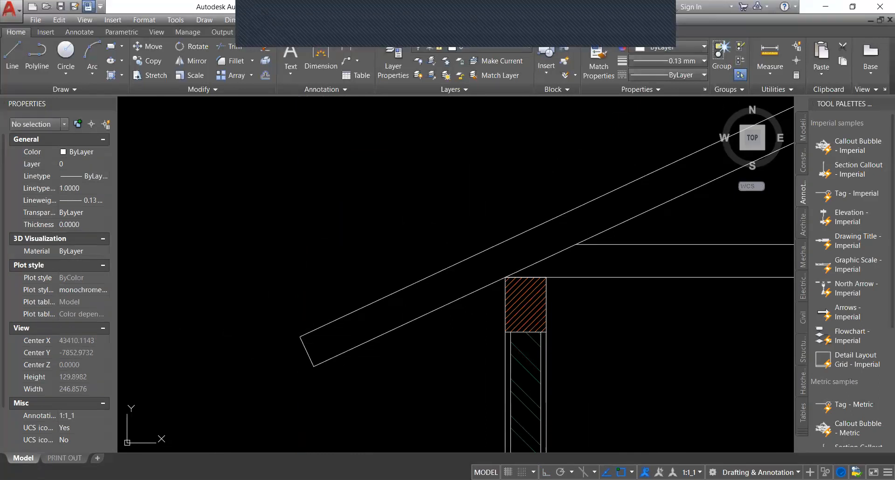
Offset the rafter's upper edge upward by 12.
scroll(280, 359, down, 8)
scroll(441, 270, up, 6)
scroll(460, 270, up, 4)
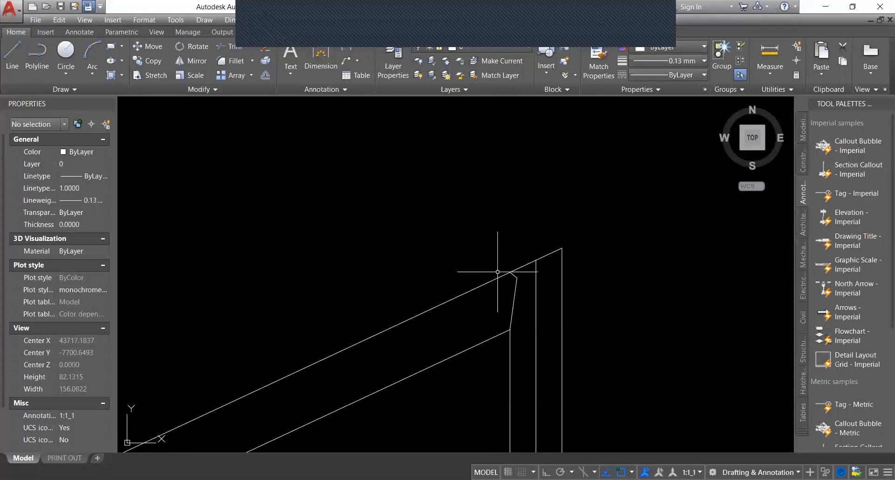
click(498, 277)
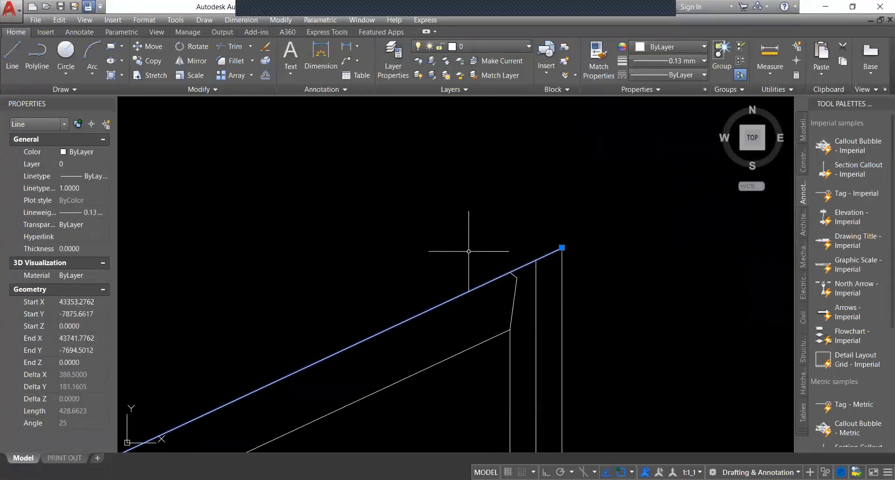
key(o)
key(Return)
key(Return)
click(468, 251)
key(Escape)
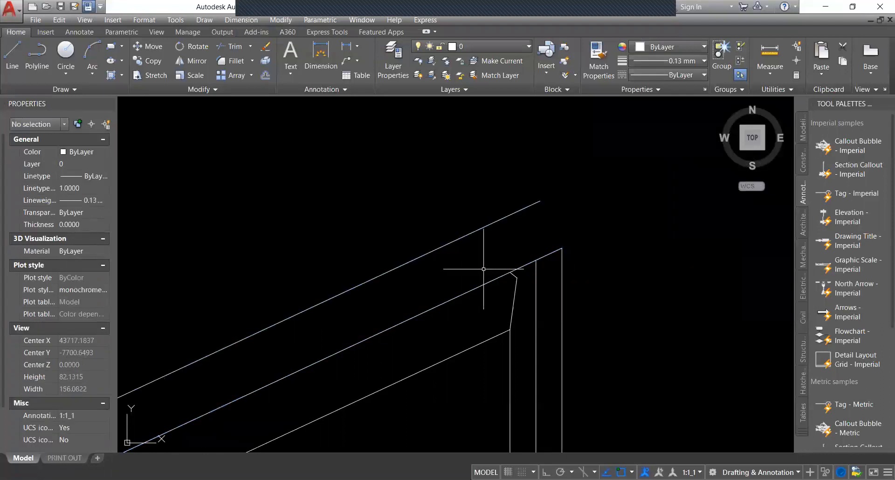
Draw a perpendicular line from the top of the post's left edge to the new line above the rafter.
key(l)
key(Return)
click(510, 272)
click(488, 225)
key(Escape)
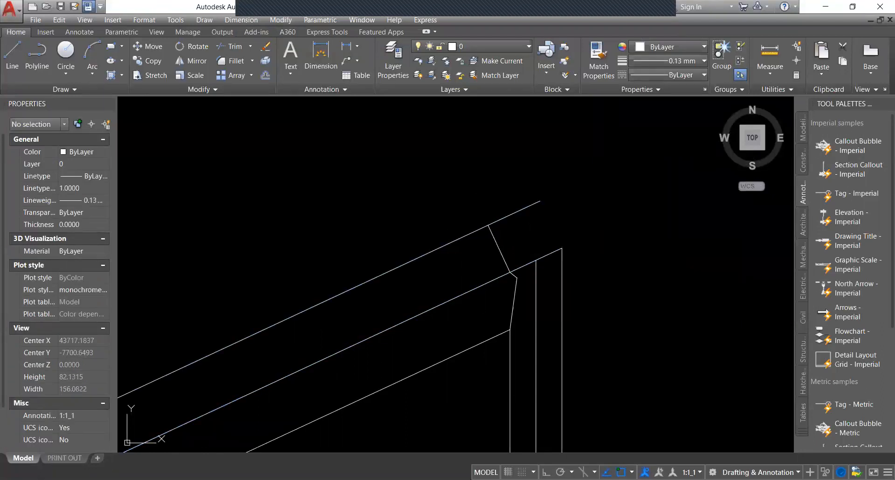
Offset the short perpendicular line by 6 toward the eaves to outline a purlin.
click(500, 251)
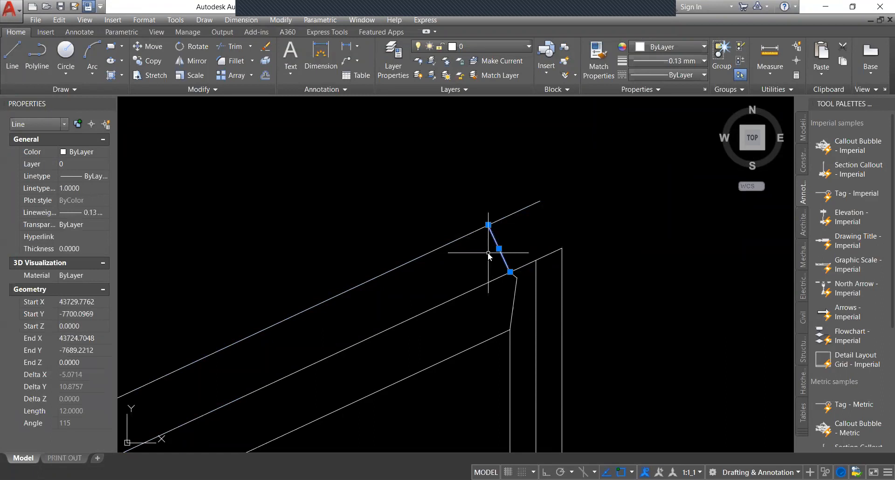
text(O)
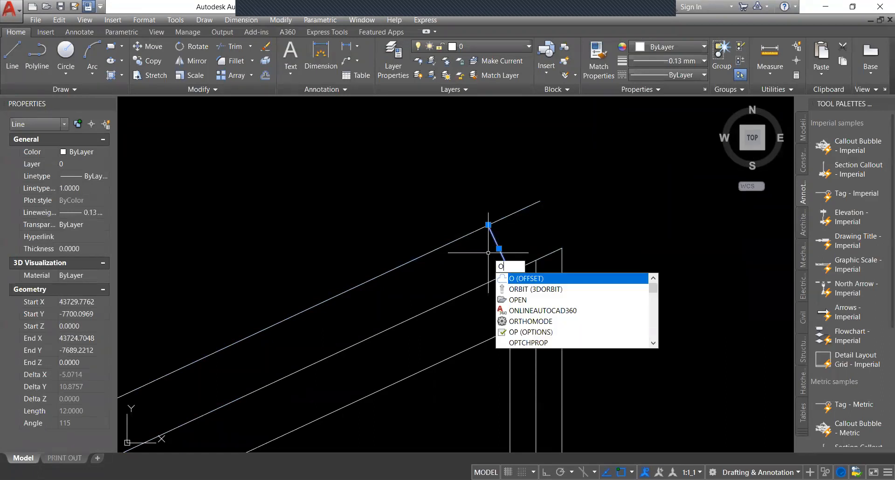
key(Return)
text(6)
key(Return)
click(488, 253)
key(Escape)
Create a closed polyline boundary from the area between the two short perpendicular lines above the rafter.
scroll(488, 253, up, 2)
middle_drag(488, 253, 498, 272)
scroll(498, 272, up, 2)
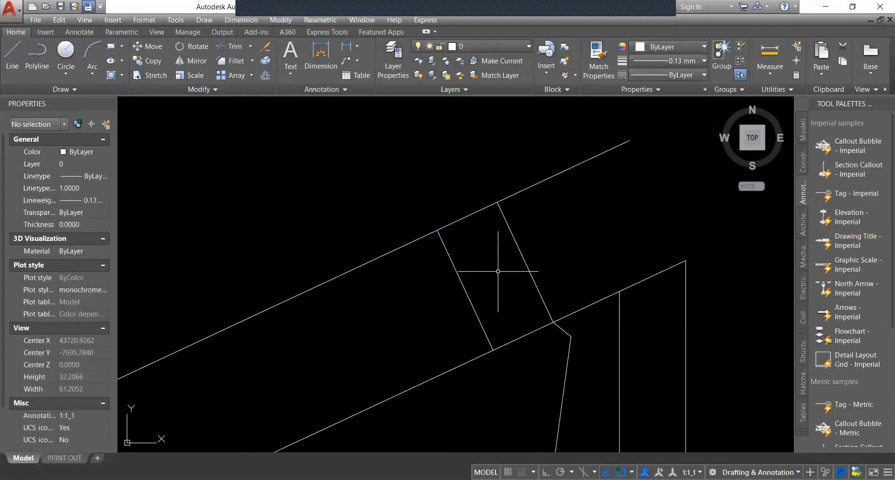
text(BO)
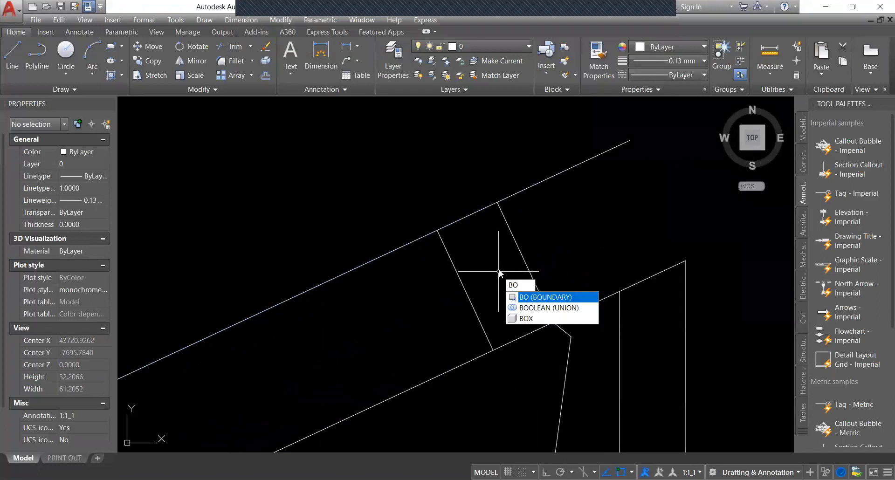
key(Return)
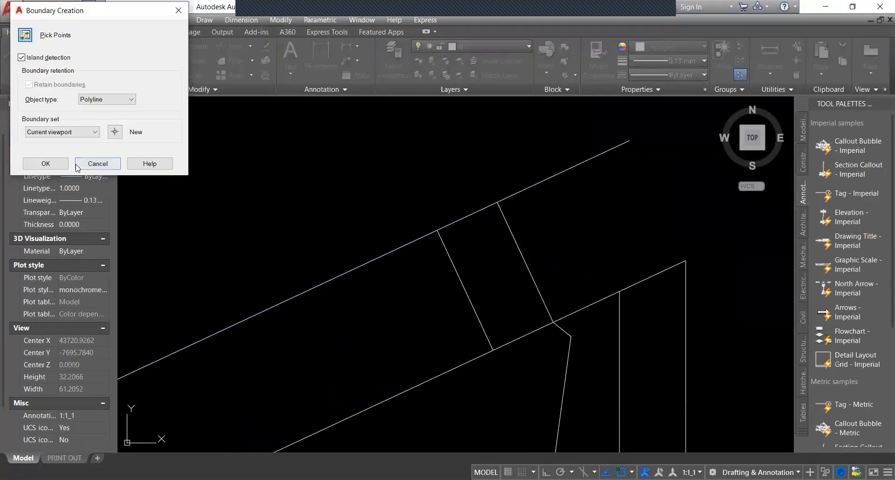
click(46, 163)
click(498, 280)
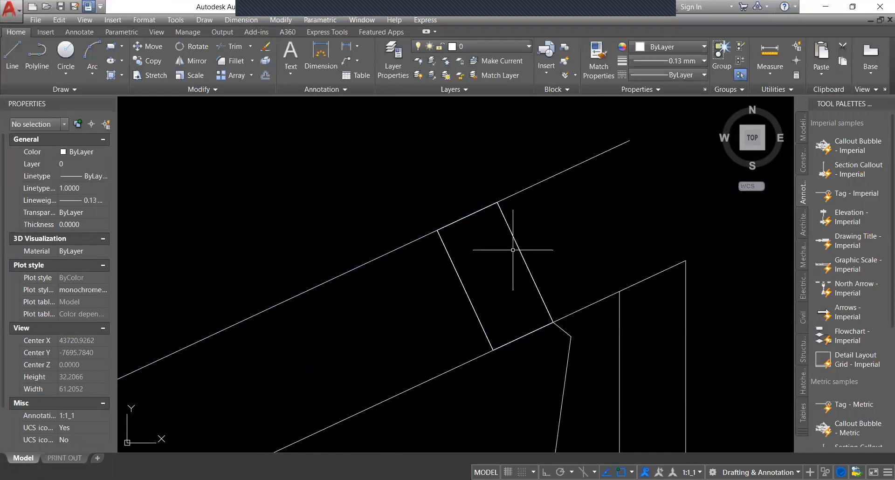
key(Return)
click(512, 235)
scroll(507, 235, down, 2)
scroll(502, 252, up, 1)
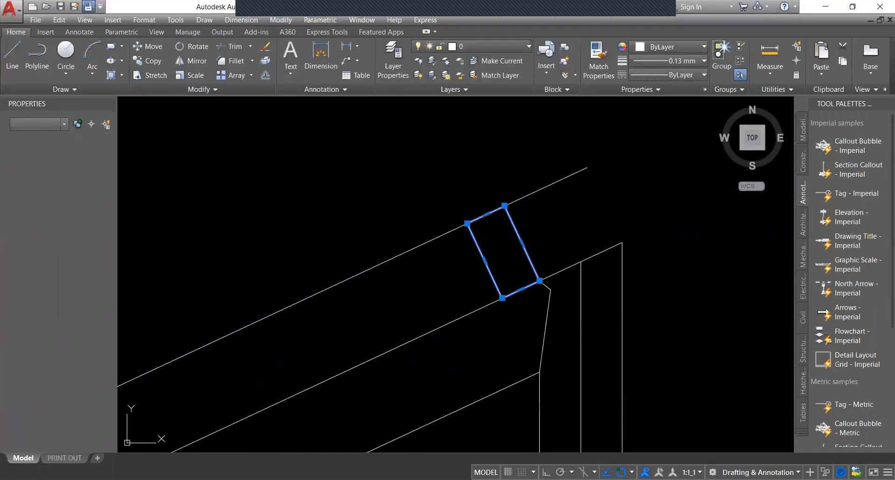
key(Escape)
Draw a two-segment cleat outline from the midpoint of the purlin's eaves-side edge, sloping out and dropping vertically to the rafter.
scroll(534, 193, down, 1)
scroll(536, 208, up, 2)
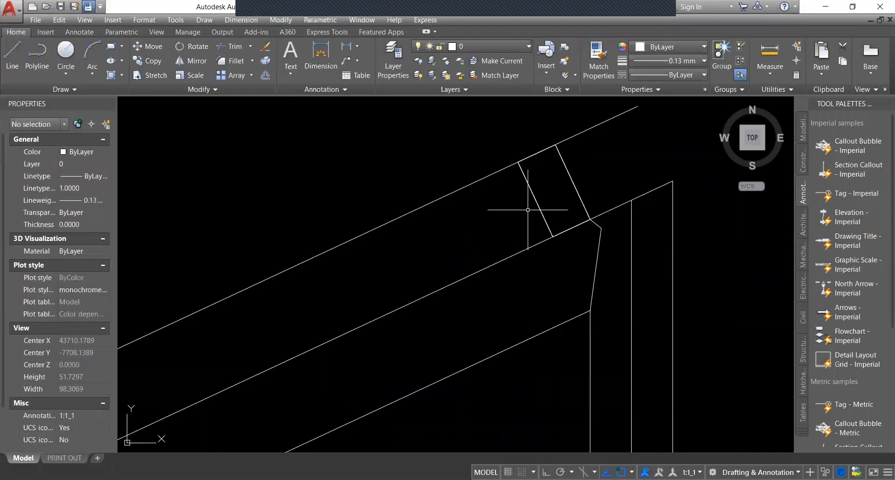
key(Return)
click(535, 199)
scroll(504, 213, up, 2)
key(F8)
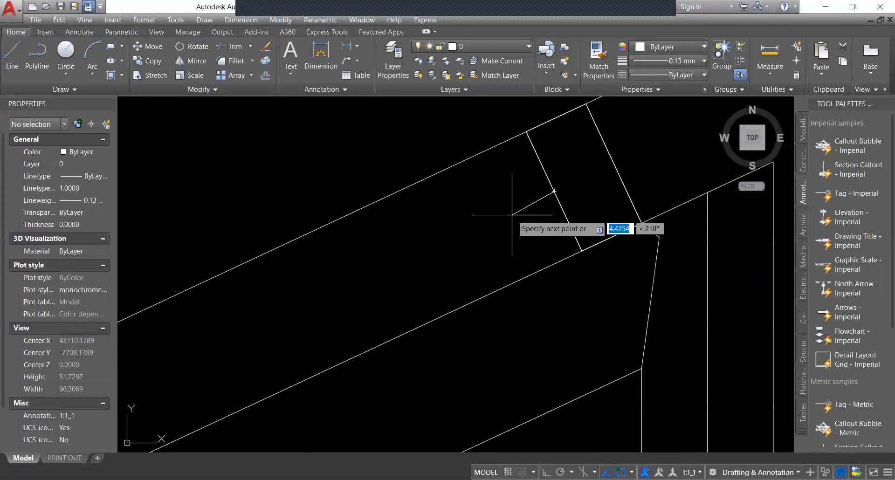
click(511, 212)
click(512, 284)
key(Return)
scroll(527, 315, down, 2)
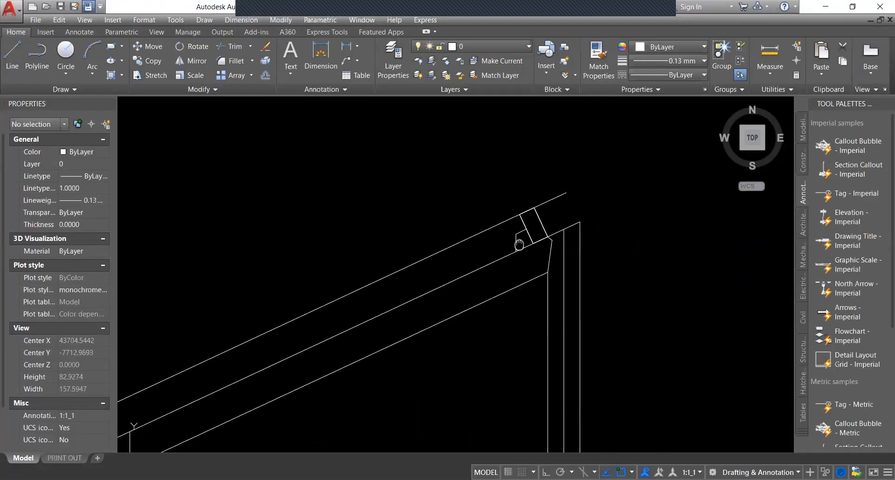
Create a closed polyline boundary from the cleat area between the purlin and the rafter.
middle_drag(534, 267, 539, 243)
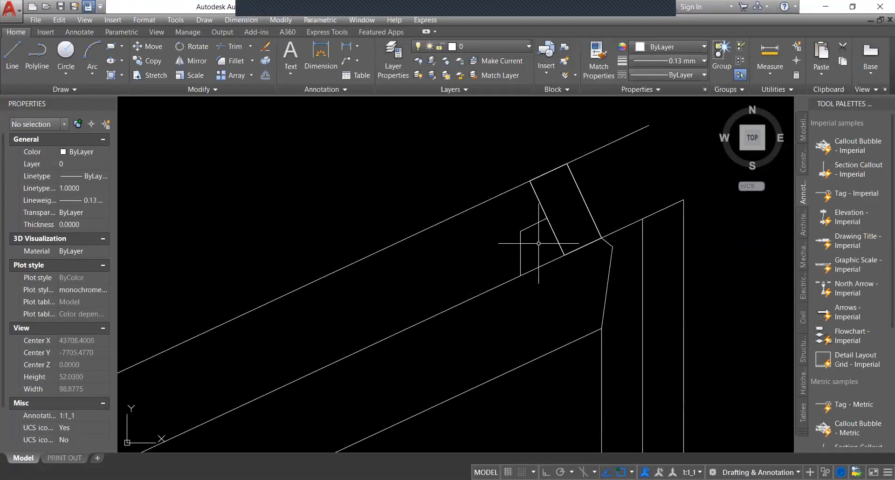
text(bo)
key(Return)
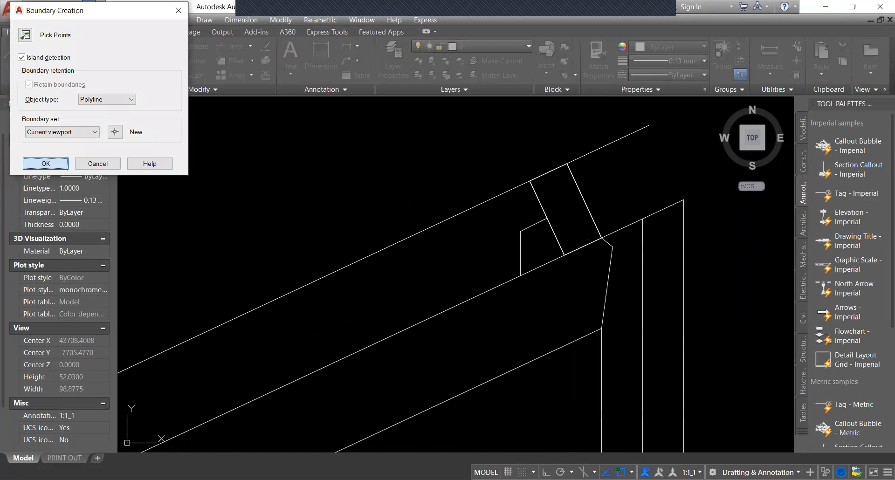
click(26, 35)
key(Return)
scroll(552, 214, down, 8)
Copy the purlin and its cleat 80 along the rafter toward the eaves.
scroll(560, 210, up, 2)
middle_drag(563, 209, 588, 161)
scroll(589, 154, up, 8)
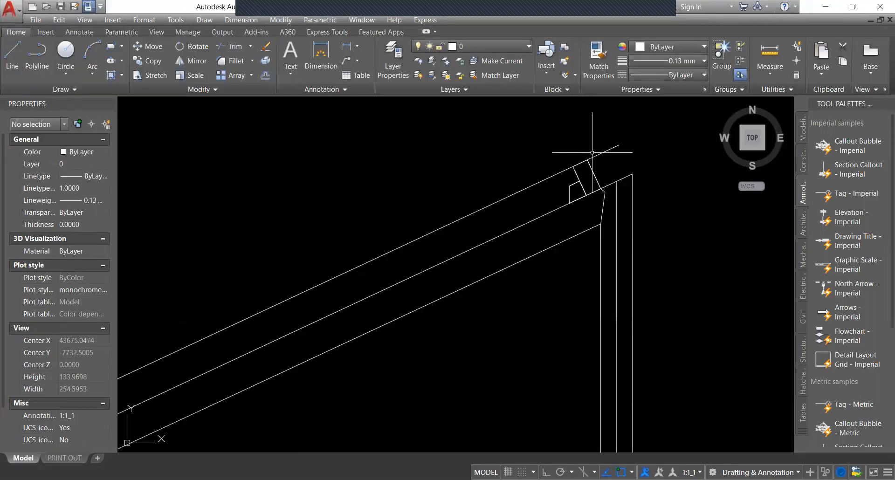
click(596, 162)
click(517, 212)
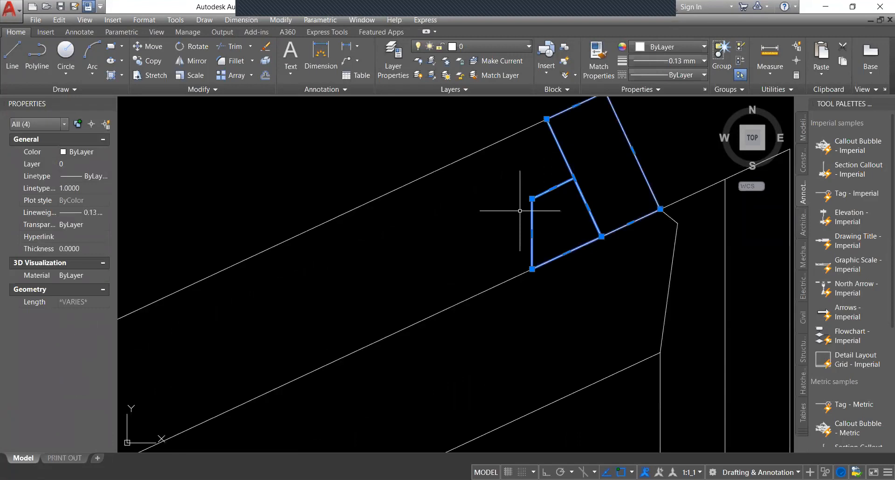
text(co)
key(Return)
click(631, 223)
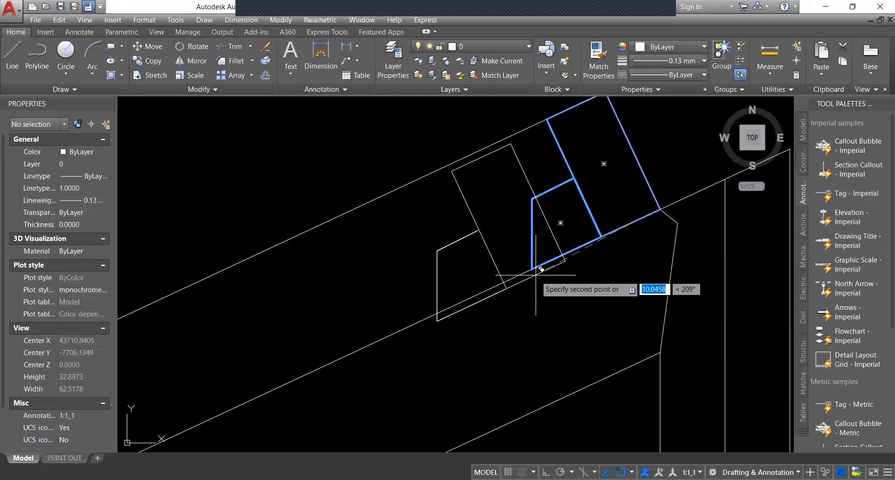
text(80)
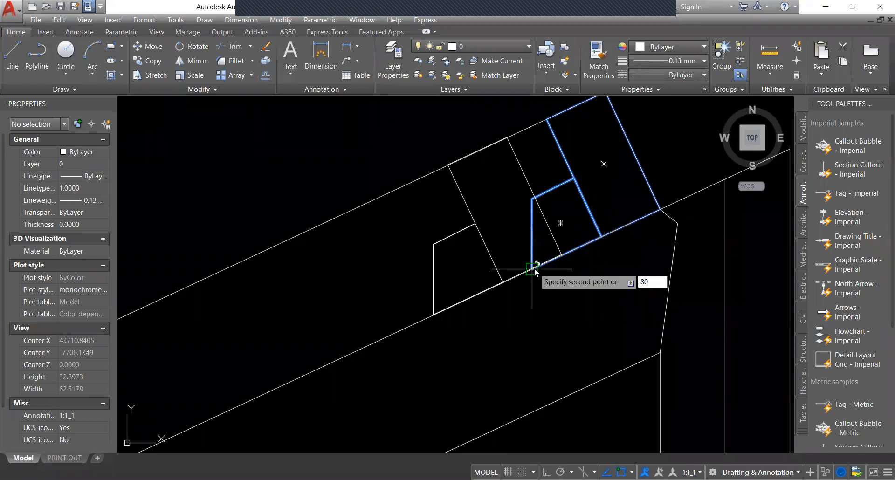
key(Return)
key(Return)
Copy the ridge purlin and cleat repeatedly down the rafter at a spacing of 80, up to a distance of 400.
click(597, 178)
click(550, 190)
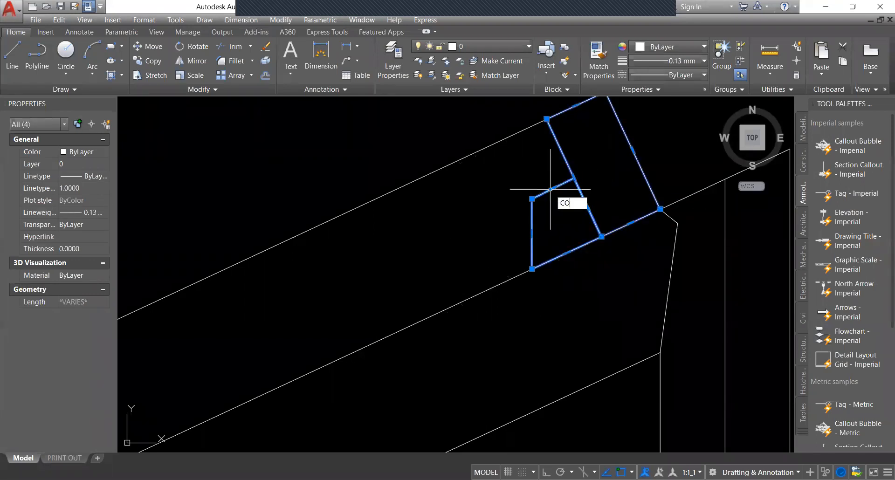
text(CO)
key(Return)
click(602, 237)
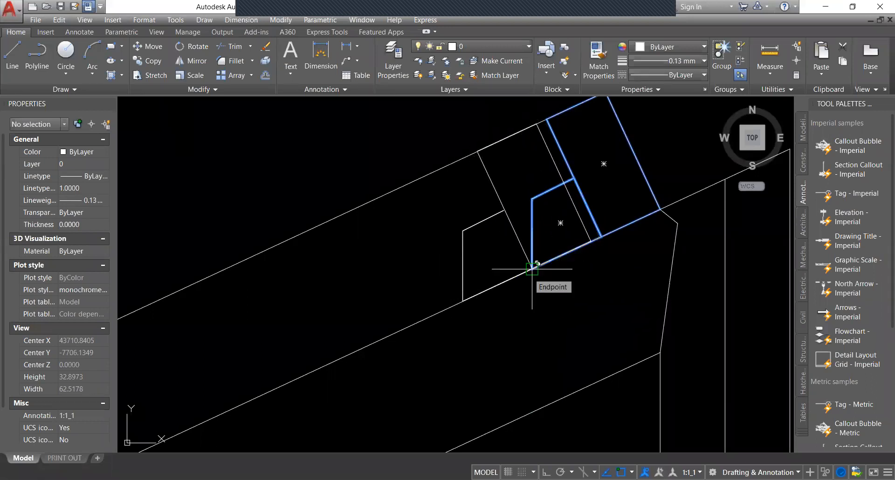
text(80)
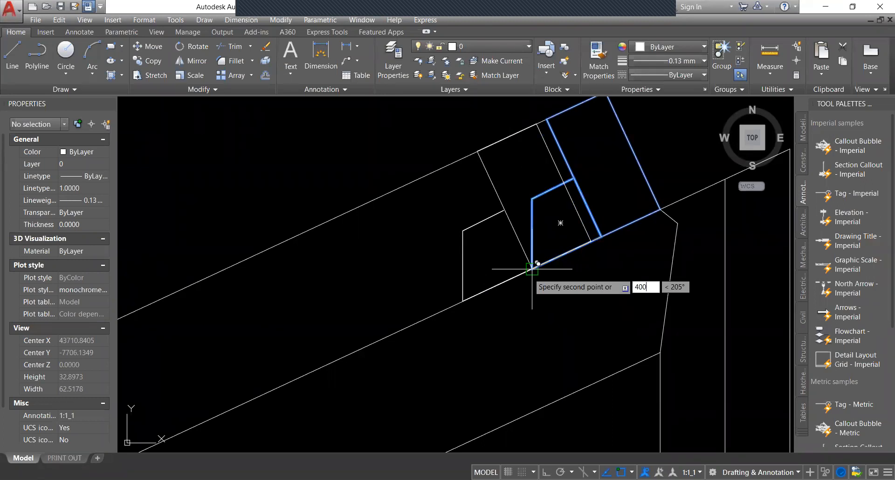
click(532, 269)
scroll(526, 230, down, 4)
scroll(383, 267, down, 2)
scroll(245, 355, up, 1)
middle_drag(217, 347, 318, 300)
scroll(559, 209, down, 2)
middle_drag(634, 191, 582, 253)
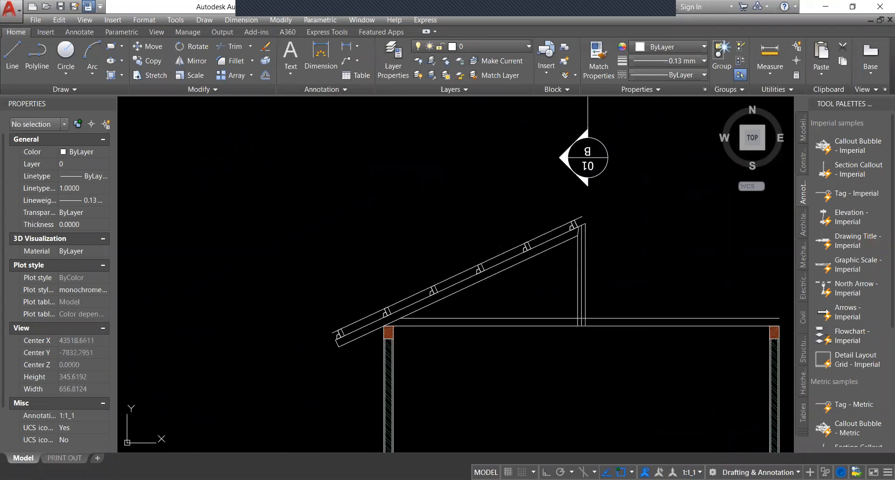
click(581, 261)
right_click(580, 265)
key(Escape)
key(Escape)
Offset the line over the purlin tops upward by 3 to form the roof covering.
scroll(566, 239, up, 3)
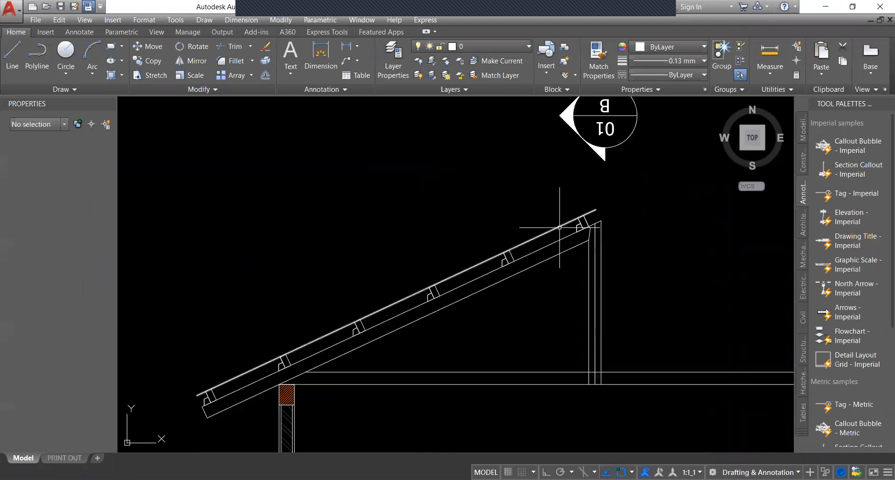
scroll(508, 223, up, 2)
scroll(513, 219, down, 2)
middle_drag(513, 219, 618, 192)
scroll(528, 241, up, 4)
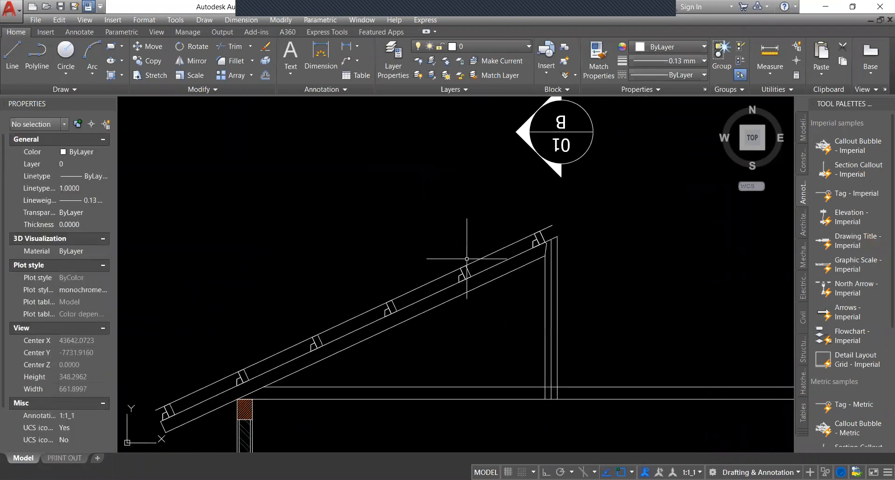
mouse_move(528, 240)
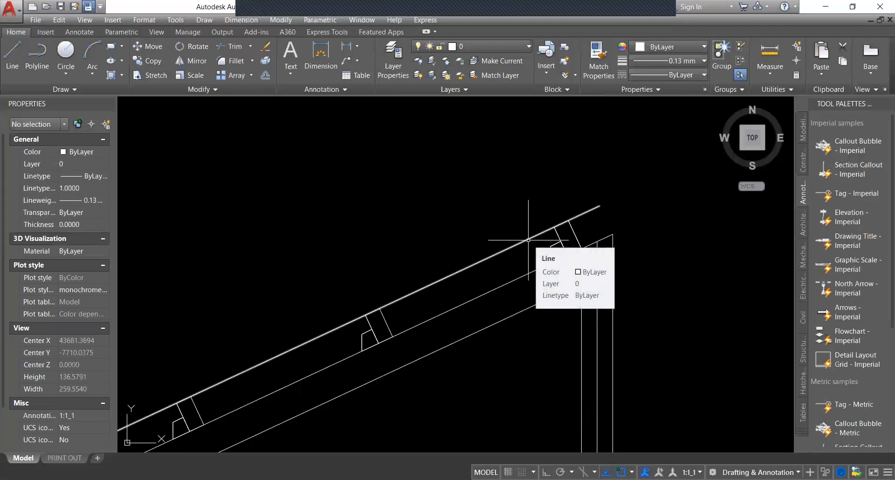
click(529, 240)
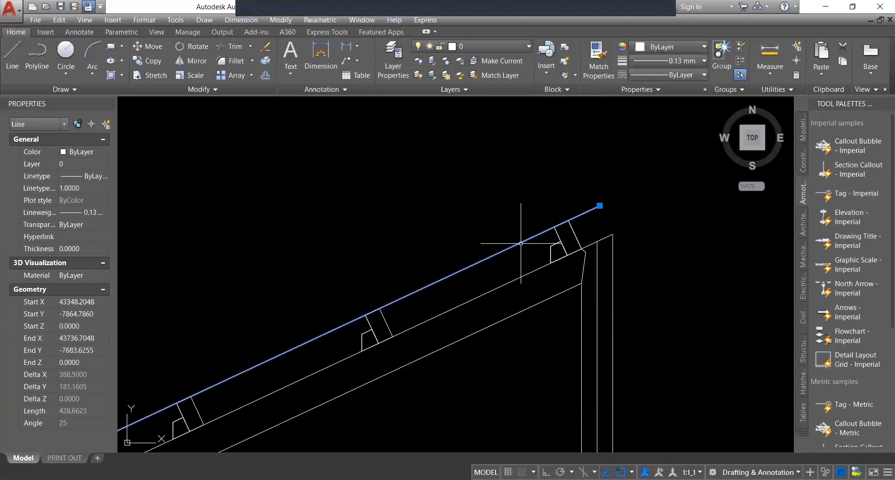
text(o)
key(Return)
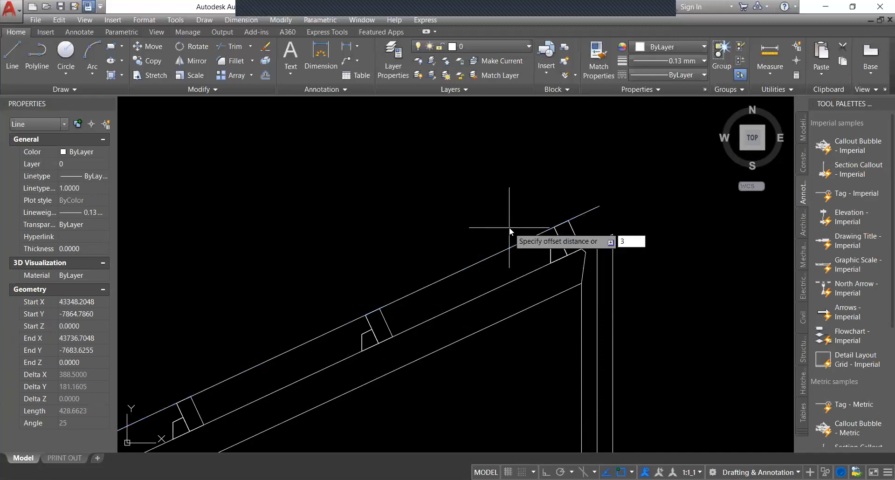
text(3)
key(Return)
Draw a line at the eaves from the rafter's lower corner to the end of the line over the purlin tops.
scroll(534, 188, down, 3)
scroll(318, 315, up, 2)
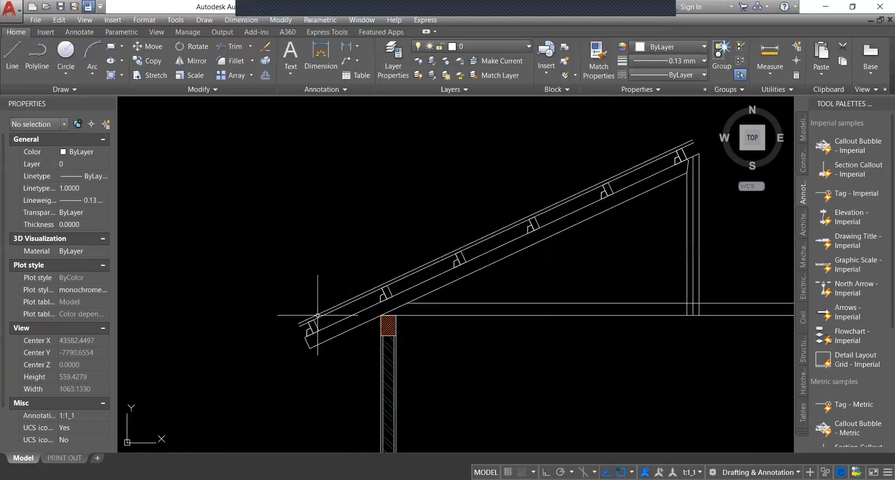
scroll(318, 315, up, 10)
middle_drag(336, 303, 343, 310)
text(l)
key(Escape)
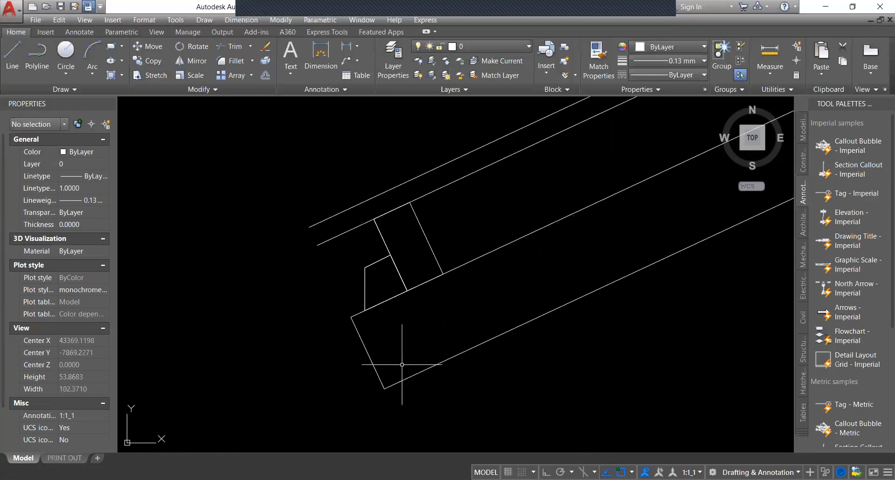
scroll(412, 366, down, 2)
text(l)
key(Return)
click(395, 380)
click(353, 291)
key(Escape)
Offset the eaves end line inward by 2.5 to outline the fascia board.
click(364, 312)
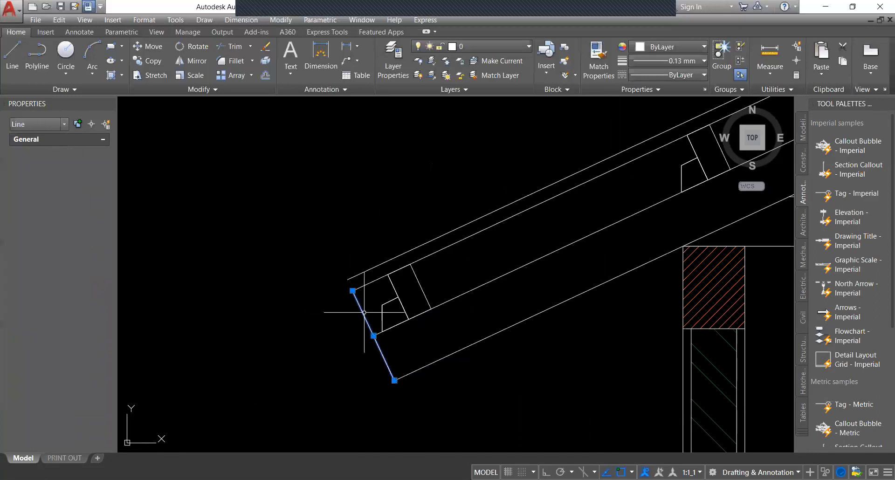
text(o)
key(Return)
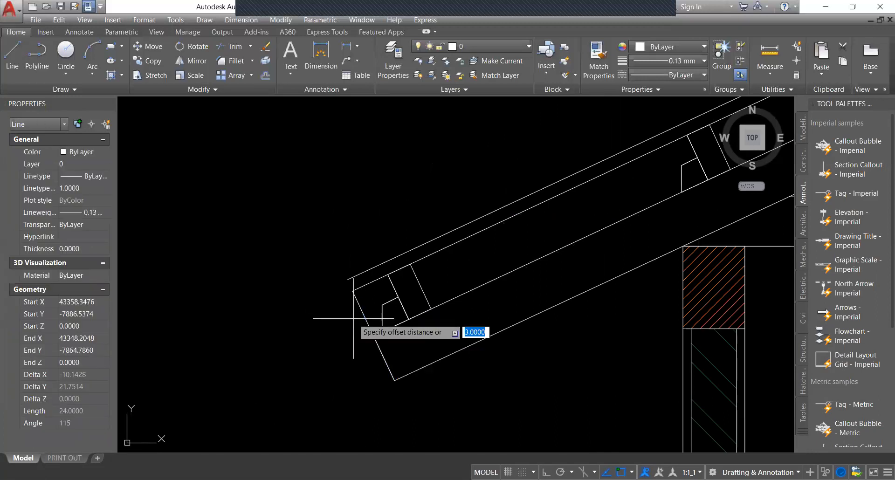
text(2.5)
key(Return)
click(384, 359)
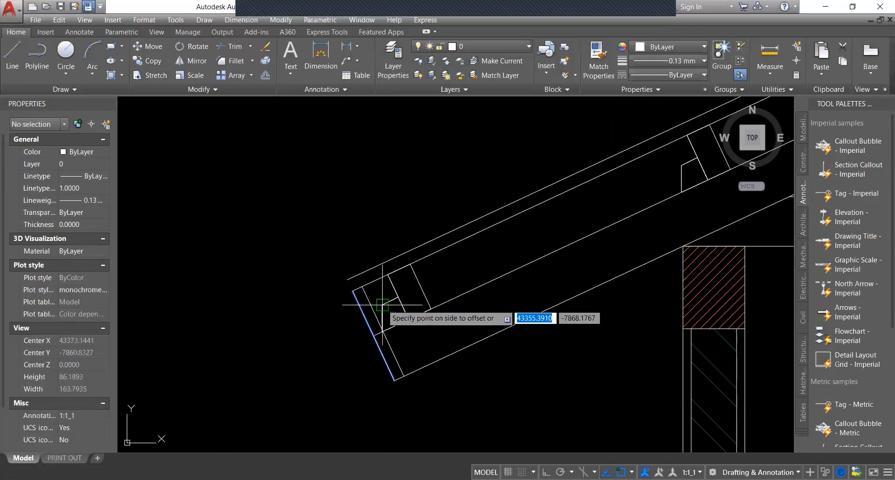
scroll(382, 322, up, 2)
click(366, 281)
key(Escape)
Move the lowest purlin and cleat so the cleat's lower corner meets the inner fascia line, and extend the outer fascia line to the roof covering.
scroll(367, 281, down, 2)
scroll(387, 286, up, 2)
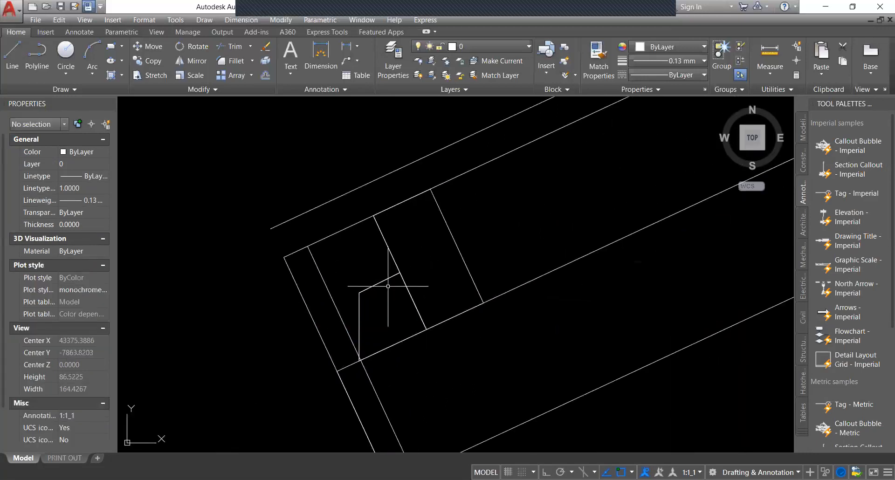
click(409, 266)
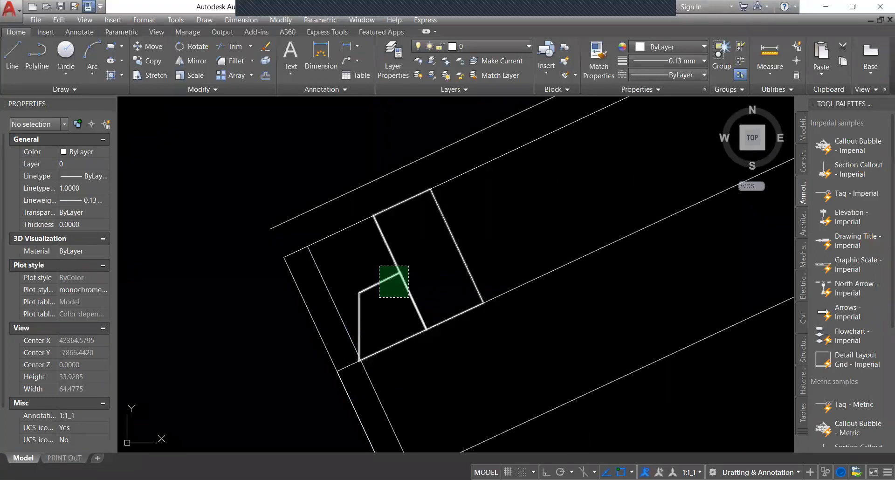
middle_drag(379, 266, 399, 215)
click(406, 209)
scroll(372, 301, up, 3)
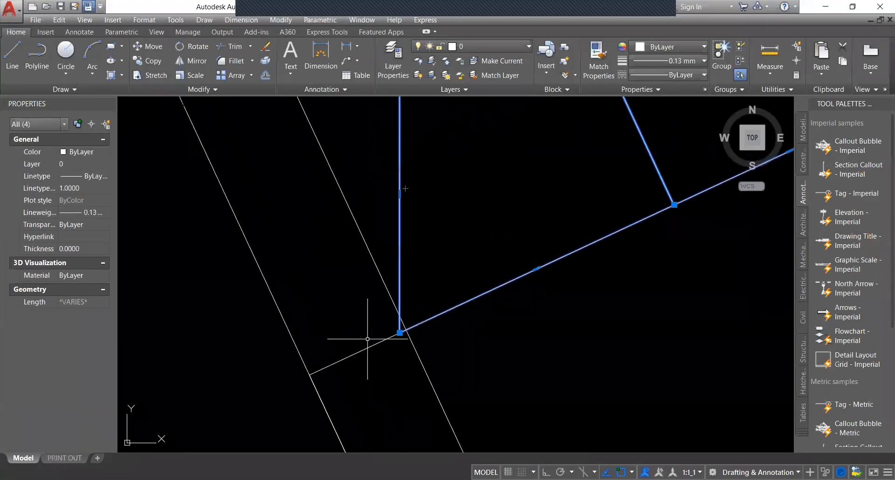
text(m)
key(Return)
click(399, 333)
click(407, 330)
scroll(413, 311, down, 4)
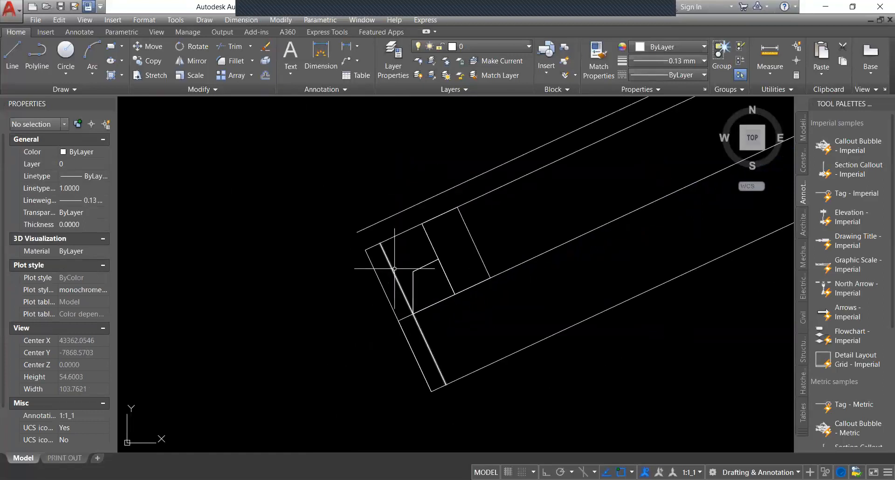
middle_drag(394, 269, 385, 301)
scroll(399, 351, up, 4)
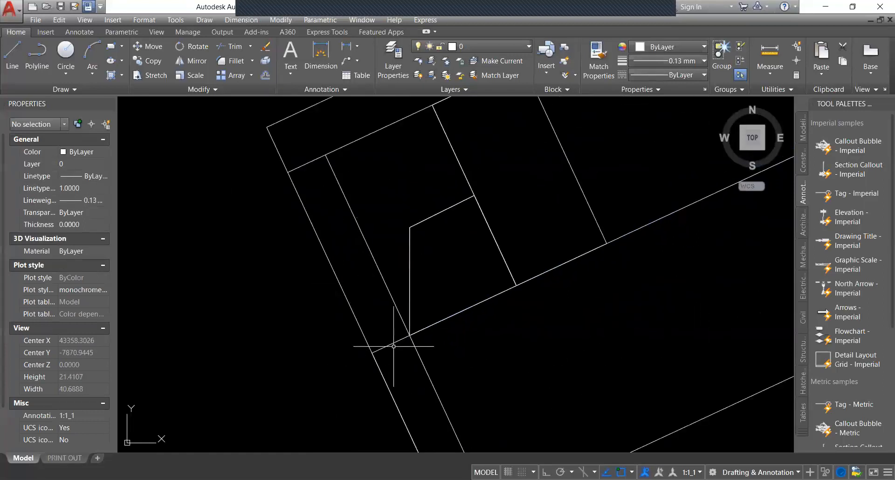
scroll(352, 354, down, 12)
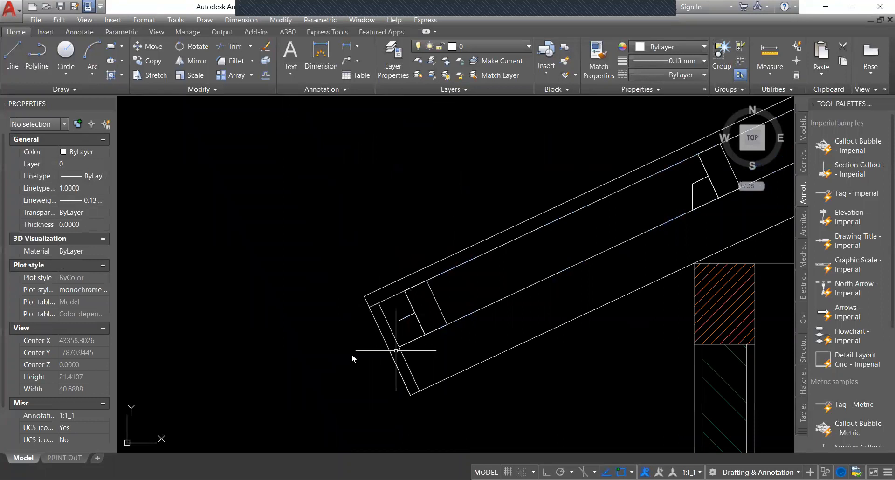
middle_drag(353, 355, 349, 358)
Try to delete the middle vertical line of the post.
scroll(671, 308, up, 2)
middle_drag(672, 307, 555, 298)
click(558, 298)
key(Delete)
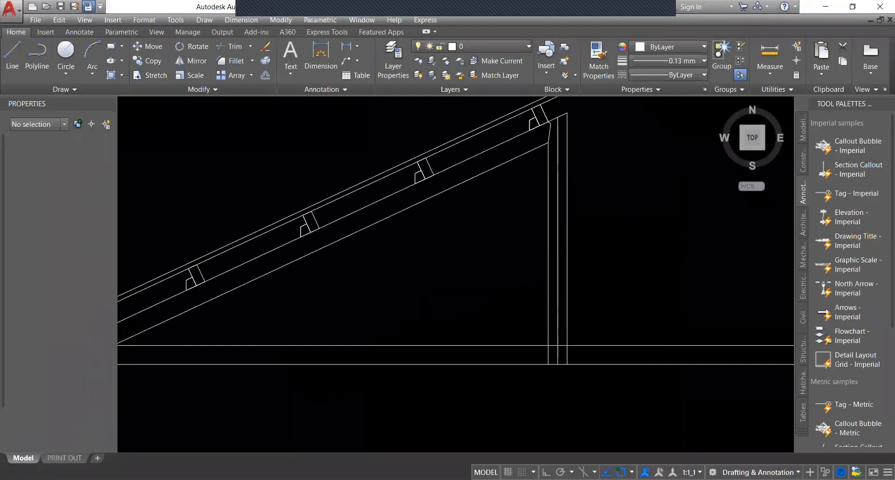
Offset the tie beam's upper line down to mid-depth as a centreline between its two edges.
scroll(530, 304, down, 2)
scroll(533, 363, down, 2)
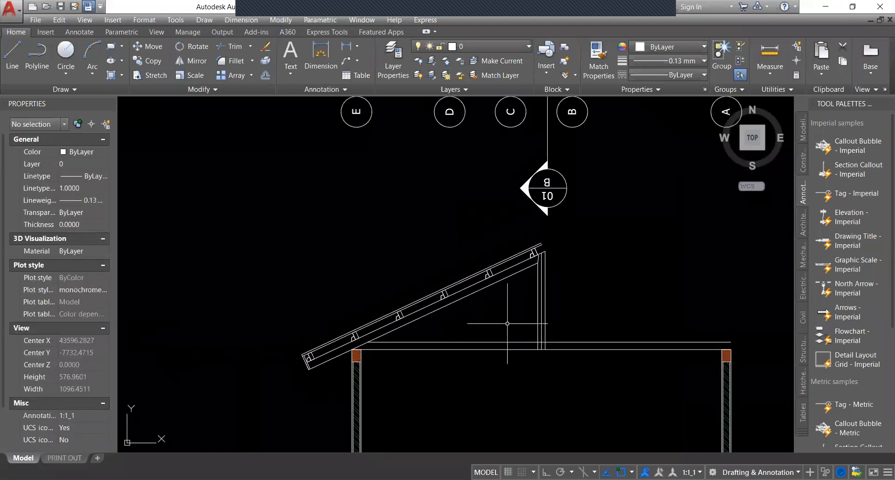
scroll(559, 354, up, 3)
scroll(515, 270, down, 3)
scroll(513, 261, up, 2)
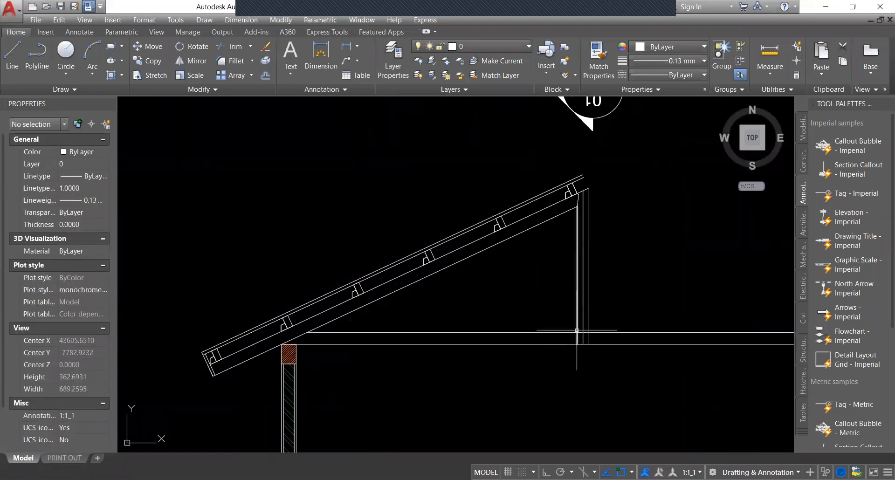
scroll(574, 330, up, 2)
scroll(511, 334, down, 3)
scroll(498, 331, up, 3)
click(521, 343)
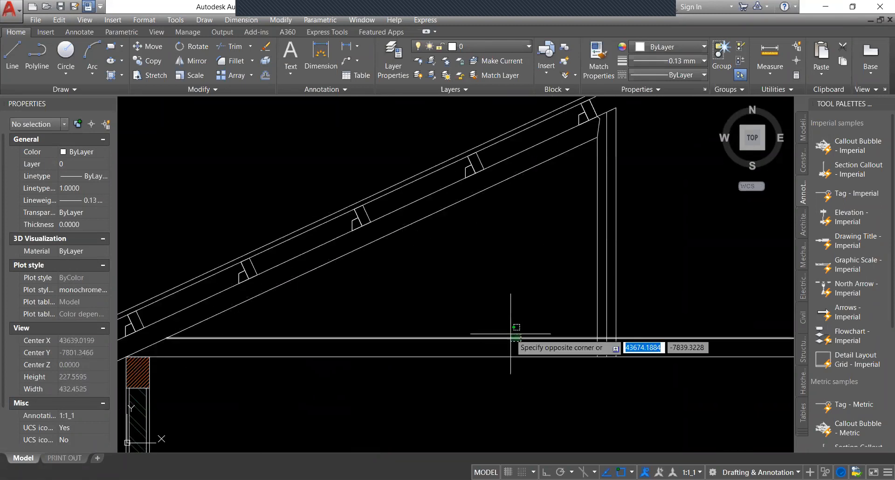
click(510, 334)
key(Escape)
click(574, 340)
click(543, 308)
key(Escape)
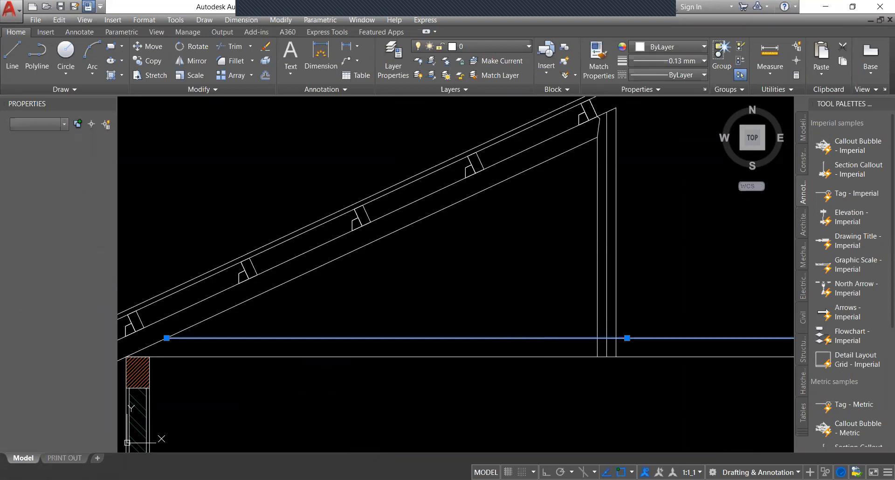
click(584, 339)
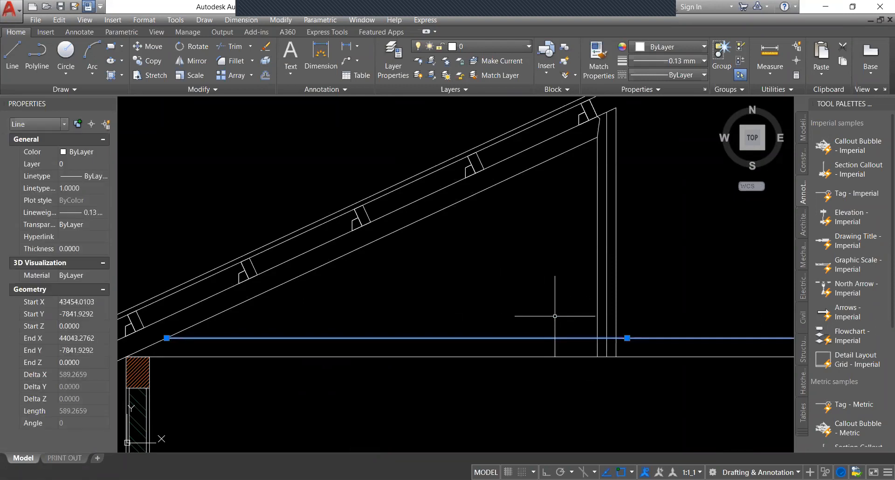
key(Escape)
Draw a diagonal line from the post and tie-beam centreline intersection to the rafter's upper edge, continuing vertically down to the tie-beam centreline.
middle_drag(567, 309, 567, 339)
key(l)
key(Return)
click(606, 378)
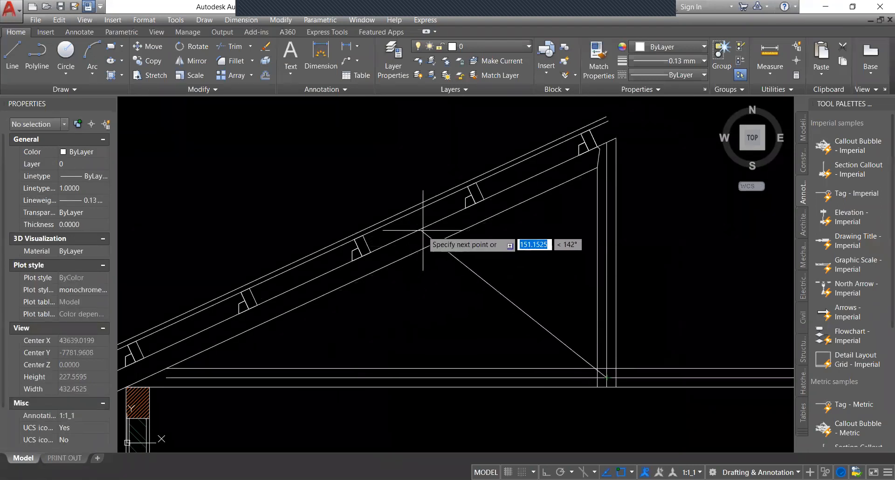
click(416, 232)
click(418, 377)
key(Escape)
Finish the vertical line from the diagonal's upper end down to the tie-beam centreline.
click(478, 313)
scroll(475, 314, down, 2)
key(Escape)
scroll(472, 314, up, 1)
click(495, 299)
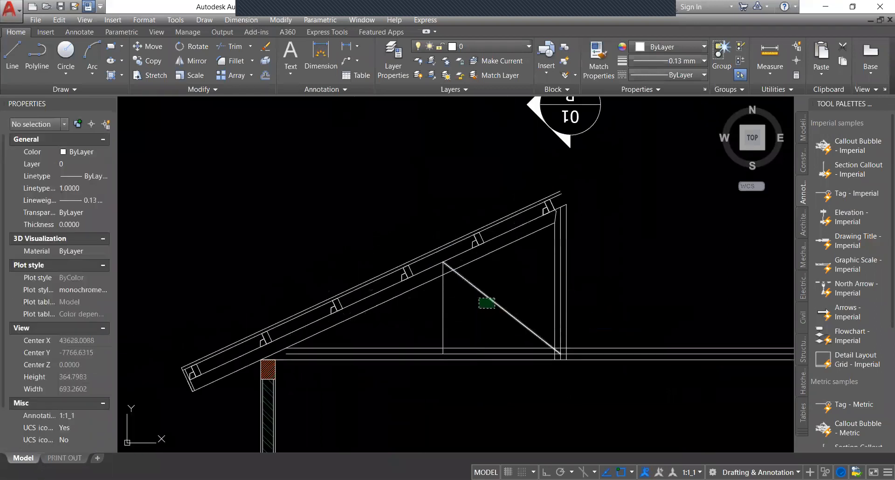
click(478, 308)
scroll(503, 307, up, 4)
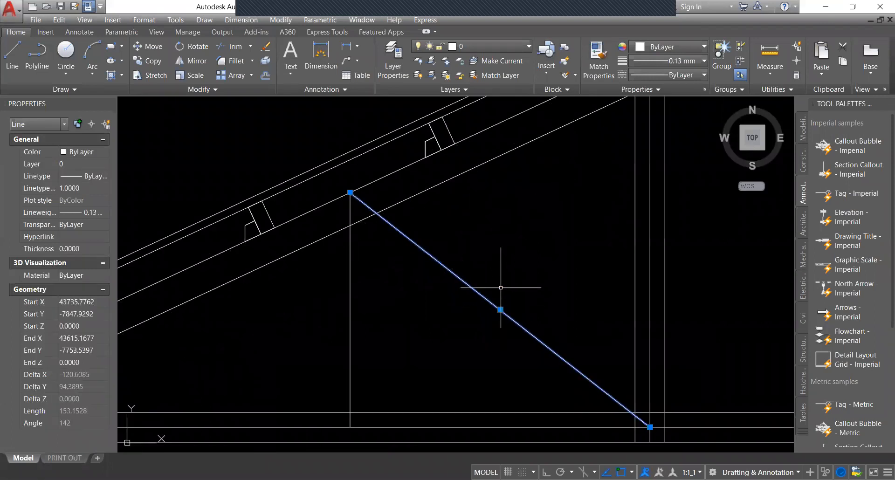
click(500, 295)
key(Escape)
key(Escape)
scroll(405, 256, down, 2)
Offset the diagonal line and the vertical line under the rafter by 6 to both sides.
middle_drag(405, 256, 425, 266)
click(431, 261)
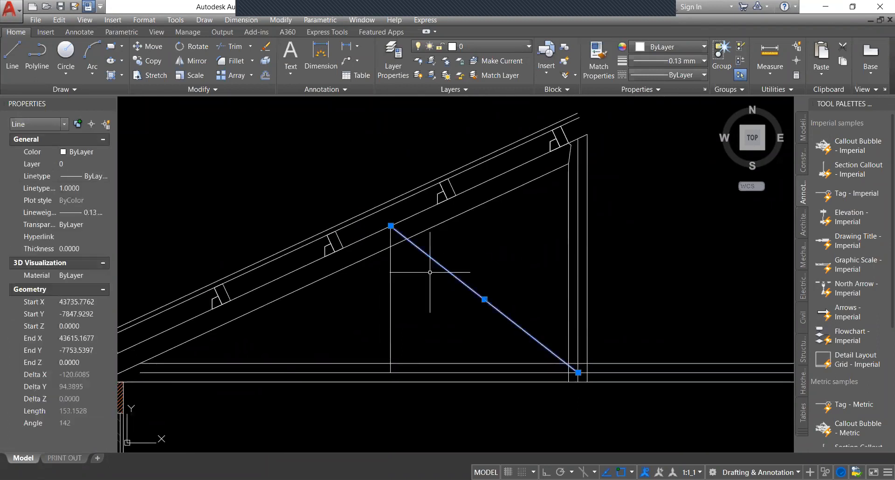
text(o)
key(Return)
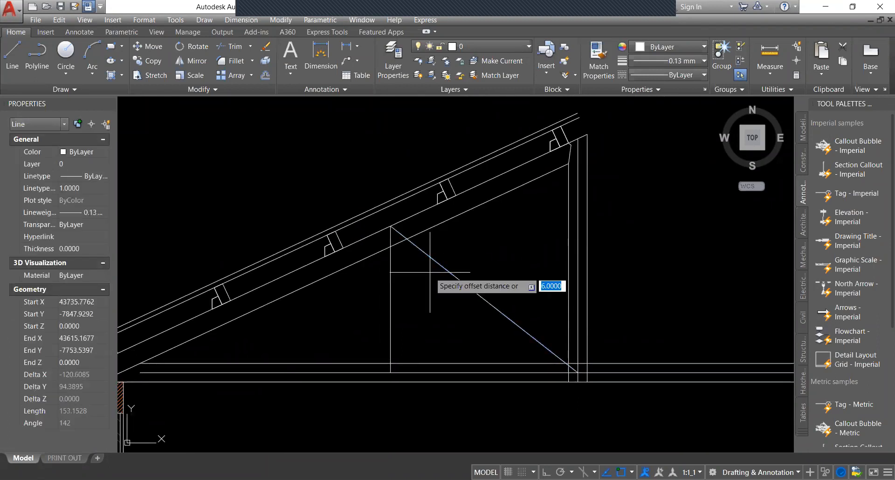
key(Return)
click(472, 292)
click(457, 321)
click(391, 348)
click(402, 352)
click(390, 346)
click(375, 297)
key(Escape)
Delete the centrelines of the tie beam, the diagonal brace and the vertical strut.
scroll(414, 262, down, 2)
scroll(442, 297, up, 1)
scroll(505, 314, up, 2)
scroll(505, 314, up, 6)
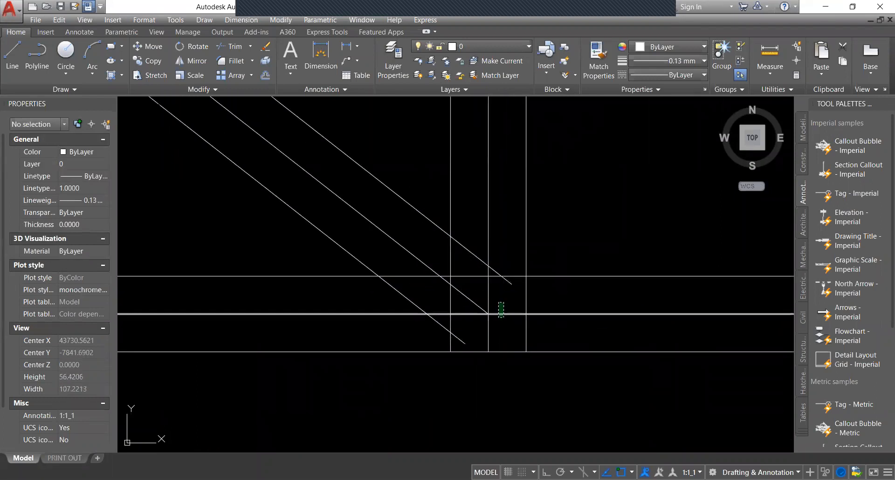
click(499, 313)
key(Delete)
click(472, 302)
key(Delete)
scroll(451, 293, down, 3)
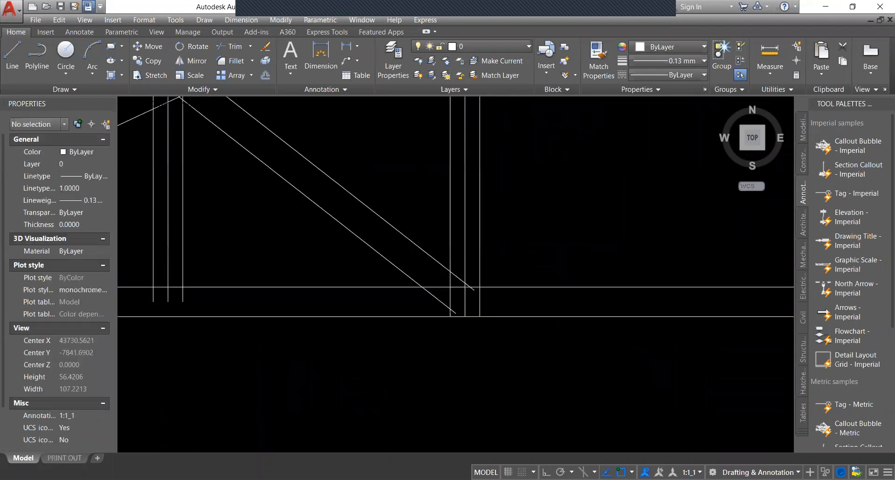
scroll(342, 272, down, 1)
middle_drag(343, 272, 356, 279)
scroll(326, 252, up, 3)
click(327, 252)
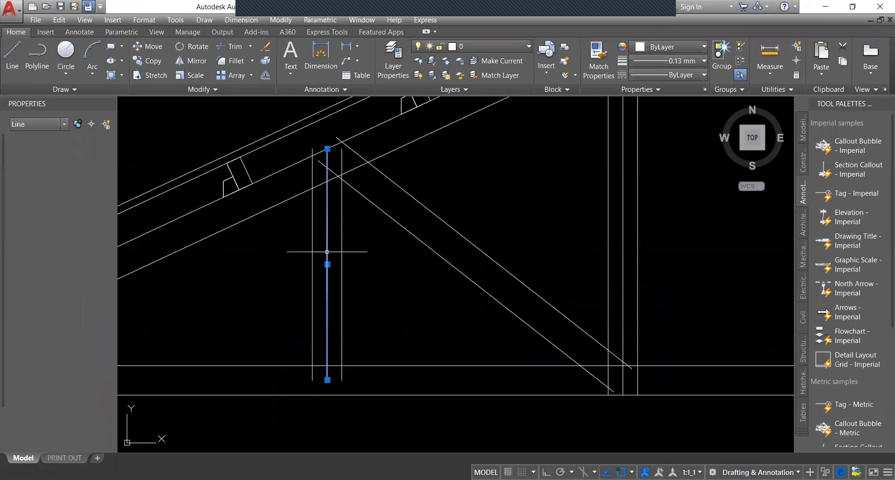
key(Delete)
Trim the upper ends of the vertical strut and diagonal brace lines at the rafter edges.
scroll(325, 232, up, 2)
text(TR)
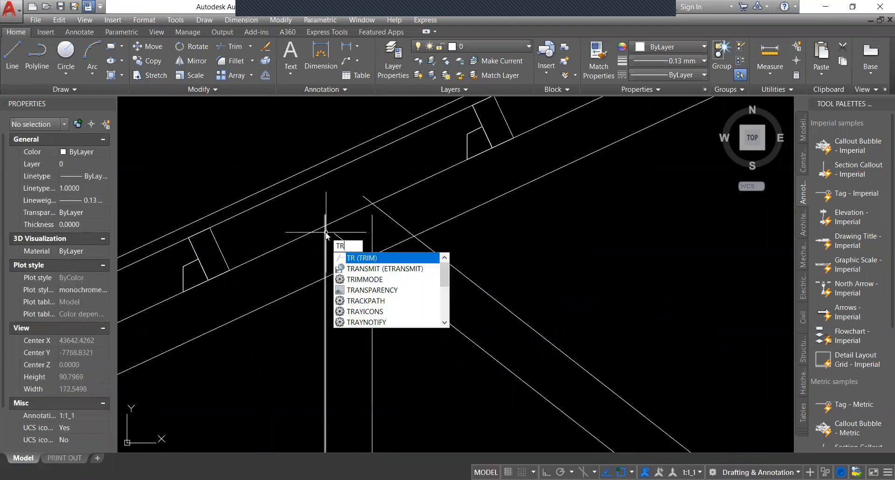
key(space)
key(space)
scroll(325, 213, up, 2)
click(324, 216)
click(323, 194)
click(329, 217)
click(315, 213)
click(435, 214)
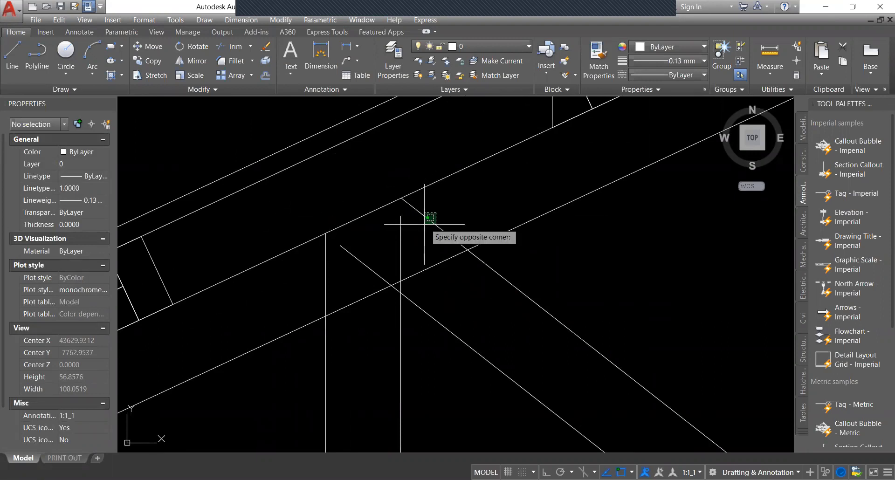
click(399, 289)
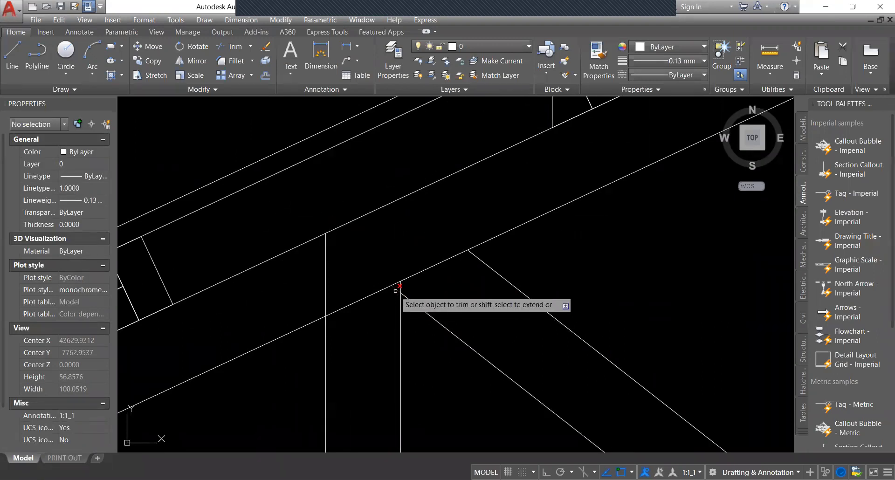
Trim the lower ends of the strut's two vertical lines at the tie beam's upper edge.
scroll(326, 256, down, 3)
scroll(335, 258, down, 2)
scroll(332, 339, up, 2)
click(308, 331)
click(397, 332)
scroll(398, 335, up, 1)
scroll(383, 323, down, 3)
key(Escape)
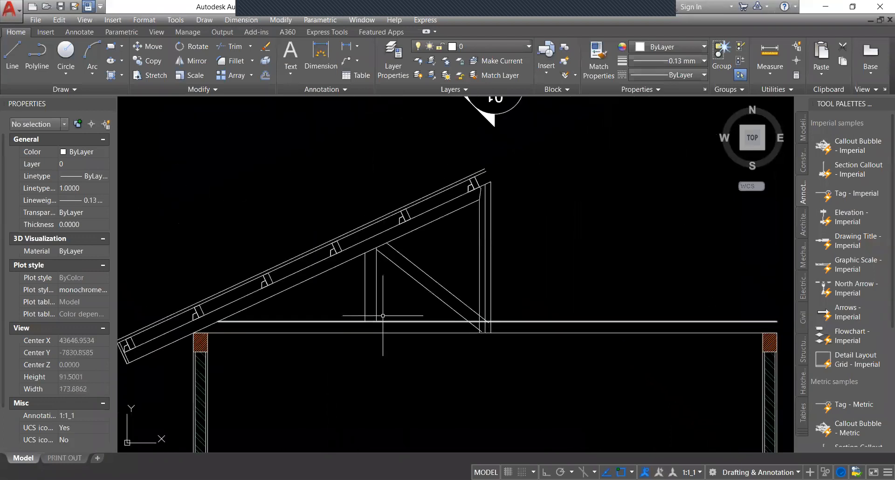
Extend the strut's vertical lines up to the rafter's upper edge and down to the tie beam's lower edge.
scroll(370, 281, up, 2)
text(ex)
key(Return)
key(Return)
click(345, 280)
click(406, 297)
scroll(405, 305, down, 1)
scroll(376, 348, up, 2)
middle_drag(377, 348, 383, 325)
Trim the rafter and tie-beam edges that cross between the strut's two vertical lines.
text(tr)
key(Return)
scroll(405, 280, down, 2)
scroll(398, 188, up, 2)
key(Escape)
Trim the brace's lower ends at the post and tie beam, and cut the tie beam's upper edge inside the post.
scroll(394, 248, down, 5)
middle_drag(417, 269, 420, 287)
scroll(418, 288, up, 3)
scroll(507, 346, up, 3)
middle_drag(517, 355, 440, 331)
text(tr)
key(Return)
key(Return)
click(457, 340)
scroll(505, 311, up, 2)
click(484, 305)
click(474, 330)
key(Escape)
Delete the two leftover diagonal brace segments at the foot of the post.
scroll(519, 327, up, 2)
scroll(521, 330, up, 2)
click(522, 345)
middle_drag(445, 370, 437, 265)
click(429, 326)
click(395, 396)
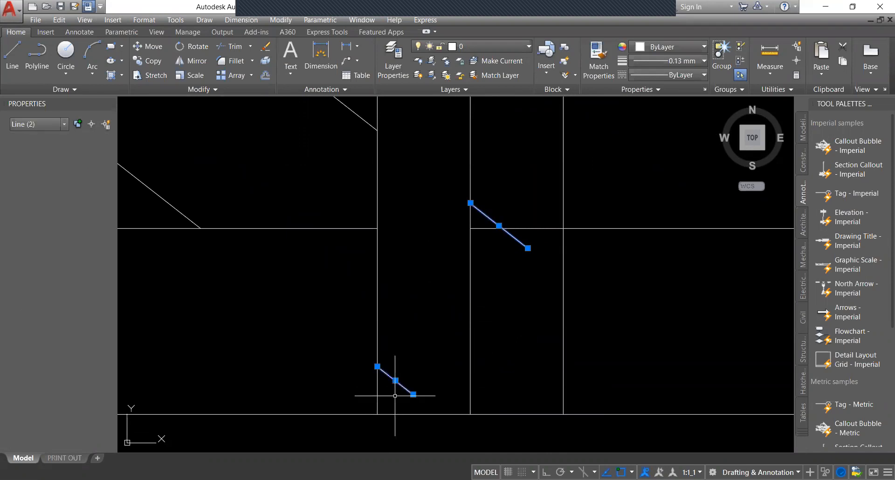
key(Delete)
Examine the brace joint at the foot of the post and the rafter's junction with the post's head.
scroll(413, 322, down, 6)
middle_drag(429, 189, 433, 220)
scroll(432, 213, up, 6)
scroll(435, 265, down, 6)
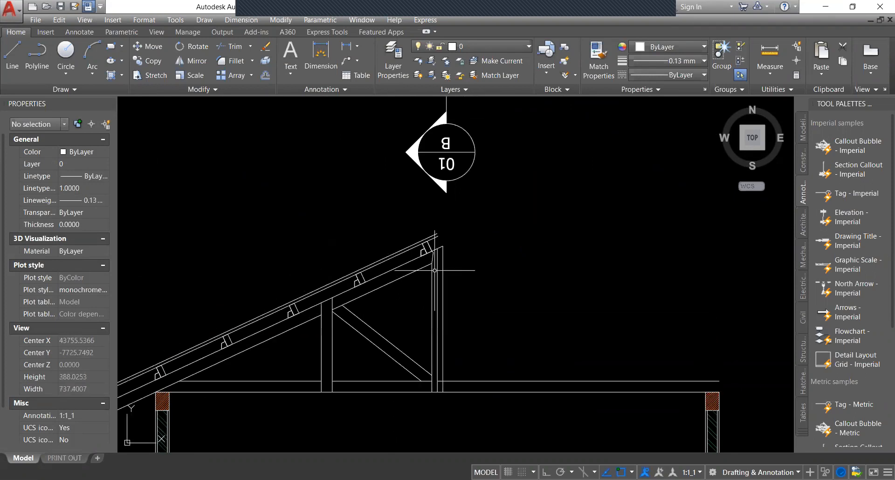
scroll(448, 389, up, 6)
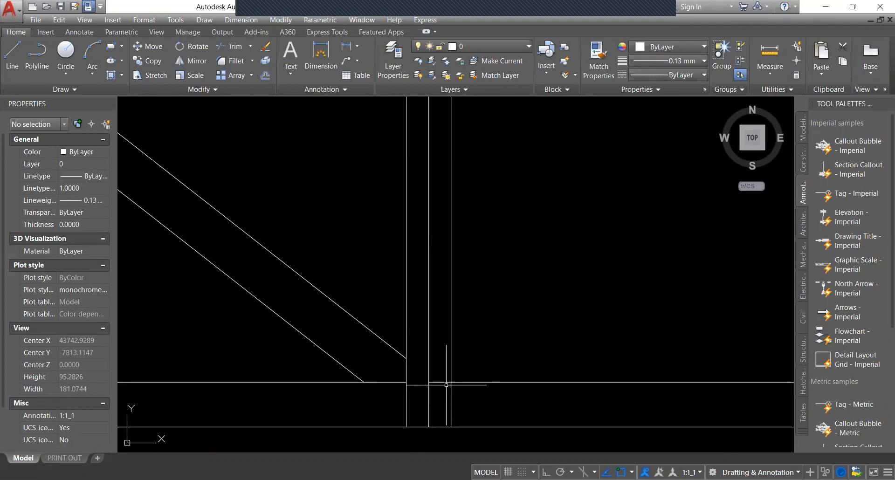
scroll(446, 386, down, 6)
scroll(418, 271, up, 7)
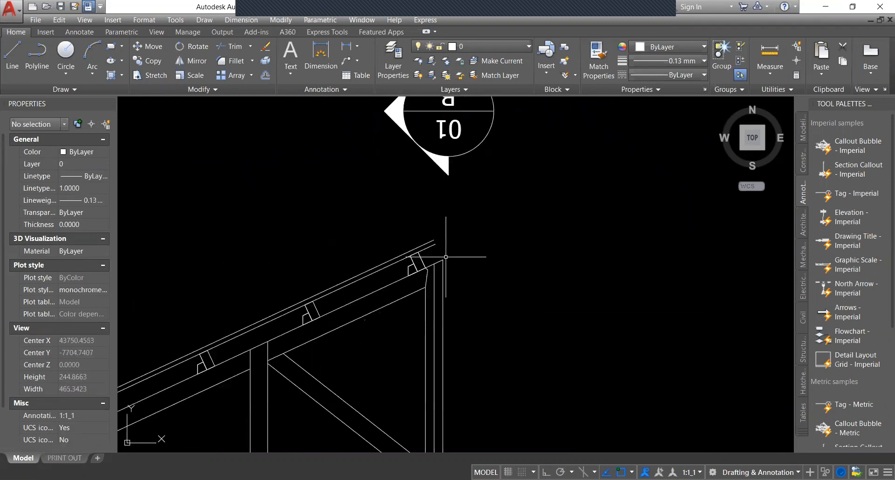
scroll(426, 99, down, 3)
scroll(404, 289, up, 3)
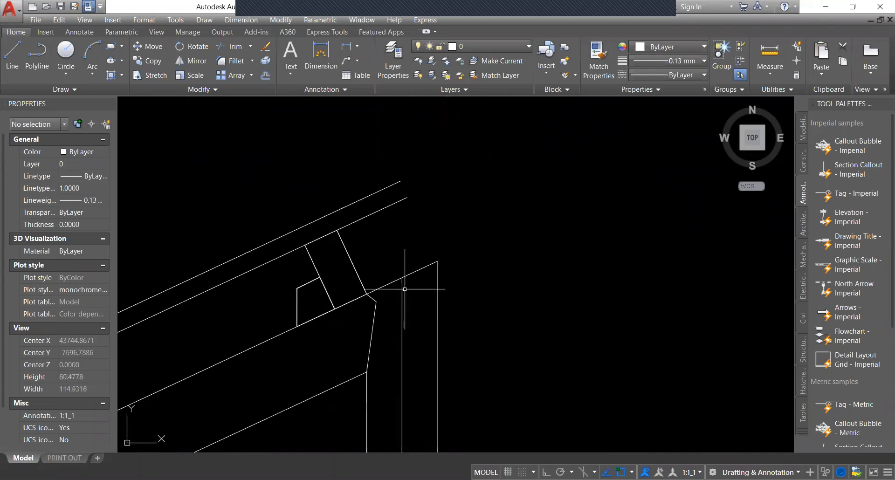
text(rec)
key(Return)
click(484, 200)
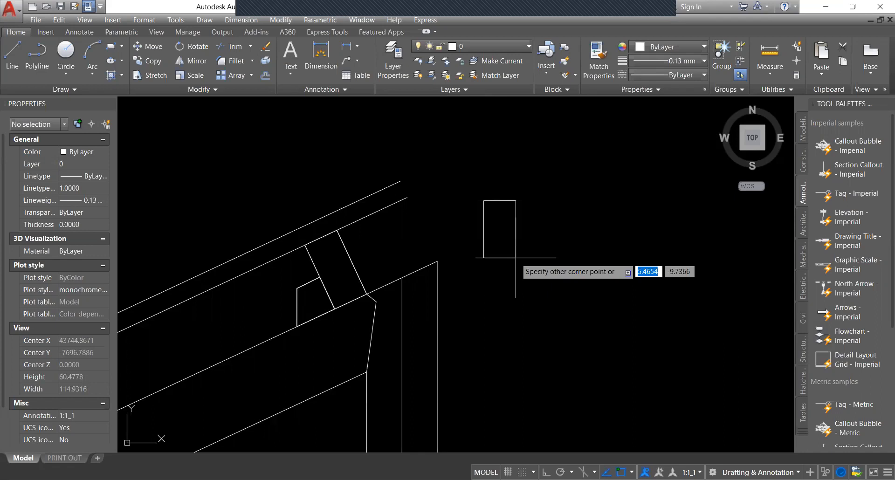
text(d)
key(Return)
key(Return)
key(Return)
text(190)
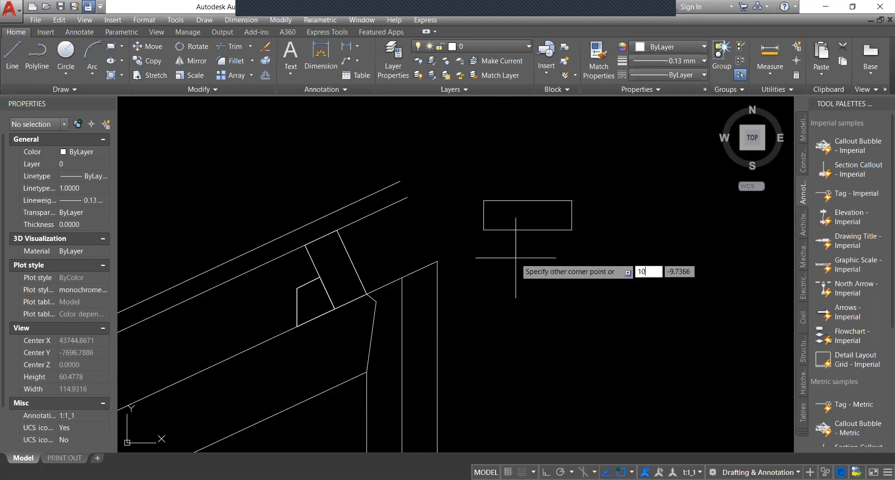
key(Escape)
Draw a rectangle 5 long and 10 wide, standing upright in the empty space beside the post's head.
key(space)
click(475, 202)
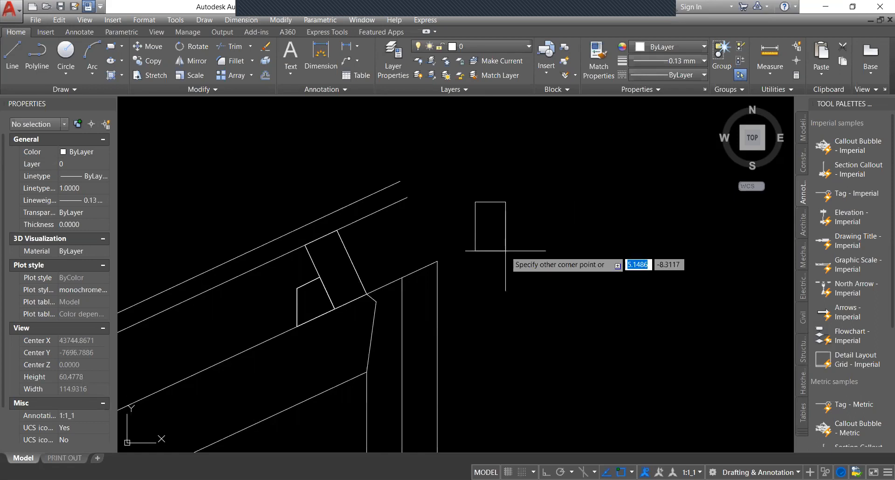
text(d)
key(Return)
text(5)
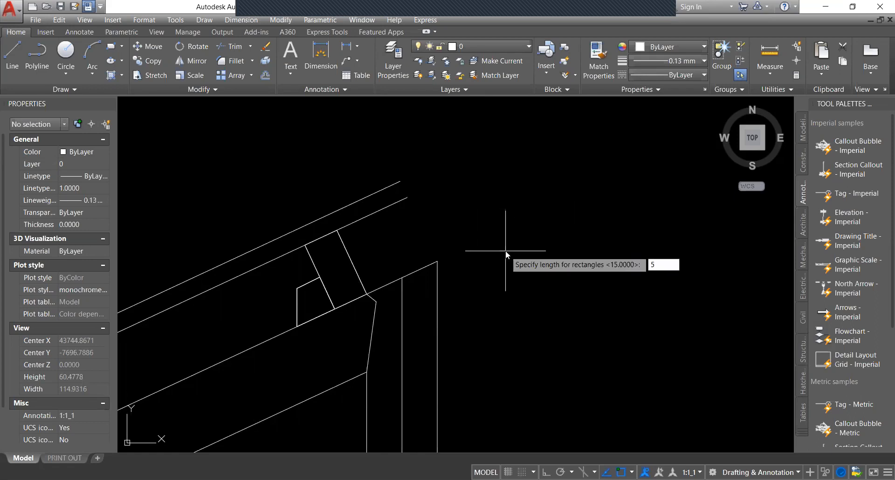
key(Return)
text(10)
key(Return)
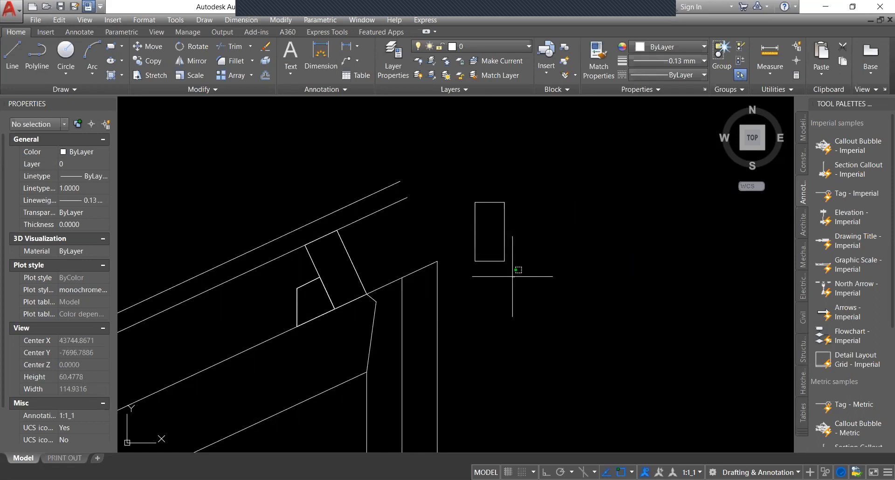
Move the 5 by 10 rectangle so its bottom midpoint sits on the top of the post's middle line.
click(486, 246)
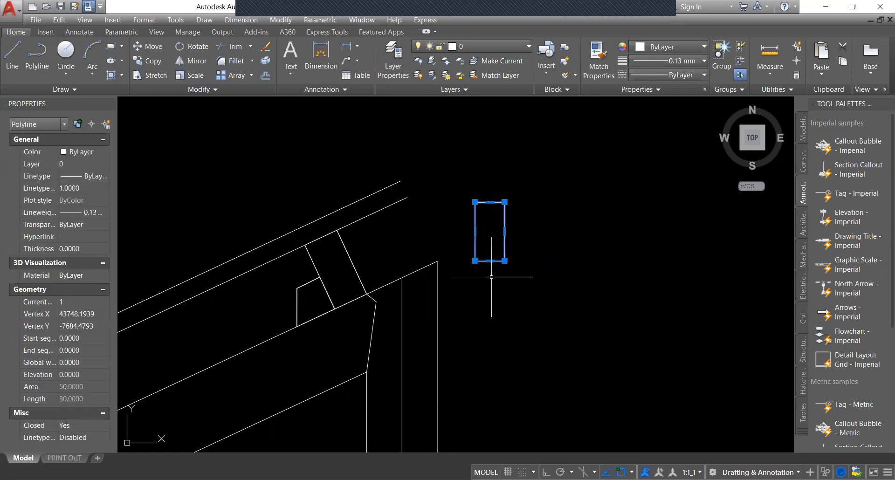
text(m)
key(Return)
click(490, 262)
click(402, 277)
scroll(406, 277, down, 4)
middle_drag(420, 282, 431, 403)
scroll(455, 301, up, 5)
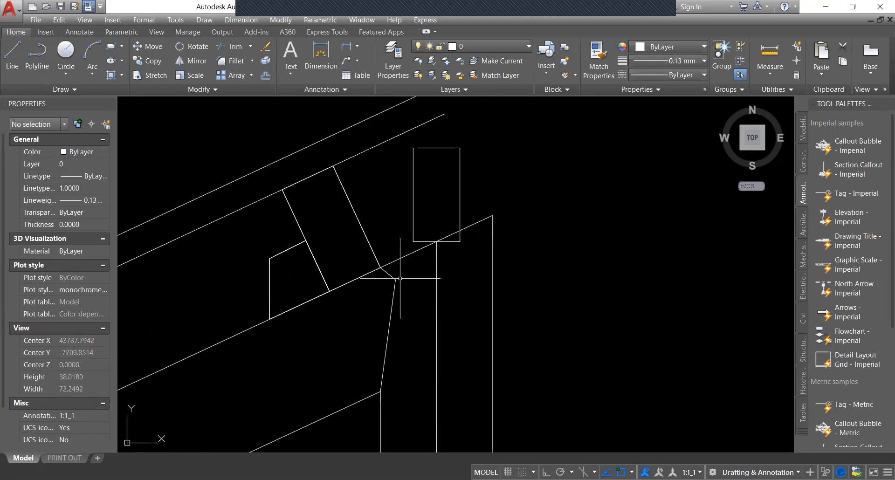
scroll(408, 251, up, 2)
Explode the selected outline at the post's head.
click(420, 236)
click(402, 223)
text(x)
key(Return)
scroll(395, 319, down, 2)
Extend the post's left line upward and join it to the ridge rectangle's left side with a sloping cleat edge.
text(ex)
key(Return)
key(Return)
click(380, 405)
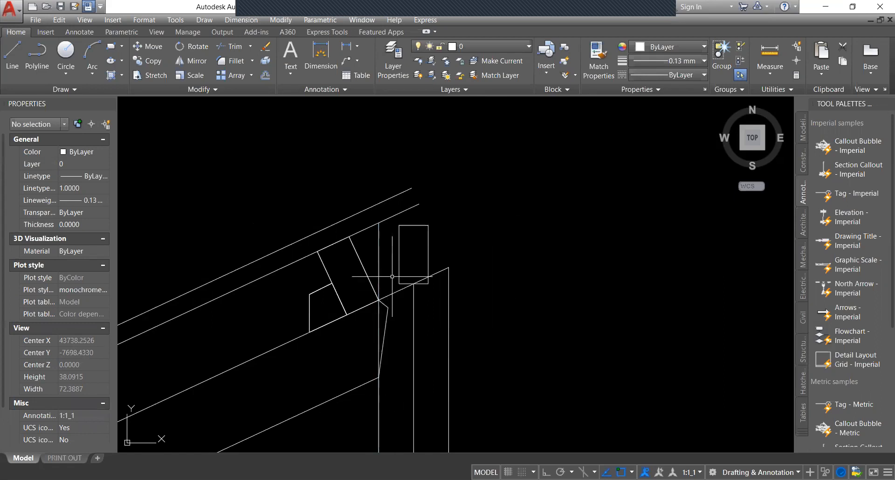
click(391, 259)
key(Return)
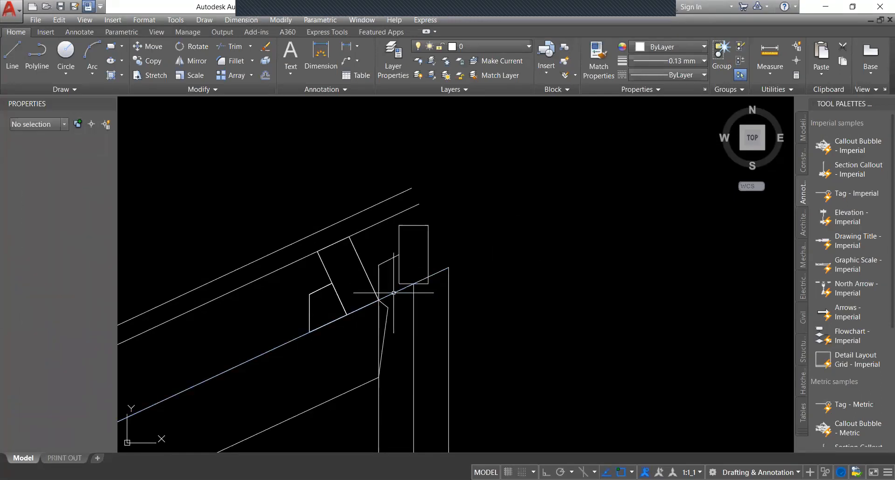
Trim the rafter's upper edge beside the ridge rectangle and delete the short sloping line on the post's top.
text(tr)
key(Return)
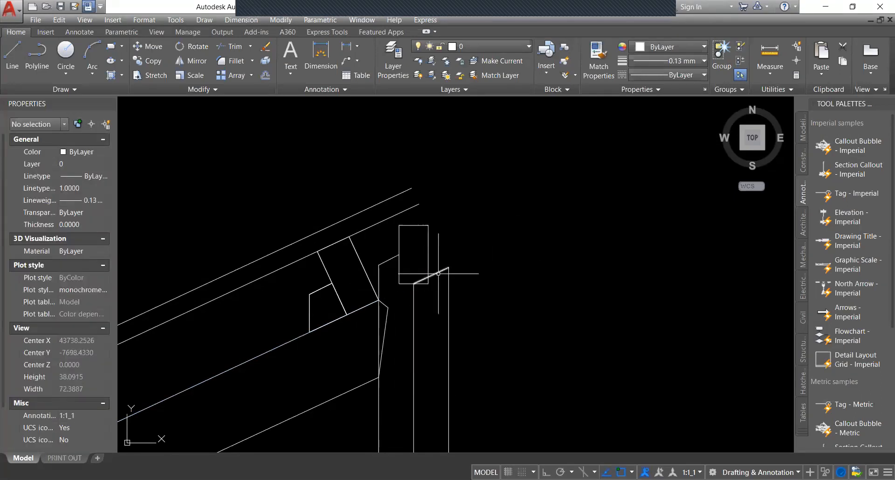
key(Delete)
middle_drag(371, 327, 390, 291)
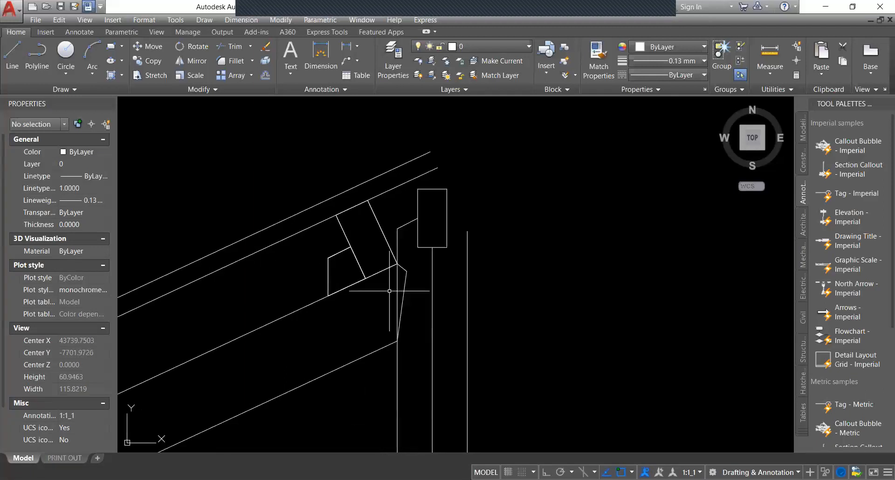
Mirror the left half of the roof, including rafter, purlins, covering, fascia, post and brace, about the ridge rectangle's vertical centre line, keeping the original.
scroll(389, 291, down, 8)
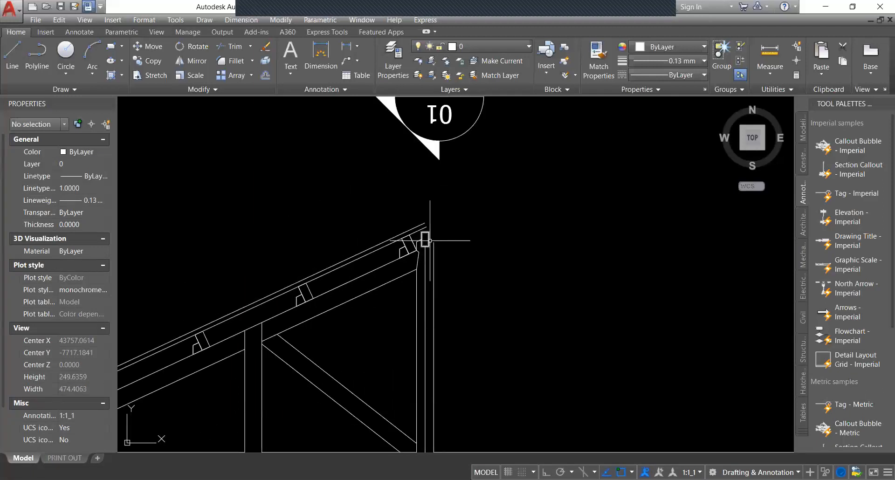
scroll(413, 305, down, 2)
mouse_move(412, 305)
middle_down()
mouse_move(451, 207)
mouse_move(462, 231)
middle_up()
scroll(461, 235, up, 2)
mouse_move(388, 244)
middle_down()
mouse_move(459, 254)
mouse_move(475, 288)
middle_up()
middle_drag(536, 300, 495, 273)
scroll(502, 262, down, 2)
scroll(494, 275, up, 2)
click(488, 309)
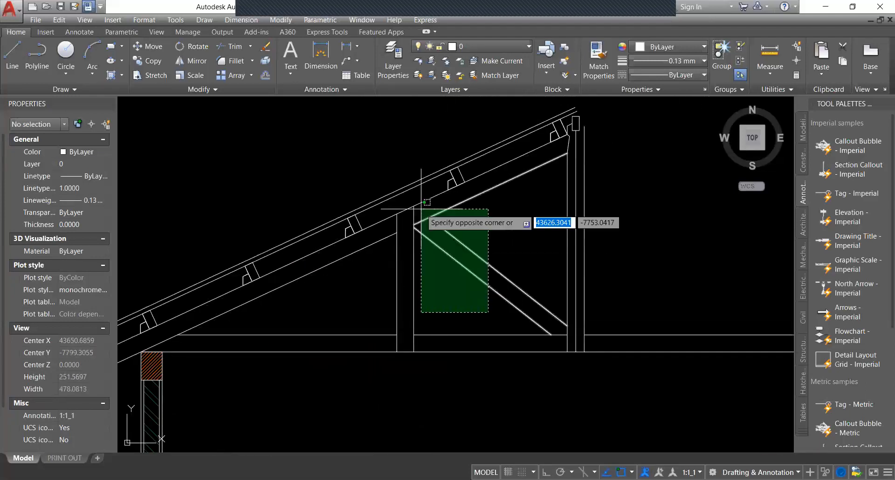
scroll(415, 191, down, 2)
scroll(394, 135, up, 2)
click(392, 131)
middle_drag(373, 253, 423, 263)
click(420, 289)
click(337, 219)
click(486, 279)
click(336, 192)
scroll(568, 180, up, 3)
scroll(577, 190, up, 3)
click(629, 183)
click(603, 151)
scroll(565, 163, down, 2)
scroll(564, 162, down, 5)
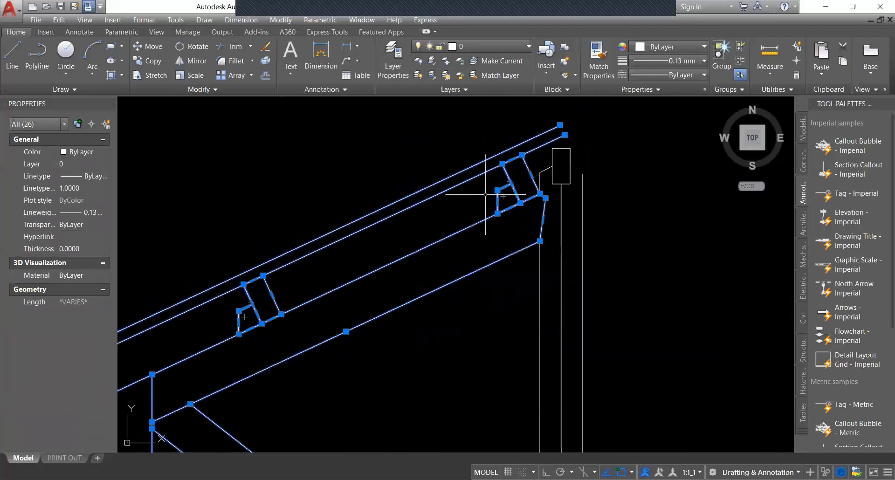
scroll(296, 256, up, 5)
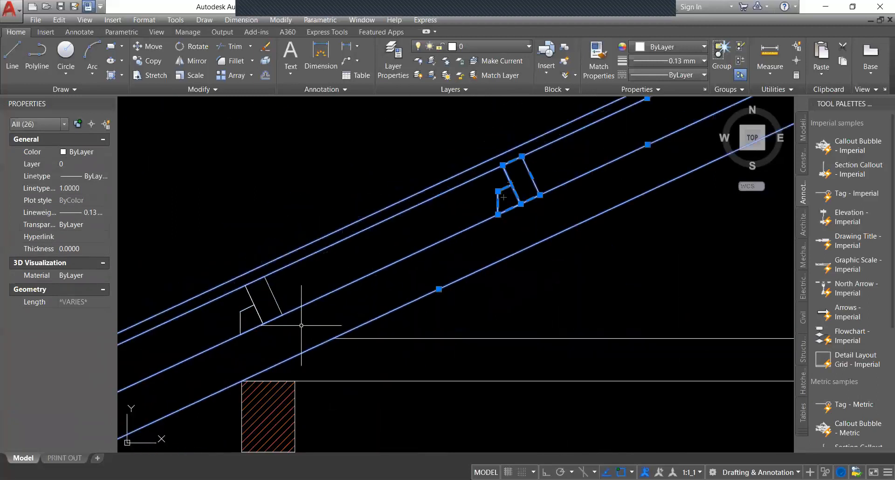
click(302, 325)
click(239, 254)
scroll(237, 238, down, 2)
middle_drag(237, 239, 397, 208)
scroll(356, 240, down, 4)
click(336, 241)
click(279, 341)
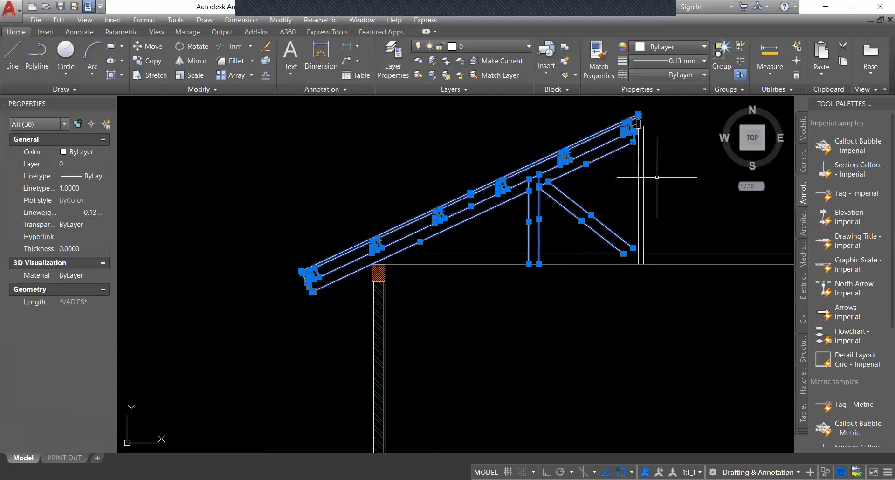
middle_drag(657, 177, 578, 232)
scroll(543, 174, up, 5)
text(MI)
key(Return)
middle_drag(550, 196, 474, 197)
scroll(475, 198, up, 2)
click(466, 192)
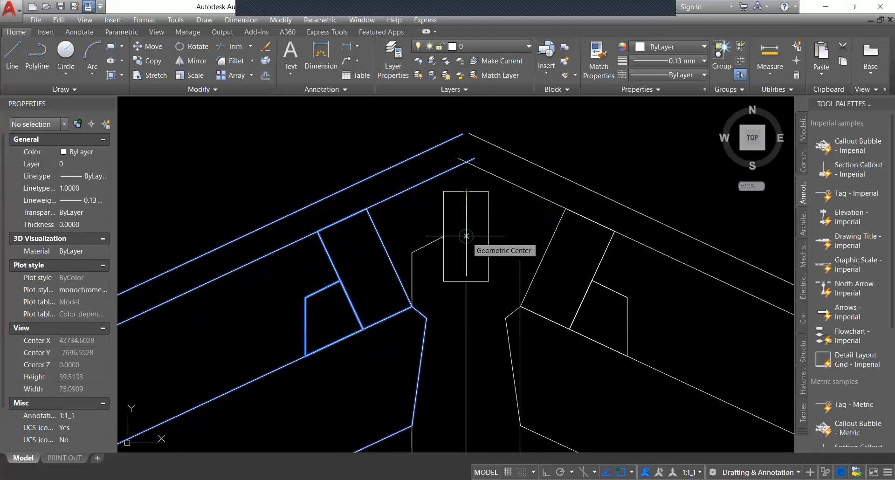
click(466, 236)
key(Return)
scroll(467, 196, down, 8)
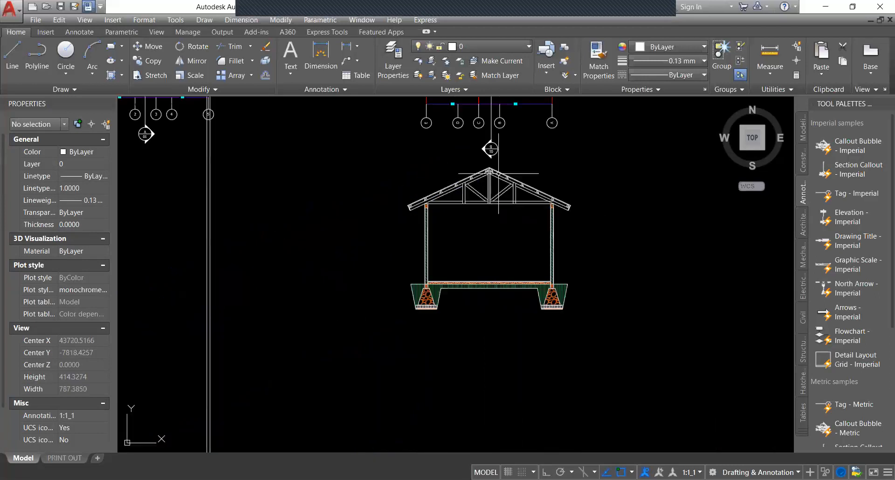
Delete the vertical centre line inside the truss's middle post.
scroll(518, 188, up, 4)
scroll(518, 176, up, 2)
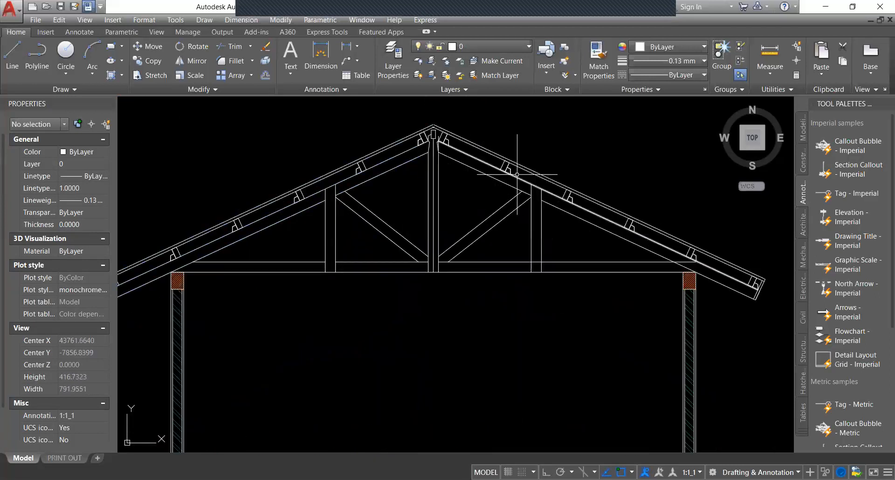
scroll(431, 227, up, 2)
click(435, 192)
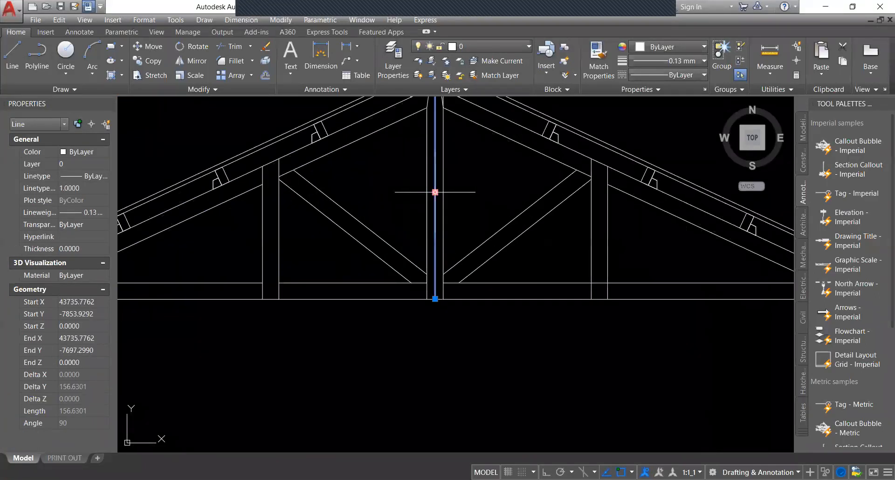
key(Delete)
Fillet the two inner and the two outer roof covering lines so each pair meets in a sharp corner at the ridge.
scroll(425, 200, up, 5)
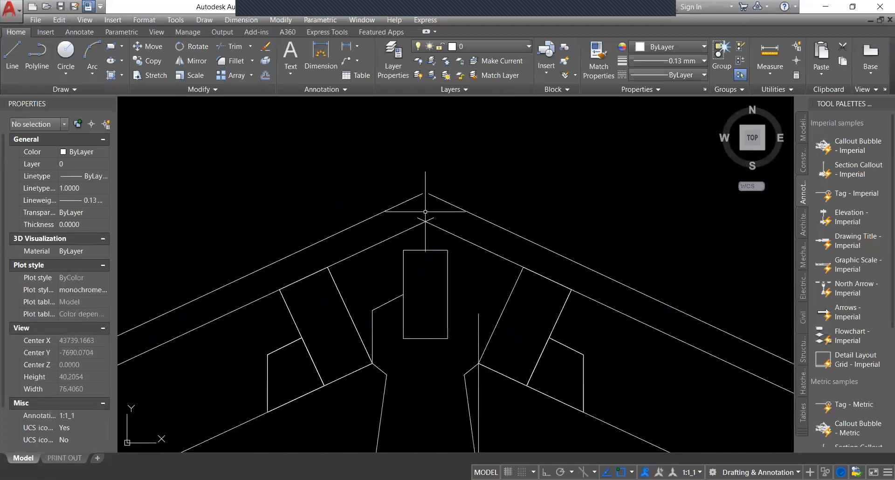
scroll(435, 205, up, 4)
text(F)
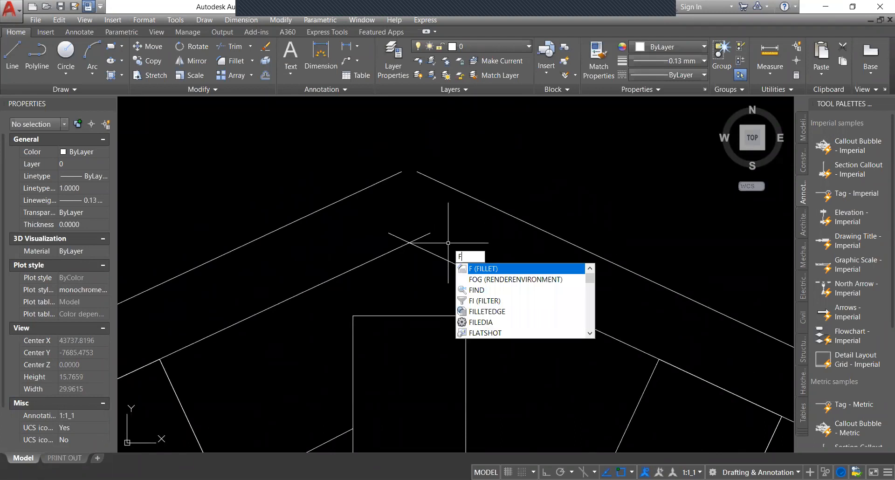
key(Return)
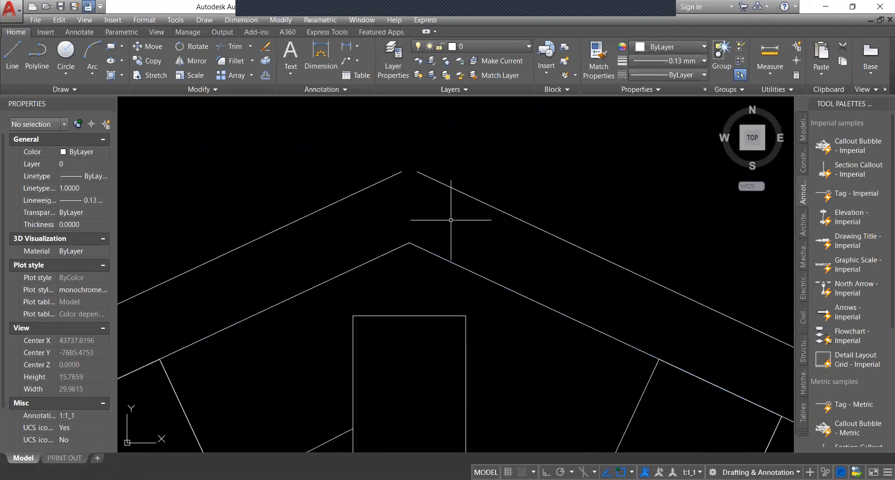
click(438, 182)
click(380, 187)
scroll(385, 217, down, 10)
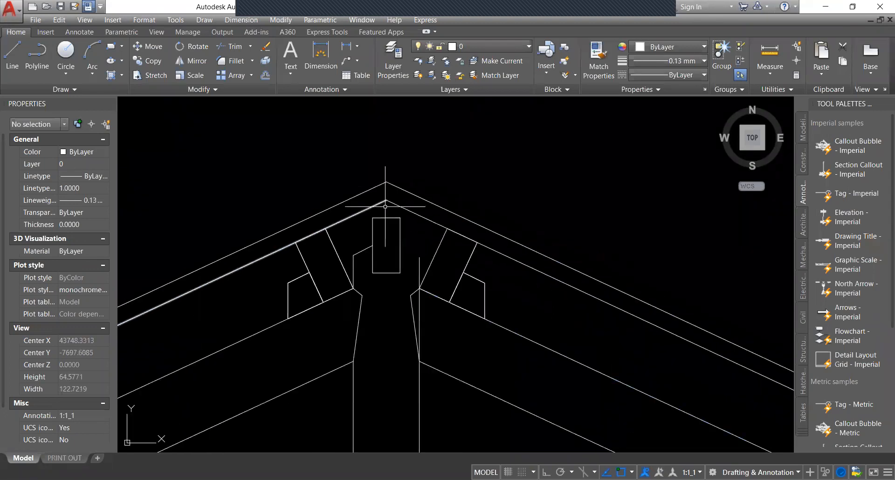
Trim the tie beam's upper line where it crosses the mirrored post of the truss.
scroll(387, 228, down, 4)
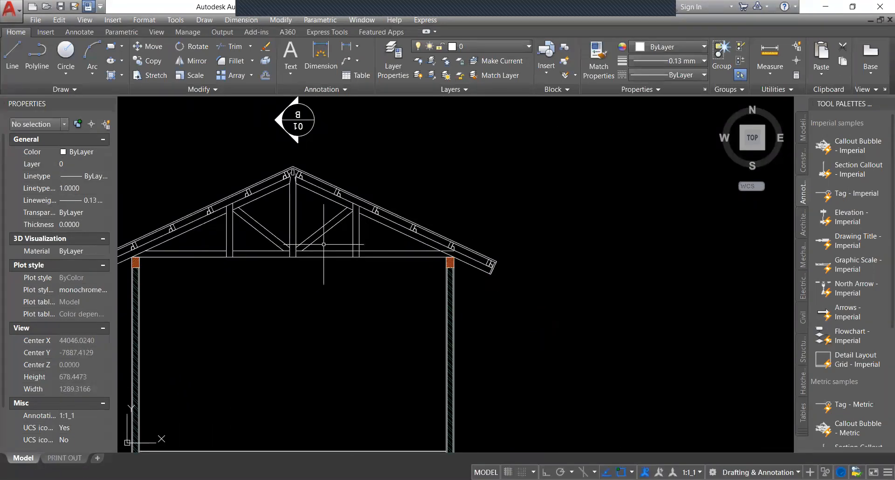
scroll(324, 244, up, 10)
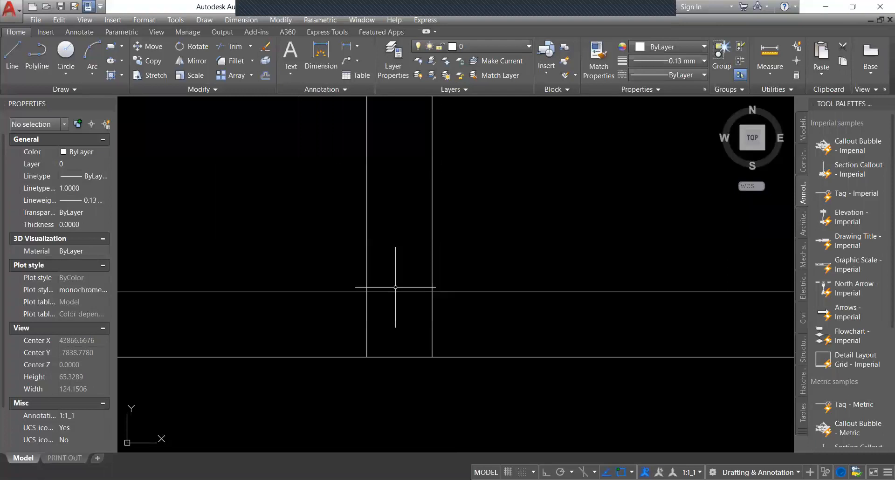
text(tr)
key(space)
key(space)
scroll(393, 288, down, 4)
scroll(392, 226, up, 2)
scroll(511, 279, down, 3)
scroll(584, 316, up, 2)
scroll(562, 302, down, 2)
scroll(564, 303, up, 5)
scroll(555, 283, down, 5)
scroll(560, 291, down, 3)
scroll(583, 303, up, 7)
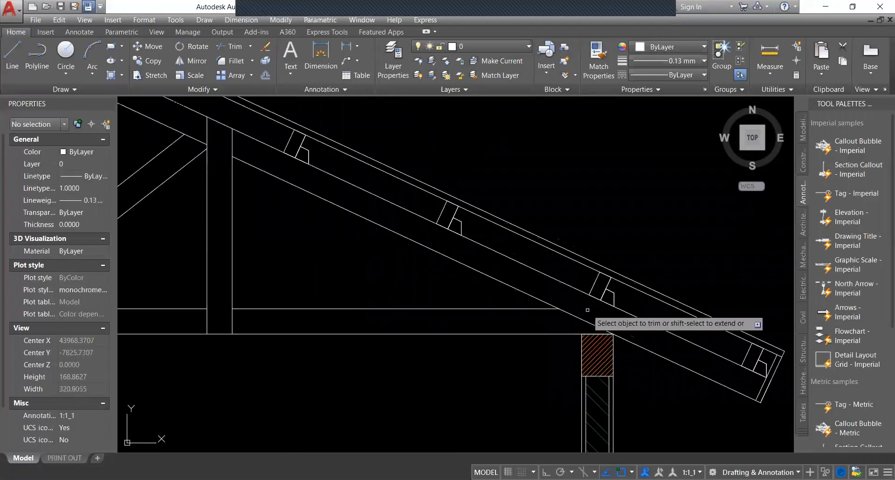
scroll(560, 294, down, 6)
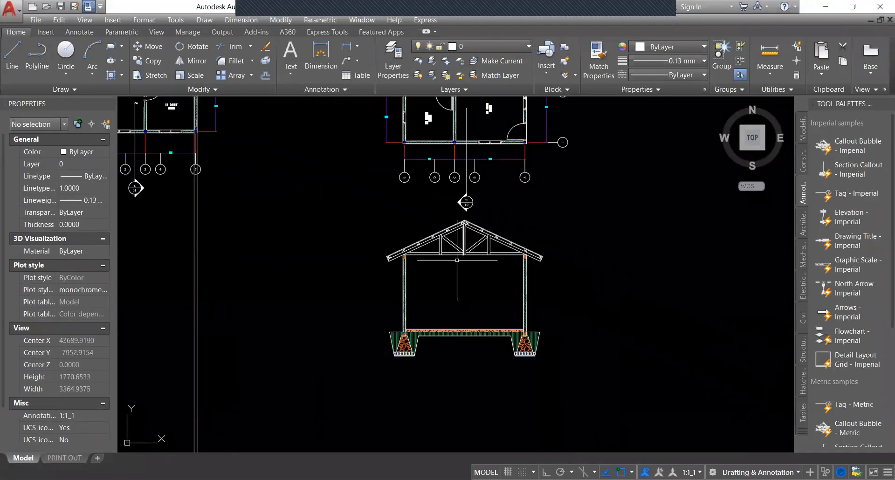
Examine the mirrored roof section against the rotated floor plan above it and its section line B.
scroll(448, 305, up, 2)
scroll(459, 230, down, 4)
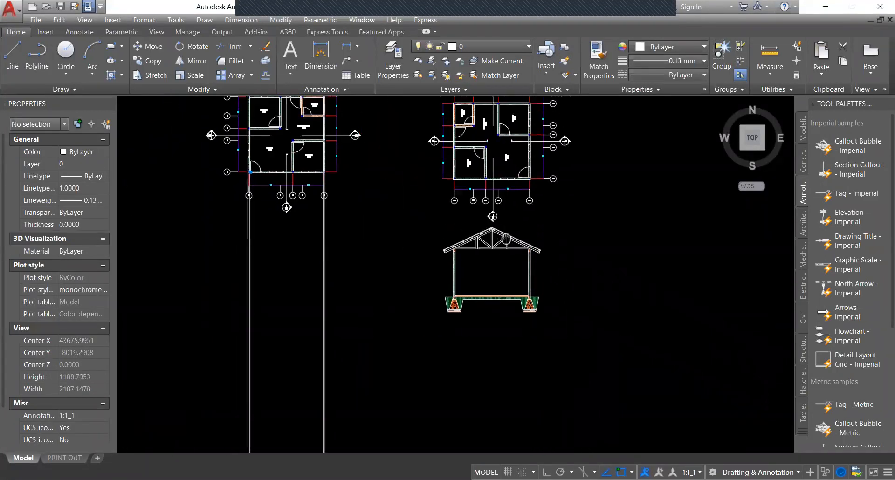
scroll(494, 275, up, 2)
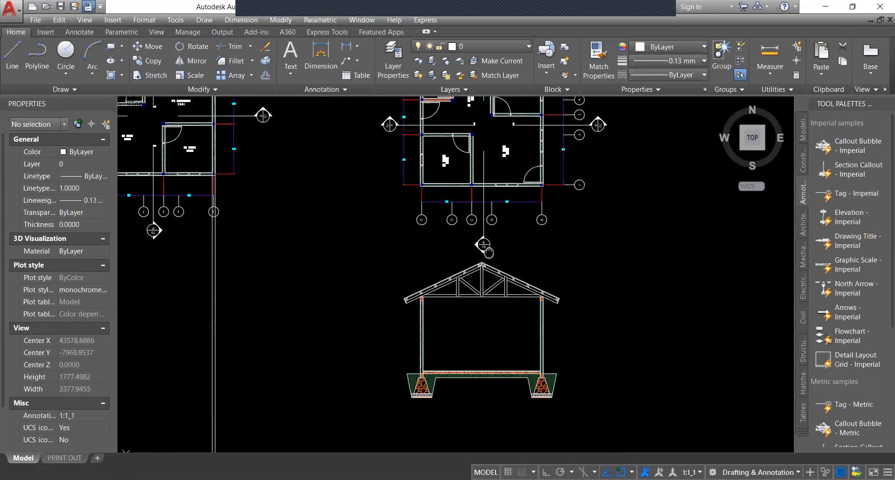
scroll(479, 276, up, 2)
scroll(479, 276, down, 2)
middle_drag(479, 276, 475, 328)
scroll(392, 170, up, 4)
scroll(392, 170, down, 4)
middle_drag(471, 199, 454, 277)
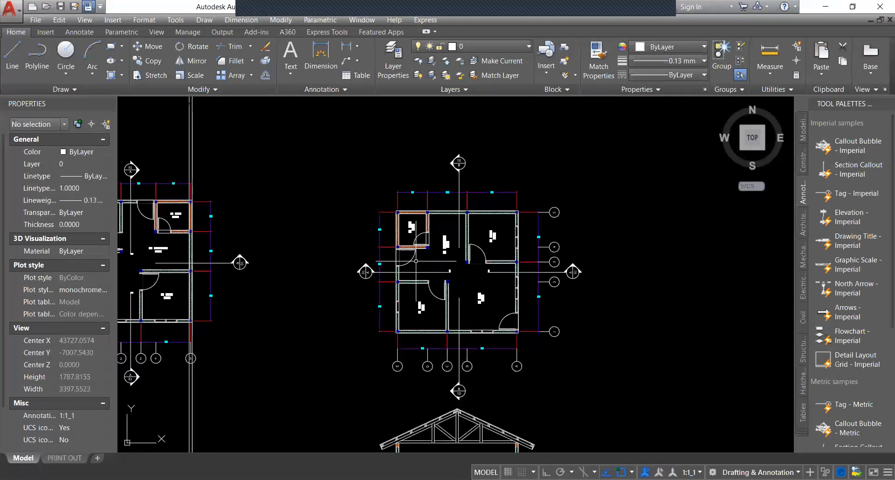
scroll(512, 217, down, 2)
scroll(508, 241, up, 4)
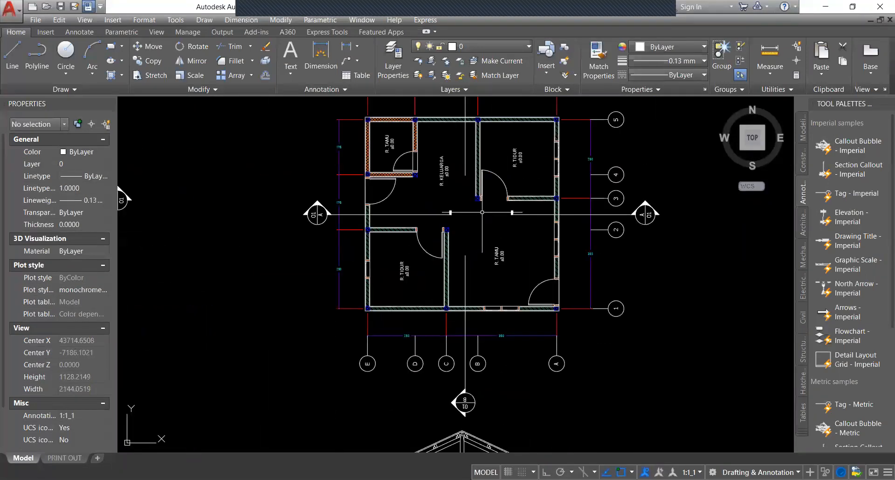
Draw vertical construction lines in the floor plan along the faces of the wall columns at grids B and D.
middle_drag(482, 212, 466, 209)
text(xl)
key(Return)
text(v)
key(Return)
scroll(463, 198, up, 4)
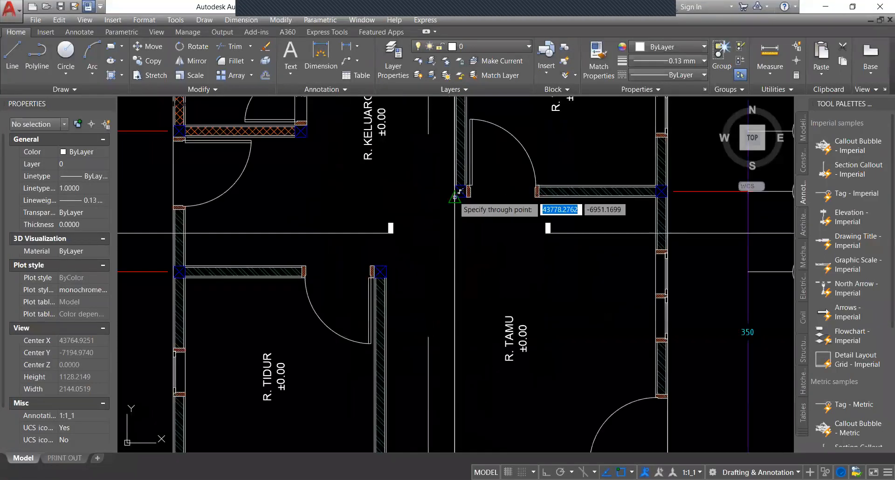
click(455, 197)
middle_drag(384, 210, 457, 302)
key(Escape)
scroll(453, 224, down, 2)
Draw vertical construction lines along the grid B column's other face and the edges of both door frame jambs beside it.
scroll(398, 202, up, 6)
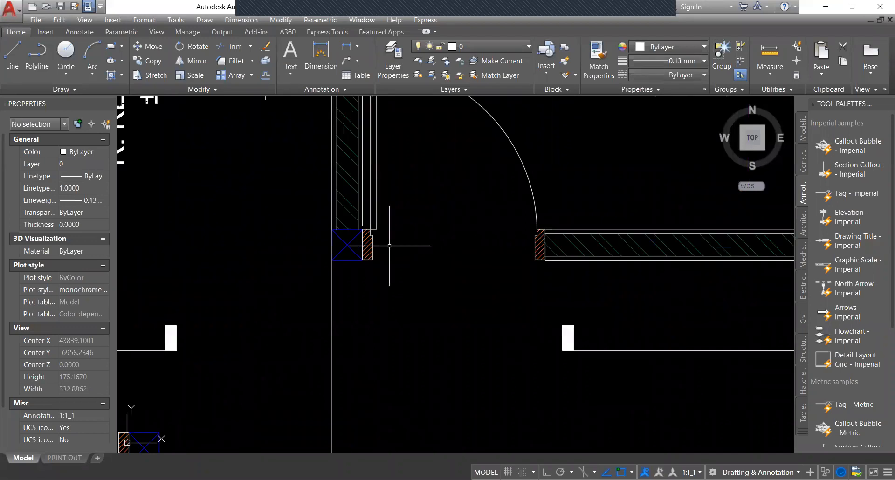
text(xl)
key(Return)
text(v)
key(Return)
scroll(372, 266, up, 2)
click(356, 258)
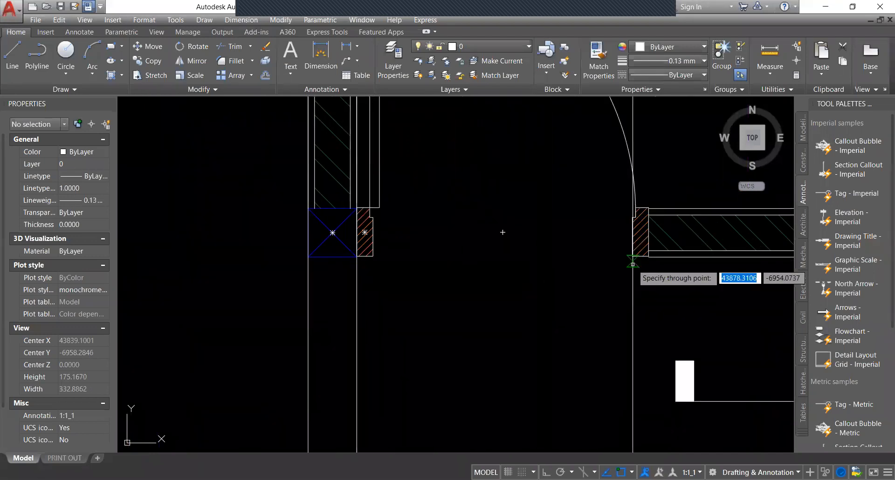
click(649, 259)
click(632, 256)
click(373, 257)
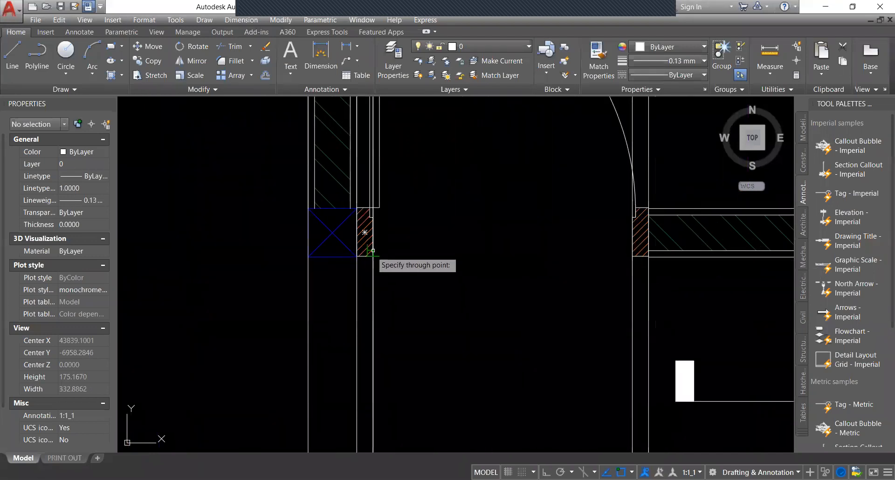
key(Escape)
Offset the section's top floor line upward by 180 to mark the door frame's head.
scroll(444, 186, down, 2)
scroll(467, 227, down, 6)
scroll(467, 226, up, 4)
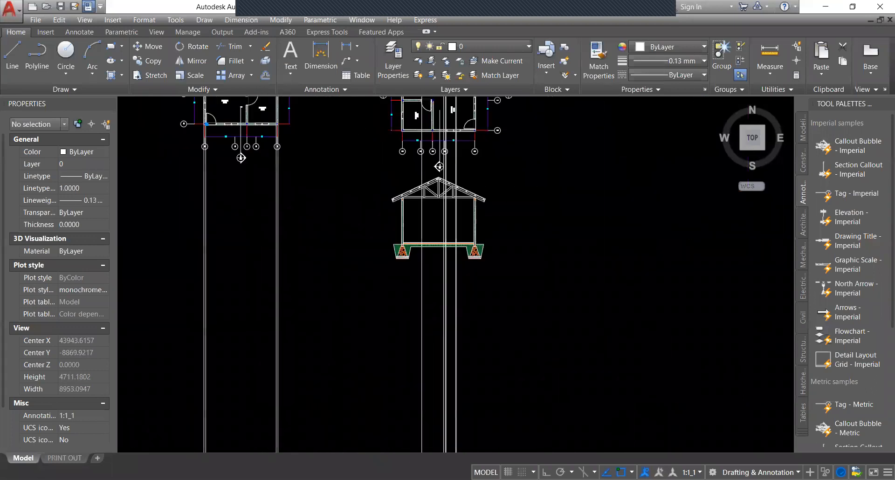
scroll(442, 334, up, 5)
click(439, 332)
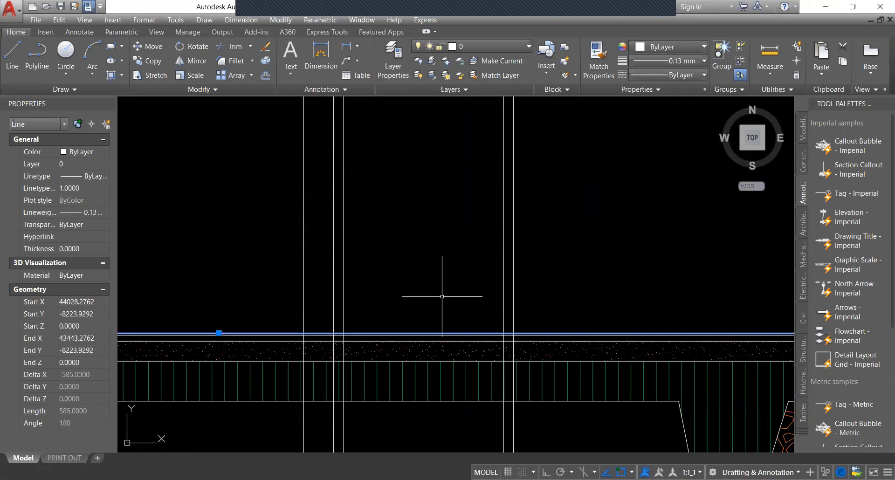
text(o)
key(Return)
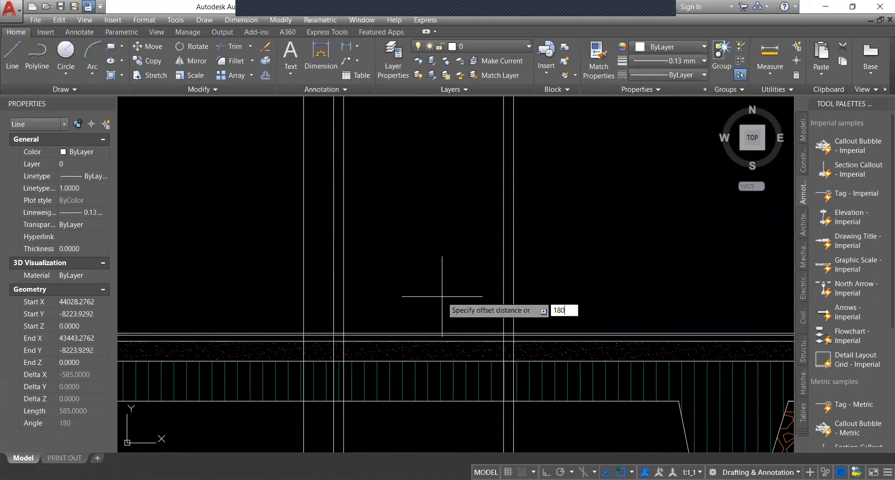
key(Return)
click(438, 333)
scroll(438, 296, down, 5)
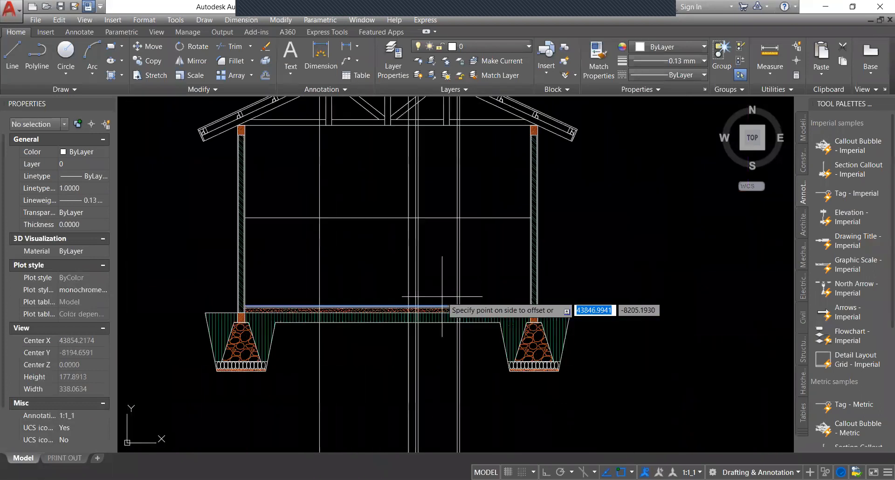
scroll(443, 244, up, 2)
click(447, 244)
key(Escape)
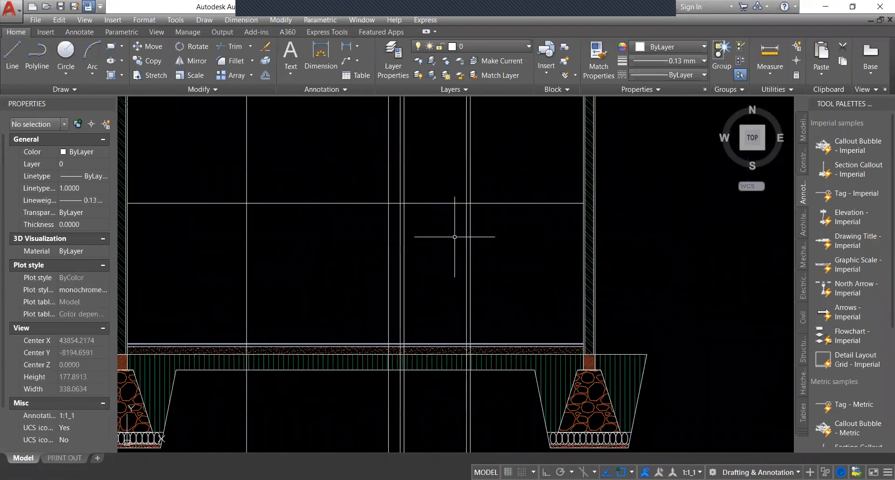
Trim the door jamb lines above the head line and the head line outside the frame, deleting the leftover piece.
scroll(426, 208, up, 2)
scroll(469, 174, up, 2)
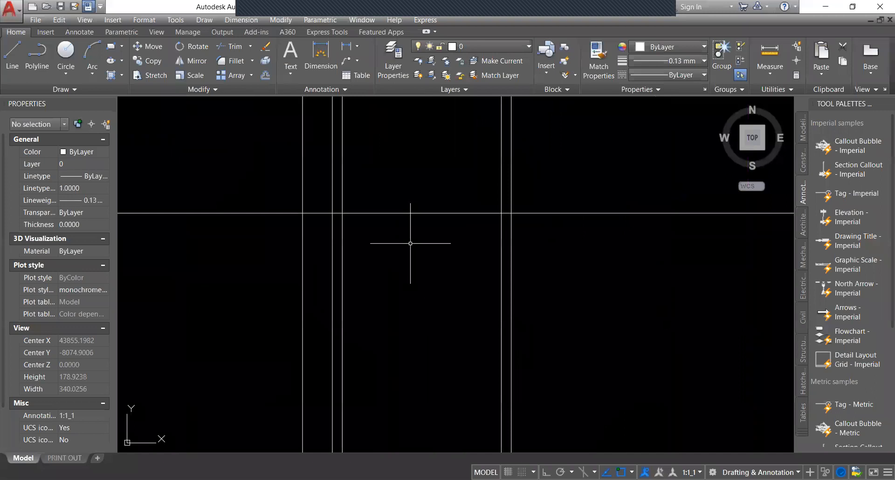
scroll(418, 232, down, 4)
text(tr)
key(Return)
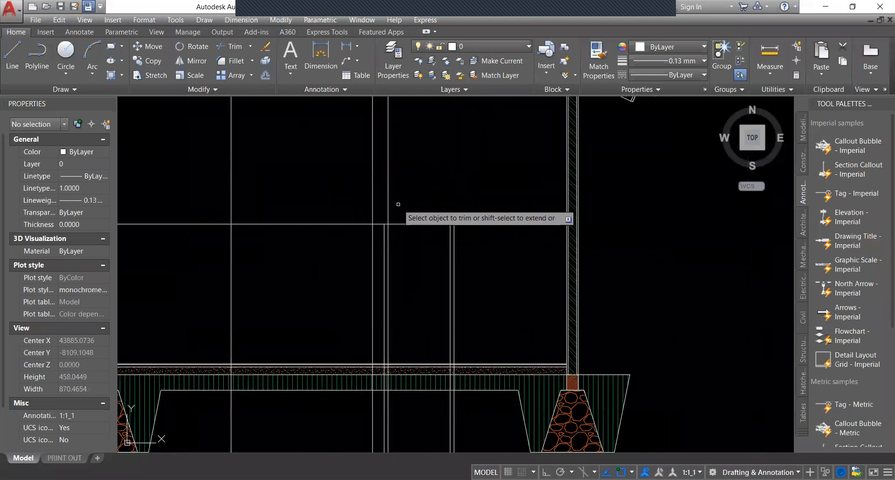
scroll(380, 205, down, 2)
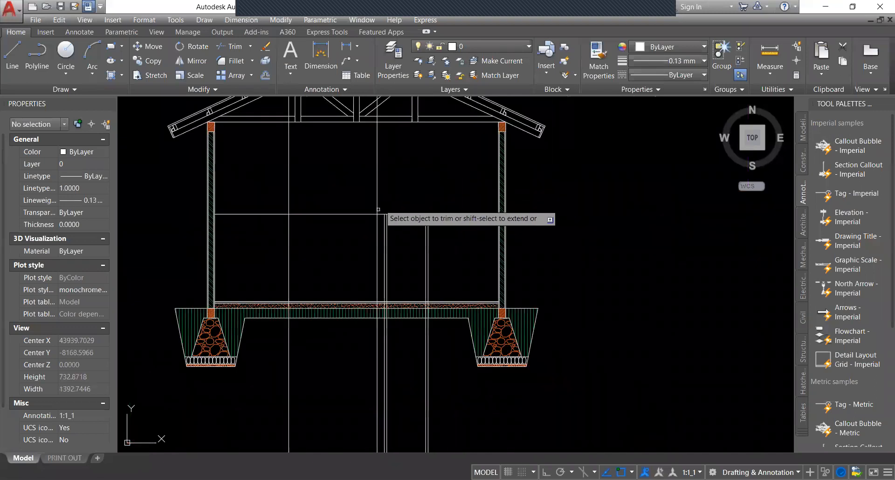
scroll(378, 210, up, 4)
click(380, 221)
key(Escape)
click(338, 211)
click(307, 251)
key(Delete)
Trim the door frame's jamb lines at the section's top floor line and delete the leftover rays below it.
scroll(428, 412, down, 4)
middle_drag(428, 413, 412, 226)
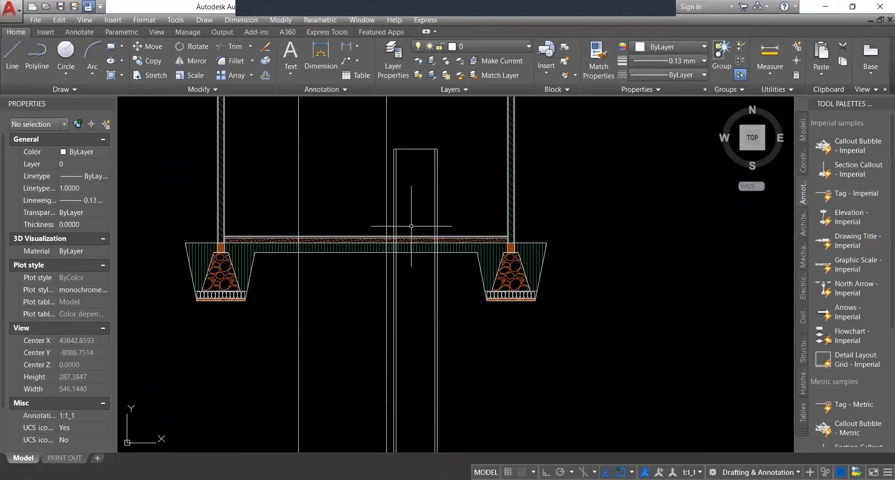
scroll(389, 239, up, 3)
scroll(273, 287, up, 3)
scroll(299, 282, up, 1)
click(302, 278)
scroll(655, 289, down, 5)
middle_drag(655, 289, 481, 302)
click(742, 300)
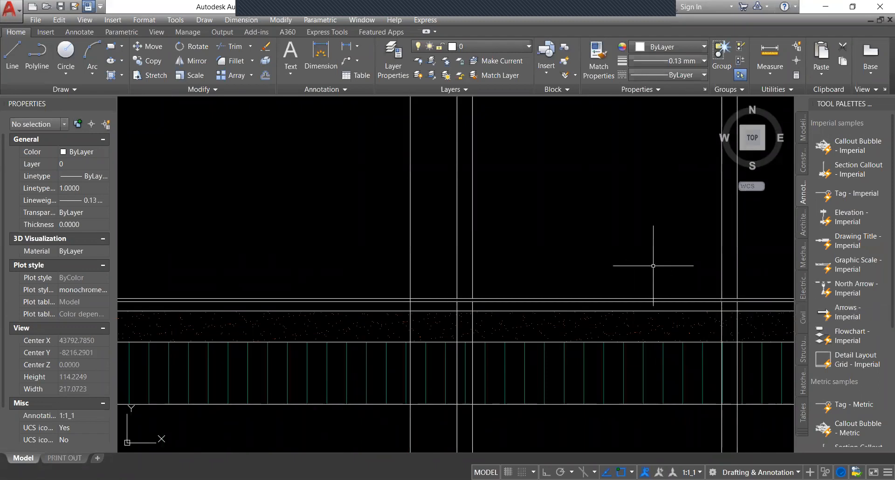
scroll(660, 320, down, 4)
click(700, 332)
click(597, 360)
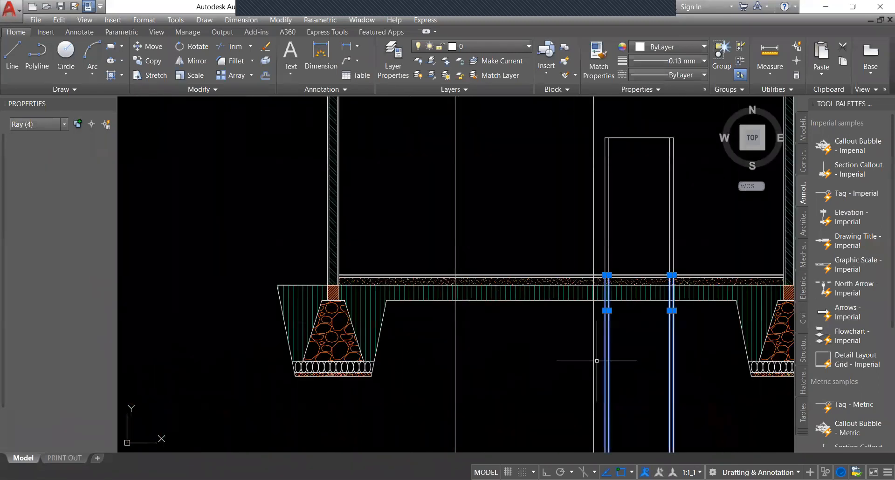
key(Delete)
Trim the grid B interior wall line at the floor and delete its leftover piece below.
scroll(604, 296, down, 4)
scroll(606, 285, up, 6)
scroll(493, 319, up, 5)
scroll(471, 306, down, 4)
click(464, 353)
key(Delete)
Trim the grid B wall line at the roof truss's bottom chord and delete the ray above it.
scroll(429, 327, down, 6)
middle_drag(438, 200, 415, 376)
scroll(421, 211, down, 5)
scroll(411, 209, up, 8)
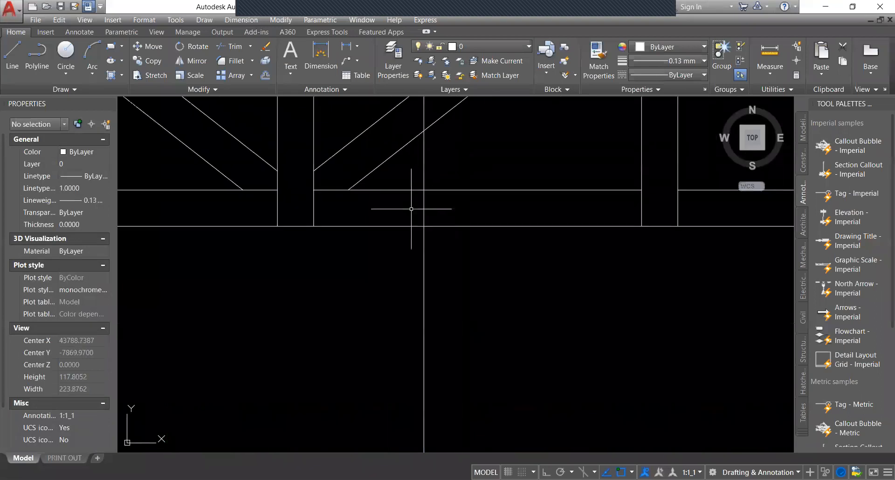
scroll(412, 209, down, 3)
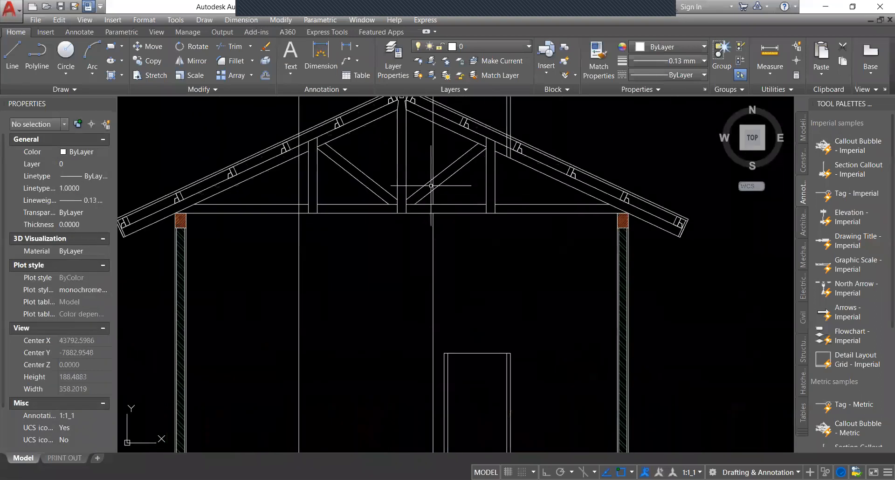
click(434, 161)
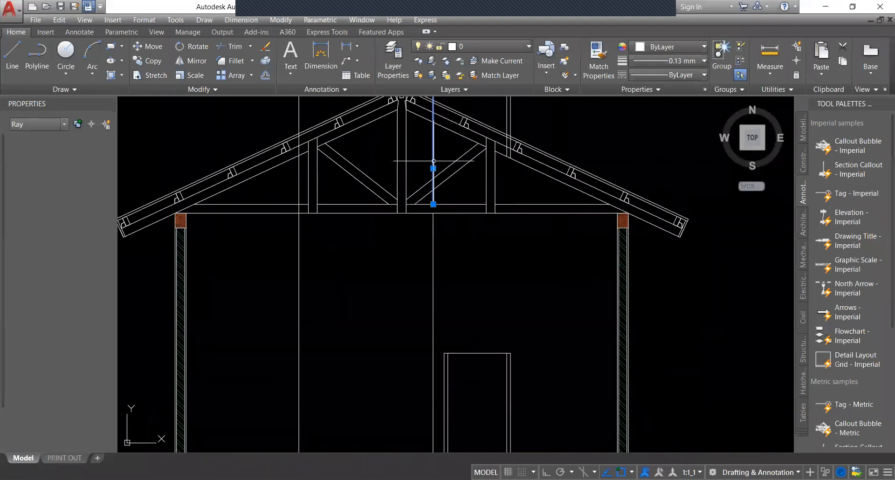
key(Delete)
Trim the grid D wall line between the floor and the truss's bottom chord, deleting the leftover rays above and below.
scroll(440, 274, down, 6)
scroll(439, 274, up, 2)
middle_drag(421, 287, 438, 199)
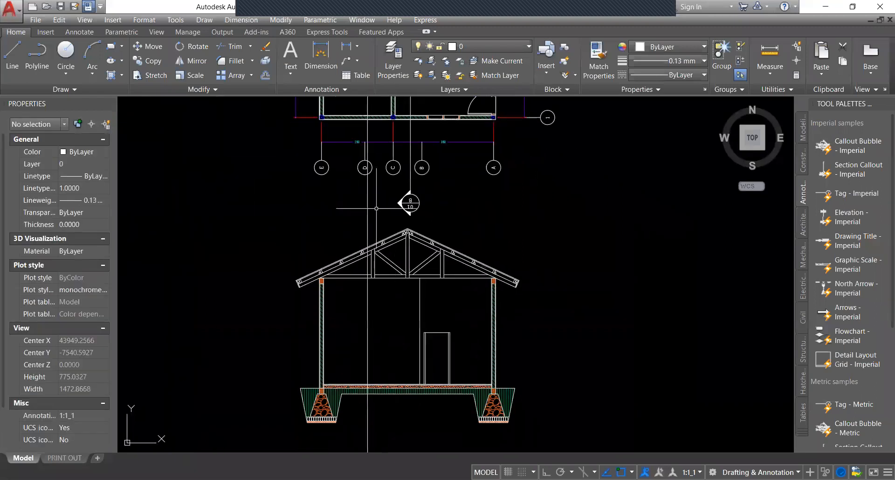
scroll(377, 209, down, 4)
scroll(382, 340, up, 2)
scroll(382, 340, up, 15)
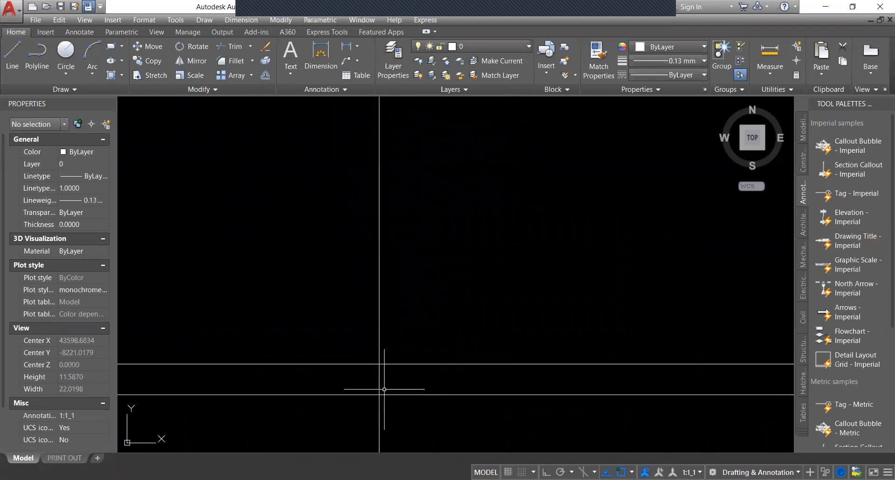
scroll(392, 377, down, 5)
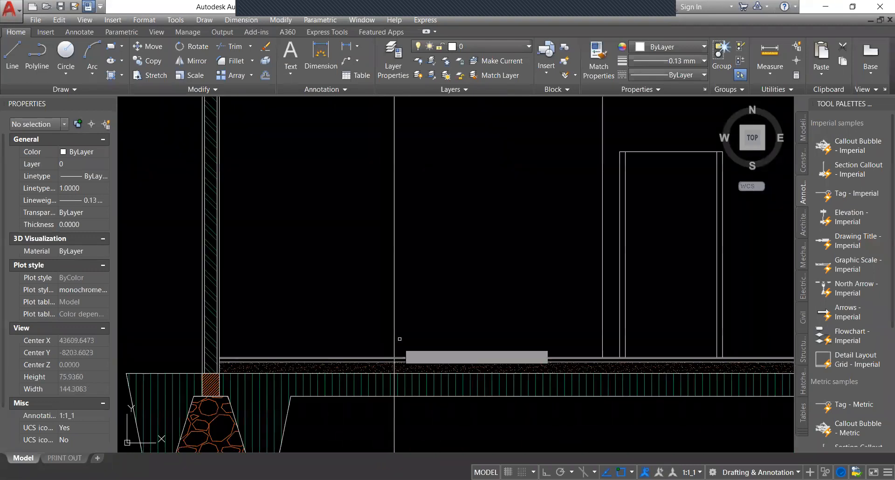
scroll(419, 227, down, 4)
scroll(420, 227, up, 5)
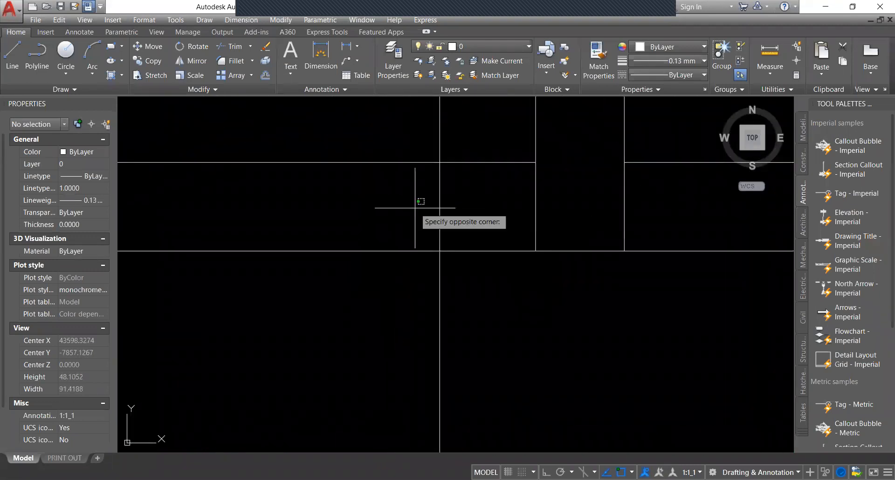
click(439, 123)
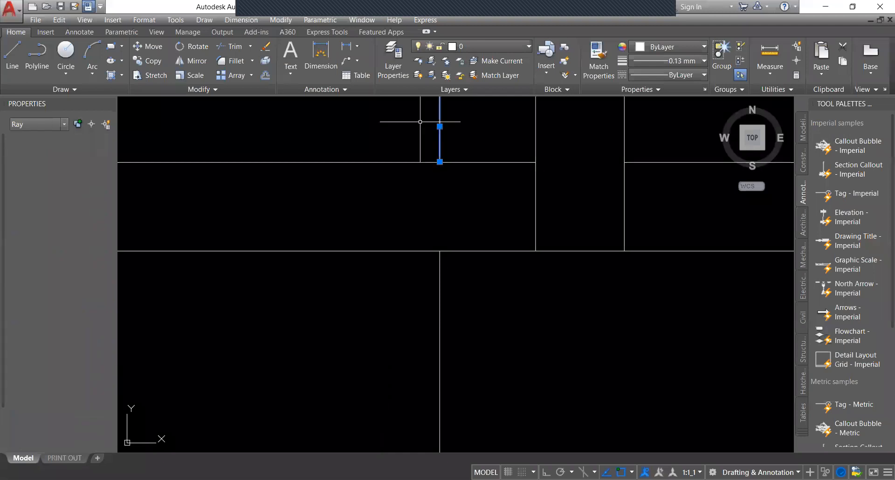
scroll(422, 149, down, 5)
scroll(404, 298, up, 5)
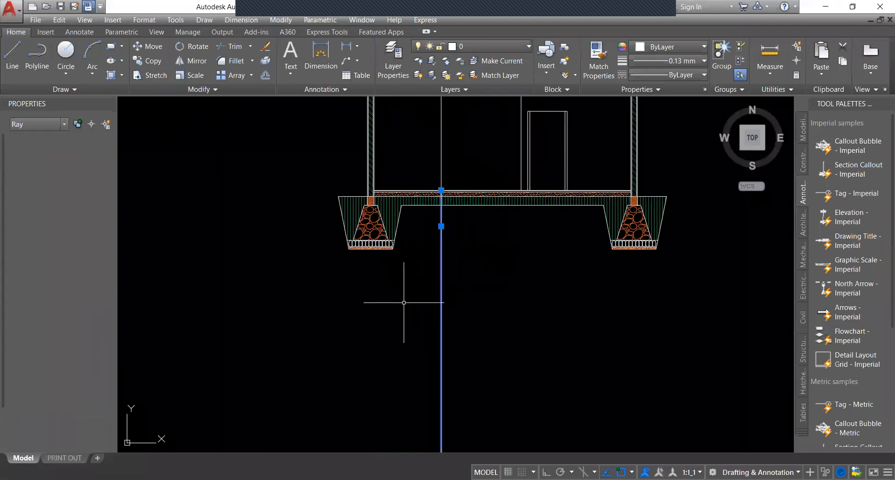
key(Escape)
Examine the rotated floor plan above the section, checking its walls, doors and room labels.
scroll(404, 301, down, 5)
scroll(415, 287, up, 2)
mouse_move(413, 299)
middle_down()
mouse_move(415, 285)
mouse_move(403, 302)
middle_up()
scroll(414, 246, up, 2)
middle_drag(413, 245, 392, 302)
scroll(392, 301, down, 2)
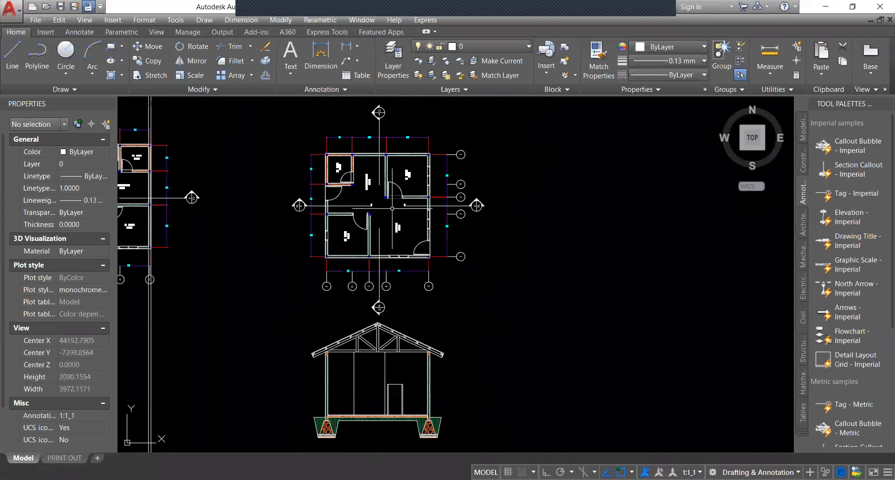
scroll(392, 208, up, 2)
scroll(397, 173, down, 4)
scroll(396, 173, up, 8)
scroll(354, 199, down, 3)
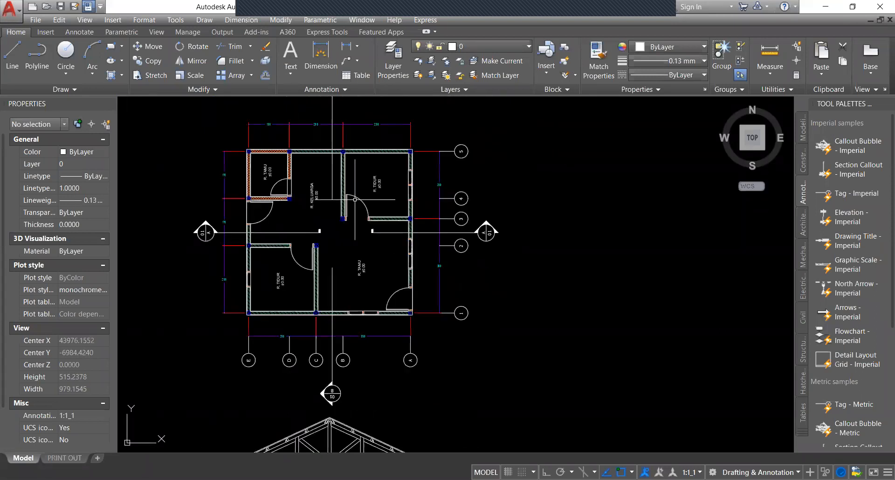
scroll(322, 199, up, 3)
scroll(280, 198, up, 2)
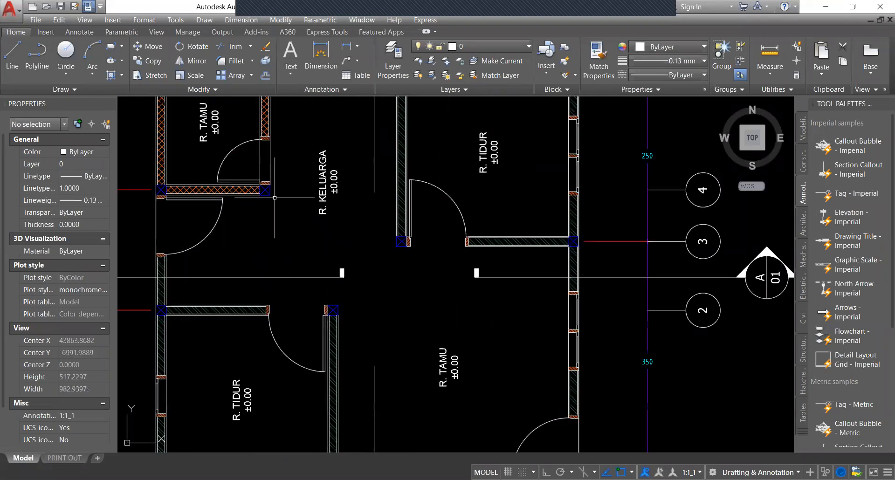
scroll(275, 197, down, 3)
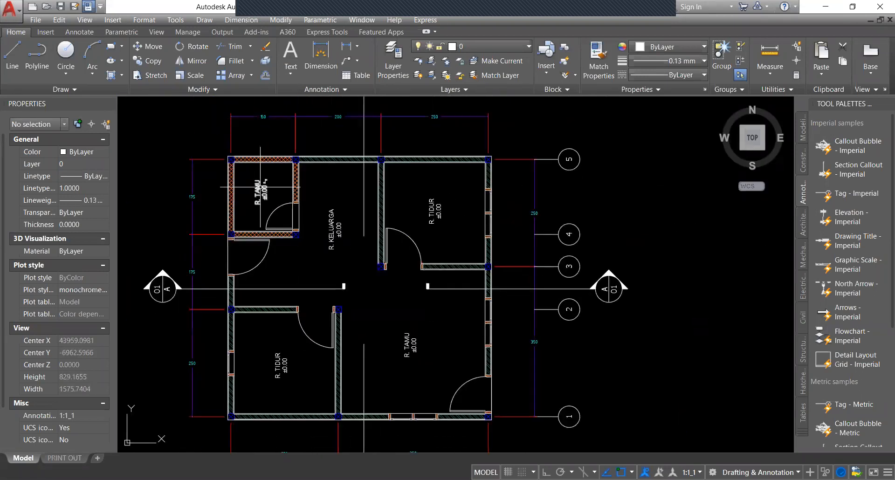
Change the bathroom label in the unrotated floor plan to KM /WC with a floor level of -0.10.
scroll(260, 187, down, 3)
middle_drag(225, 203, 442, 219)
scroll(337, 199, up, 1)
scroll(361, 203, up, 4)
click(372, 188)
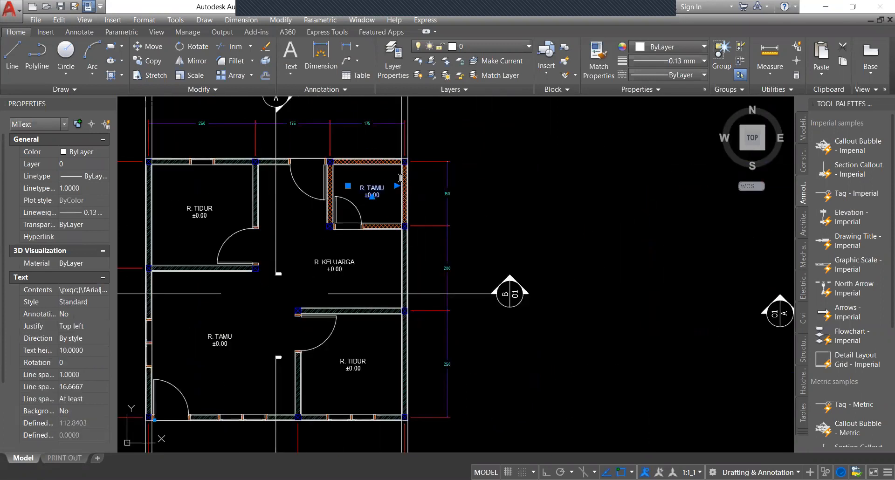
triple_click(313, 175)
text(KM )
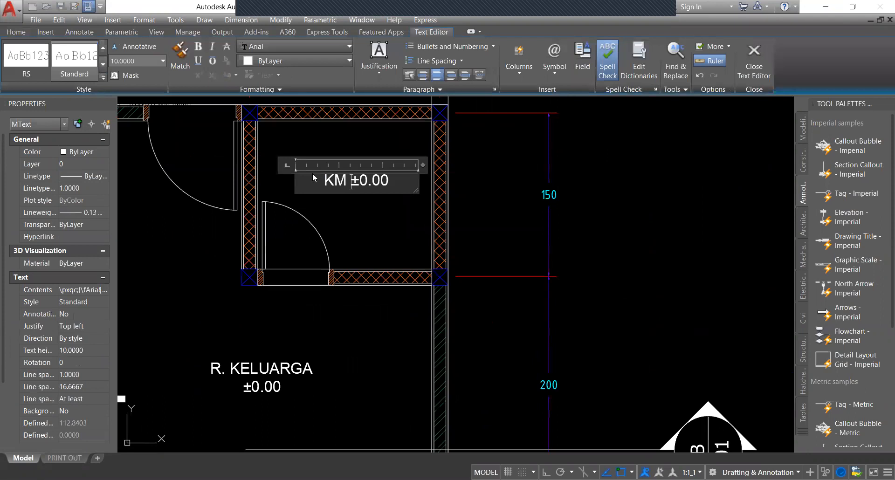
text(/WC)
key(Return)
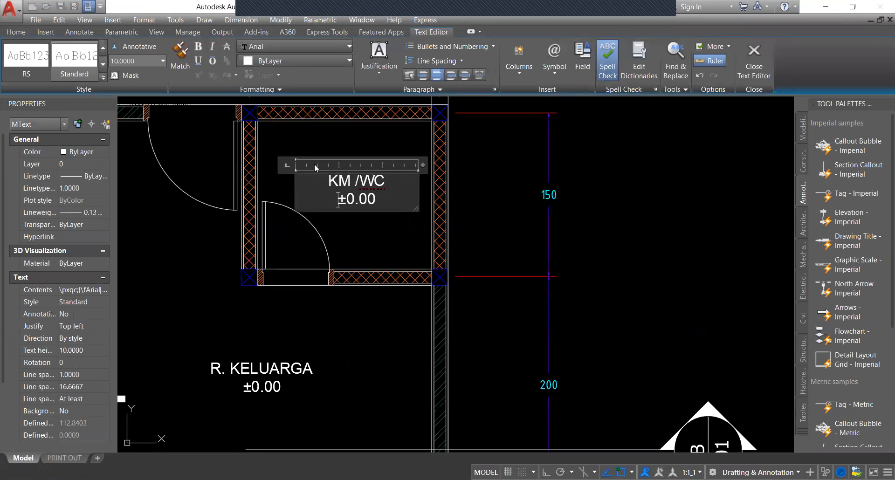
mouse_move(346, 202)
mouse_down()
mouse_move(338, 201)
mouse_move(363, 204)
mouse_up()
text(-0.1)
click(360, 222)
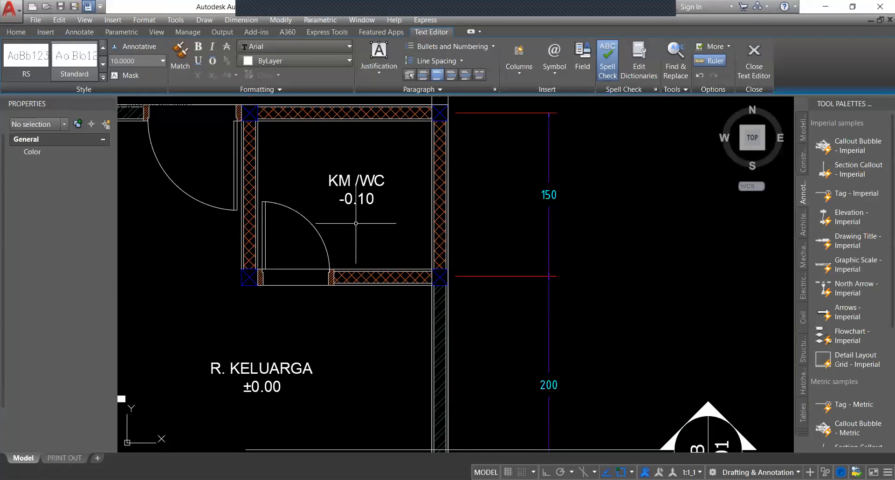
Examine both floor plans, the finished section and the space below the unrotated plan for the second section.
scroll(355, 223, down, 2)
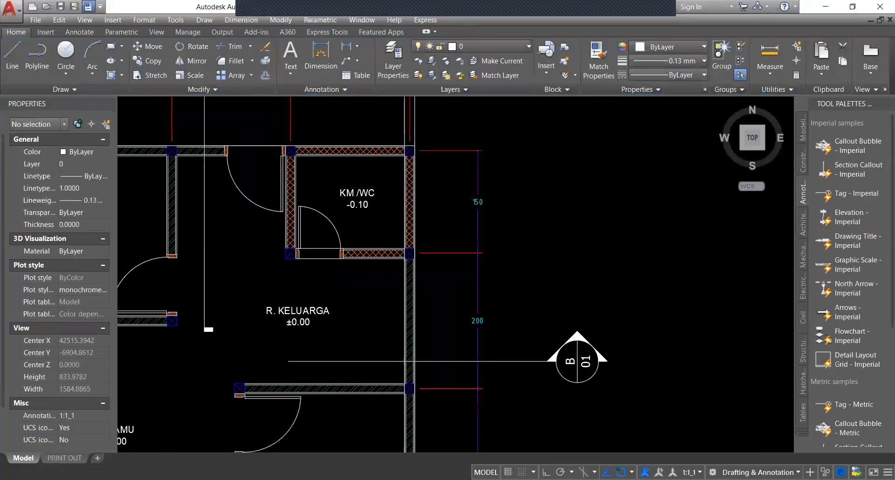
scroll(359, 214, down, 2)
scroll(358, 215, up, 4)
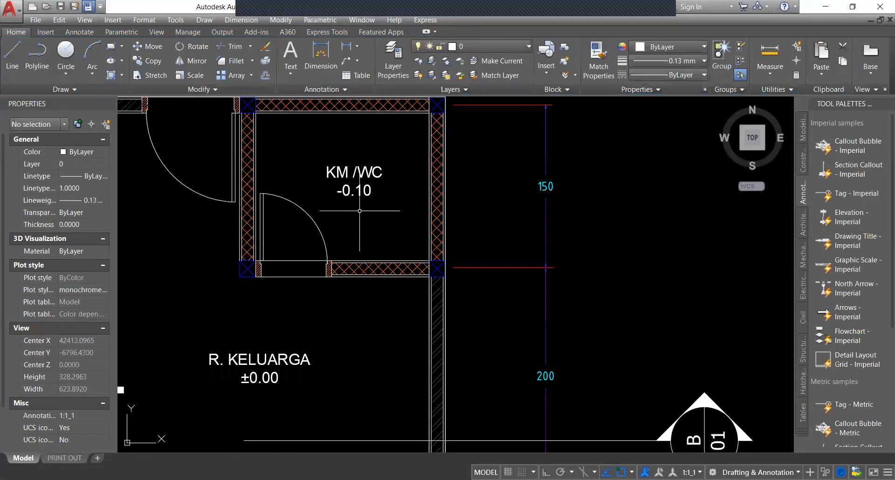
scroll(360, 211, down, 6)
middle_drag(444, 244, 420, 217)
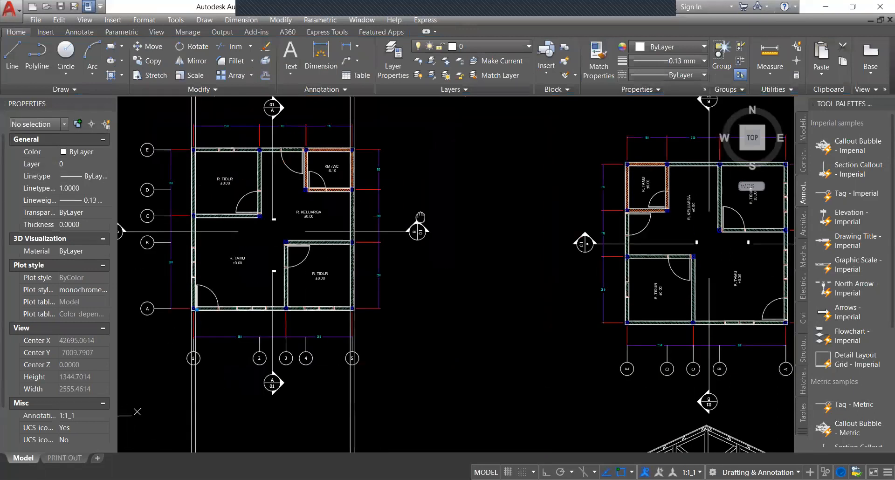
middle_drag(420, 218, 385, 178)
scroll(385, 178, down, 6)
scroll(463, 254, up, 10)
scroll(475, 280, down, 4)
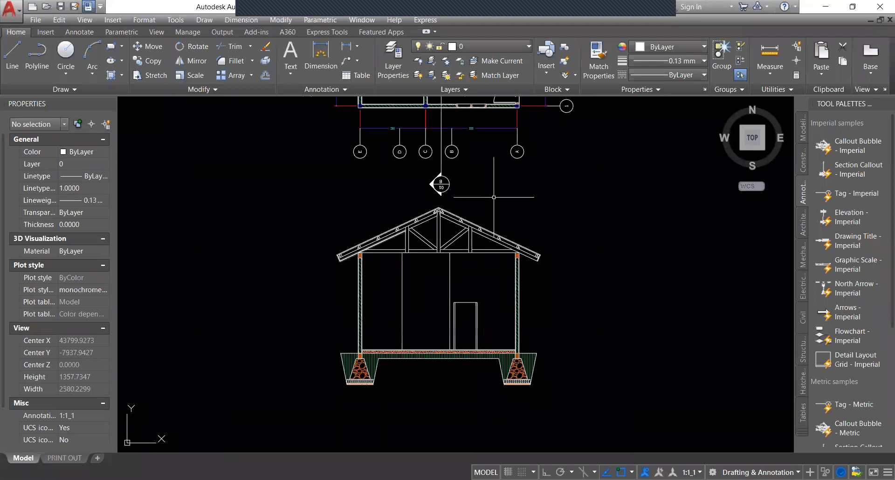
scroll(493, 200, down, 4)
middle_drag(493, 201, 493, 246)
mouse_move(401, 205)
middle_down()
mouse_move(447, 242)
mouse_move(441, 263)
middle_up()
scroll(438, 228, up, 2)
middle_drag(359, 256, 410, 144)
scroll(452, 231, down, 2)
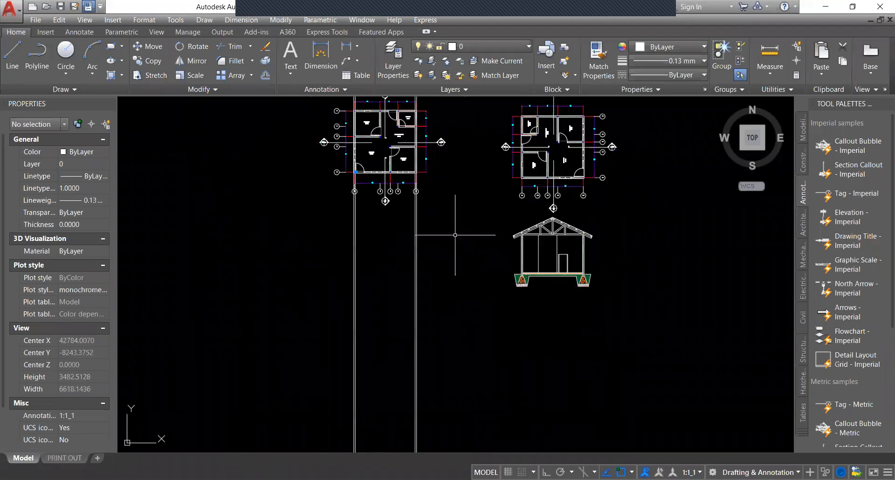
middle_drag(455, 235, 424, 320)
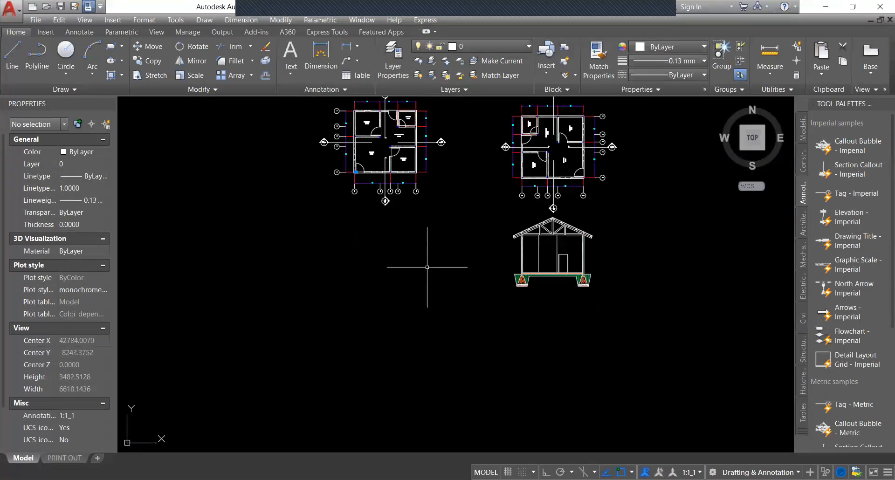
middle_drag(513, 267, 522, 292)
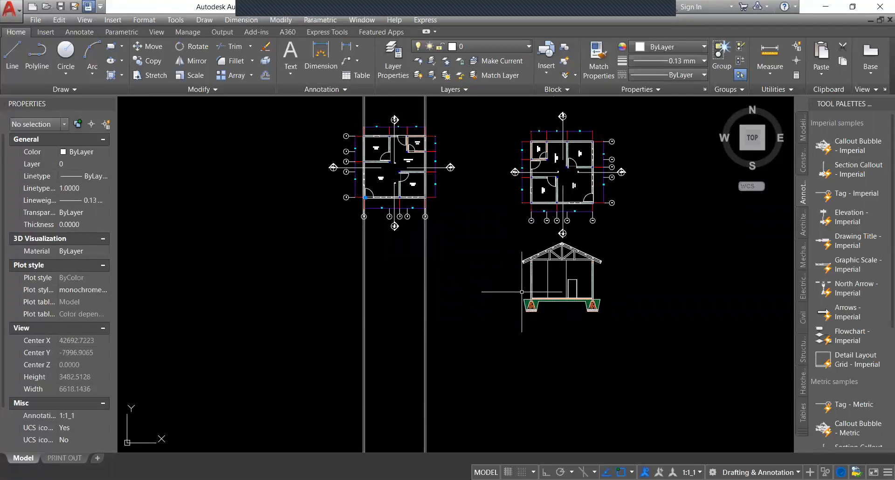
Copy the grid E wall, tie beam, stone foundation and sloping trench line from the finished section onto both outer wall lines below the unrotated plan.
scroll(522, 292, up, 4)
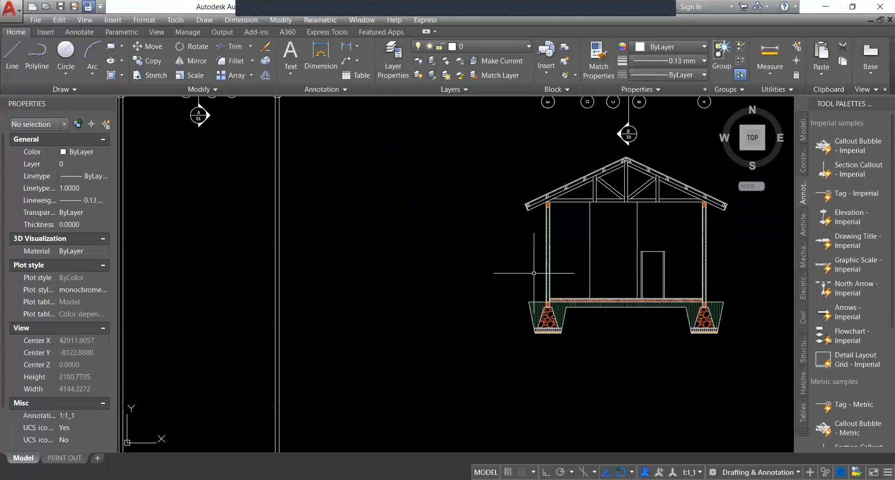
scroll(558, 208, up, 9)
click(554, 204)
click(469, 276)
scroll(484, 291, down, 8)
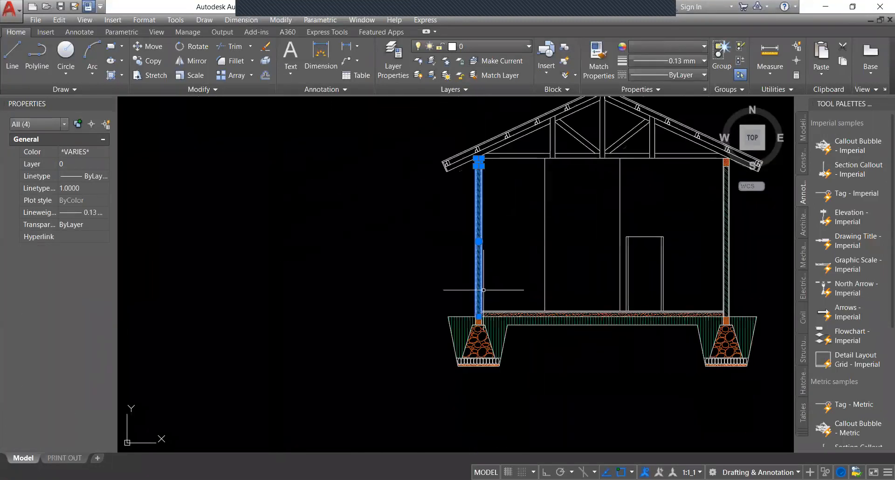
scroll(477, 319, up, 7)
click(437, 281)
scroll(477, 339, down, 3)
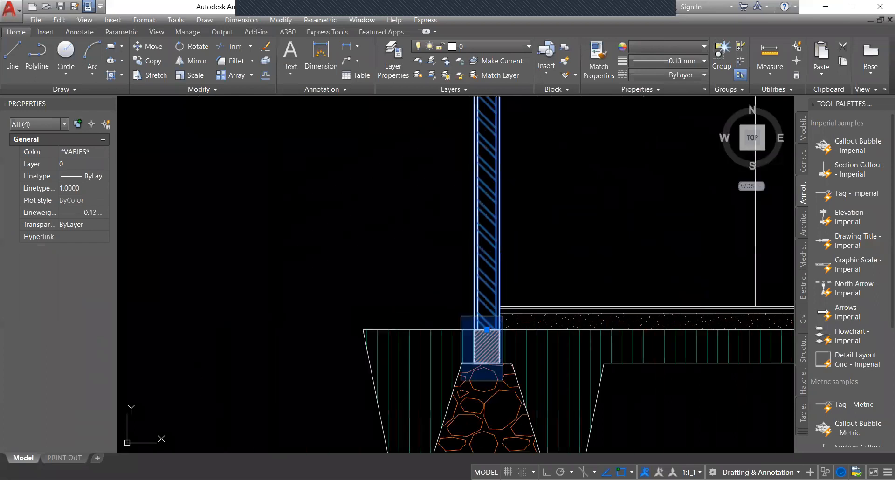
scroll(482, 327, down, 2)
click(380, 254)
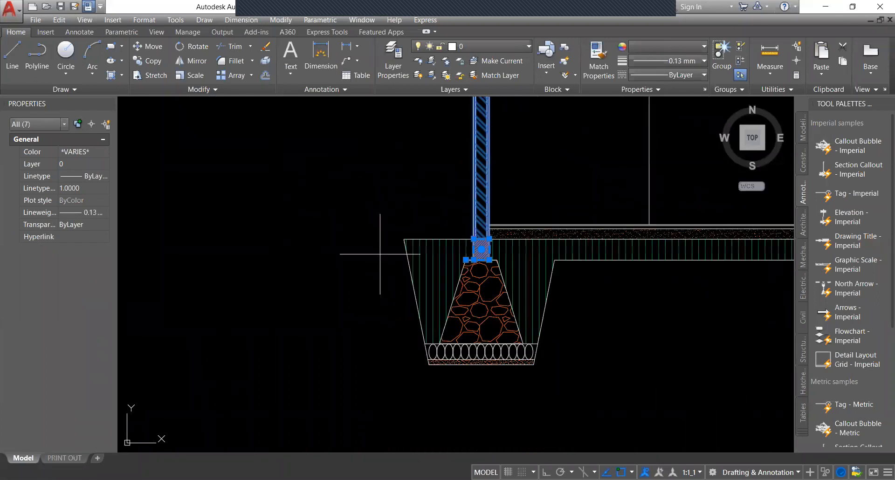
click(574, 385)
middle_drag(466, 231, 460, 275)
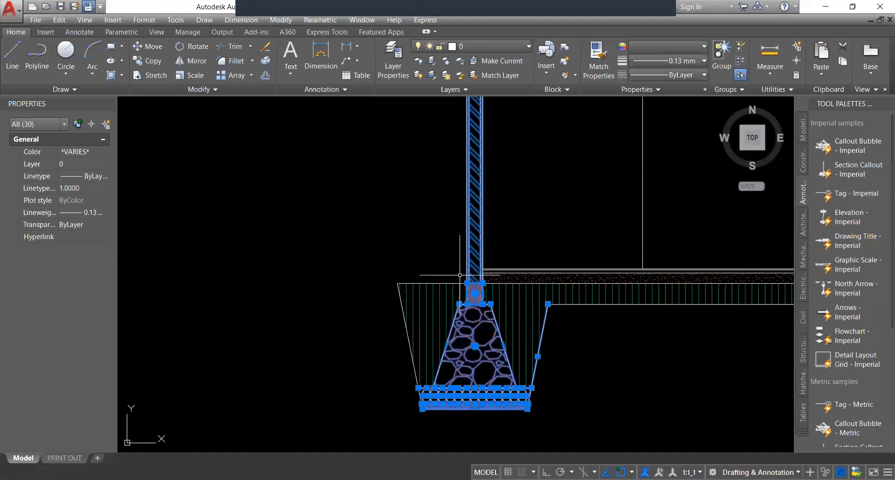
text(co)
key(space)
scroll(465, 283, up, 4)
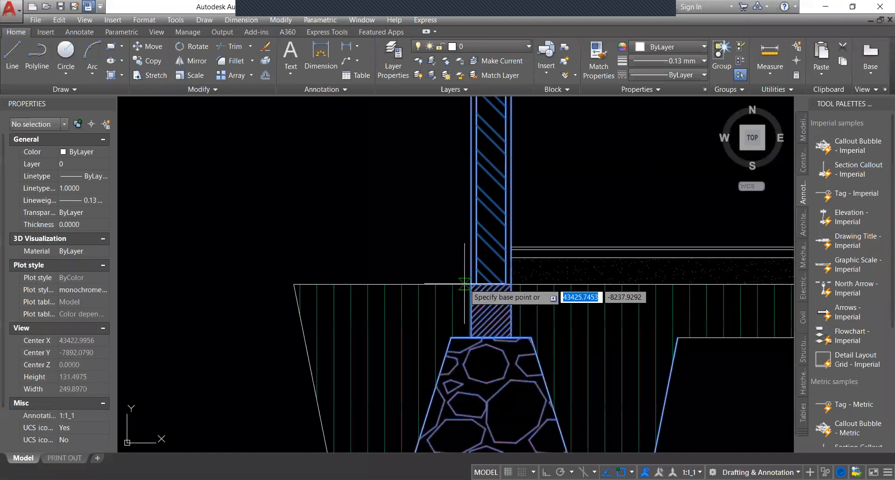
click(464, 283)
scroll(472, 285, up, 2)
scroll(476, 280, down, 5)
scroll(443, 307, up, 3)
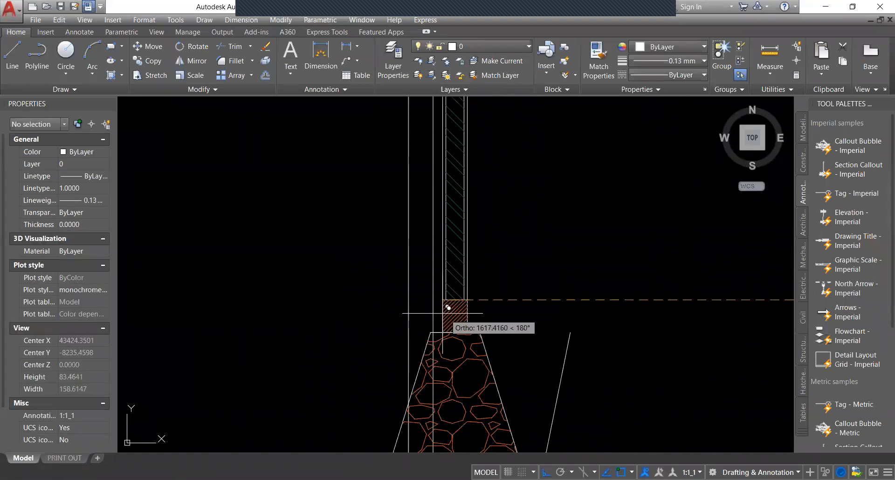
scroll(415, 310, down, 4)
scroll(477, 325, down, 4)
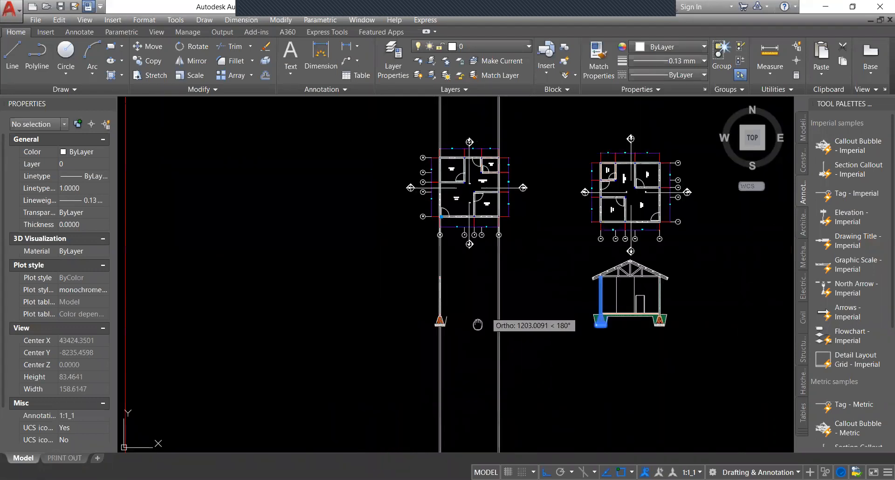
scroll(505, 308, up, 5)
click(473, 344)
key(Escape)
Mirror the sloping trench line about the vertical centre of the second section's grid 5 foundation, keeping the original.
scroll(474, 322, down, 2)
middle_drag(440, 317, 446, 361)
scroll(481, 352, up, 4)
click(540, 326)
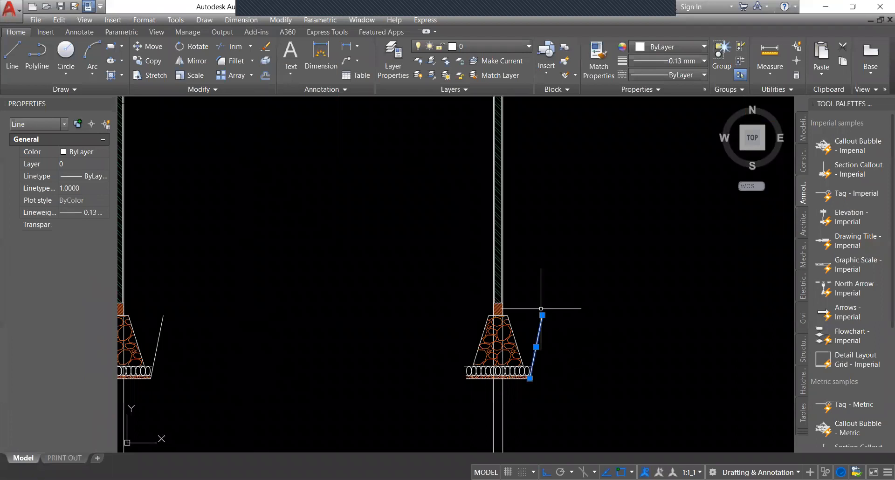
text(mi)
key(Return)
scroll(485, 383, up, 2)
click(505, 377)
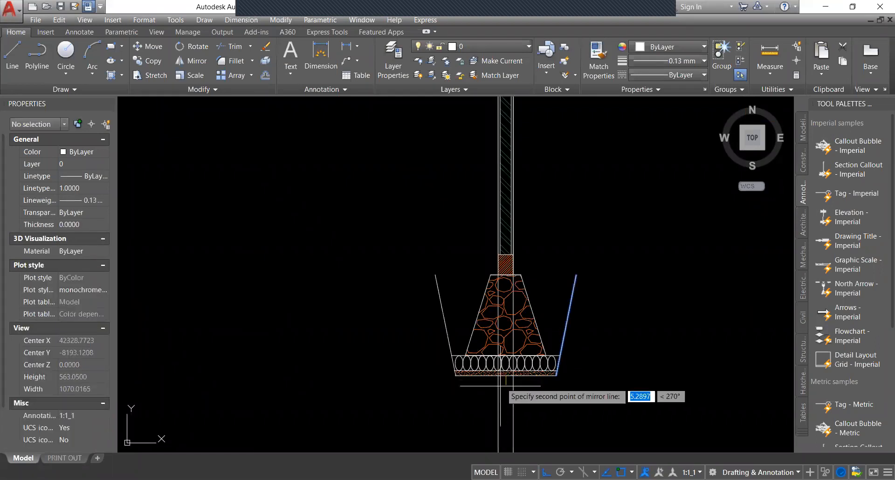
scroll(505, 404, up, 3)
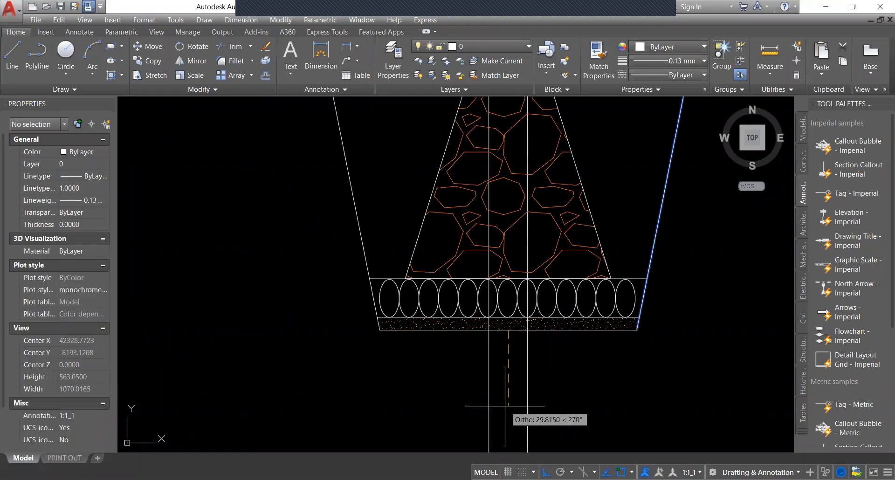
Mirror the sloping trench line about the centre of the grid 1 foundation to form its outer trench side.
scroll(413, 335, down, 6)
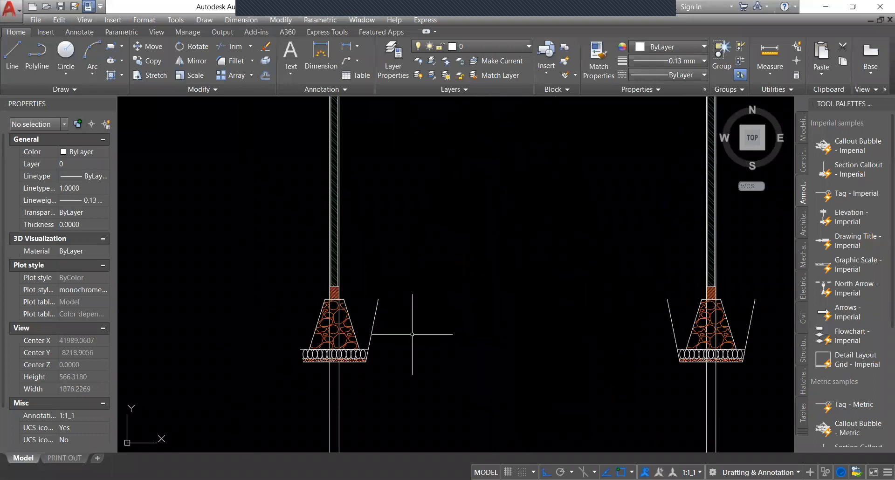
key(Escape)
scroll(286, 350, up, 2)
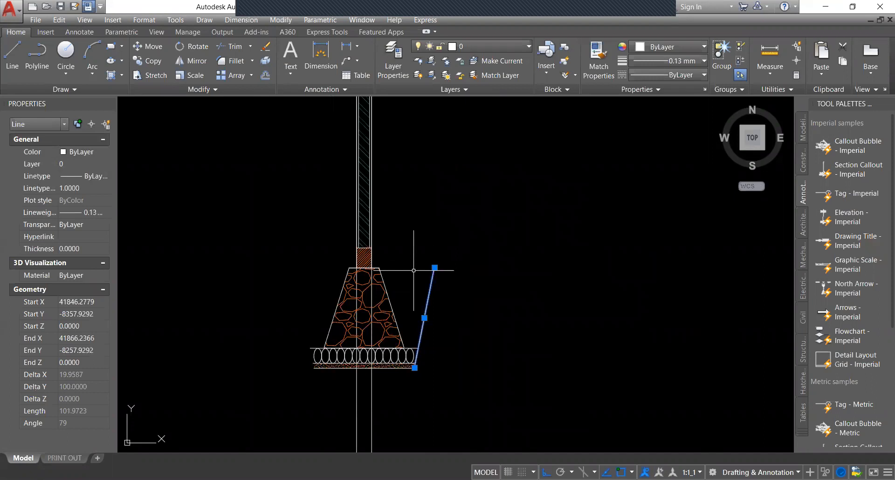
click(366, 355)
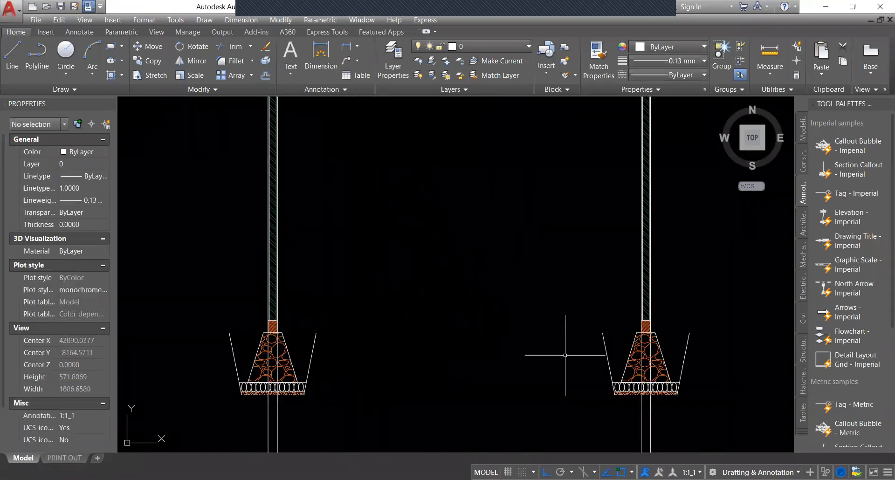
Draw a horizontal line joining the tops of the two inner trench sides between the foundations.
middle_drag(377, 339, 366, 334)
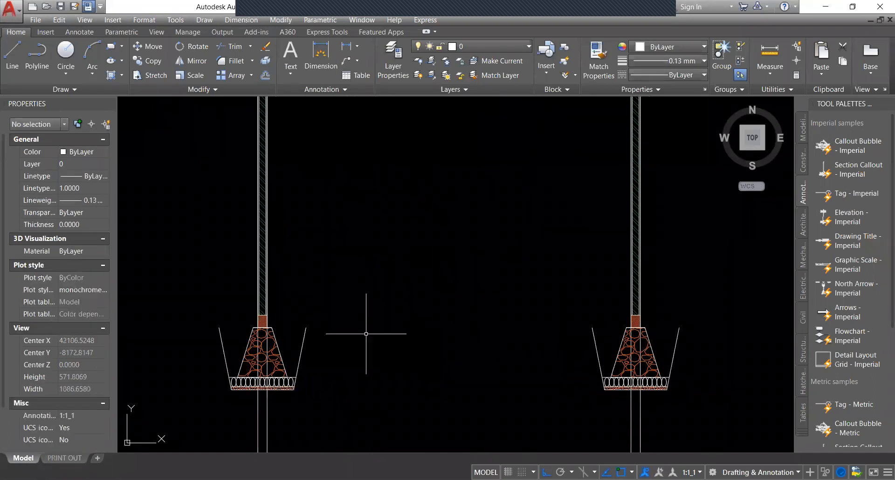
key(l)
key(Return)
click(306, 328)
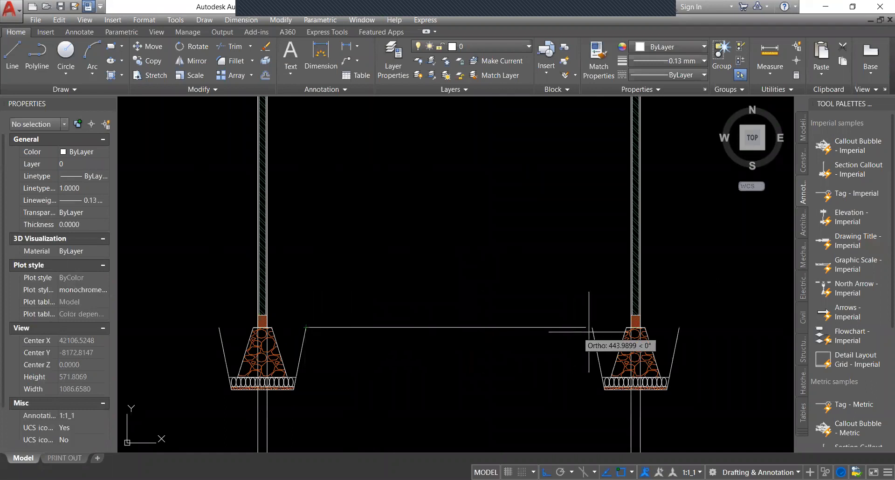
click(592, 328)
key(Escape)
Delete the four vertical construction lines running through the second section's outer walls.
scroll(523, 299, down, 6)
scroll(550, 334, up, 2)
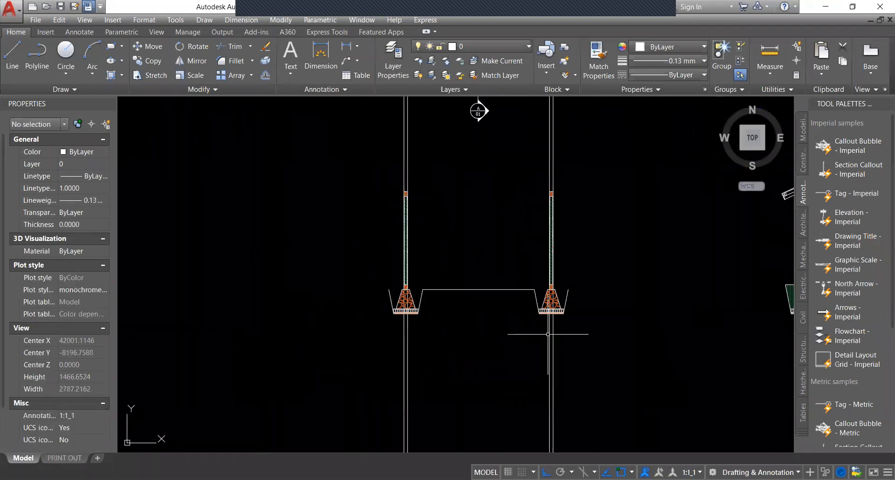
scroll(585, 338, up, 4)
click(582, 340)
scroll(208, 349, down, 4)
click(208, 364)
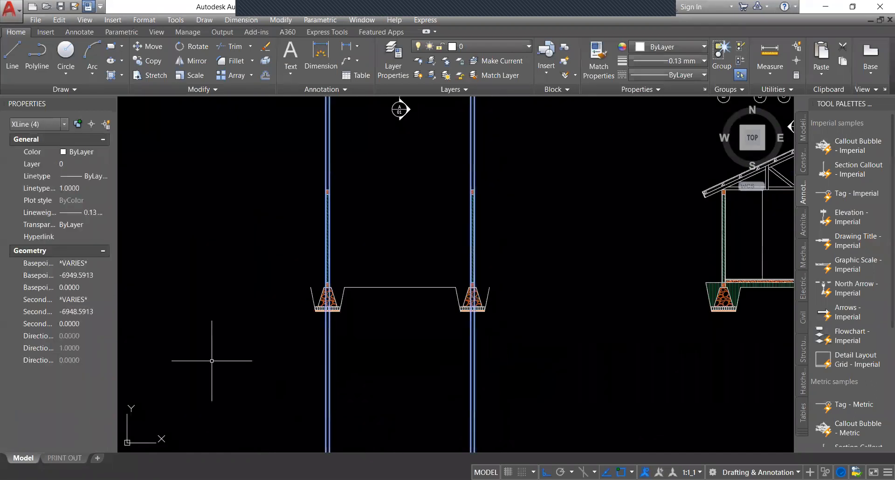
key(Delete)
scroll(420, 262, down, 2)
scroll(444, 236, up, 2)
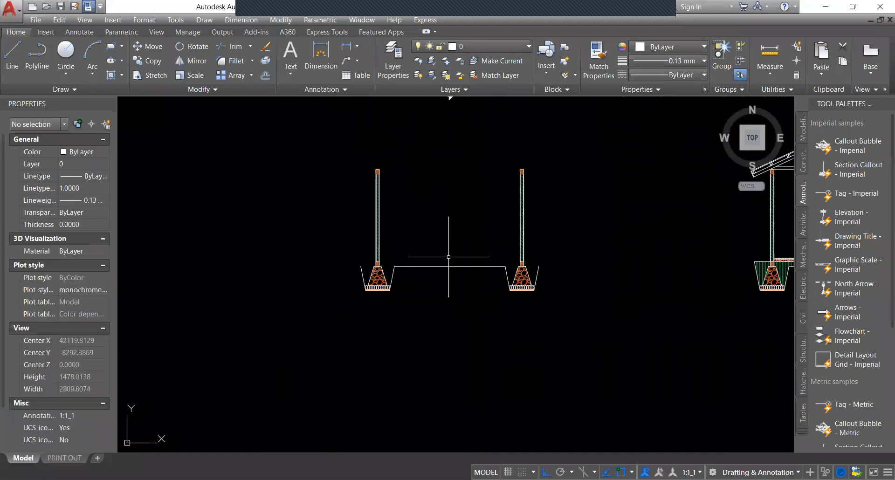
Copy the floor finish lines and hatched slab from the finished section to between the second section's walls, above the tie beams.
scroll(427, 283, up, 4)
scroll(326, 336, down, 3)
scroll(513, 298, up, 3)
scroll(601, 274, down, 4)
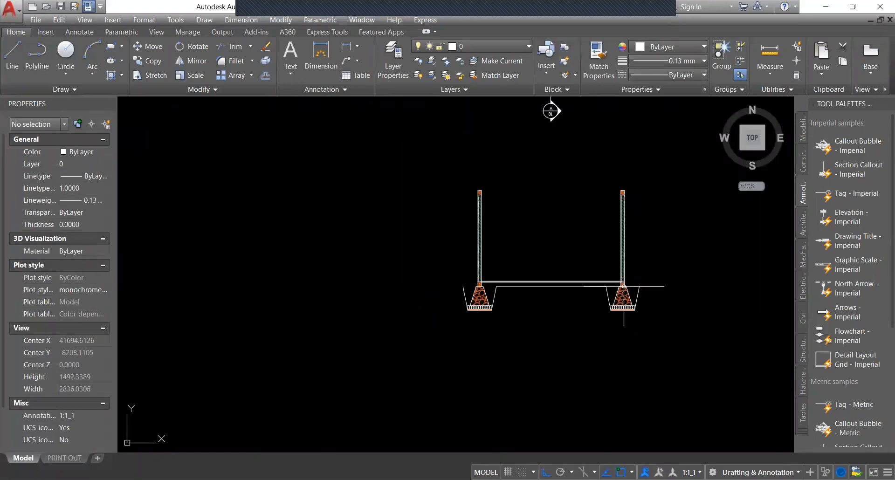
scroll(563, 320, up, 4)
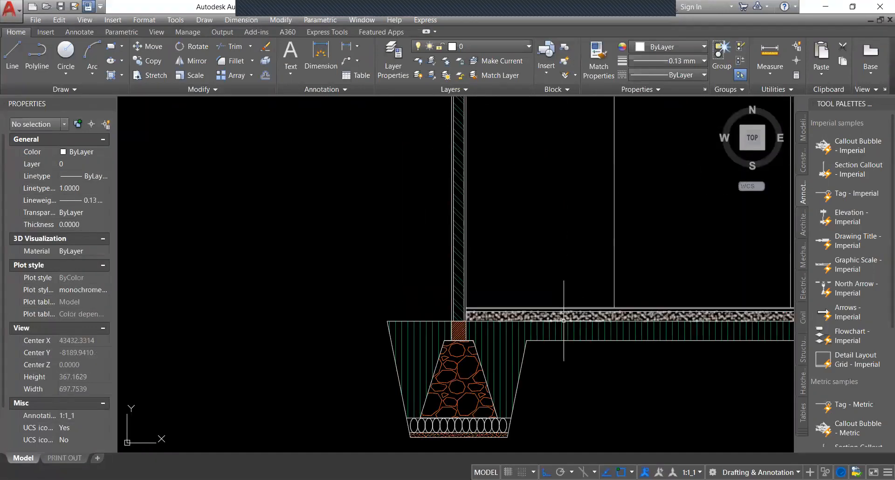
scroll(564, 321, up, 3)
click(494, 315)
click(439, 256)
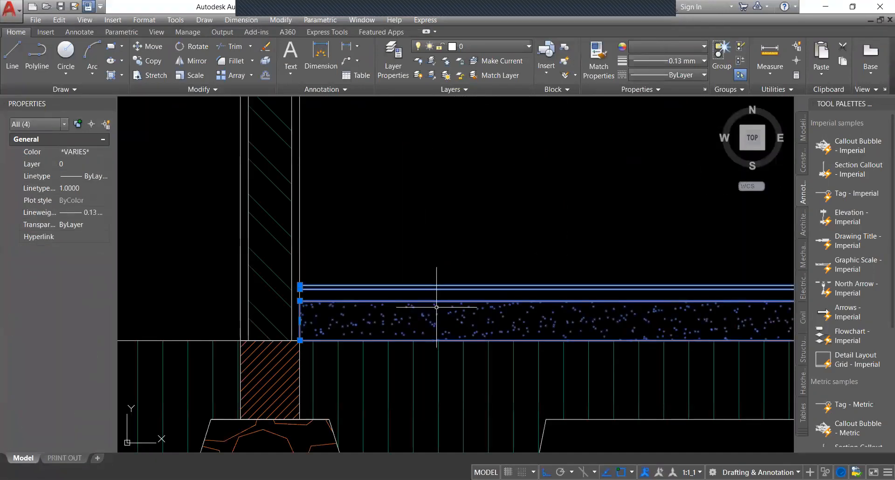
text(co)
key(space)
click(300, 341)
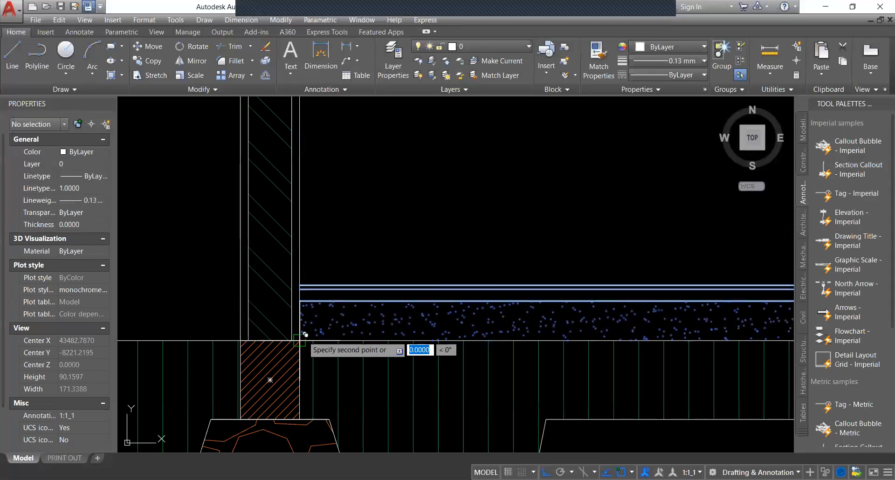
scroll(443, 327, down, 5)
scroll(445, 326, up, 6)
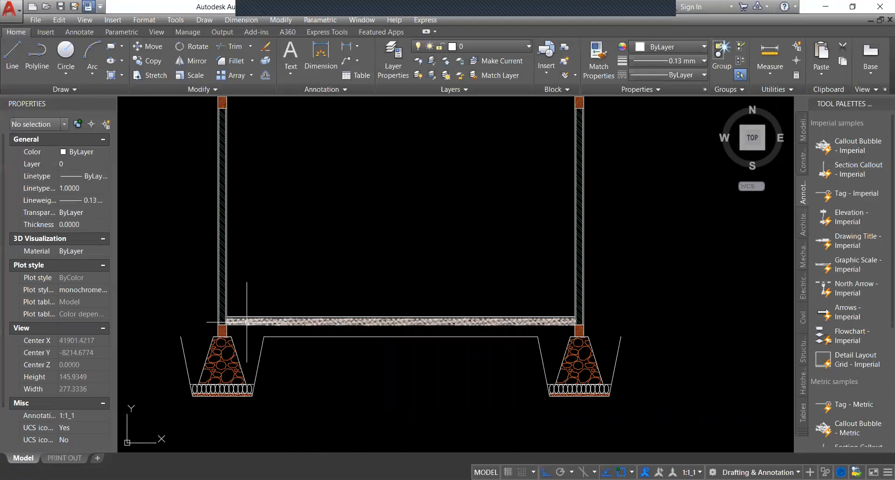
Draw horizontal ground lines from the tops of both foundations outward past the outer trench edges.
scroll(465, 318, up, 2)
scroll(600, 261, down, 3)
scroll(380, 306, up, 1)
middle_drag(560, 314, 332, 321)
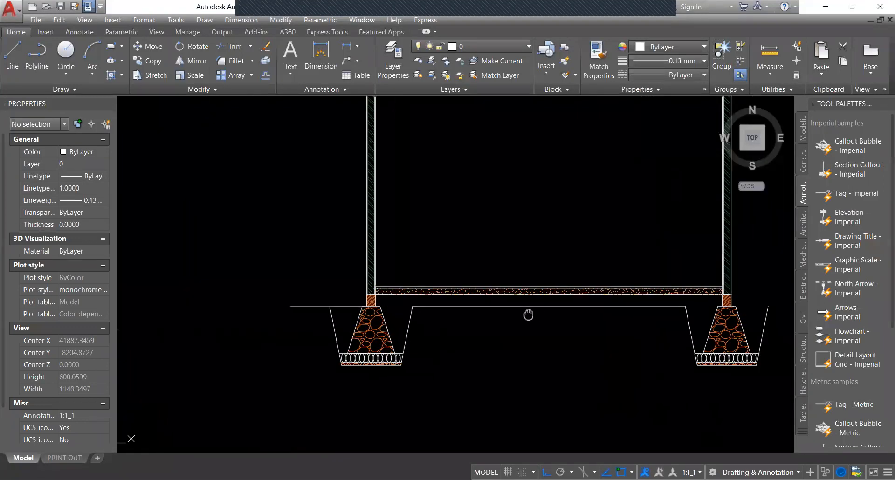
key(Return)
click(537, 313)
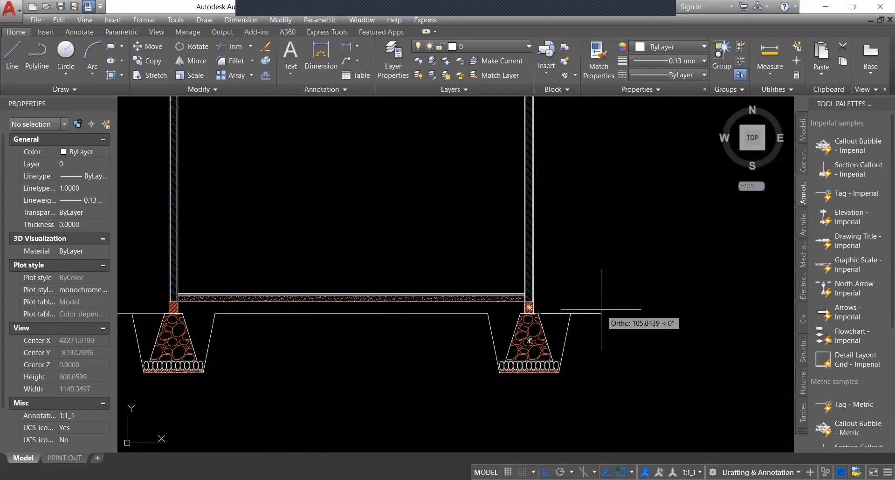
Hatch the fill under the floor and beside both foundations with ANSI32 at angle 45 and scale 2.
scroll(448, 319, down, 2)
scroll(461, 322, down, 2)
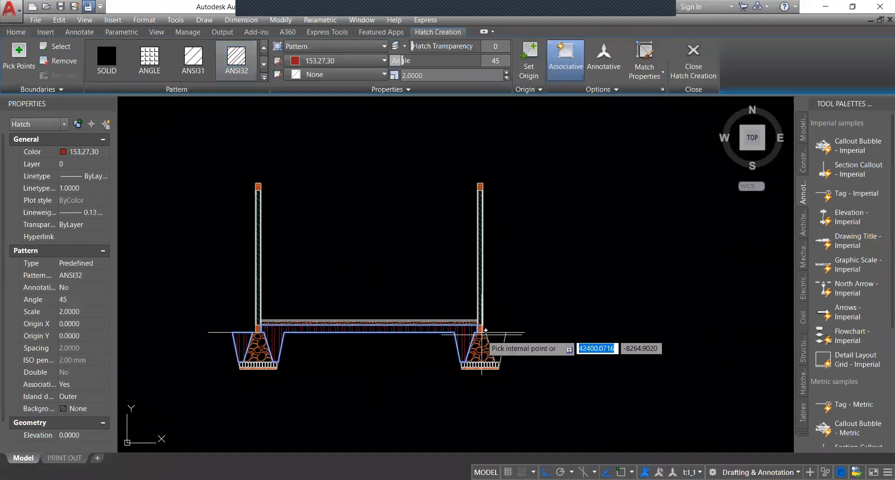
scroll(482, 335, up, 2)
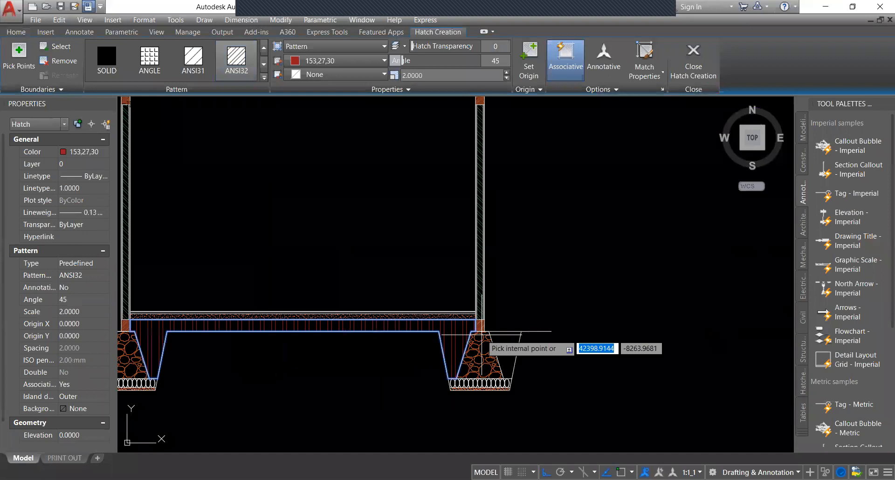
key(Return)
scroll(493, 324, down, 2)
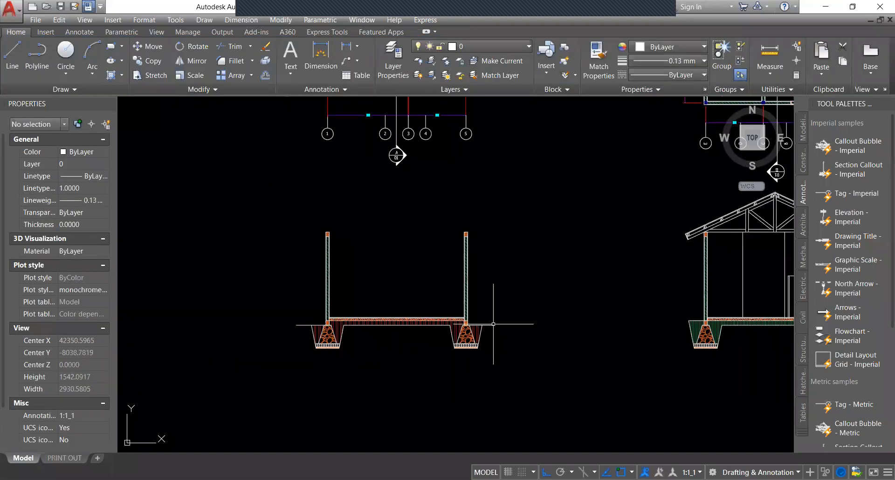
Match the second section's fill hatch to the properties of the green fill hatch in the finished section.
text(ma)
key(Return)
scroll(683, 329, up, 2)
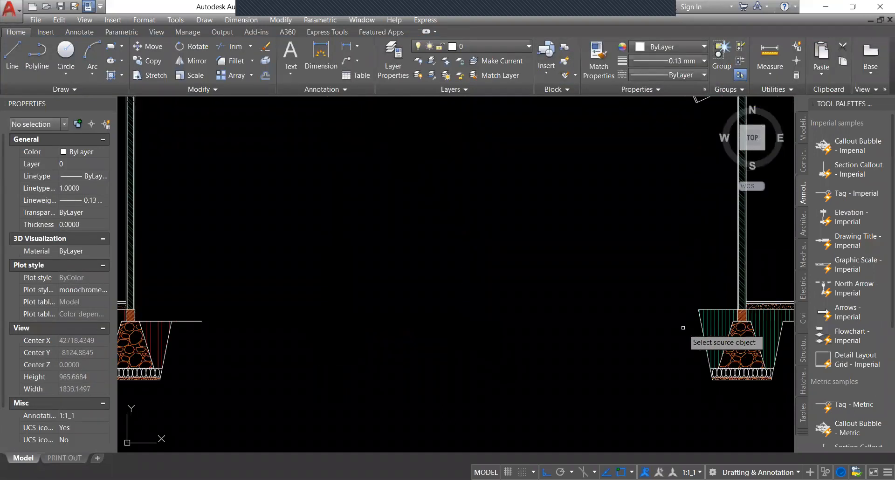
click(711, 325)
scroll(712, 326, down, 3)
scroll(597, 322, up, 3)
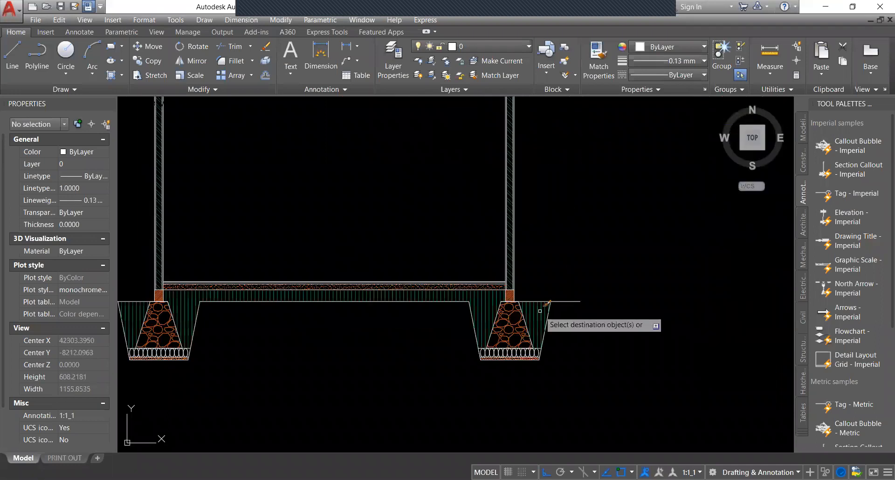
scroll(401, 110, down, 5)
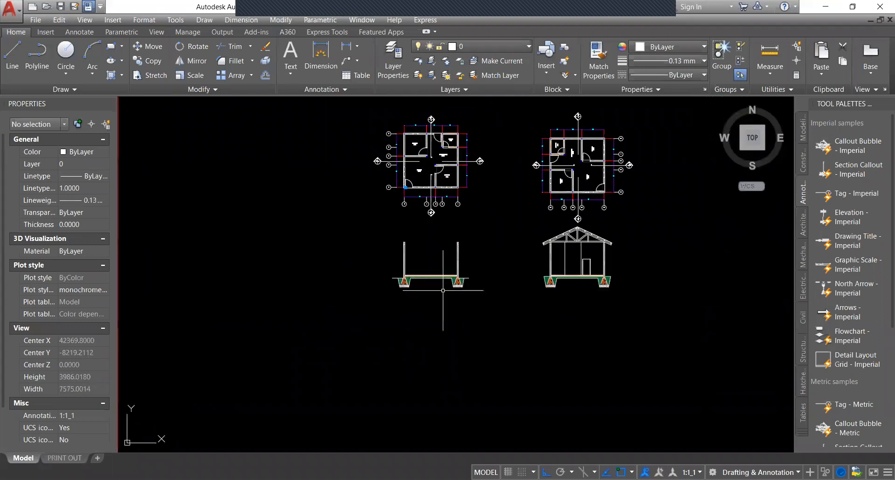
scroll(450, 264, up, 3)
mouse_move(457, 259)
middle_down()
mouse_move(443, 282)
mouse_move(344, 337)
middle_up()
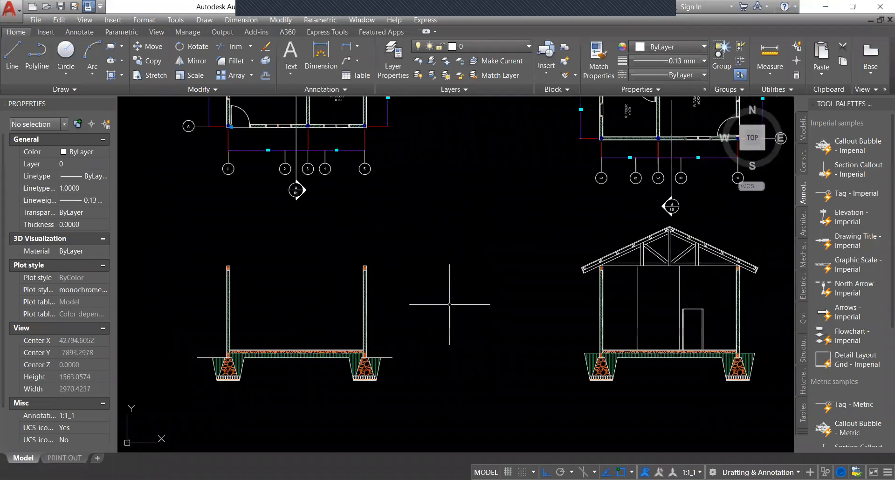
middle_drag(443, 251, 437, 309)
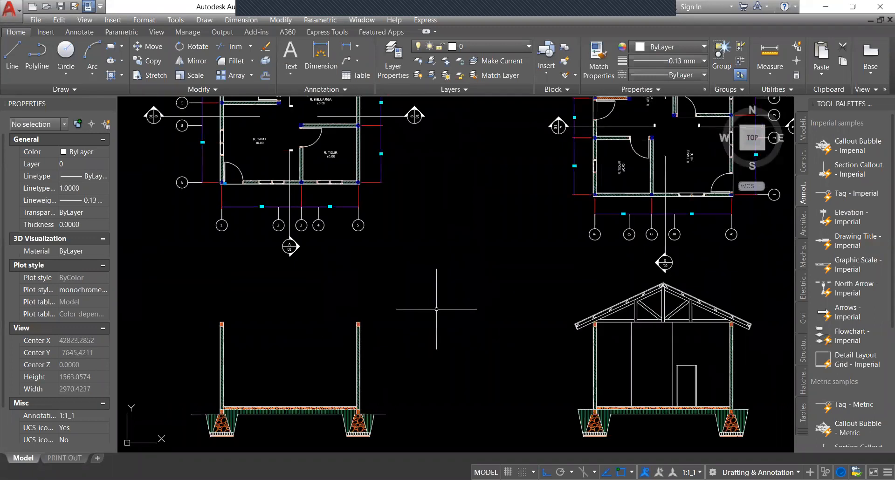
scroll(436, 309, down, 5)
scroll(401, 303, up, 5)
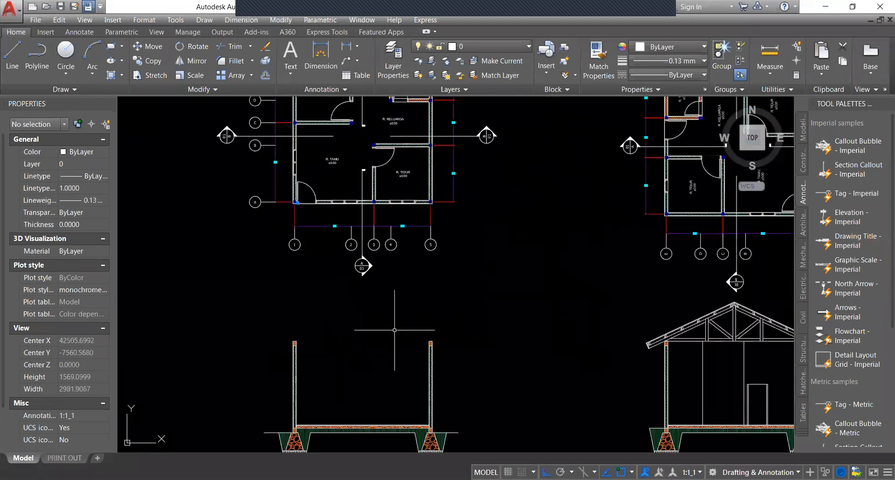
Examine the second section beside the finished section and the plans above them.
right_click(453, 130)
key(Escape)
scroll(529, 332, down, 2)
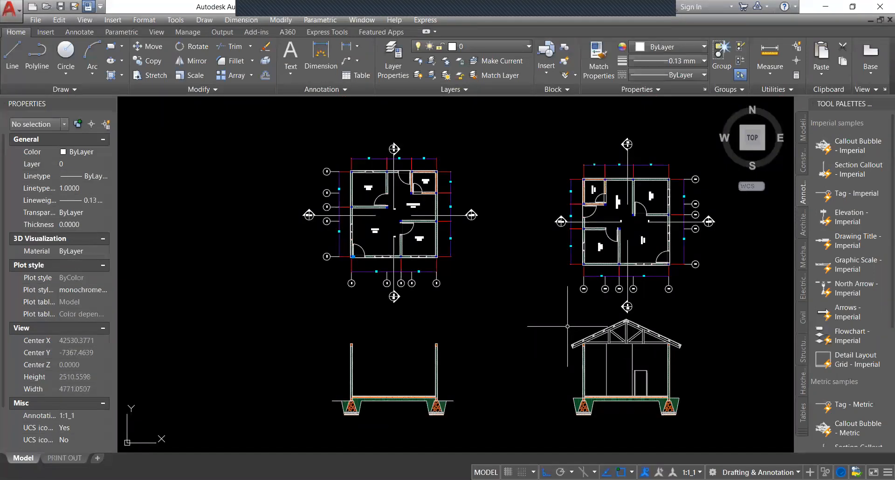
scroll(567, 327, up, 4)
scroll(427, 302, down, 4)
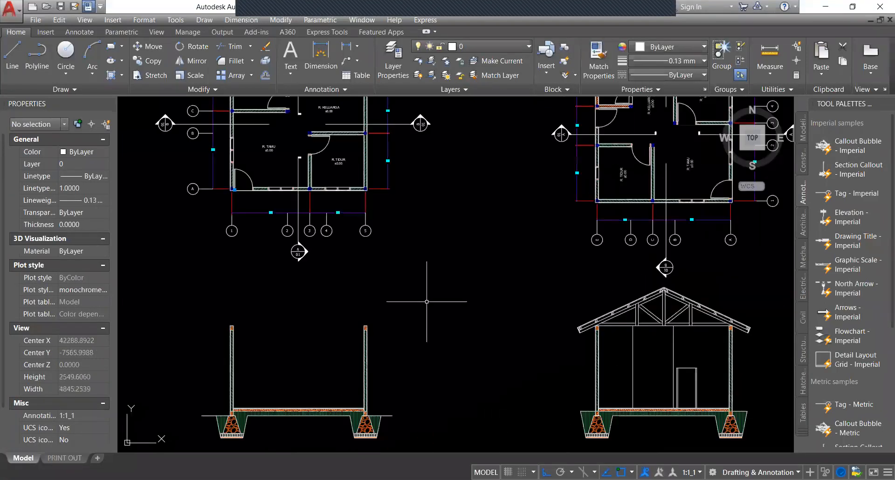
middle_drag(340, 289, 394, 298)
middle_drag(666, 342, 553, 321)
scroll(554, 325, up, 2)
scroll(521, 303, down, 2)
scroll(258, 291, up, 2)
middle_drag(258, 292, 354, 300)
scroll(467, 327, down, 4)
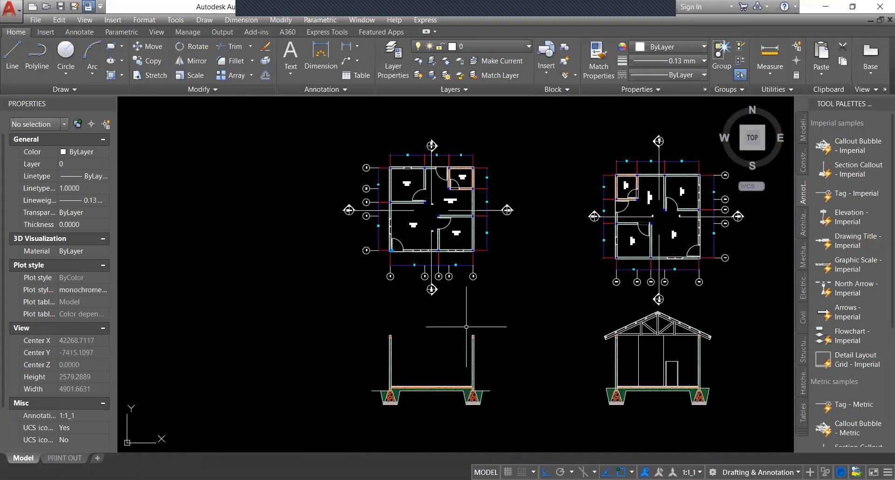
Draw vertical construction lines along the second section's outer wall faces and offset them outward to mark the roof overhang.
scroll(385, 335, up, 8)
scroll(380, 336, down, 4)
middle_drag(534, 322, 438, 344)
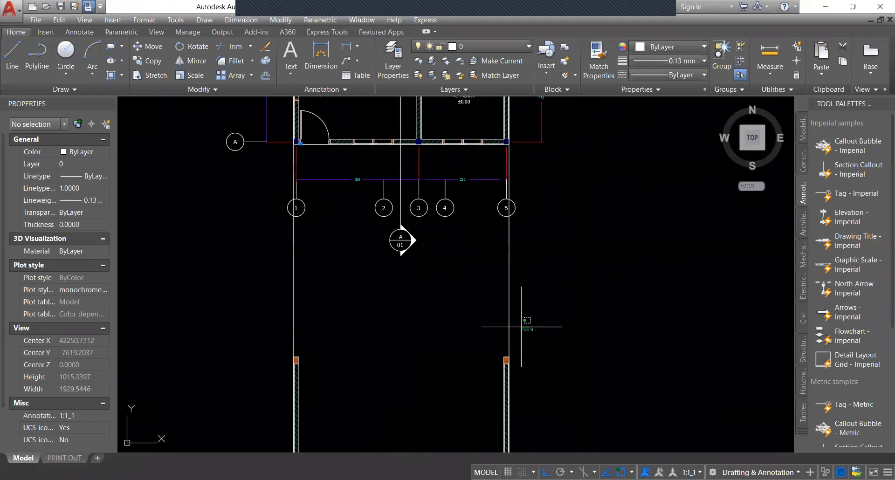
click(510, 320)
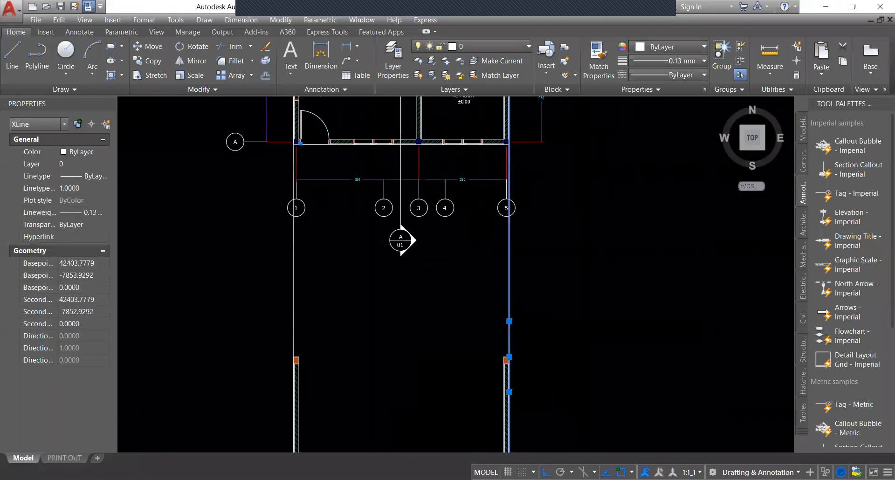
scroll(442, 330, down, 5)
scroll(442, 330, up, 3)
text(o)
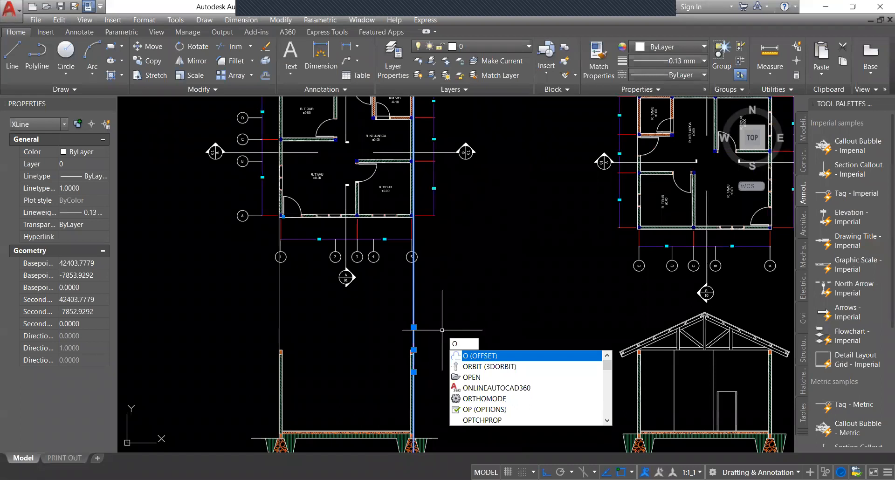
key(Return)
key(Return)
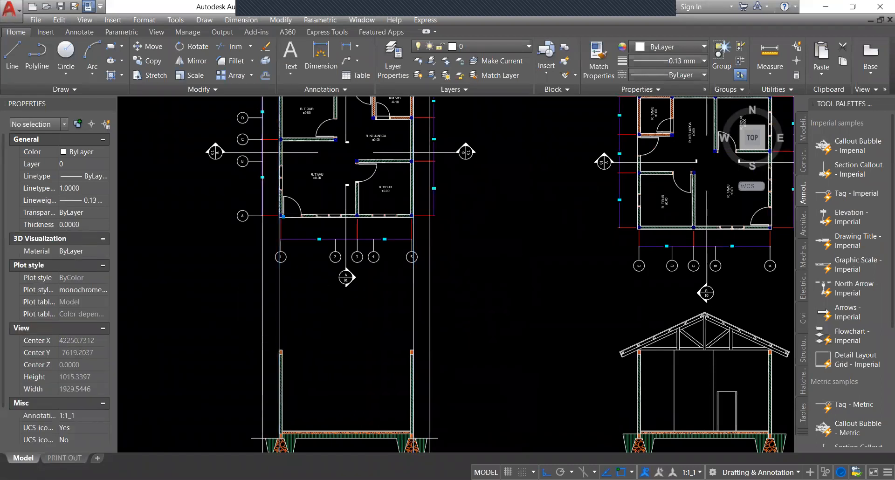
scroll(380, 336, down, 2)
scroll(393, 342, down, 2)
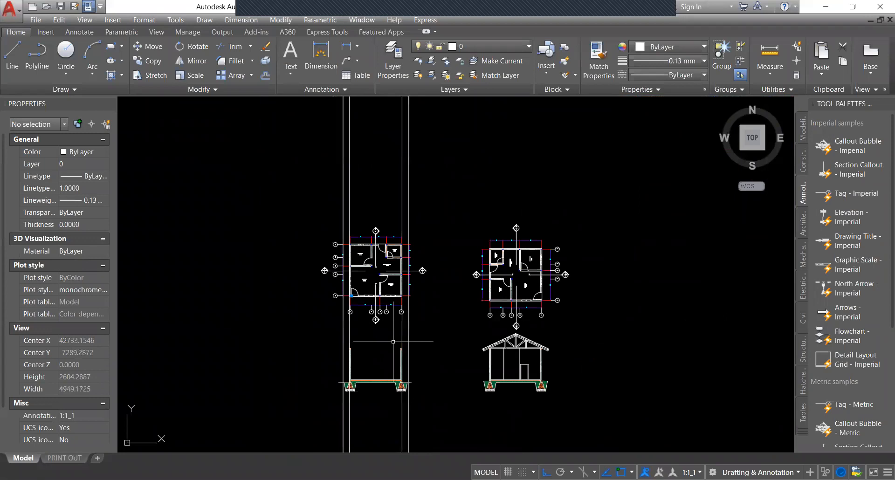
Draw a horizontal construction line through the top of the second section's ring beams.
scroll(415, 353, up, 2)
text(XL)
key(Return)
text(H)
key(Return)
scroll(390, 351, up, 4)
click(376, 342)
key(Return)
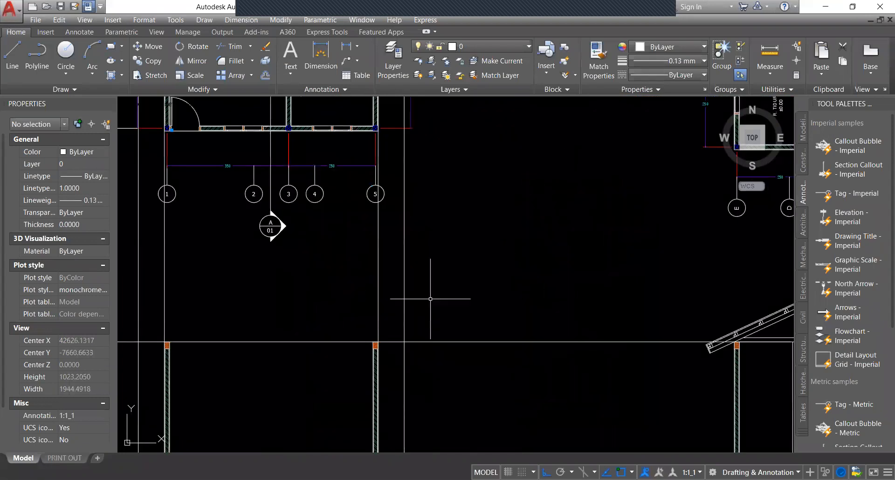
Project horizontal construction lines from the top and bottom corners of the ridge purlin in the finished section's roof.
scroll(429, 298, down, 4)
middle_drag(509, 315, 471, 332)
scroll(494, 336, up, 5)
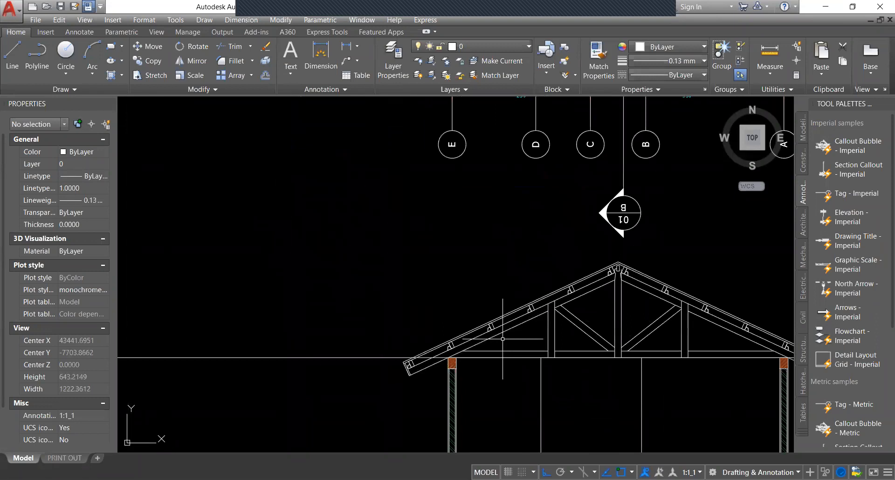
middle_drag(560, 279, 545, 277)
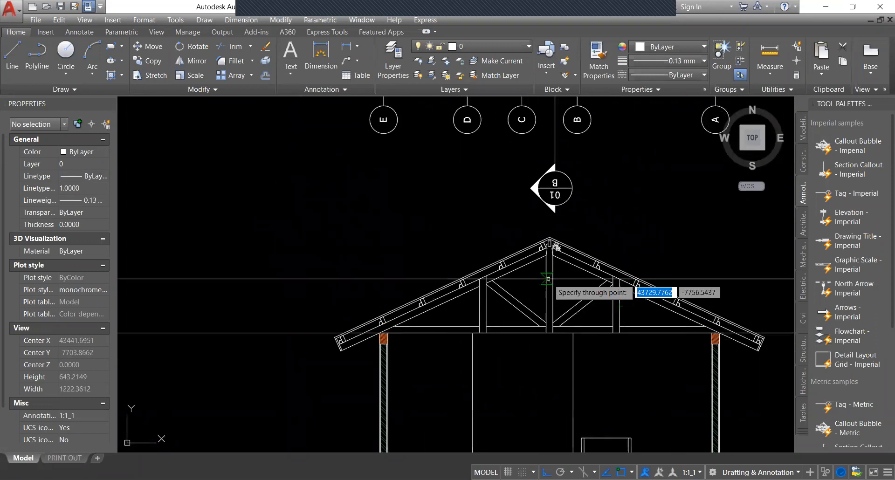
scroll(557, 249, up, 2)
scroll(555, 224, up, 7)
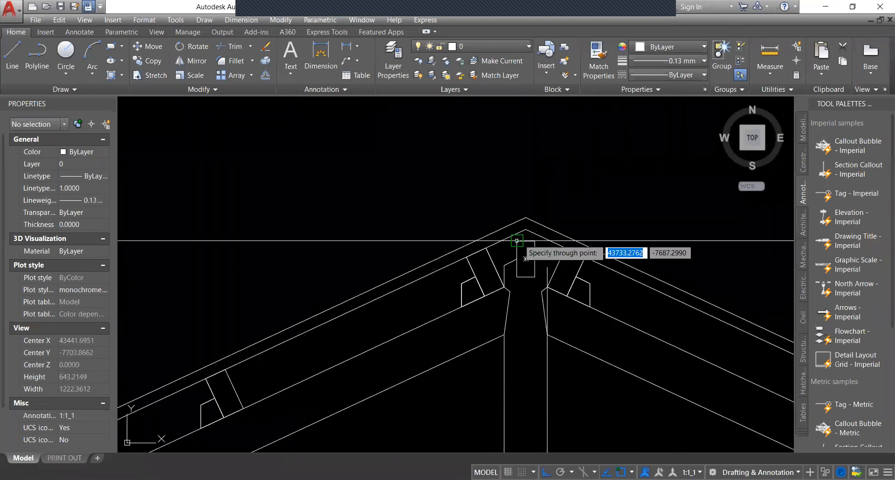
click(516, 242)
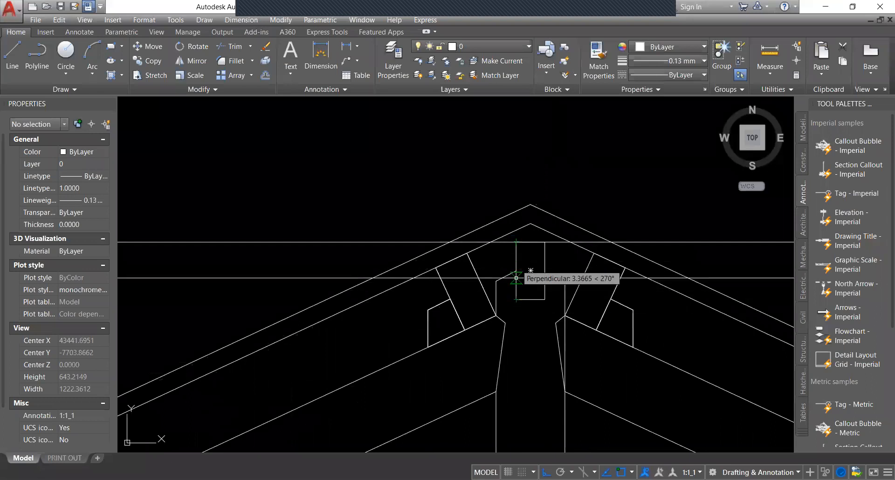
click(516, 299)
Add horizontal construction lines through the top and lower corners of the second purlin down the left rafter.
scroll(516, 239, down, 5)
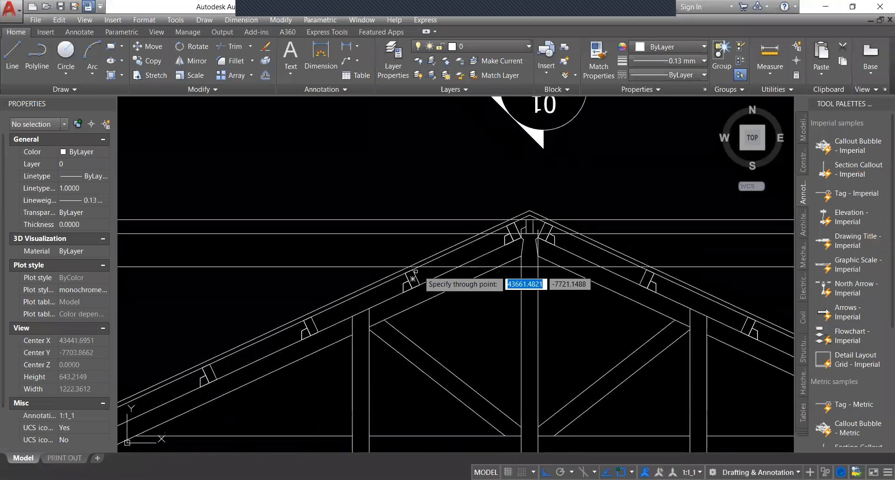
scroll(415, 274, up, 4)
scroll(466, 215, down, 8)
scroll(509, 217, up, 2)
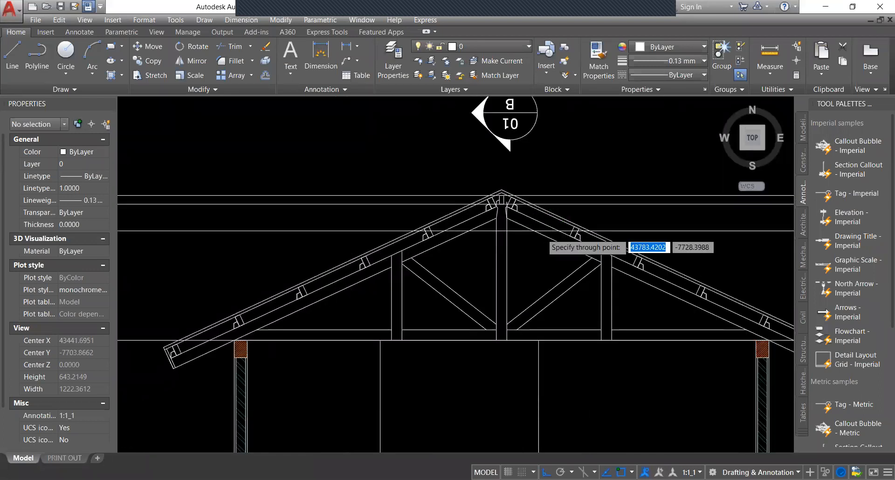
scroll(427, 219, up, 6)
click(426, 245)
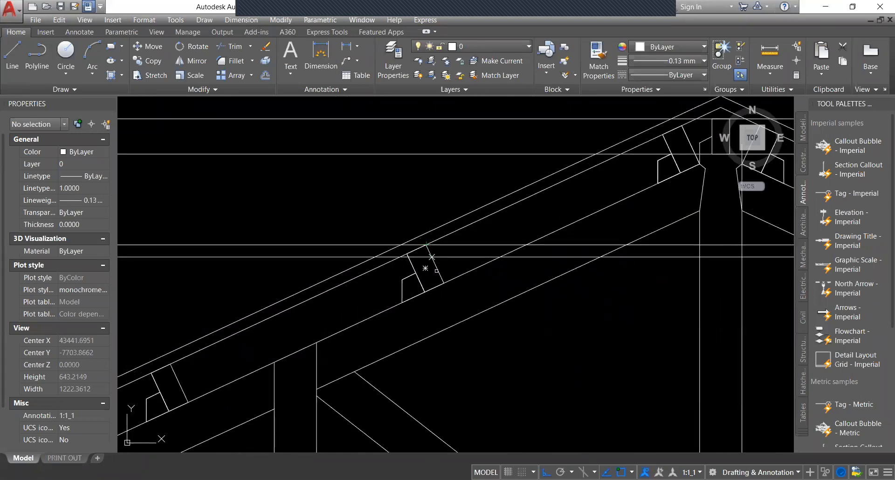
click(440, 285)
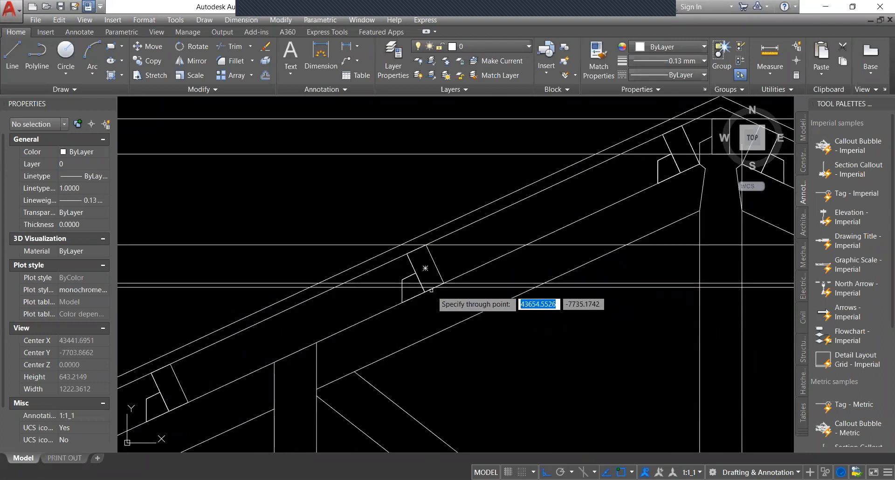
Add horizontal construction lines through the top and lower corners of the remaining purlins down to the left eave.
scroll(356, 327, down, 4)
scroll(390, 348, up, 4)
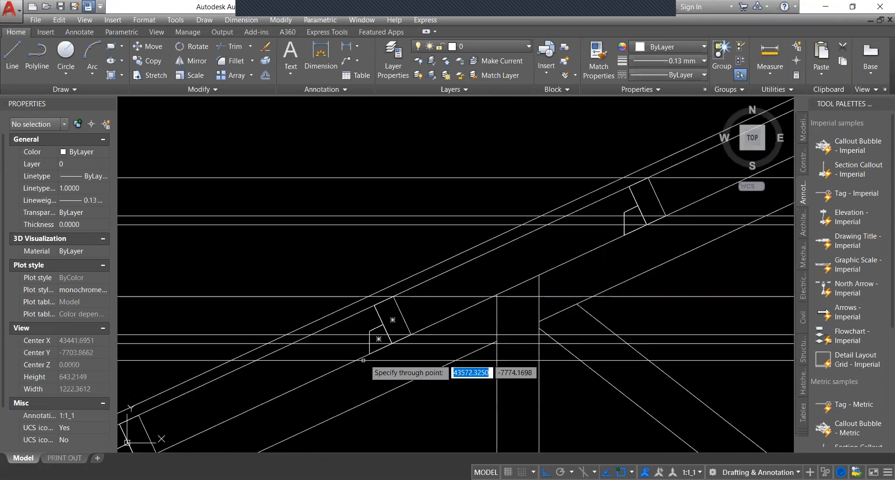
scroll(374, 326, down, 4)
scroll(443, 321, up, 4)
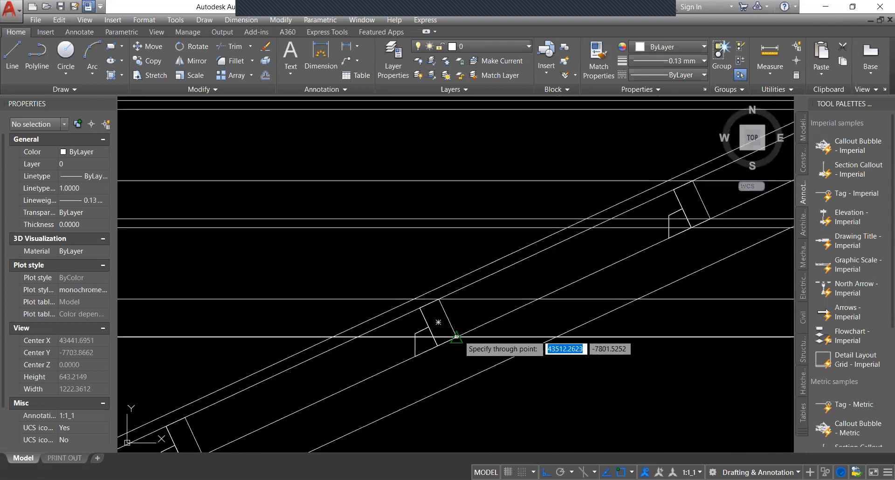
scroll(444, 273, down, 2)
scroll(489, 286, up, 2)
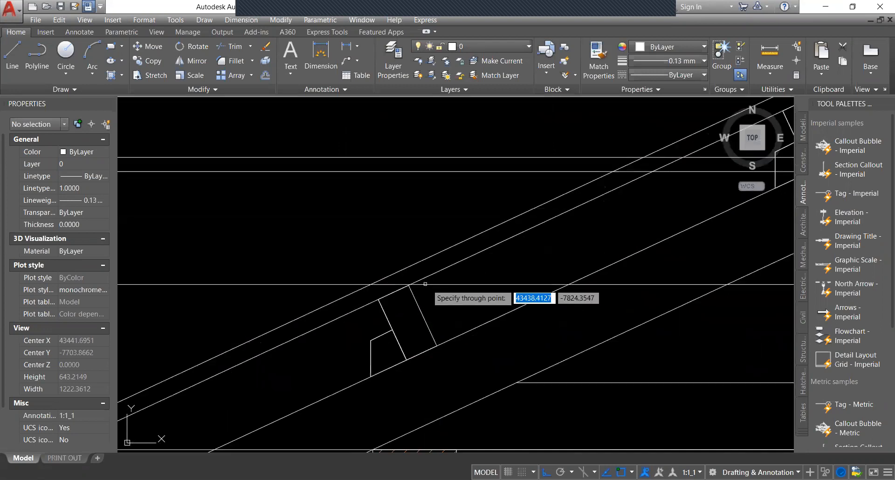
scroll(528, 247, down, 3)
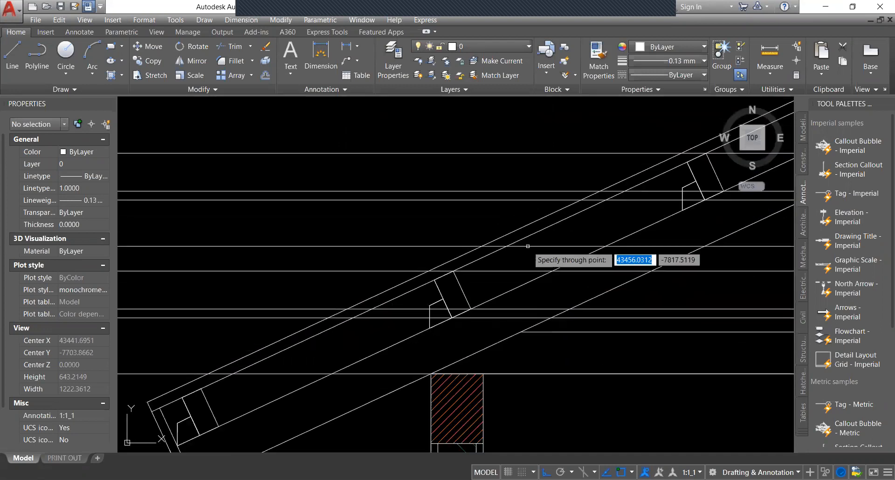
scroll(418, 311, up, 2)
key(Escape)
Trim the horizontal roof lines left of the second section's left overhang line.
scroll(419, 281, down, 3)
scroll(402, 283, down, 6)
middle_drag(201, 282, 355, 298)
middle_drag(228, 285, 345, 284)
scroll(346, 284, up, 4)
text(TR)
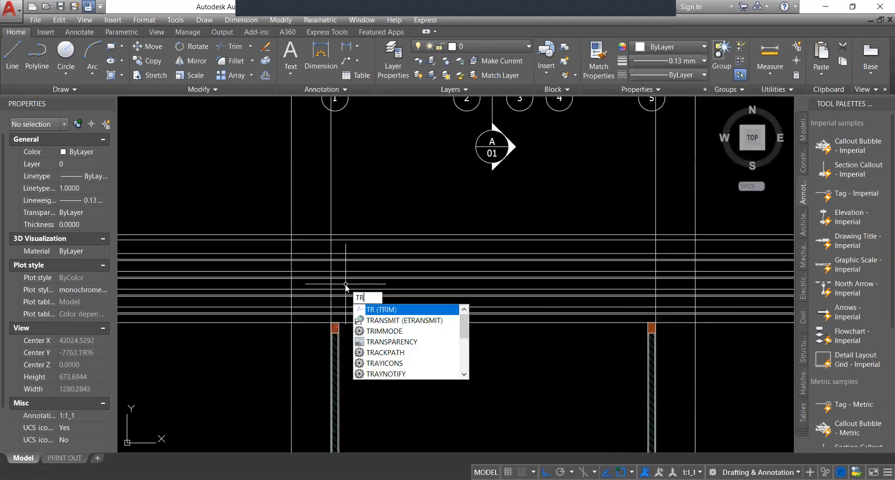
key(Return)
click(268, 196)
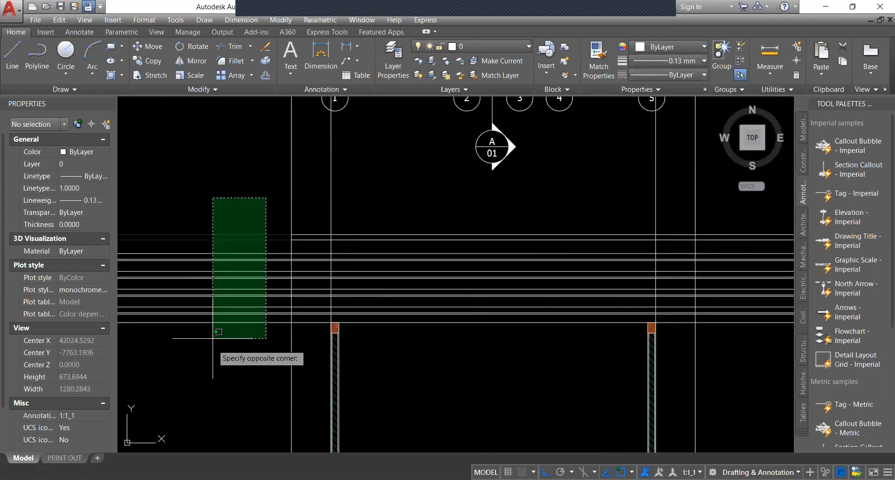
click(214, 340)
Trim the vertical lines above the top roof line and the horizontal lines beyond the right overhang line.
click(232, 200)
click(754, 212)
middle_drag(727, 220, 572, 186)
click(628, 146)
click(578, 317)
click(610, 322)
click(526, 340)
scroll(573, 321, down, 4)
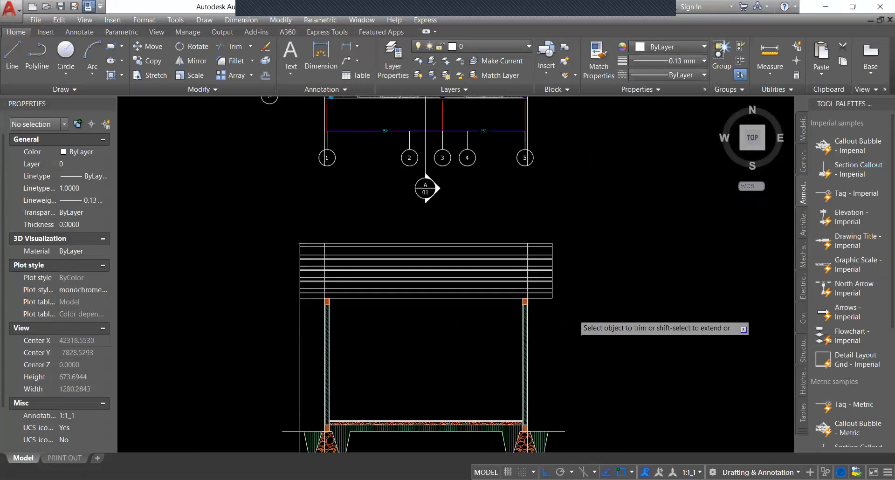
Trim and erase the two inner vertical construction lines crossing the roof area above the second section's walls.
scroll(411, 317, up, 2)
click(395, 306)
scroll(415, 286, up, 6)
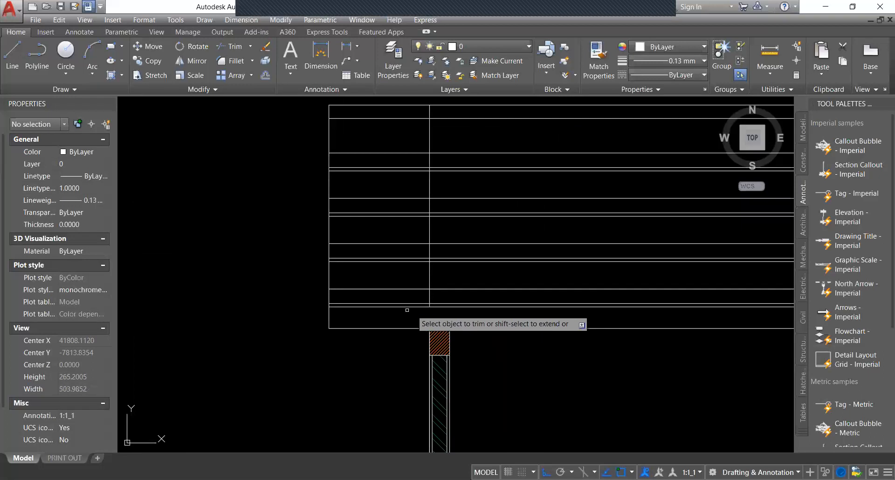
scroll(558, 312, down, 3)
scroll(731, 312, up, 5)
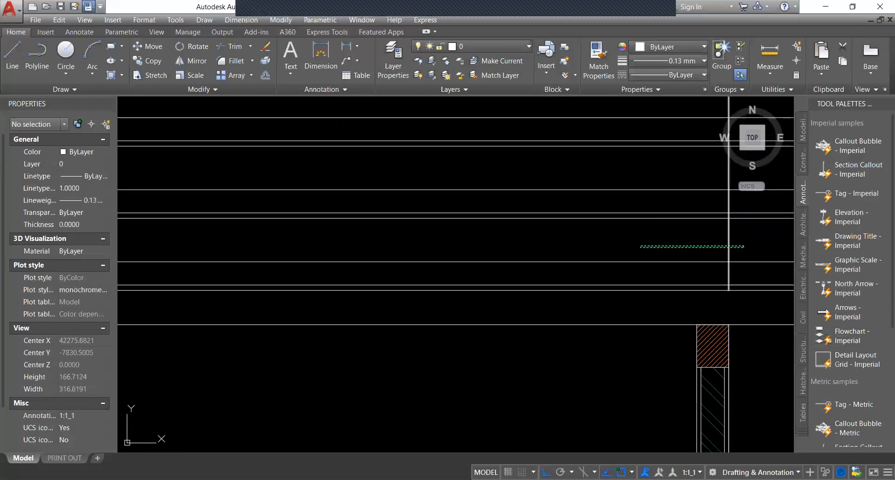
click(640, 247)
scroll(617, 257, down, 2)
scroll(406, 246, down, 4)
scroll(291, 289, up, 6)
click(258, 288)
click(157, 301)
scroll(201, 308, down, 4)
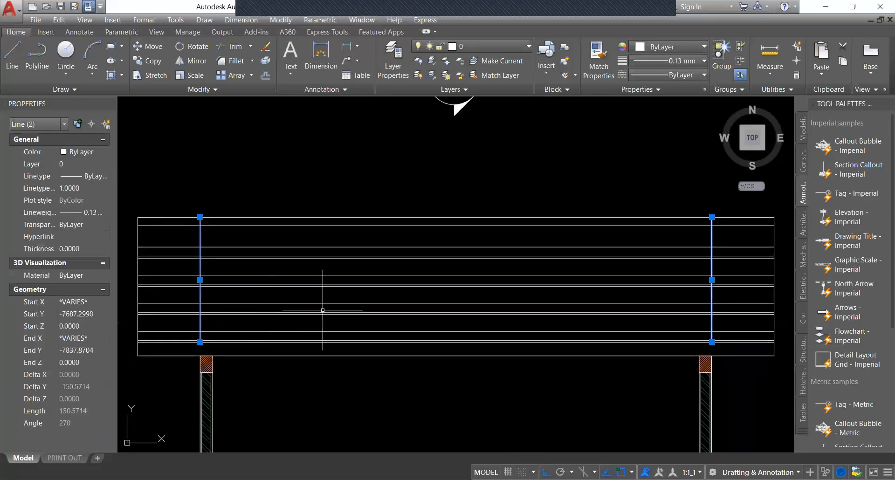
text(E)
key(Return)
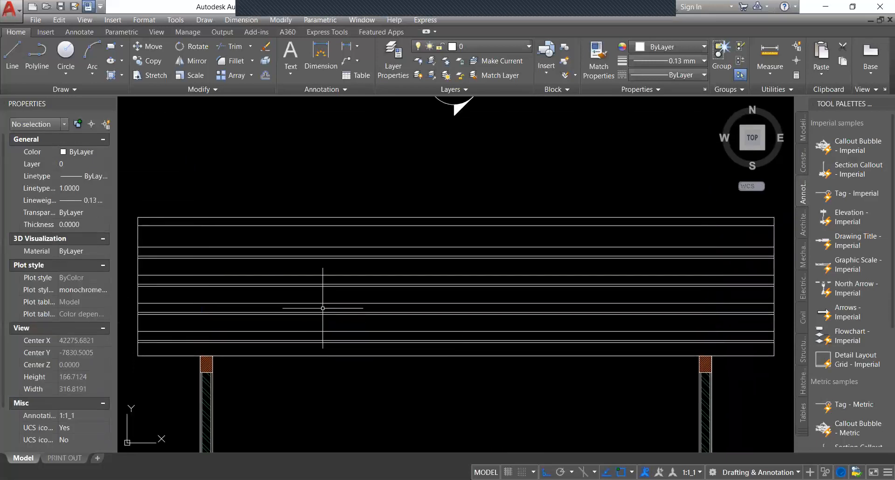
Examine the second section's roof outline against the finished section's roof truss and the plan above.
scroll(323, 308, down, 4)
scroll(326, 302, down, 2)
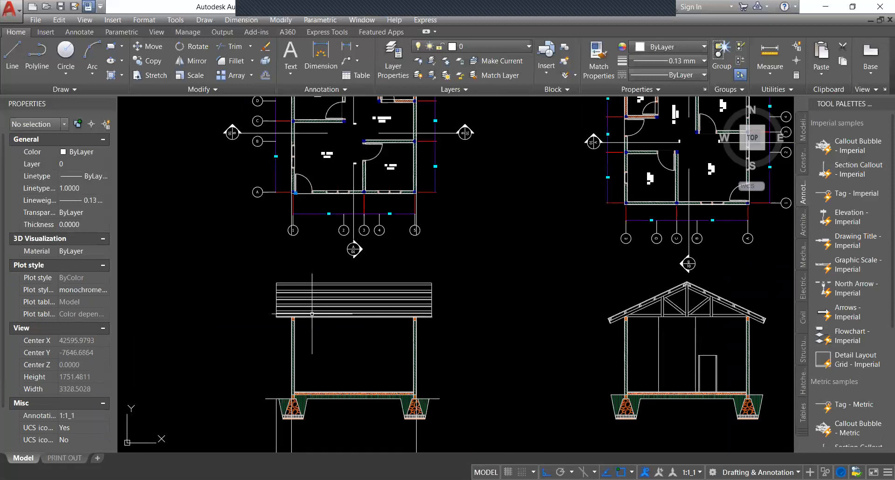
scroll(311, 299, up, 2)
scroll(504, 316, up, 2)
scroll(398, 299, down, 2)
middle_drag(410, 301, 423, 303)
scroll(422, 302, up, 2)
scroll(403, 299, down, 4)
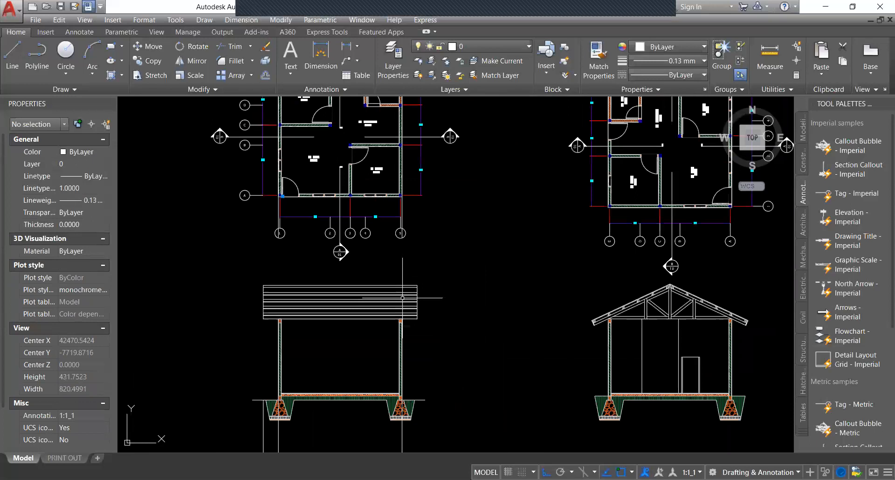
middle_drag(402, 298, 428, 313)
mouse_move(377, 203)
middle_down()
mouse_move(386, 168)
mouse_move(398, 242)
middle_up()
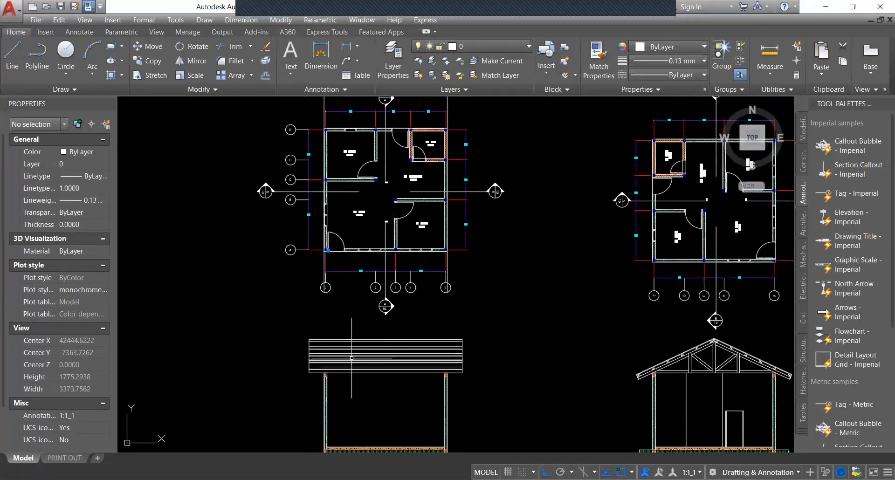
Measure the distance between the second section's wall centres with a temporary linear dimension and delete it.
key(Return)
scroll(324, 382, up, 3)
click(333, 350)
scroll(333, 357, down, 2)
scroll(525, 363, up, 1)
scroll(524, 358, up, 2)
click(523, 339)
scroll(471, 371, down, 4)
scroll(396, 367, up, 3)
click(395, 368)
click(382, 362)
click(349, 387)
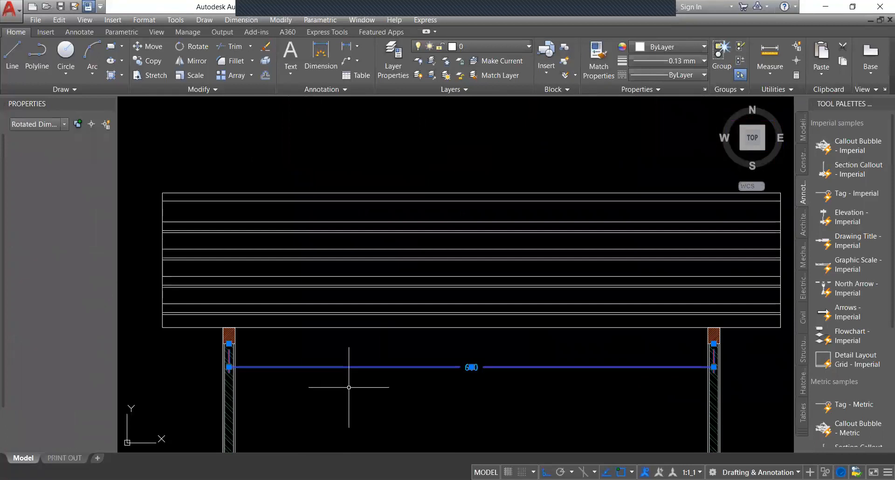
key(Delete)
scroll(326, 364, down, 1)
scroll(285, 328, up, 1)
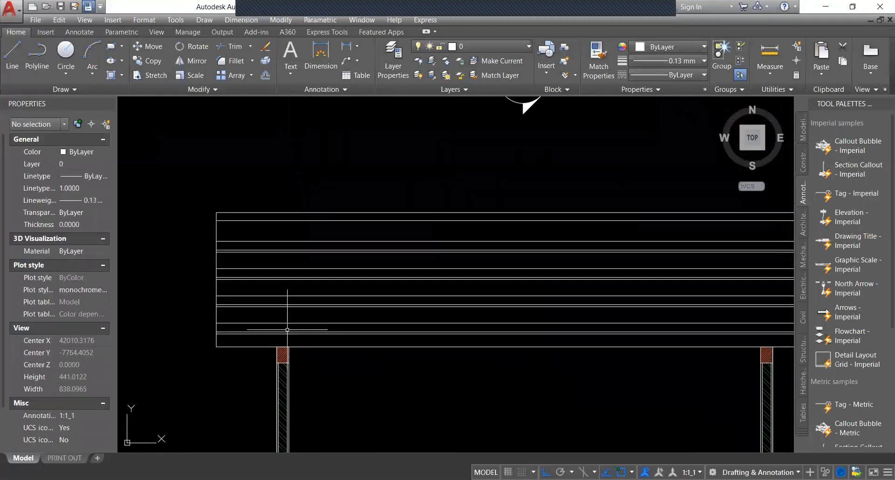
text(l)
key(Return)
scroll(287, 336, up, 2)
click(283, 352)
middle_drag(299, 155, 292, 212)
scroll(290, 211, down, 2)
key(Escape)
scroll(275, 337, up, 4)
scroll(289, 254, down, 3)
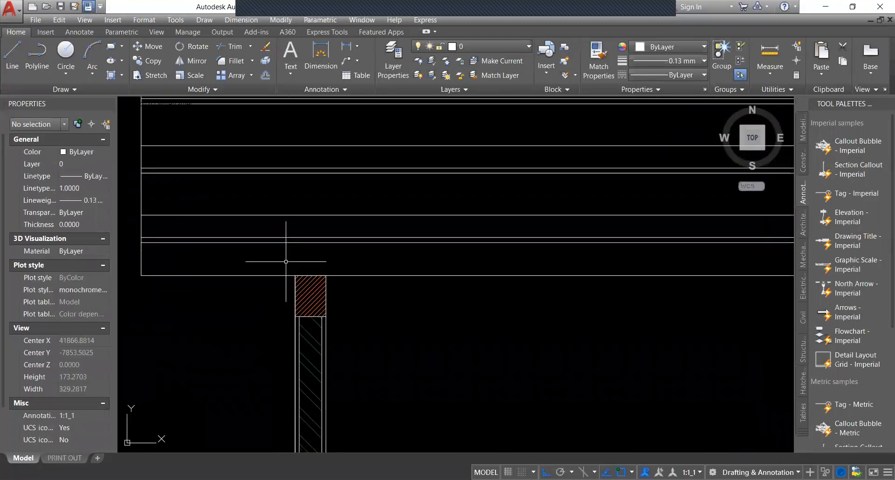
scroll(299, 320, up, 1)
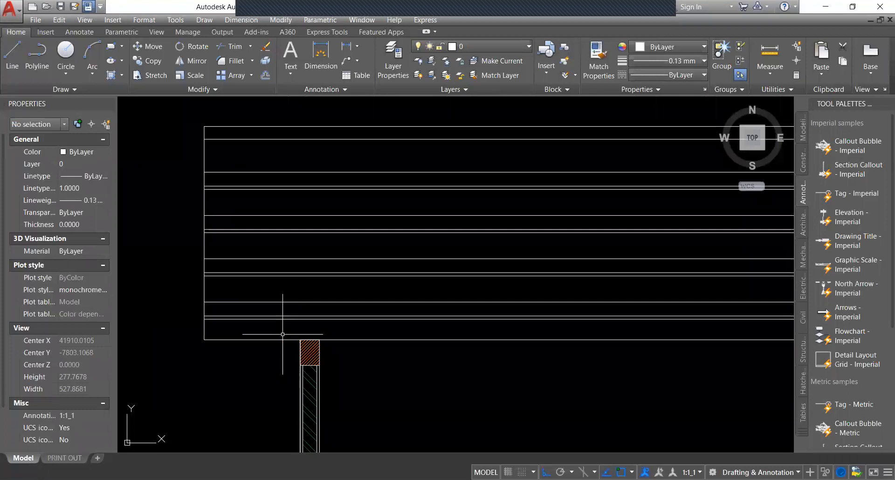
Copy the hatched beam block on top of the left wall straight up to just beneath the second-highest roof line.
middle_drag(292, 329, 289, 360)
click(287, 368)
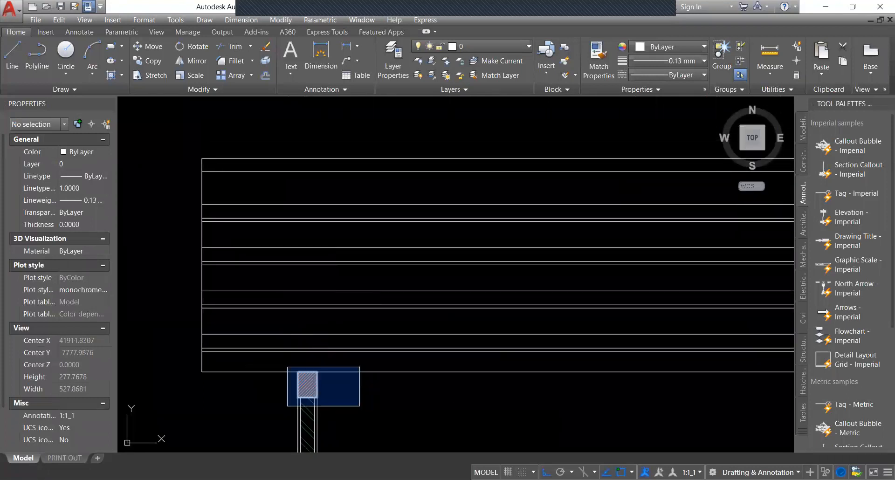
click(360, 405)
key(Return)
click(316, 372)
scroll(309, 195, up, 2)
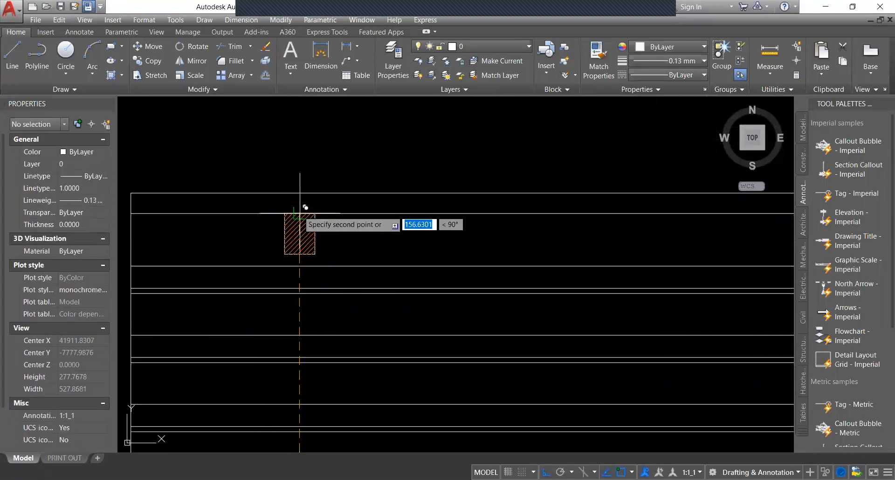
click(300, 214)
scroll(298, 213, down, 3)
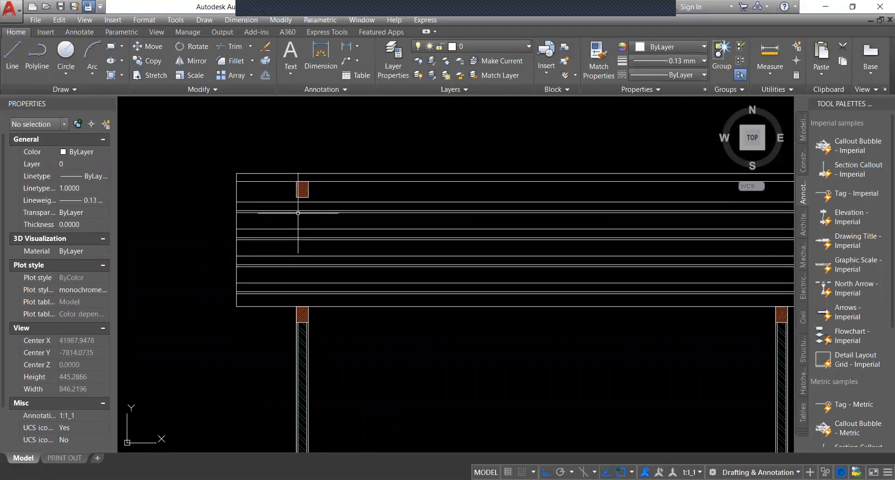
Draw two vertical lines joining the left and right edges of the upper hatched block to the hatched block on the left wall.
scroll(301, 203, up, 2)
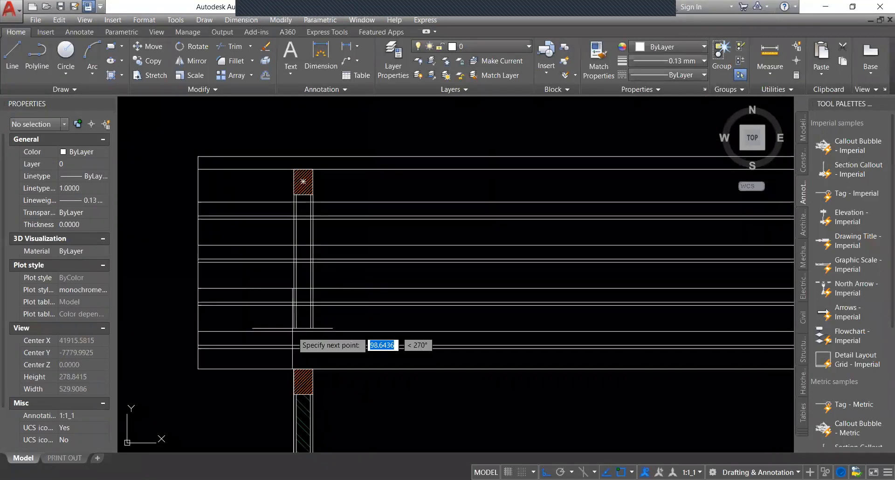
key(l)
key(space)
click(312, 195)
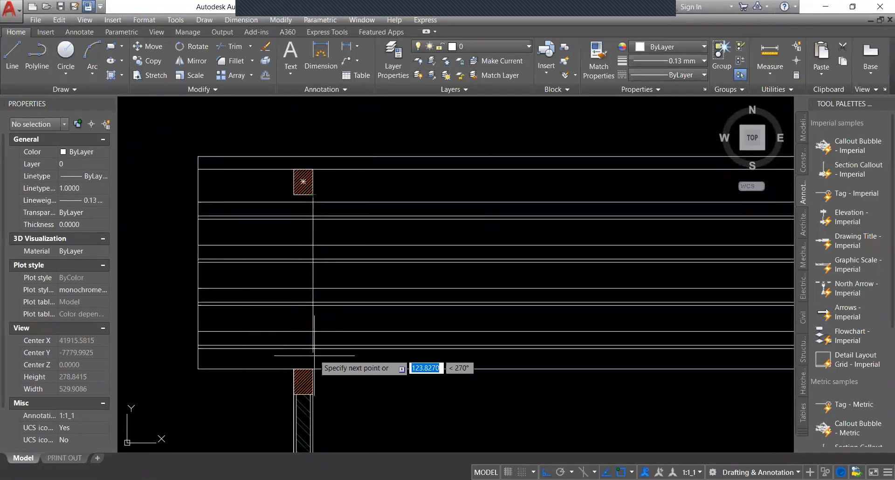
click(313, 369)
key(Escape)
key(space)
click(294, 369)
click(294, 195)
key(Escape)
Trim the horizontal roof lines crossing between the two vertical lines that join the hatched blocks above the left wall.
click(302, 200)
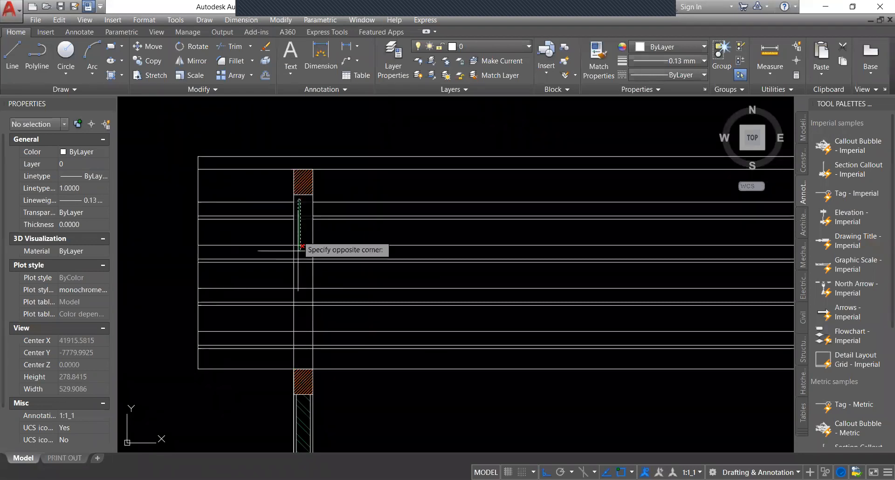
Hatch the left wall's upper section between the two beams in the roof area.
key(Escape)
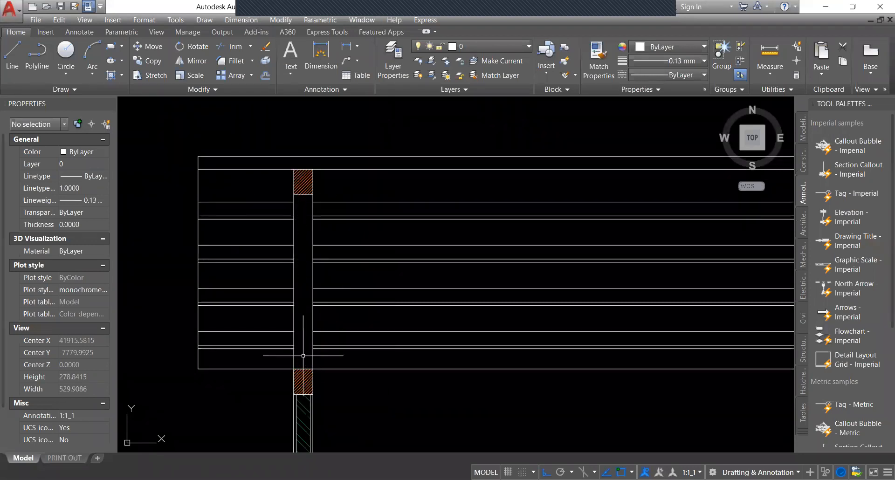
key(space)
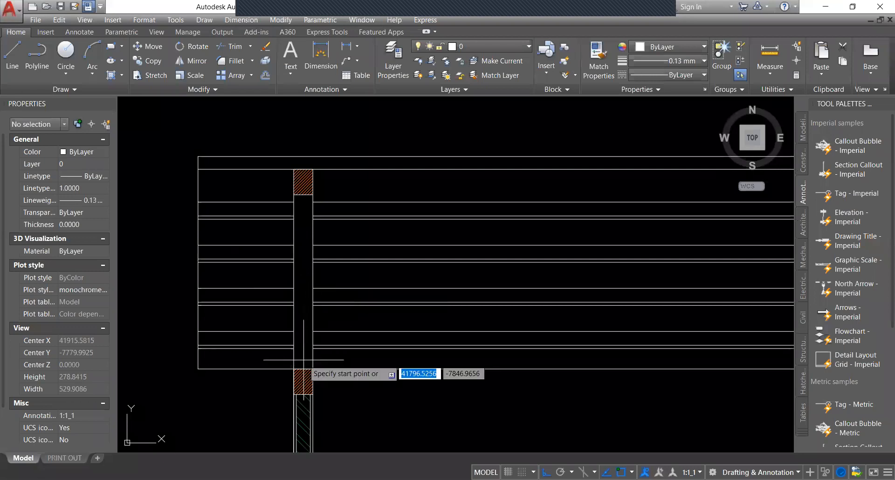
key(Escape)
mouse_move(295, 194)
middle_down()
mouse_move(305, 204)
mouse_move(315, 197)
middle_up()
scroll(305, 204, down, 2)
text(H)
key(space)
click(310, 198)
key(space)
Match the new hatch's properties to the existing hatch of the wall below the lower beam.
text(MA)
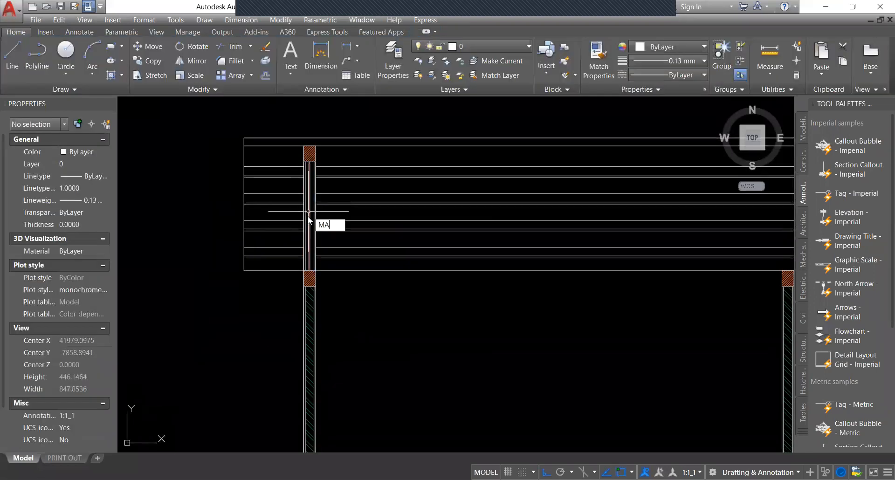
key(space)
scroll(310, 282, up, 2)
click(308, 298)
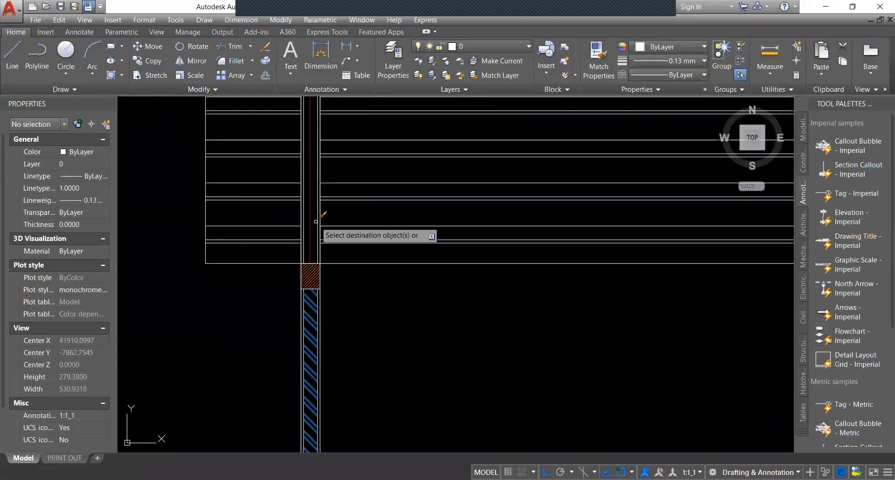
click(315, 206)
scroll(317, 215, down, 4)
middle_drag(343, 212, 330, 267)
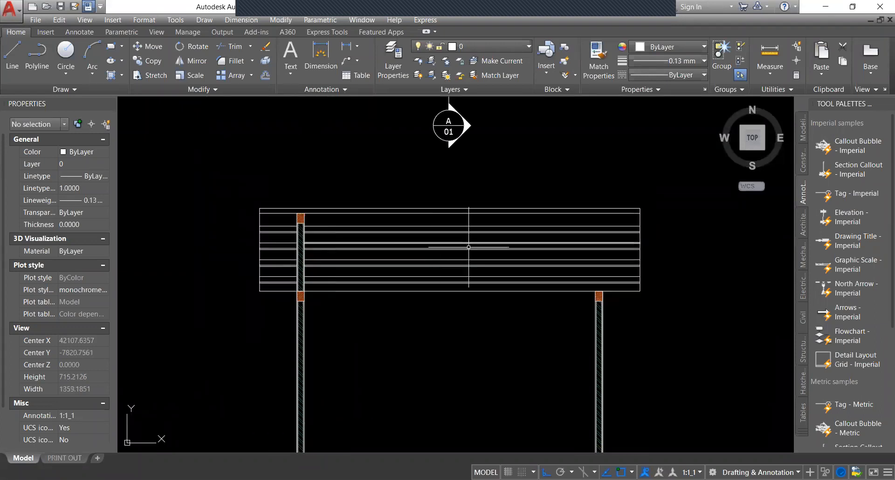
Mirror the left wall's upper section and top beam about the roof's vertical centreline onto the right wall.
scroll(309, 220, up, 6)
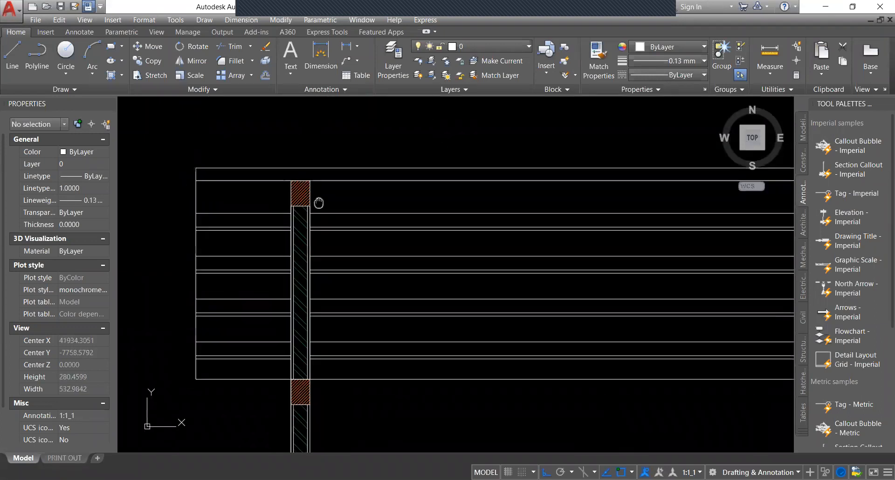
scroll(319, 205, up, 4)
click(314, 209)
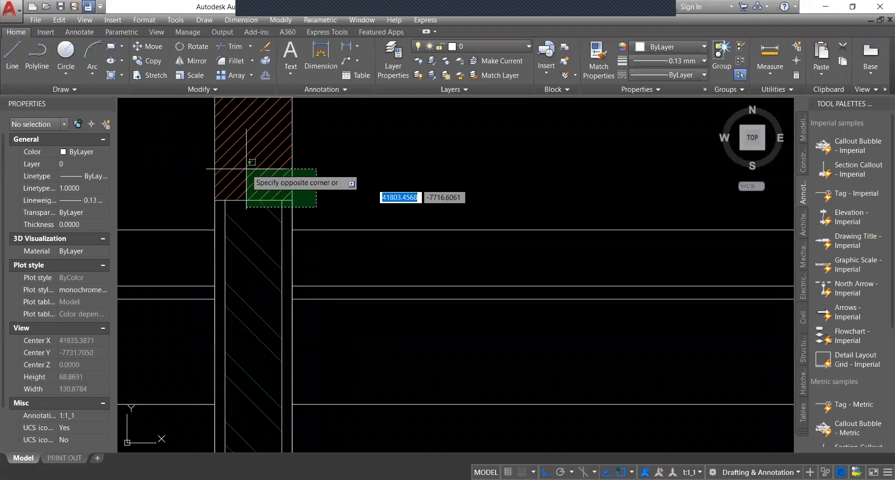
scroll(234, 177, down, 3)
click(239, 187)
scroll(289, 179, down, 4)
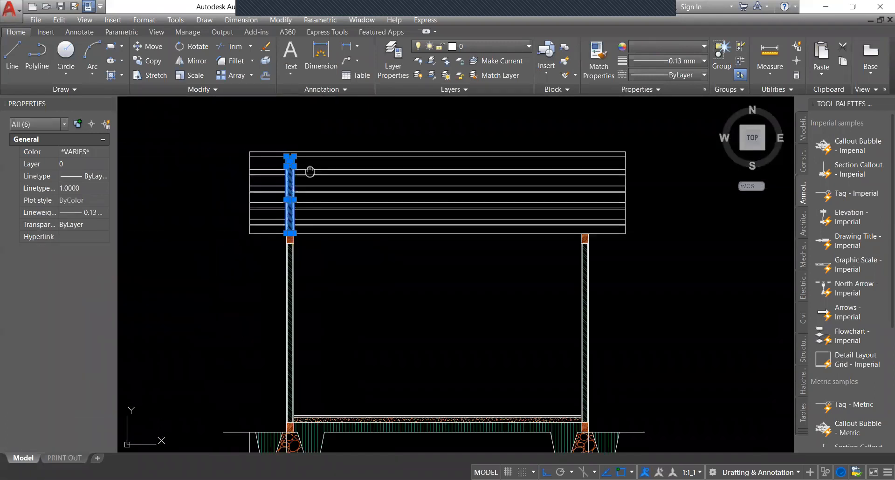
middle_drag(454, 234, 409, 264)
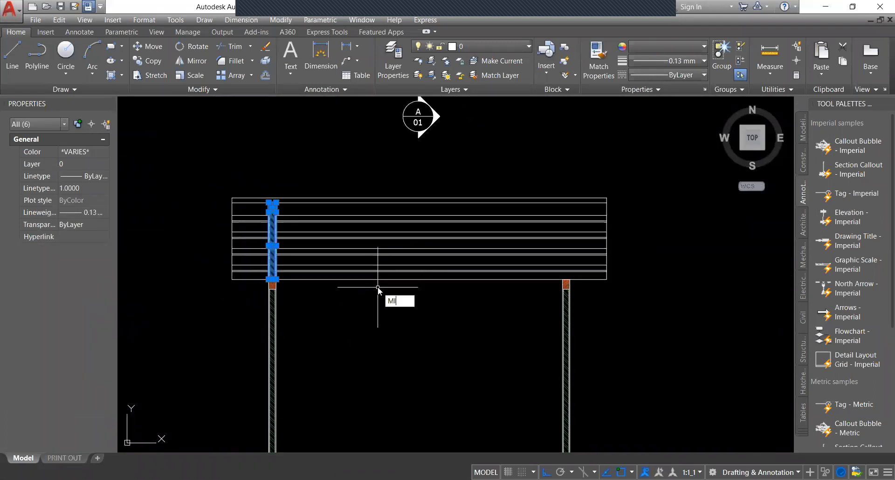
key(Return)
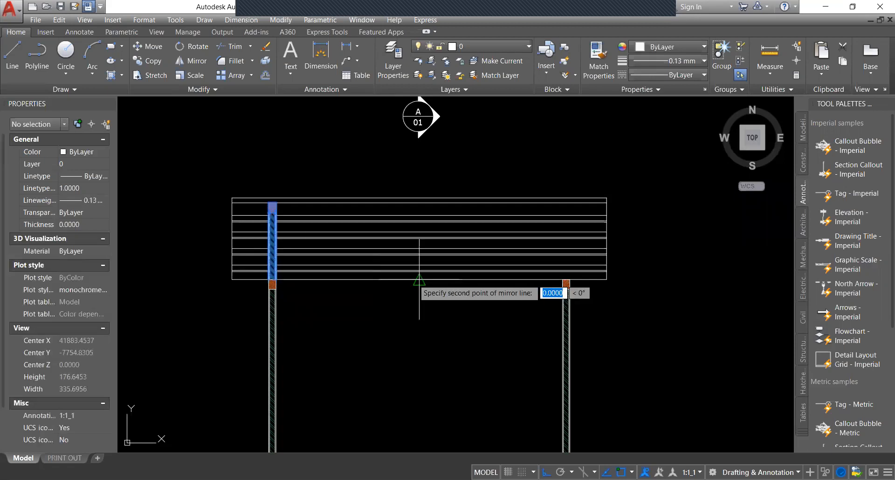
scroll(550, 219, up, 5)
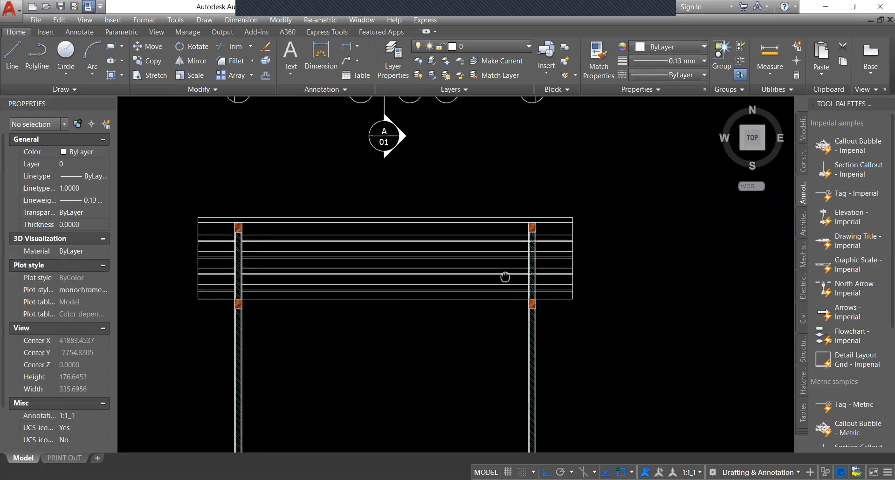
key(Escape)
Trim the horizontal roof lines crossing the outer plaster layer of the right wall's upper section.
middle_drag(504, 208, 494, 192)
right_click(494, 190)
click(498, 196)
scroll(499, 192, up, 4)
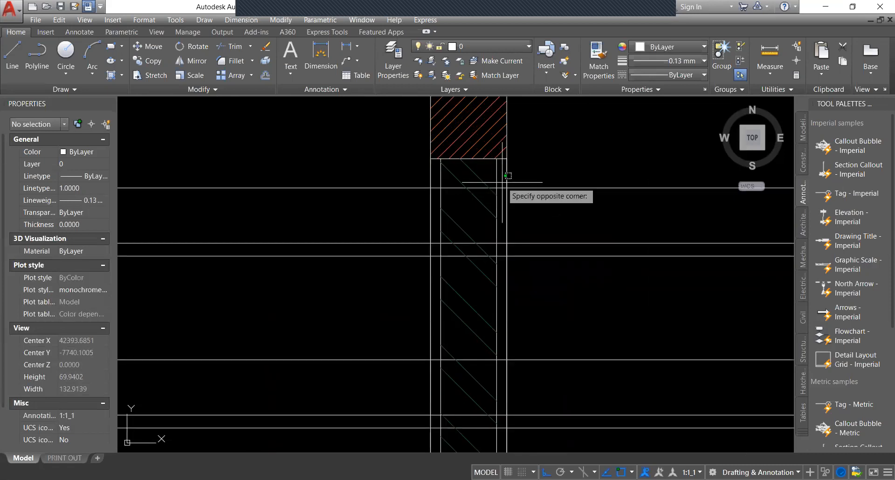
scroll(506, 179, down, 6)
scroll(494, 299, up, 2)
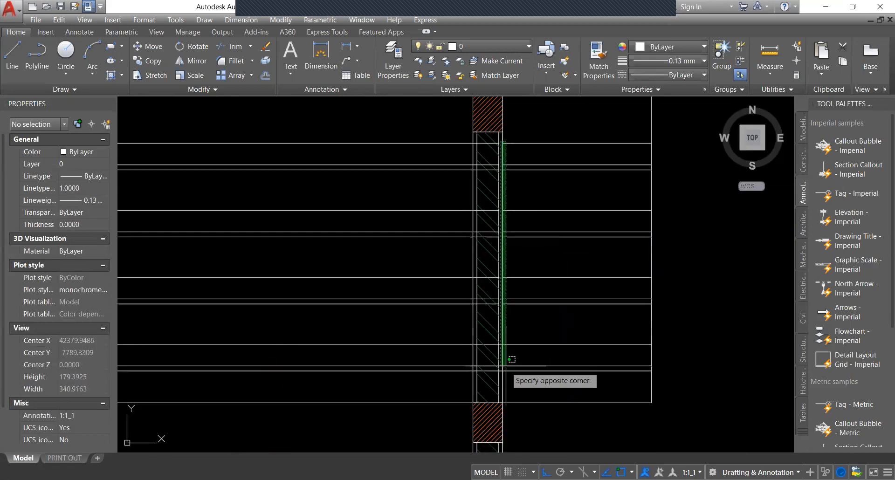
Trim the horizontal roof lines crossing the inner plaster layer of the right wall's upper section.
scroll(480, 375, up, 6)
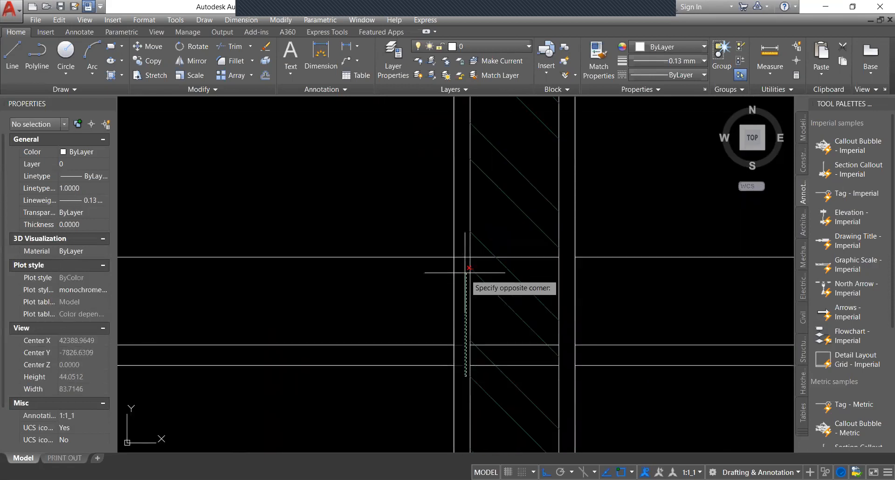
scroll(461, 254, down, 5)
scroll(441, 205, up, 5)
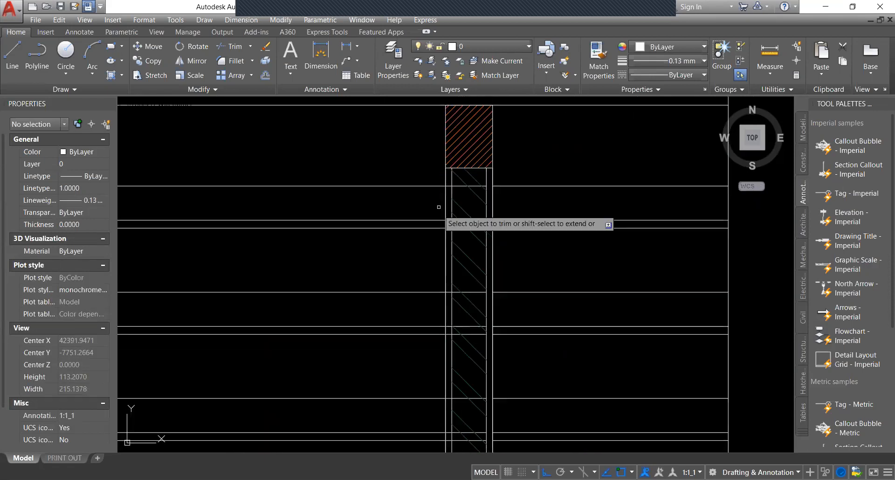
click(454, 161)
click(450, 327)
scroll(449, 326, down, 5)
middle_drag(448, 326, 448, 237)
scroll(448, 288, up, 5)
scroll(442, 342, down, 5)
scroll(443, 304, up, 5)
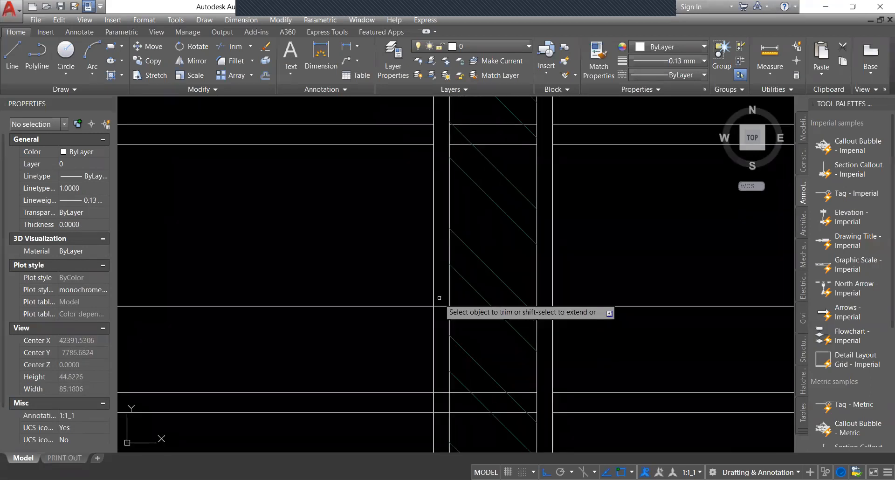
click(439, 299)
click(446, 421)
Delete the leftover roof line segments inside the hatched core of the right wall's upper section.
key(Escape)
scroll(450, 352, down, 6)
click(433, 135)
click(506, 378)
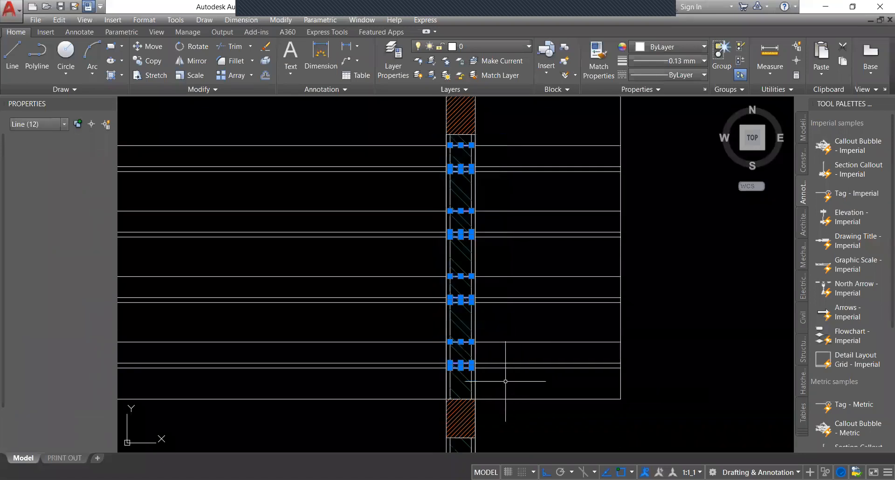
key(Delete)
Measure the distance between the centres of the two top beams with a temporary linear dimension, and delete the dimension.
scroll(490, 300, down, 8)
scroll(434, 276, up, 2)
scroll(397, 262, down, 2)
mouse_move(410, 288)
middle_down()
mouse_move(420, 268)
mouse_move(429, 296)
mouse_move(401, 316)
middle_up()
scroll(408, 262, up, 2)
scroll(424, 277, down, 2)
mouse_move(392, 182)
middle_down()
mouse_move(379, 245)
mouse_move(397, 192)
middle_up()
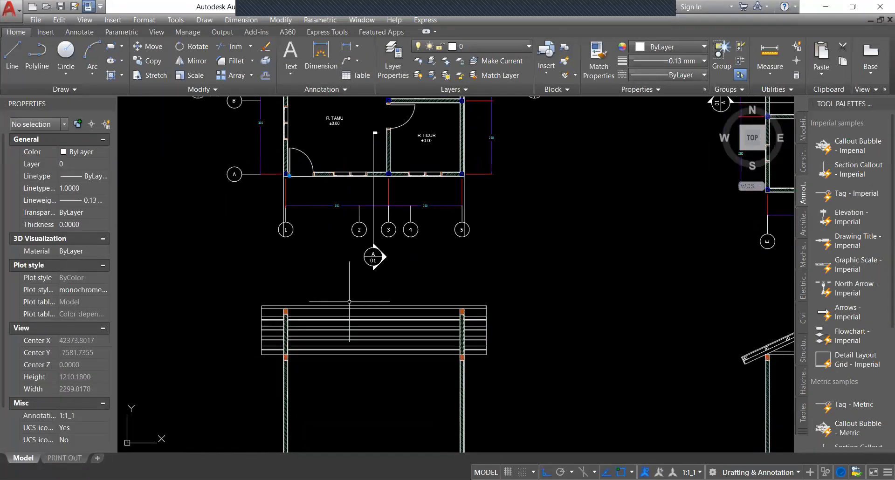
middle_drag(297, 309, 313, 307)
key(Return)
scroll(313, 307, up, 4)
click(294, 318)
click(742, 319)
click(724, 254)
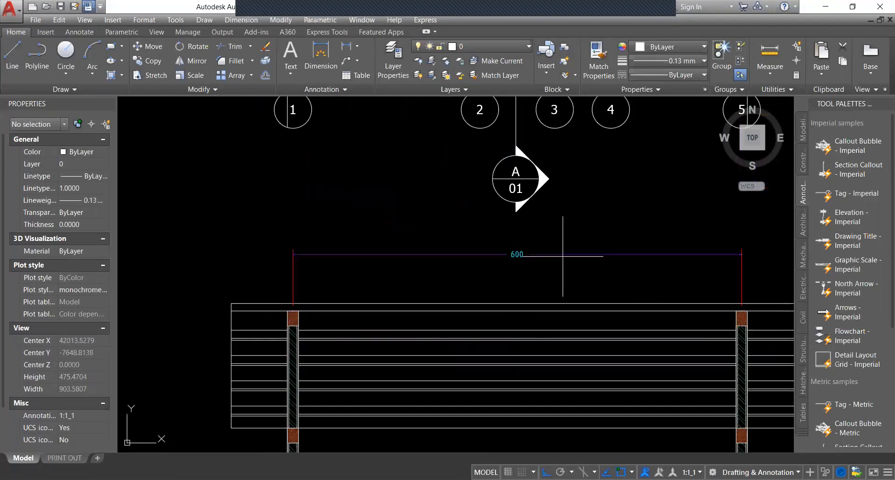
click(563, 256)
click(529, 235)
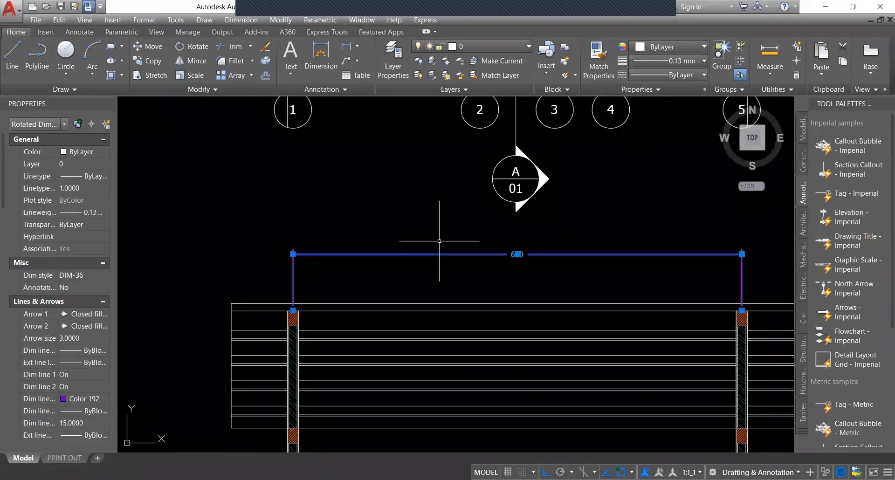
key(Delete)
Draw a vertical construction line through the centre of the left wall's top beam.
scroll(469, 215, down, 5)
scroll(489, 256, up, 3)
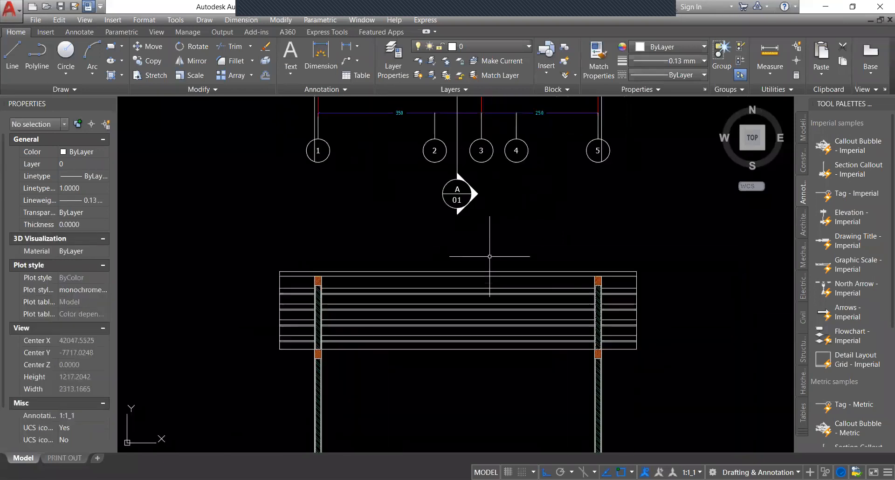
scroll(491, 256, down, 4)
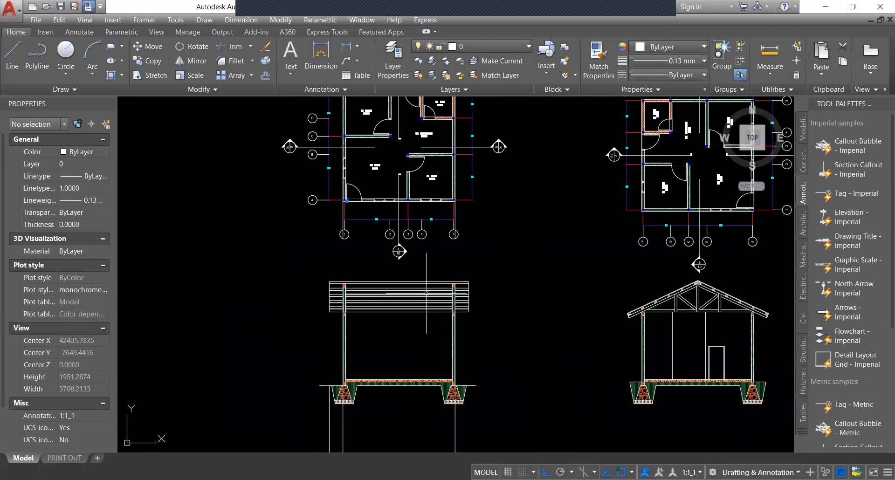
scroll(375, 290, up, 4)
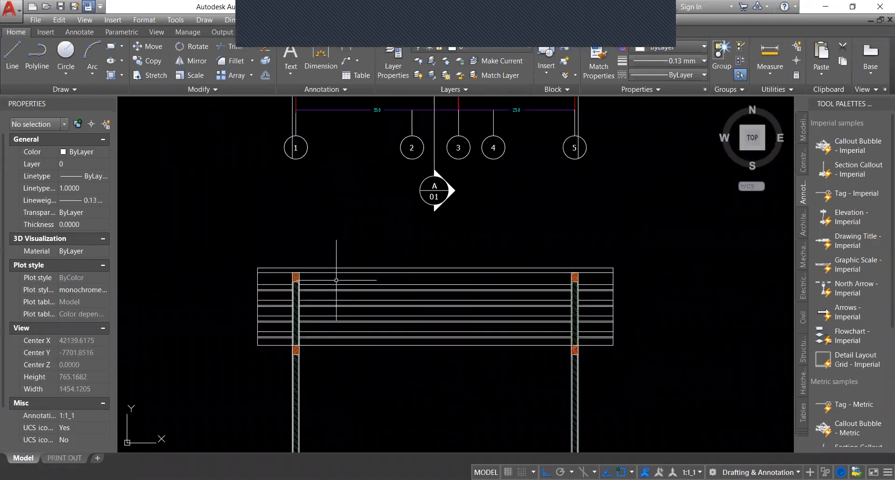
scroll(287, 278, up, 2)
text(xl v)
click(302, 270)
key(Escape)
click(323, 230)
click(259, 207)
scroll(352, 208, down, 2)
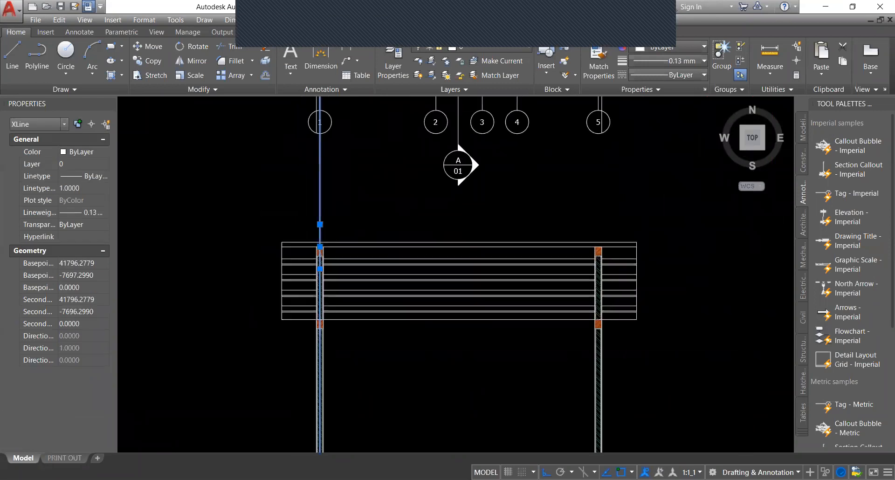
middle_drag(338, 210, 334, 242)
key(Escape)
Offset the vertical construction line 150 three times in succession towards the right wall.
scroll(334, 242, up, 4)
click(329, 235)
click(262, 226)
text(O)
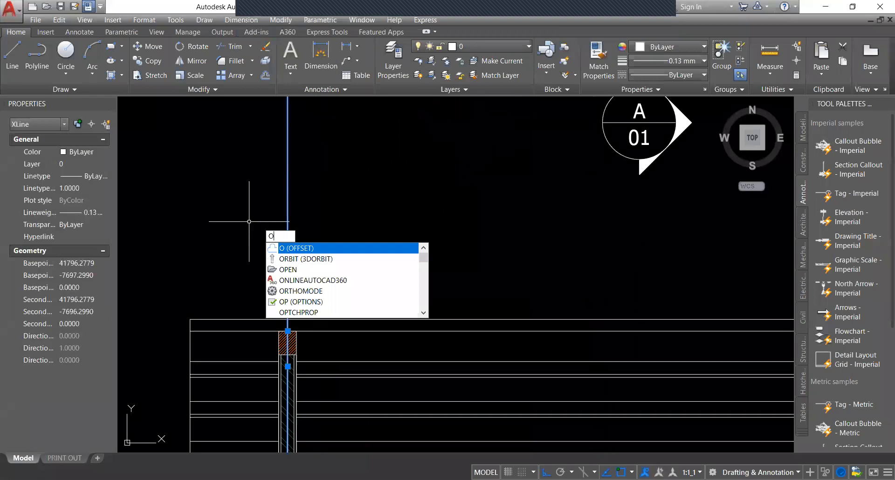
key(Return)
text(150)
key(Return)
click(288, 190)
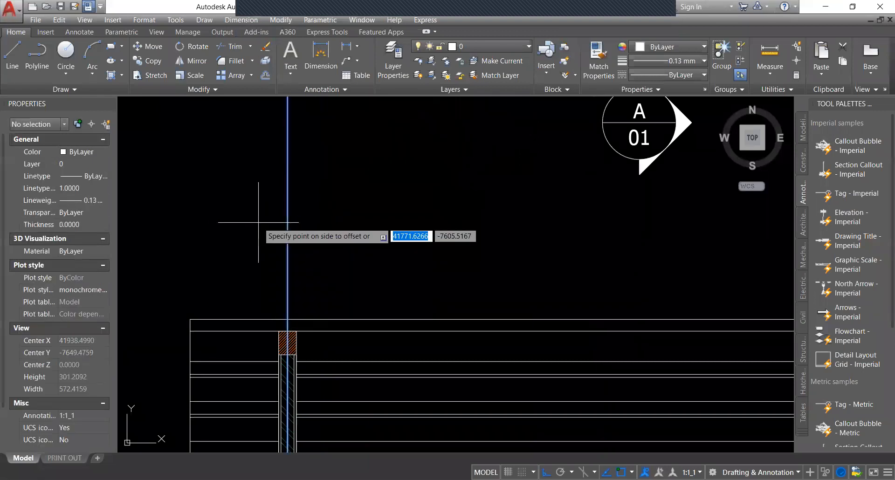
scroll(334, 206, down, 4)
click(387, 203)
click(385, 204)
click(463, 215)
click(456, 213)
click(459, 215)
Examine the construction lines' spacing across the roof and the truss and purlins in the neighbouring section.
scroll(476, 242, down, 5)
scroll(491, 268, up, 2)
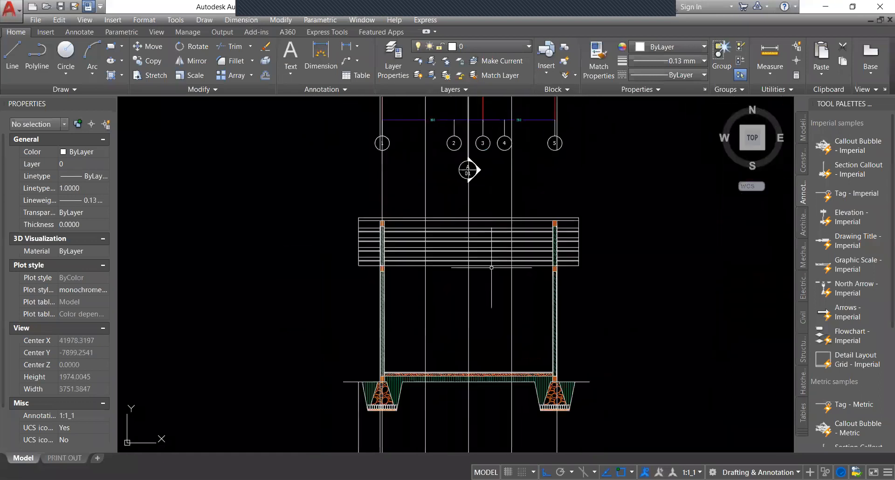
scroll(436, 242, up, 4)
scroll(430, 216, up, 4)
scroll(414, 200, down, 4)
scroll(419, 208, up, 2)
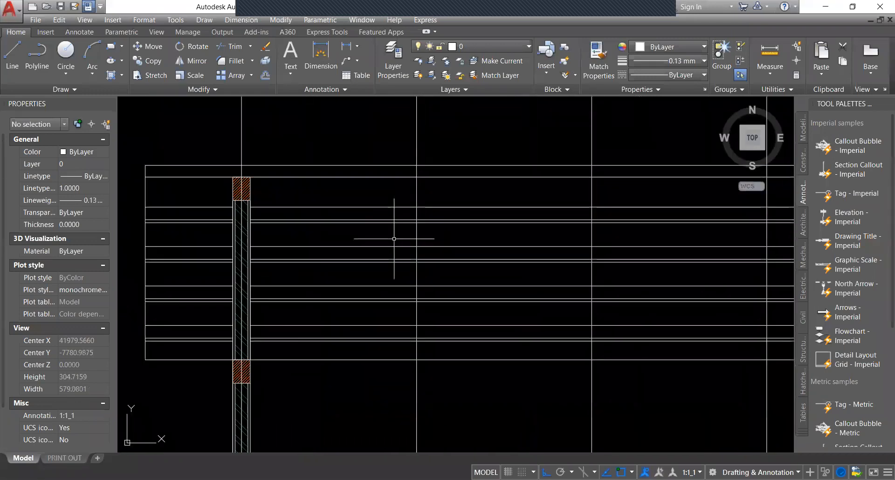
scroll(394, 239, down, 1)
scroll(382, 234, down, 5)
scroll(372, 289, up, 3)
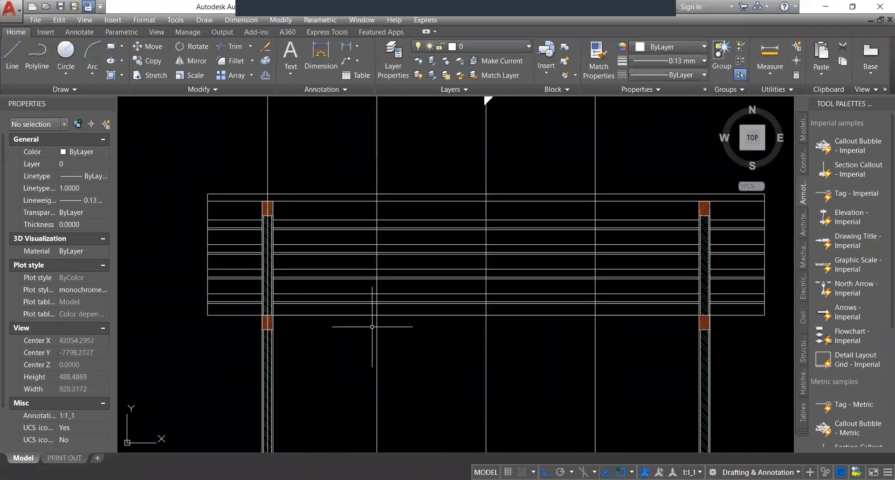
scroll(387, 314, down, 3)
scroll(407, 299, up, 5)
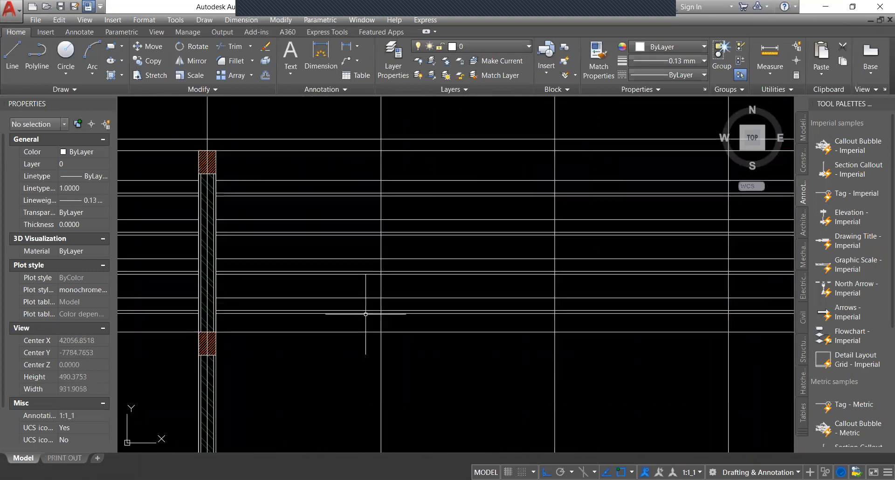
scroll(383, 264, down, 1)
middle_drag(391, 233, 33, 256)
scroll(387, 264, down, 2)
middle_drag(631, 261, 474, 268)
scroll(667, 266, up, 4)
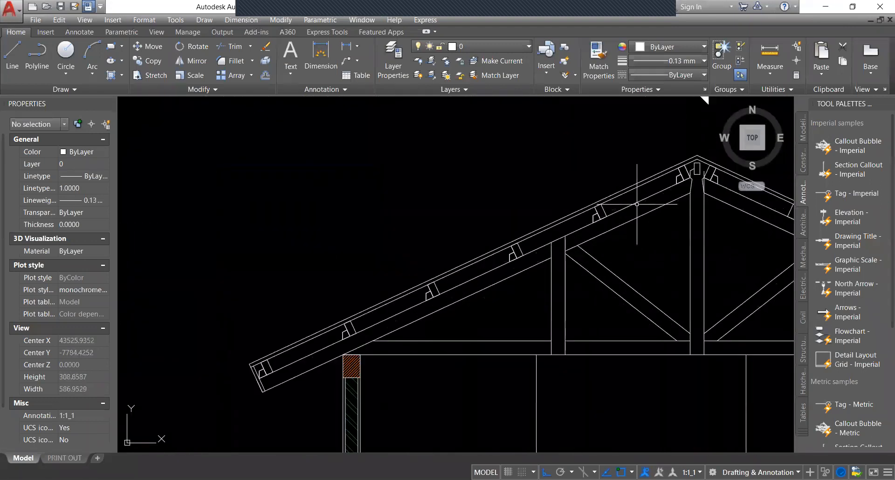
scroll(636, 208, down, 2)
scroll(642, 202, up, 2)
Offset the first construction line inside the left wall by 3 to both sides.
scroll(649, 215, down, 6)
middle_drag(297, 226, 521, 243)
scroll(361, 225, up, 4)
click(407, 208)
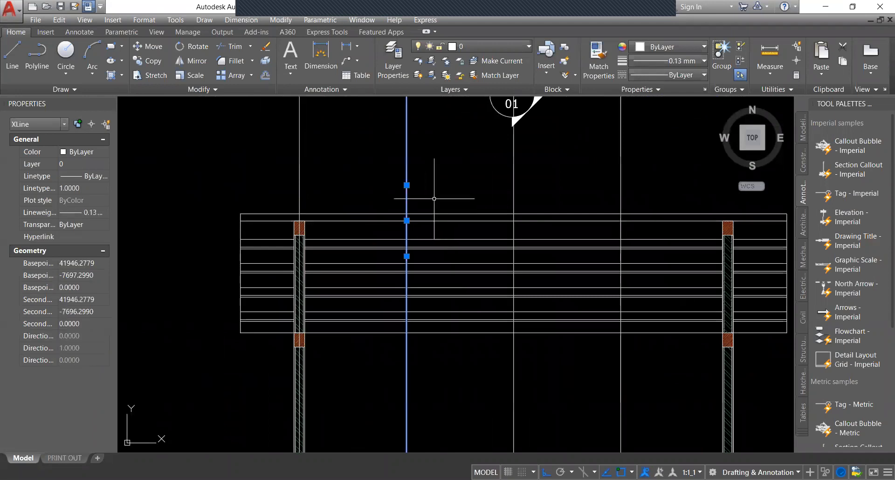
text(o)
key(Return)
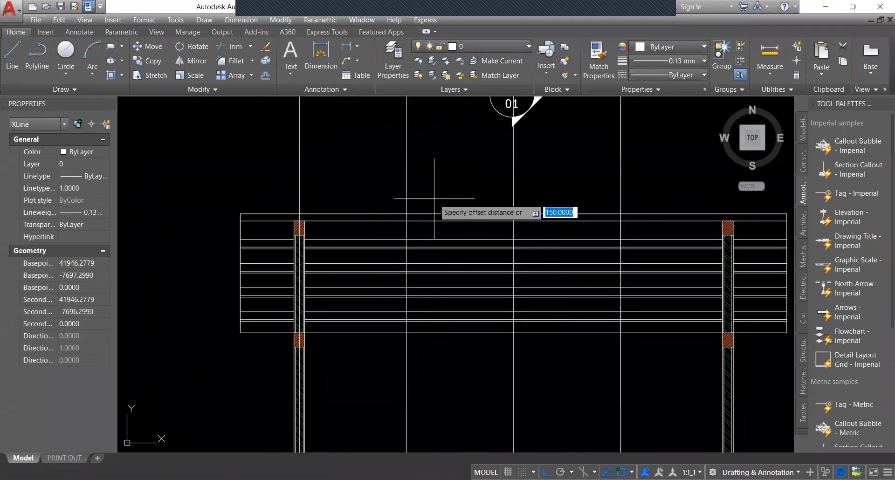
text(3)
key(Return)
click(380, 199)
click(407, 200)
click(446, 200)
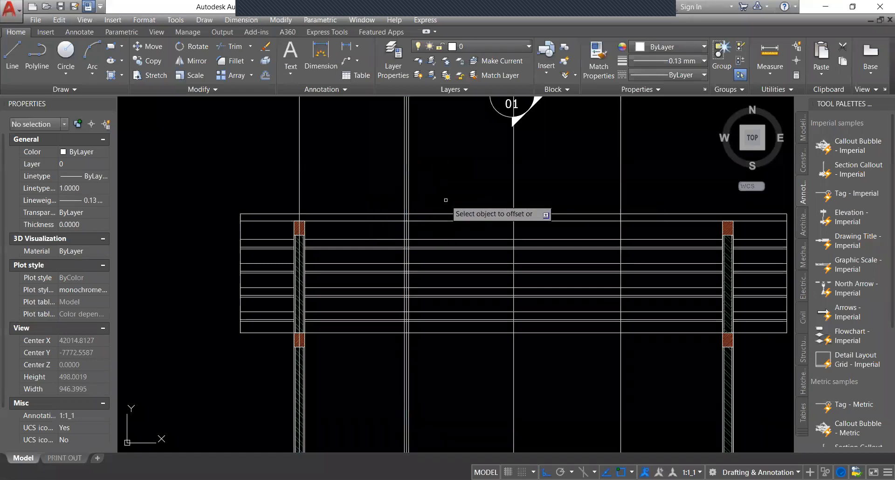
scroll(406, 327, up, 6)
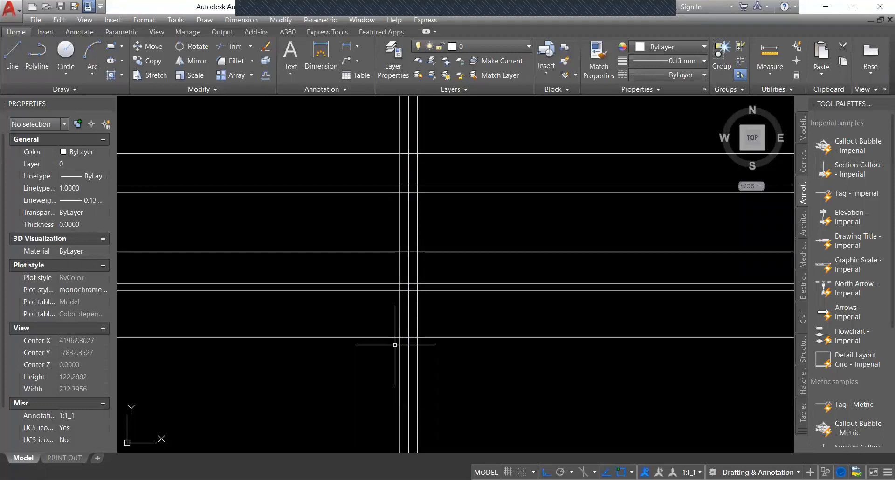
Trim the first truss's three vertical lines at the roof's edge lines and delete the leftover rays above the roof.
text(tr)
key(Return)
key(Return)
scroll(434, 376, down, 6)
scroll(437, 268, up, 4)
scroll(404, 238, down, 3)
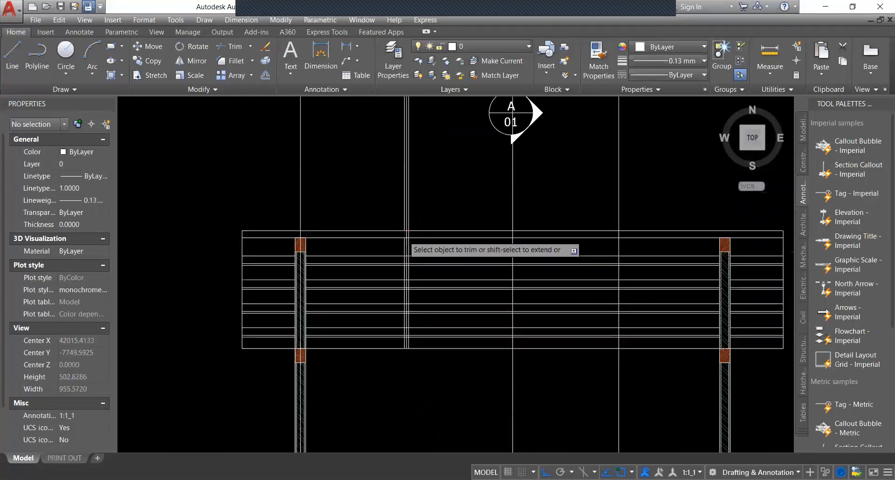
scroll(356, 246, up, 6)
scroll(552, 232, down, 2)
drag(521, 204, 433, 155)
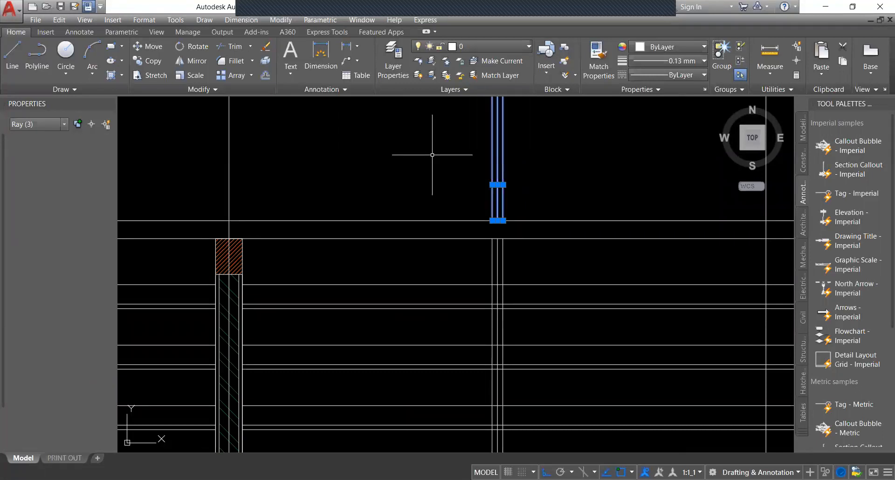
key(Delete)
Copy the first truss's two outer vertical lines onto the other two truss construction lines towards the right wall.
scroll(424, 205, down, 3)
scroll(414, 191, up, 5)
click(404, 181)
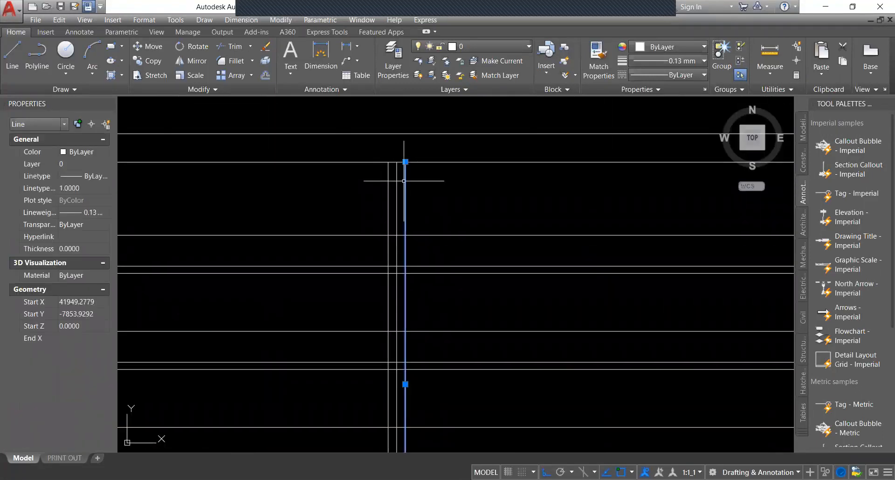
middle_drag(374, 162, 361, 207)
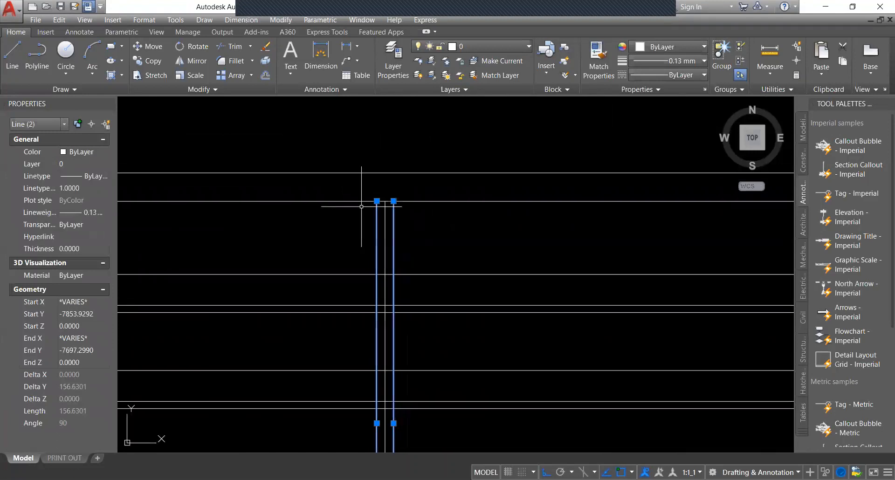
key(Return)
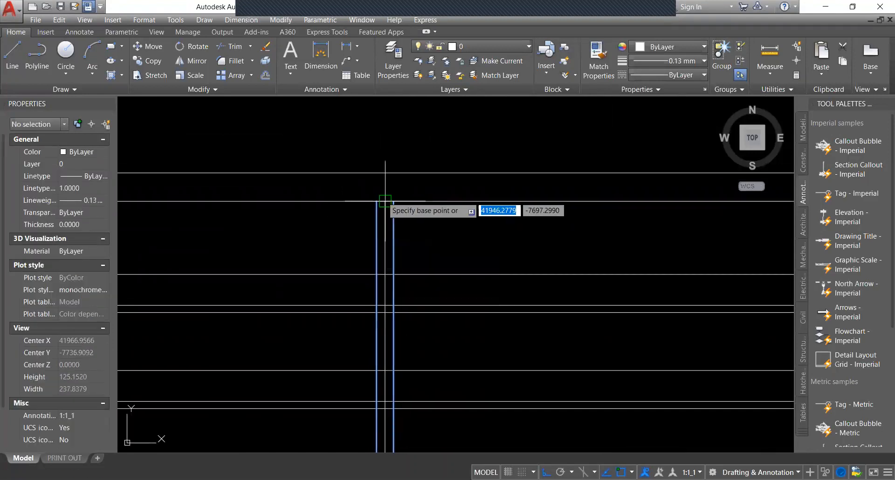
scroll(336, 210, down, 6)
scroll(467, 206, up, 6)
click(382, 214)
scroll(341, 216, down, 6)
scroll(476, 218, up, 2)
scroll(475, 219, up, 2)
click(426, 216)
key(Escape)
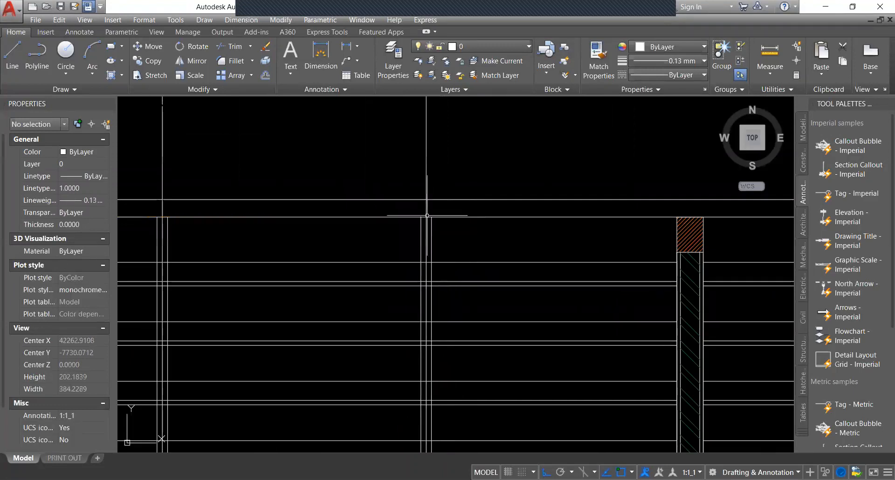
Delete the second and third trusses' vertical construction lines and the first truss's centre line.
scroll(428, 216, down, 4)
click(451, 191)
click(237, 178)
key(Delete)
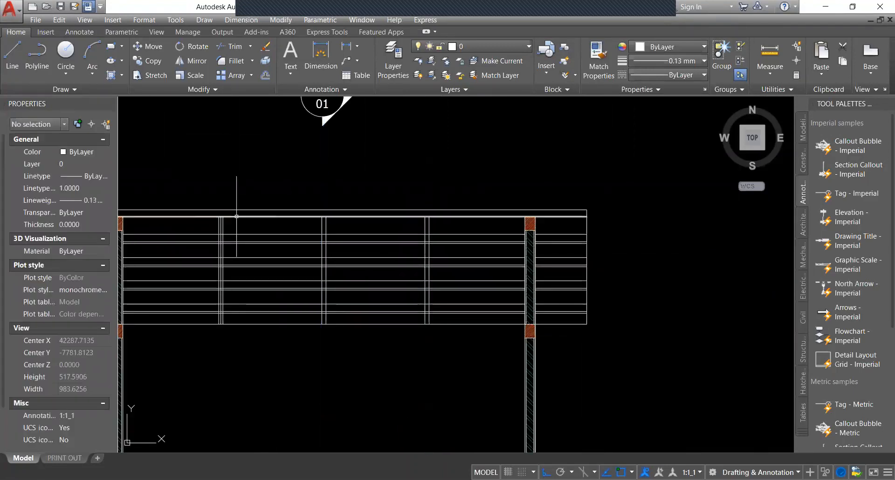
scroll(210, 215, up, 4)
click(207, 244)
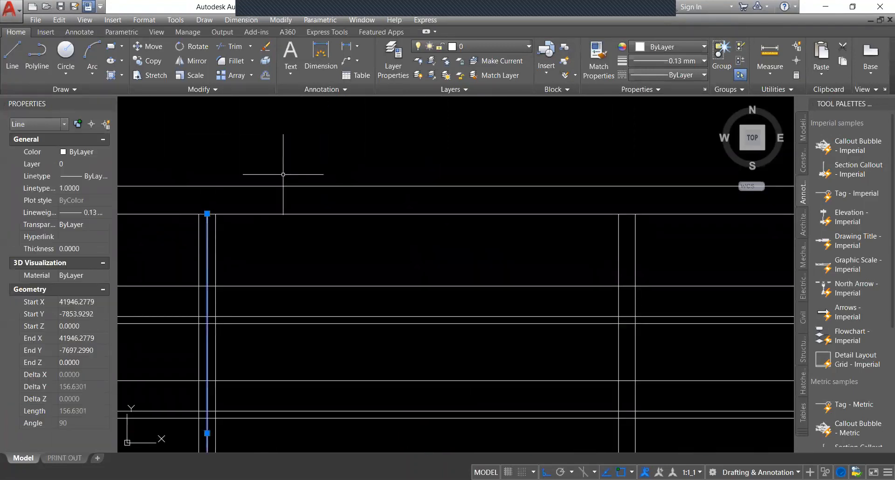
key(Escape)
scroll(283, 174, down, 5)
scroll(366, 224, up, 4)
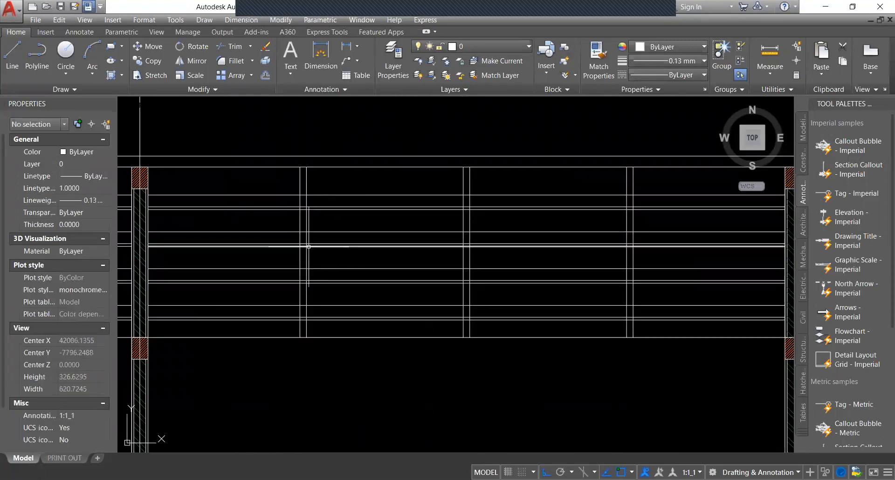
Trim the purlin lines between the paired vertical lines of all three trusses.
click(326, 182)
click(331, 322)
scroll(485, 169, up, 2)
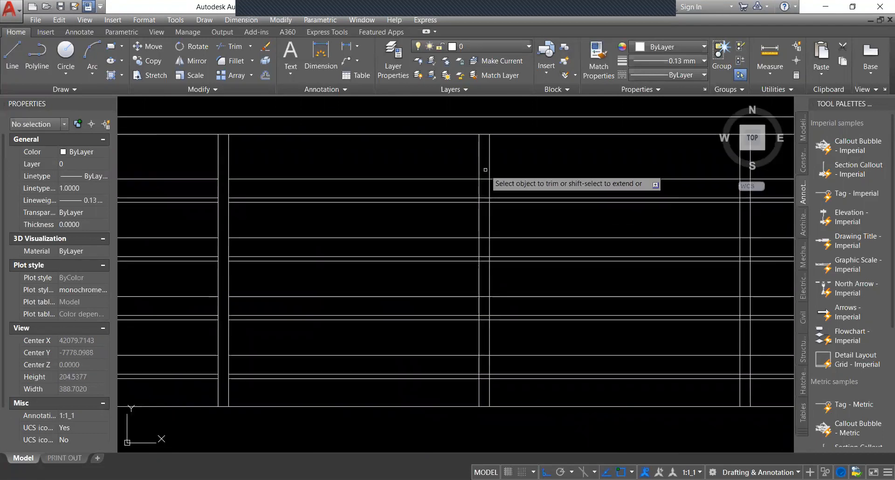
scroll(336, 288, down, 2)
scroll(428, 218, up, 2)
scroll(418, 190, up, 2)
scroll(436, 365, down, 2)
middle_drag(436, 365, 446, 286)
click(423, 344)
key(Escape)
scroll(429, 288, down, 2)
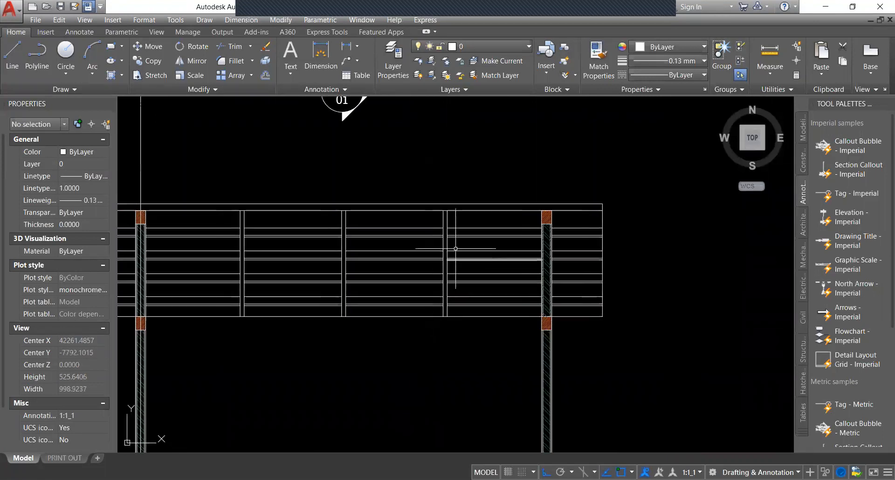
Examine the trimmed trusses and purlins across the longitudinal section's roof.
scroll(456, 248, down, 2)
scroll(464, 238, up, 2)
scroll(475, 234, down, 2)
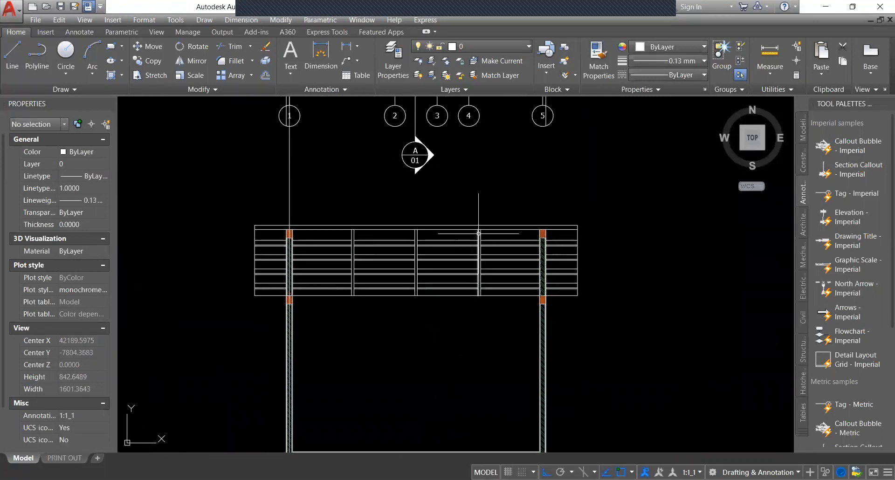
scroll(341, 264, up, 2)
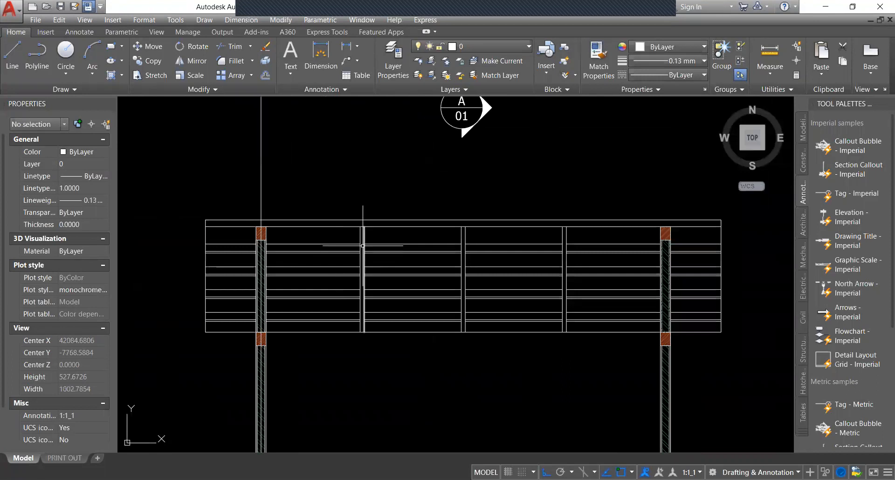
scroll(363, 247, down, 2)
middle_drag(495, 257, 329, 255)
scroll(275, 252, up, 2)
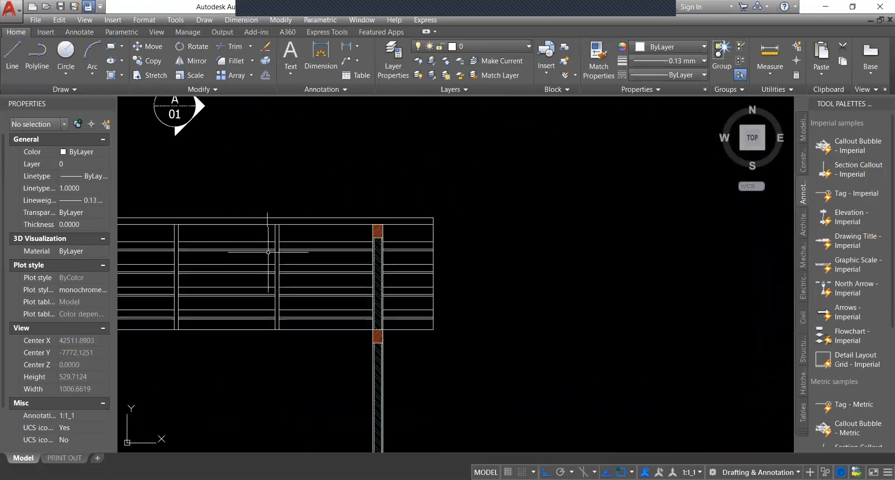
Compare the third truss in the longitudinal section with the posts and ridge of the neighbouring section's truss.
scroll(283, 240, up, 2)
click(275, 224)
scroll(279, 224, down, 4)
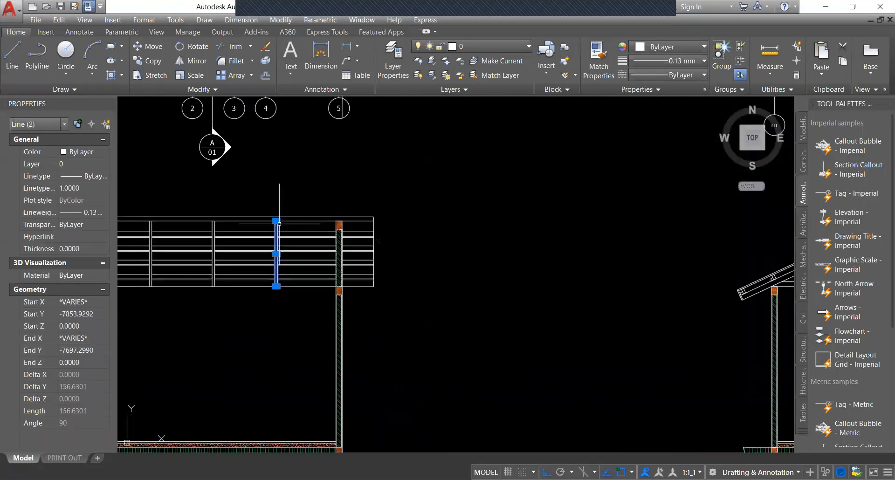
middle_drag(598, 251, 384, 232)
middle_drag(659, 244, 570, 262)
scroll(623, 196, up, 4)
key(Escape)
scroll(518, 172, up, 5)
click(519, 173)
click(500, 208)
scroll(531, 188, down, 7)
scroll(528, 187, down, 2)
middle_drag(358, 193, 598, 207)
middle_drag(270, 203, 508, 216)
scroll(451, 221, up, 4)
click(423, 230)
click(391, 263)
scroll(394, 254, down, 5)
scroll(532, 256, up, 3)
key(Escape)
scroll(594, 247, up, 6)
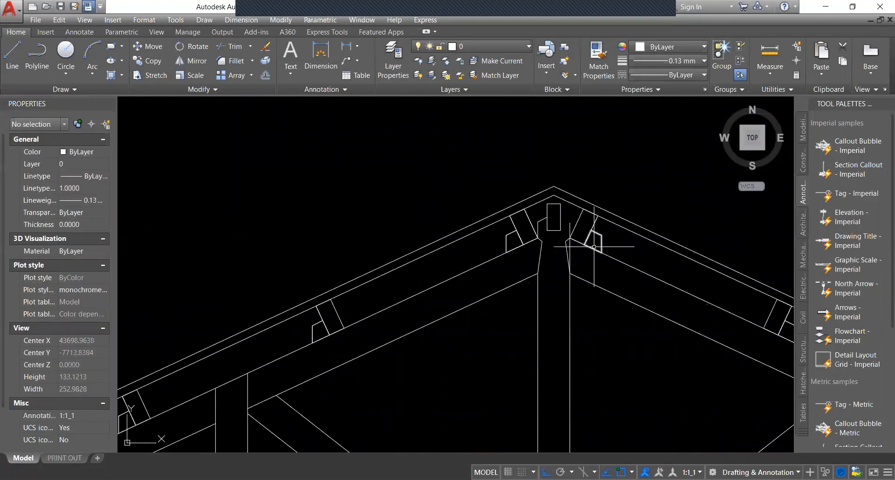
Draw horizontal construction lines through the corners of the purlin just left of the neighbouring section's ridge.
text(xl)
key(space)
text(h)
key(space)
click(523, 244)
click(525, 210)
scroll(532, 233, up, 2)
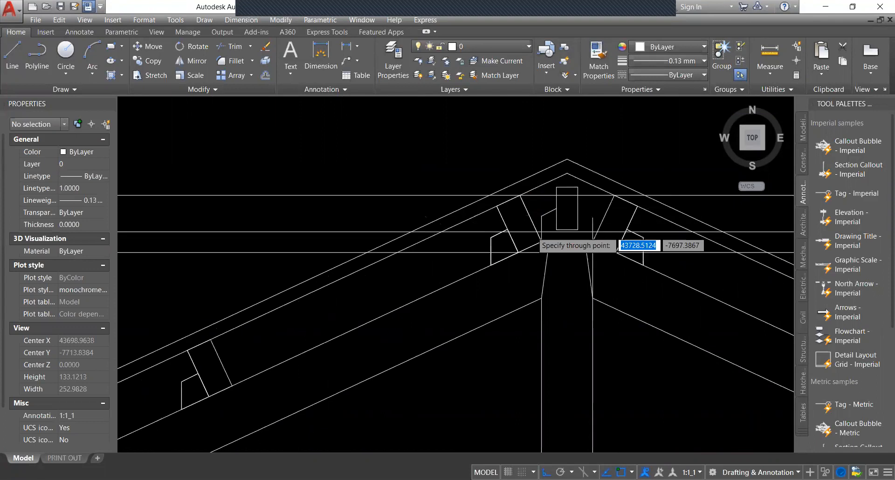
click(547, 247)
key(Escape)
Check the ridge purlin's construction lines against the longitudinal section's roof and delete them.
scroll(579, 237, down, 7)
middle_drag(331, 251, 322, 292)
scroll(433, 268, up, 6)
scroll(433, 268, down, 4)
click(562, 294)
click(524, 257)
key(Delete)
Draw three horizontal construction lines through the corners of the second purlin below the ridge on the left roof slope.
scroll(639, 254, up, 5)
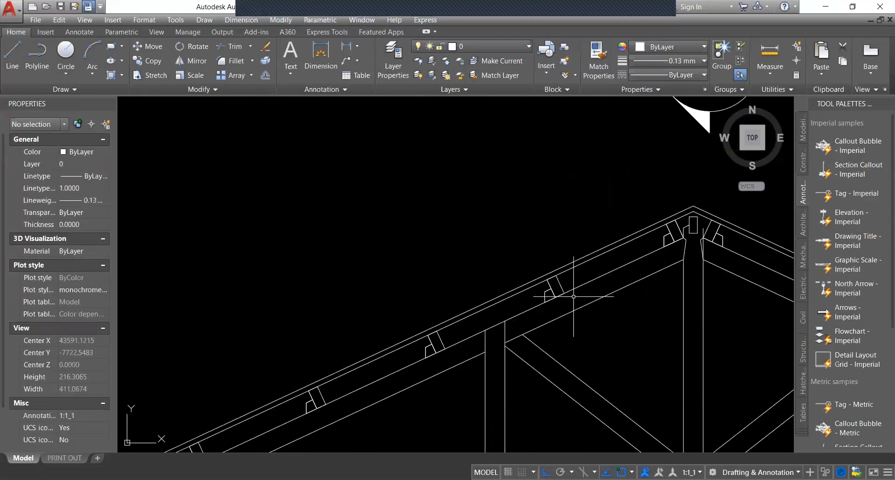
scroll(558, 299, up, 4)
text(xl)
key(Return)
text(h)
key(Return)
click(552, 295)
click(574, 285)
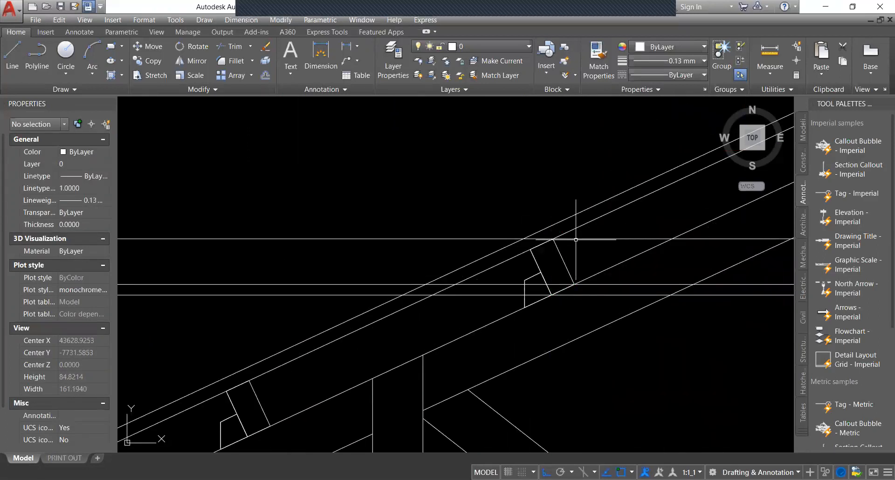
Compare the second purlin's construction lines with the longitudinal section's purlins and delete all three lines.
scroll(576, 240, down, 8)
middle_drag(251, 263, 667, 286)
right_click(667, 286)
click(158, 271)
middle_drag(168, 271, 407, 284)
scroll(382, 283, up, 4)
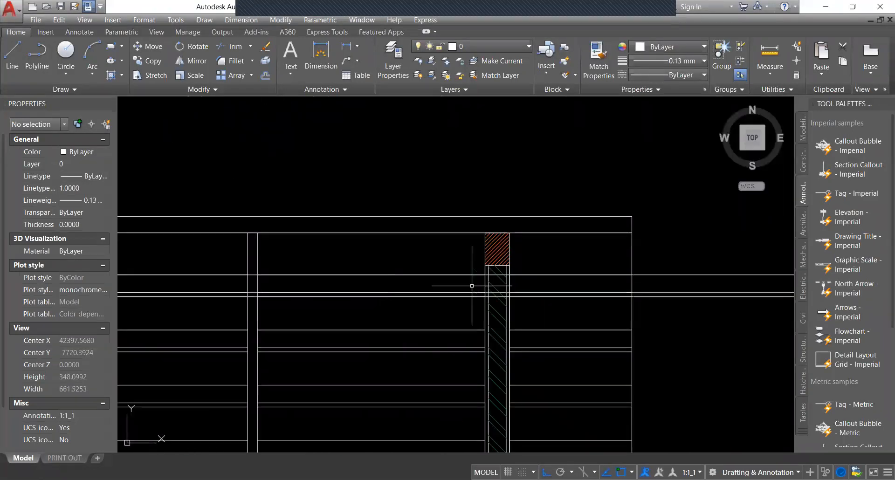
scroll(472, 286, down, 5)
middle_drag(472, 286, 404, 286)
scroll(594, 288, up, 1)
click(424, 274)
click(398, 314)
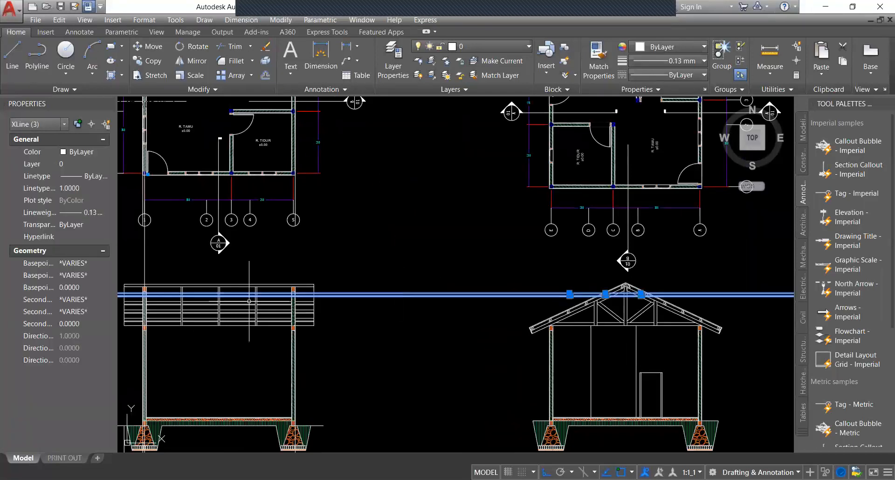
scroll(275, 298, up, 5)
key(Delete)
scroll(439, 298, down, 5)
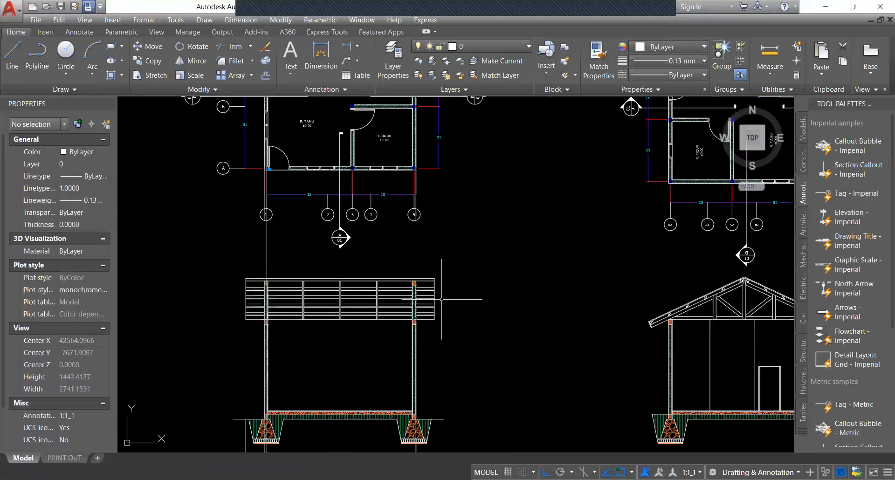
Delete the vertical construction line along axis 1 and the leftover vertical lines below the longitudinal section's foundations.
middle_drag(442, 299, 495, 318)
click(319, 268)
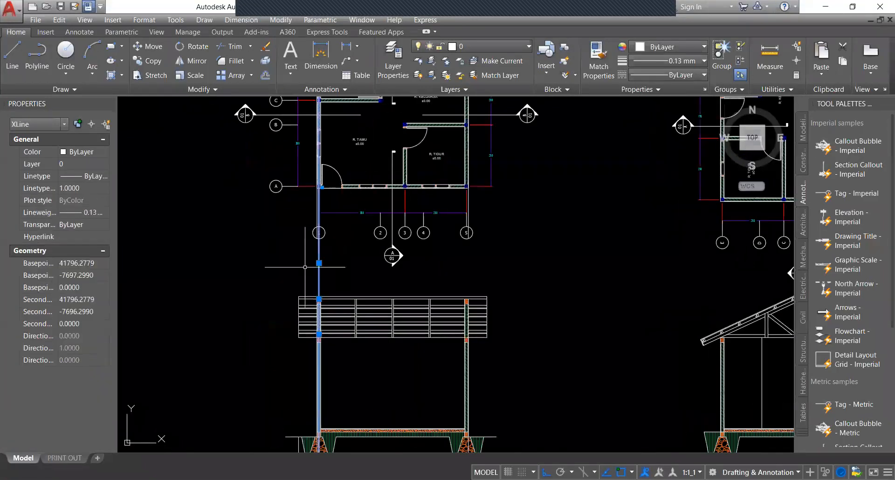
key(Delete)
scroll(345, 269, down, 4)
scroll(426, 366, up, 2)
drag(421, 377, 233, 392)
key(Delete)
Delete the two vertical rays extending above the left floor plan.
scroll(420, 252, down, 4)
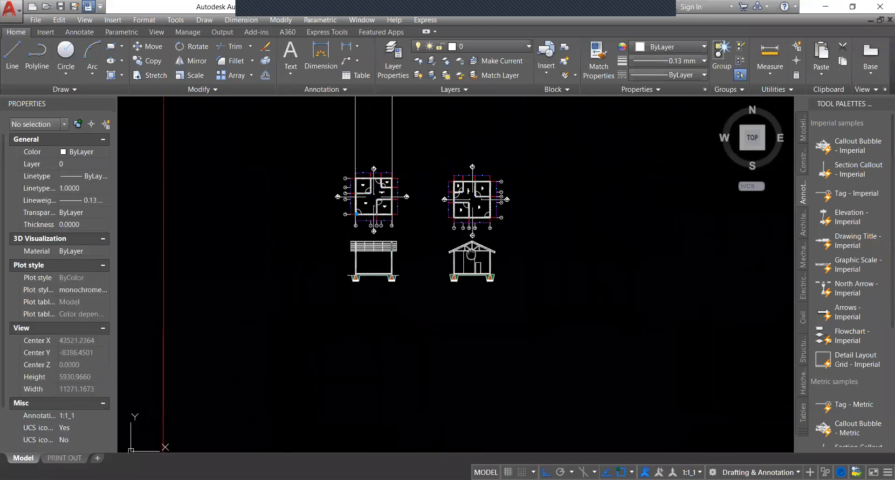
click(404, 154)
click(313, 126)
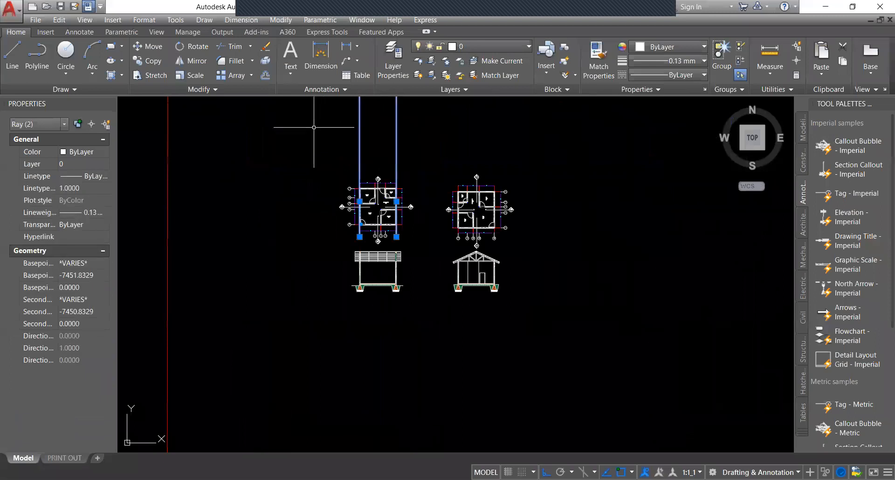
key(Delete)
Add a linear dimension between the bottom midpoints of the left and right foundations below the longitudinal section.
scroll(479, 146, up, 2)
scroll(476, 210, down, 2)
scroll(471, 270, up, 4)
middle_drag(430, 265, 438, 266)
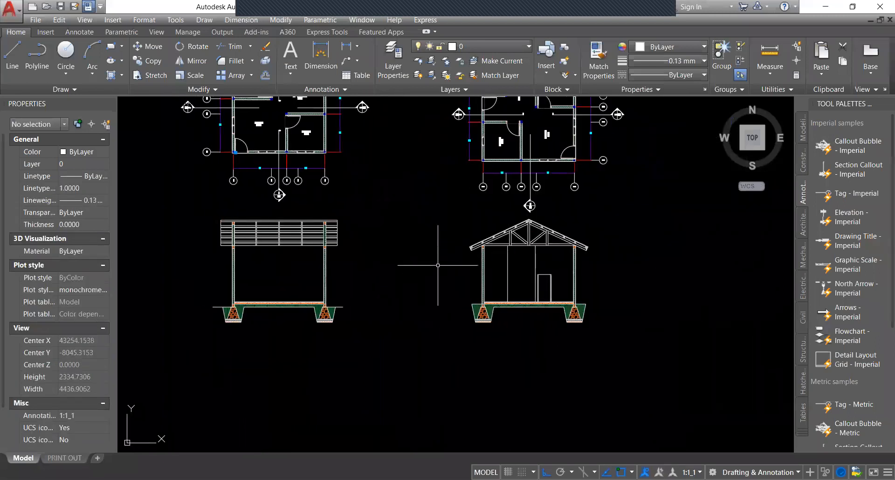
scroll(322, 265, up, 3)
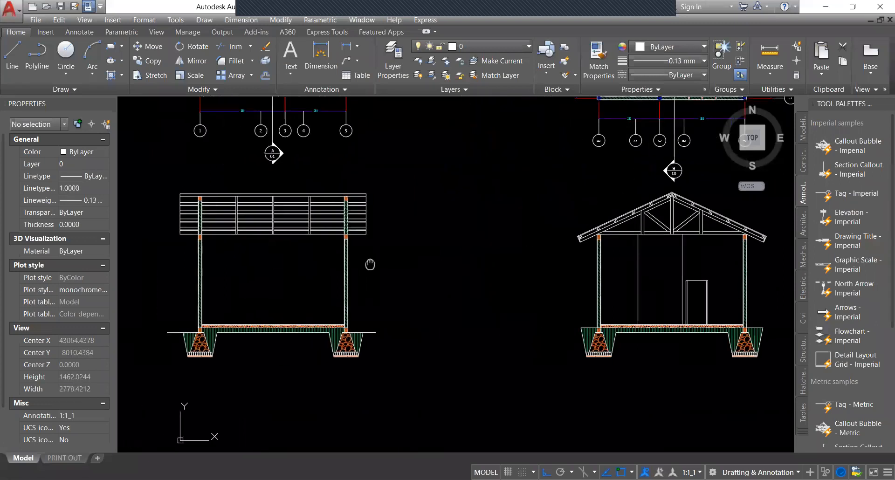
scroll(329, 368, up, 3)
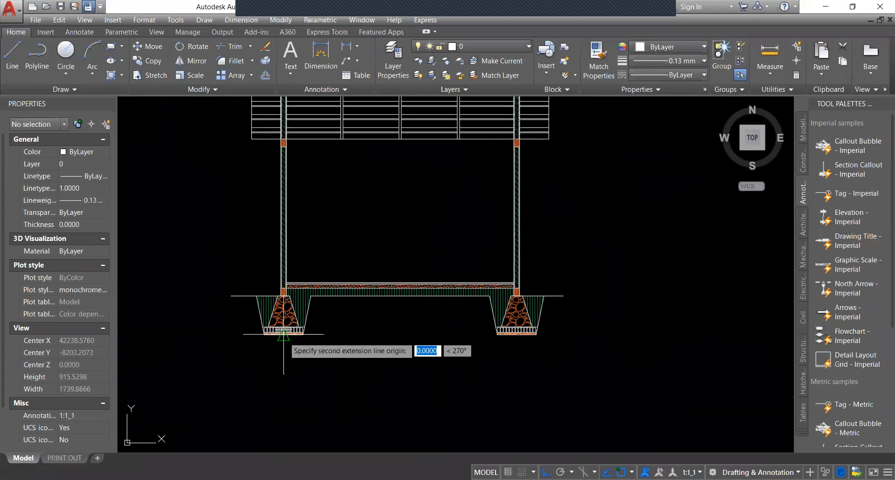
click(516, 335)
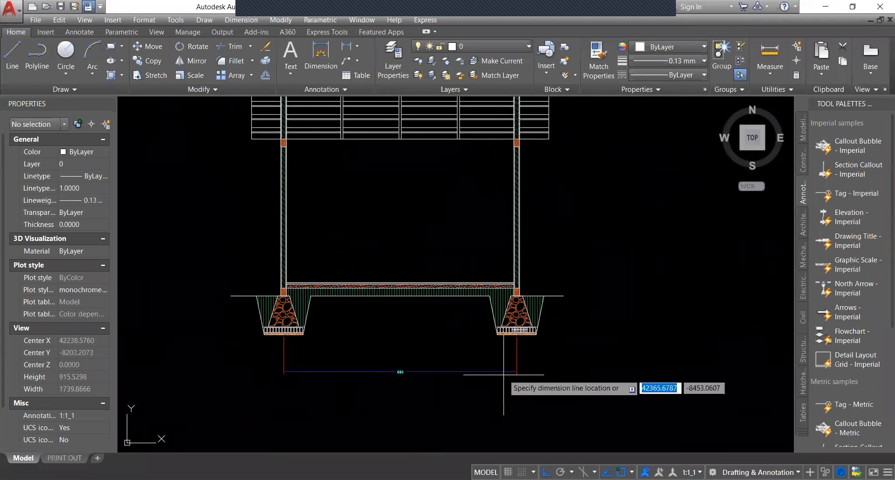
Copy grid bubbles 1 to 5 from the floor plan onto the overall dimension line below the longitudinal section.
scroll(367, 345, down, 5)
scroll(330, 293, up, 9)
click(332, 299)
click(273, 231)
scroll(291, 284, down, 4)
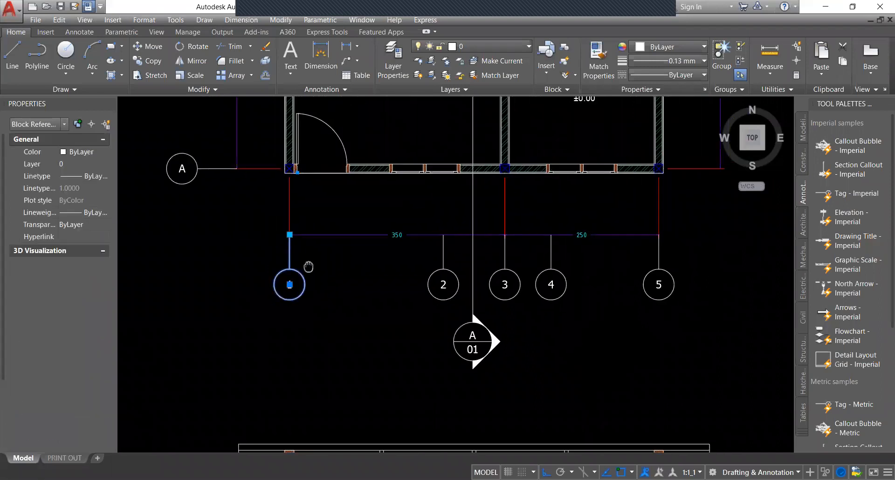
middle_drag(363, 248, 350, 244)
click(355, 226)
click(579, 294)
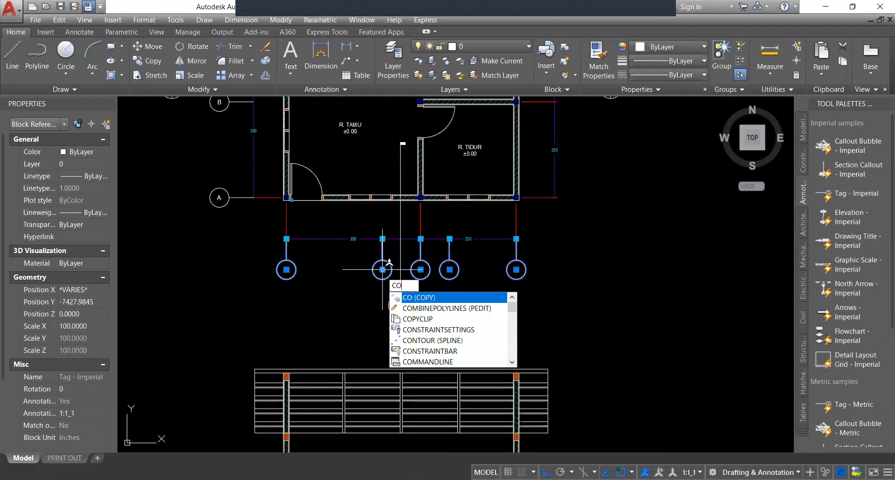
key(Return)
scroll(280, 242, up, 4)
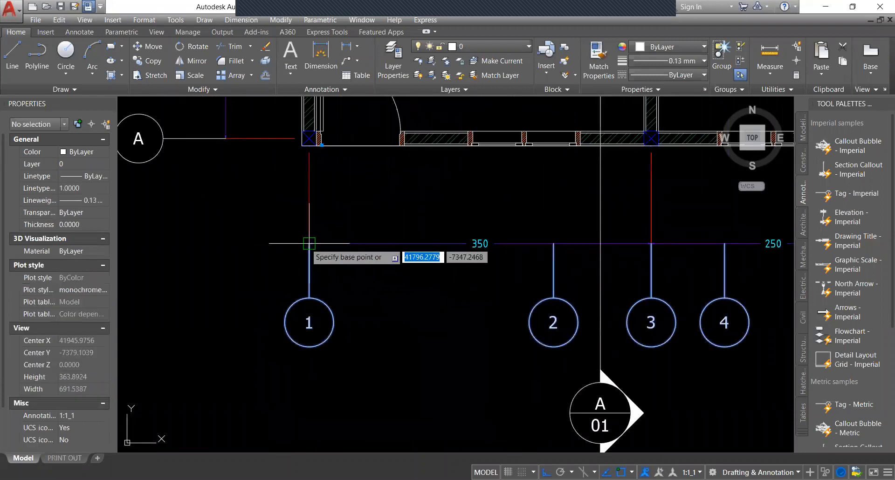
scroll(294, 224, down, 5)
scroll(300, 308, up, 3)
click(299, 310)
key(Return)
Add a linear dimension from the left foundation's bottom midpoint to the middle of the span, above the overall dimension.
middle_drag(398, 266, 355, 297)
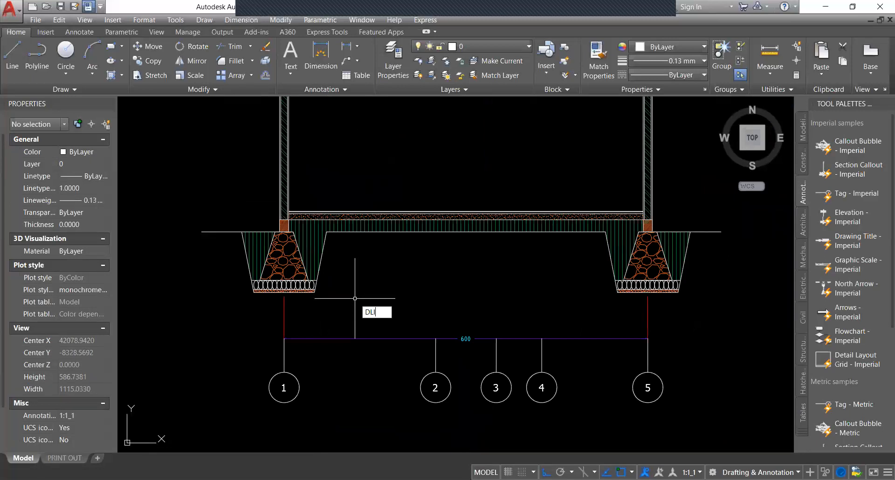
key(Return)
scroll(273, 299, up, 2)
click(296, 288)
scroll(294, 295, down, 4)
click(405, 256)
scroll(402, 314, up, 4)
mouse_move(452, 291)
middle_down()
mouse_move(482, 290)
mouse_move(457, 304)
middle_up()
click(457, 304)
Continue the half-span dimension to the right foundation's bottom midpoint at axis 5.
text(dco)
key(Return)
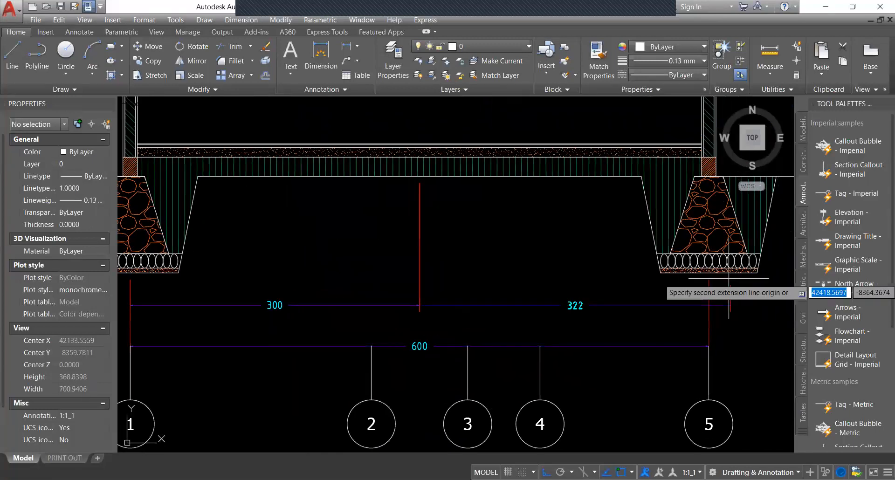
click(710, 260)
key(Escape)
scroll(472, 316, down, 8)
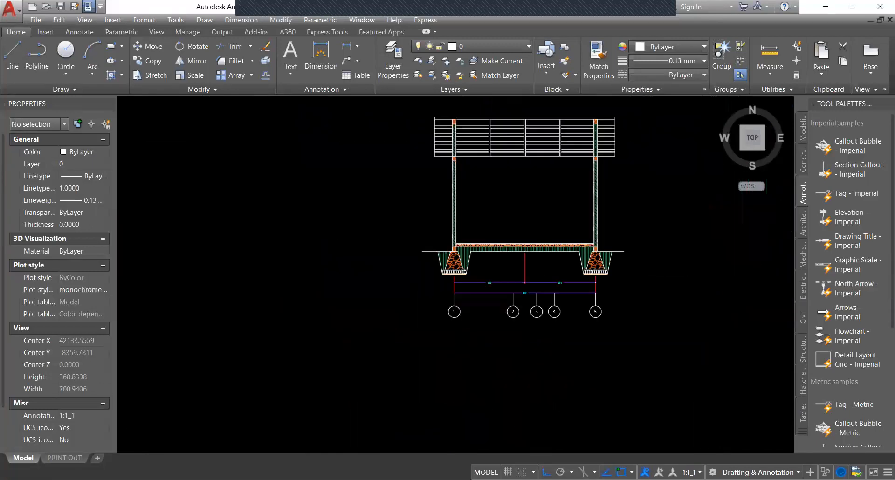
Draw a horizontal construction line through the underside of the longitudinal section's foundations, extending across to the cross section.
middle_drag(423, 268, 413, 309)
click(315, 248)
click(493, 405)
middle_drag(486, 390, 499, 367)
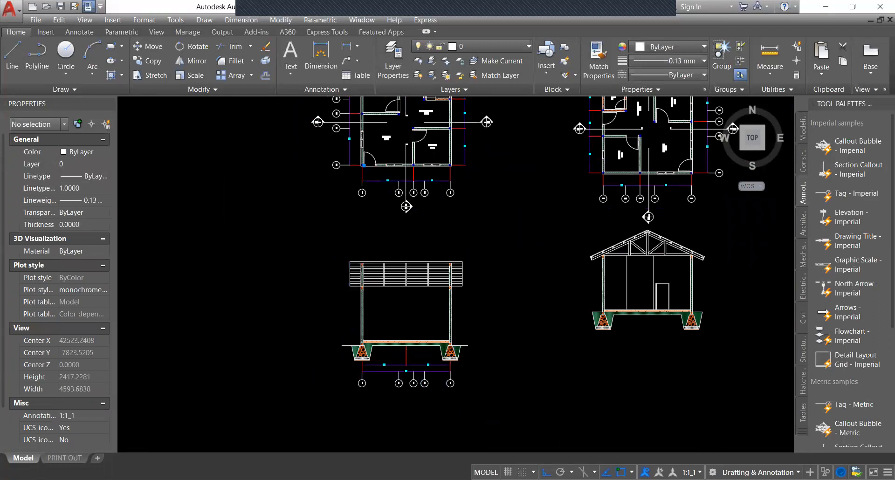
scroll(420, 339, up, 2)
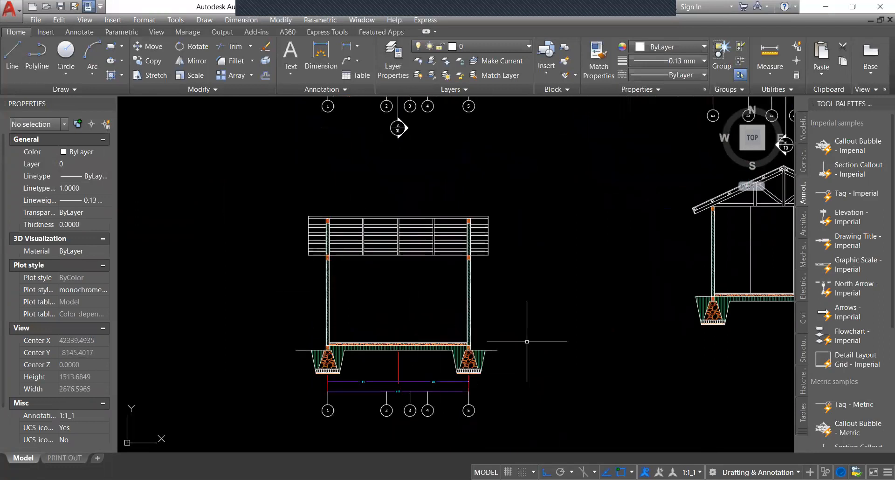
middle_drag(601, 340, 464, 345)
scroll(480, 336, down, 2)
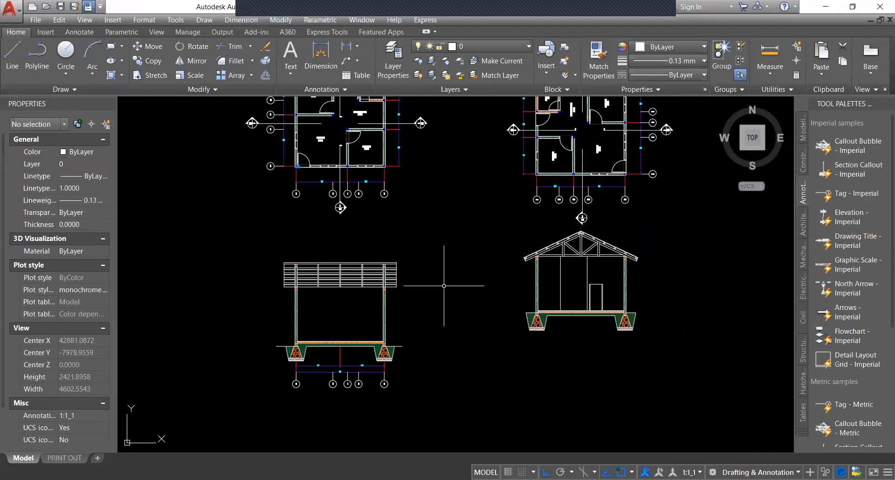
text(xl h)
scroll(408, 365, up, 4)
click(366, 354)
key(Escape)
scroll(381, 345, down, 4)
Move the whole cross section straight down so its foundation bottoms sit on the horizontal construction line.
click(467, 213)
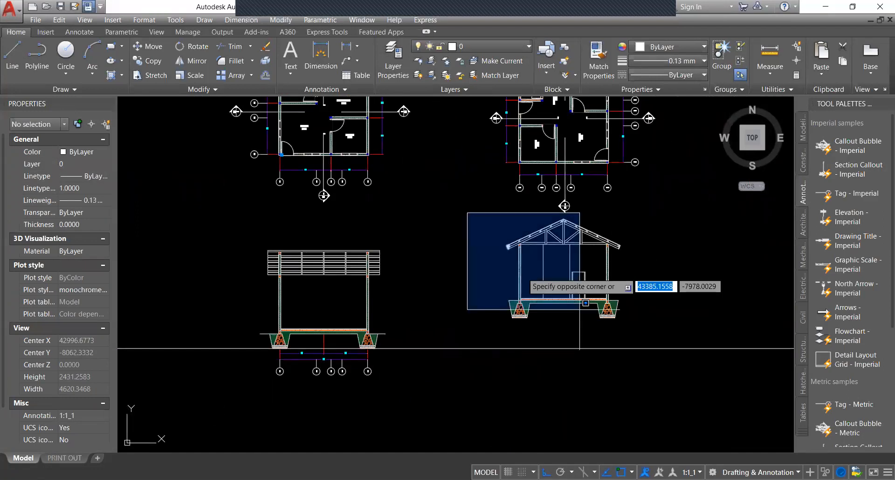
click(714, 341)
middle_drag(594, 332, 567, 302)
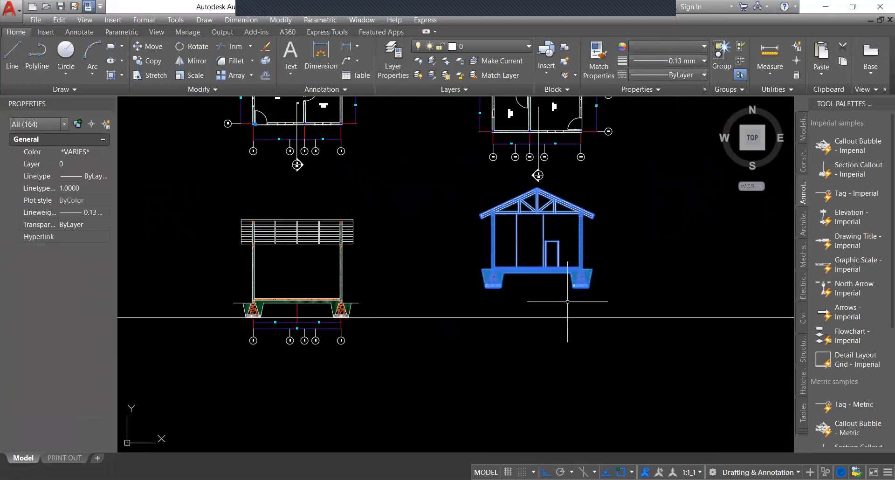
scroll(578, 289, up, 4)
text(m)
click(597, 273)
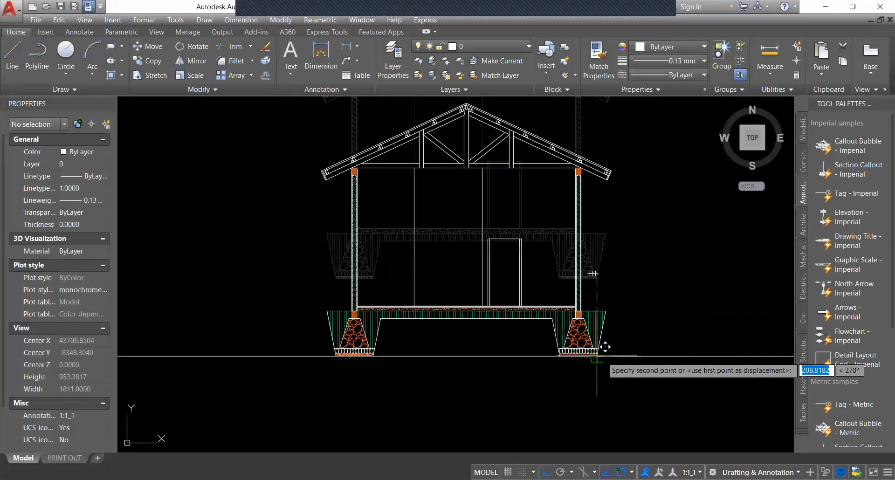
click(606, 347)
Delete the horizontal construction line used to align the two sections.
scroll(526, 241, down, 3)
scroll(373, 303, down, 1)
scroll(473, 294, up, 2)
click(466, 303)
click(456, 322)
key(Delete)
Copy the two half-span dimensions and the overall dimension from the longitudinal section to below the cross section's foundations.
scroll(378, 324, down, 2)
middle_drag(368, 325, 534, 321)
scroll(352, 319, up, 2)
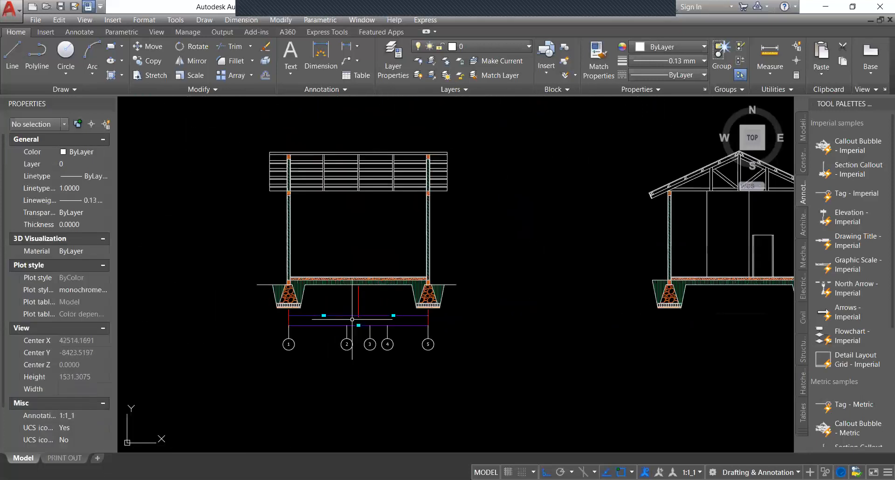
scroll(357, 318, up, 3)
click(385, 316)
click(347, 282)
scroll(359, 312, down, 1)
scroll(363, 344, up, 1)
click(358, 332)
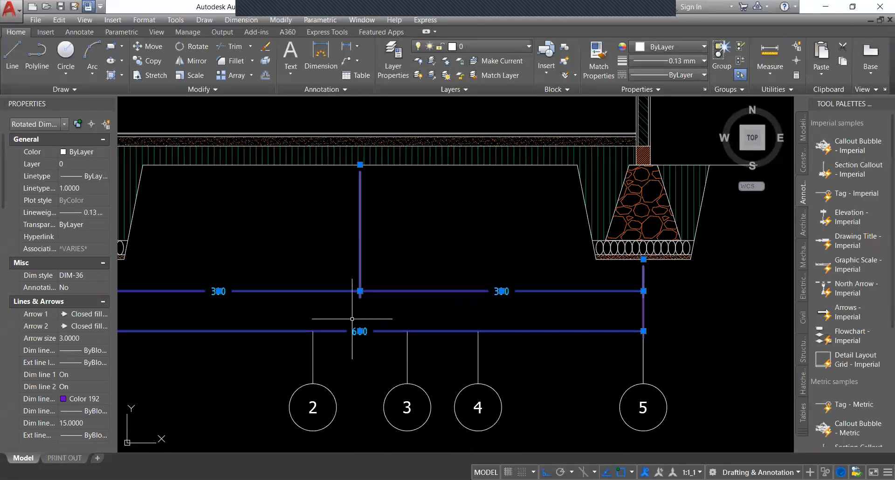
text(co)
key(space)
scroll(352, 319, down, 1)
scroll(222, 292, up, 1)
click(154, 275)
scroll(130, 280, down, 4)
scroll(415, 280, up, 2)
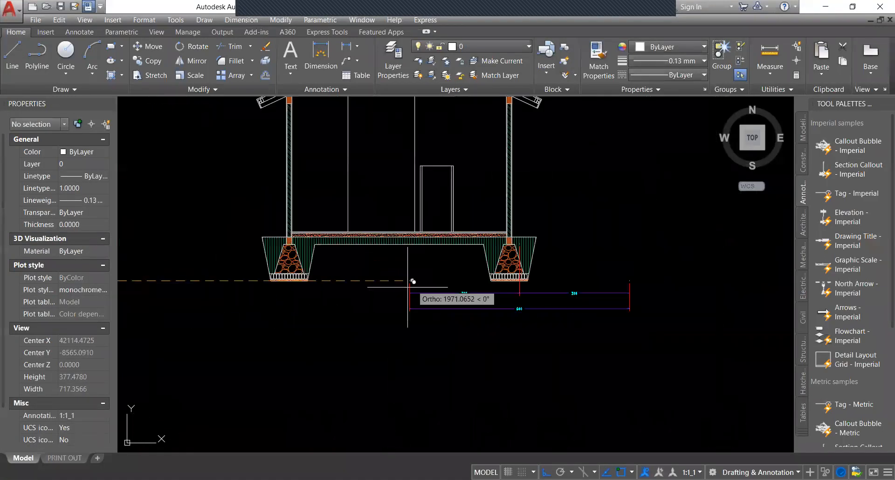
scroll(347, 276, down, 6)
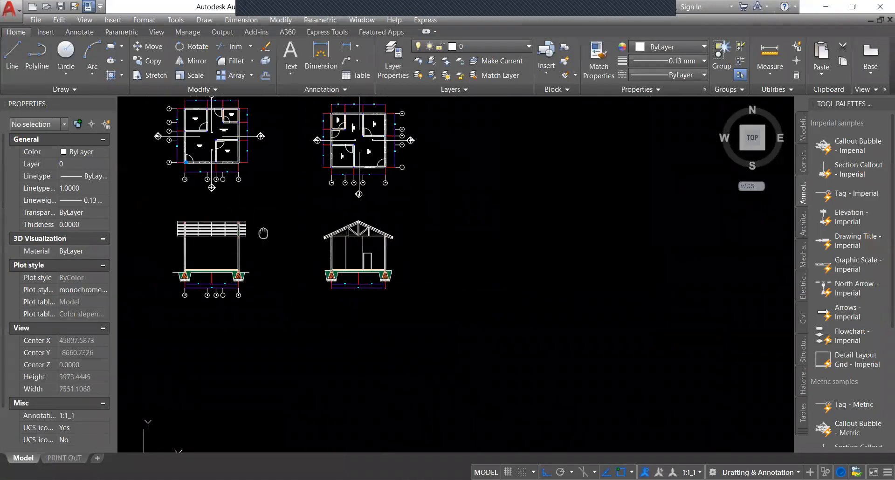
Copy grid bubbles A to E from beside the floor plan to the empty area below the two sections.
scroll(338, 248, up, 4)
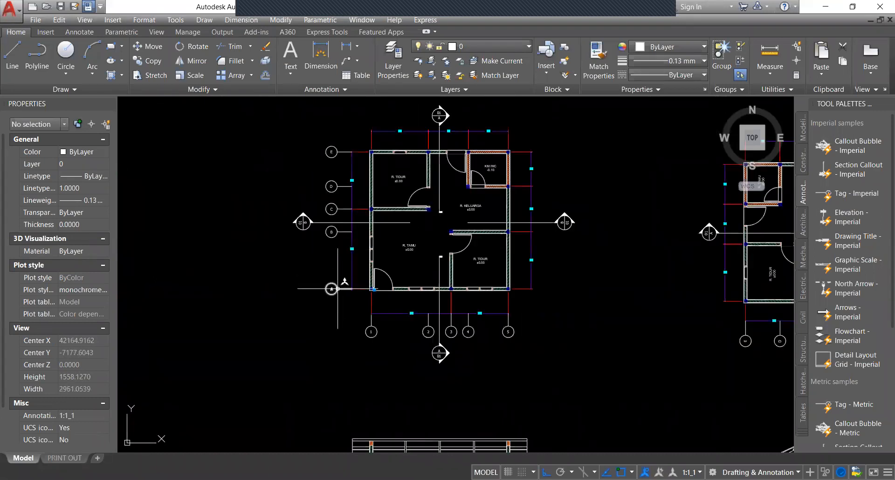
scroll(338, 287, up, 2)
click(337, 313)
click(304, 190)
middle_drag(339, 172, 339, 301)
scroll(339, 301, up, 2)
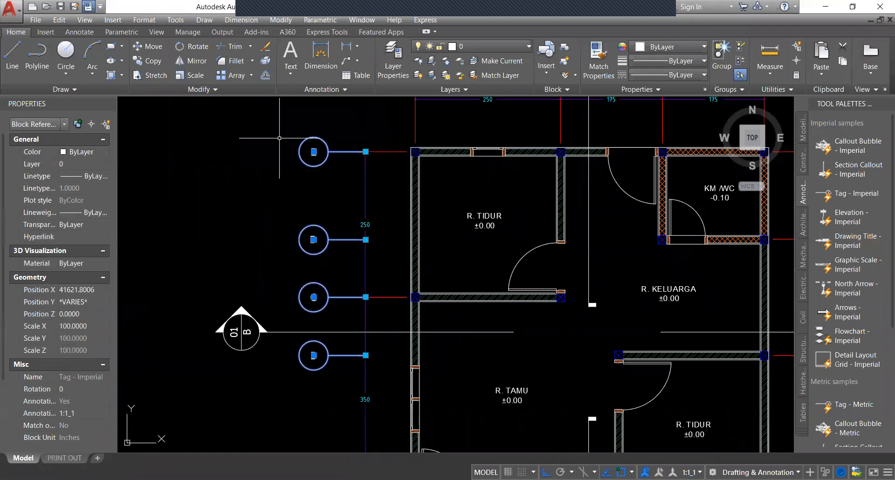
text(co)
key(space)
click(294, 198)
scroll(302, 162, down, 10)
key(F8)
scroll(327, 147, up, 4)
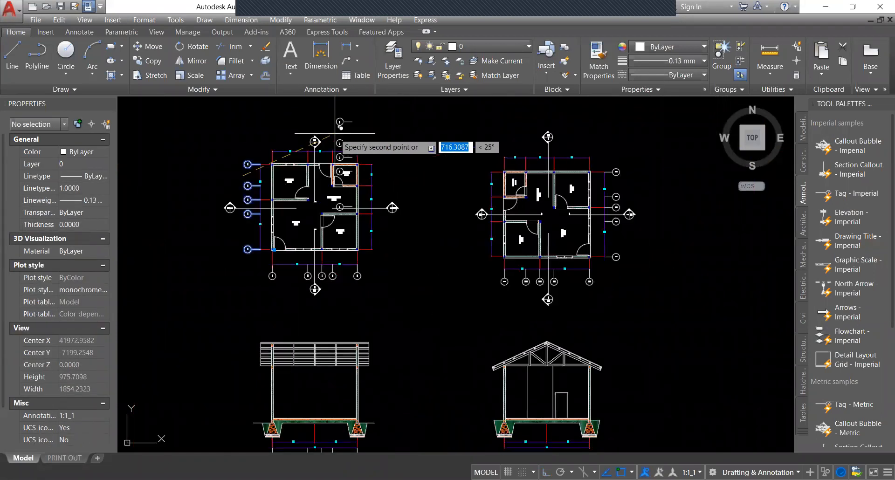
scroll(312, 140, up, 4)
scroll(338, 146, down, 5)
scroll(430, 385, up, 1)
middle_drag(432, 386, 389, 307)
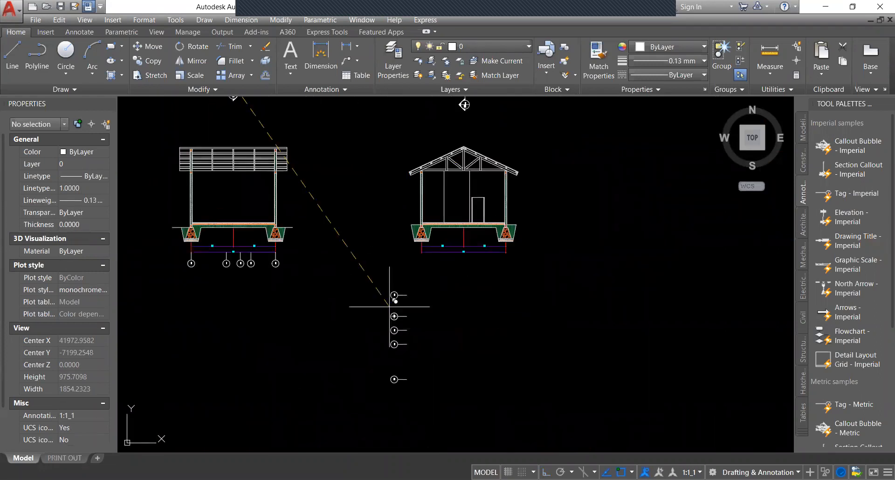
Rotate the copied A to E grid bubbles 90 degrees so they form a horizontal row with stems pointing up.
click(422, 395)
click(360, 256)
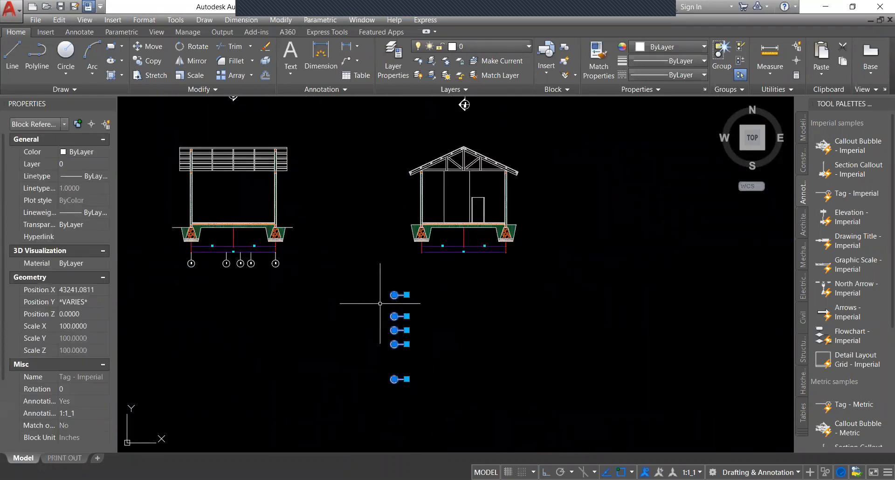
text(ro)
key(Return)
scroll(453, 344, up, 2)
click(453, 344)
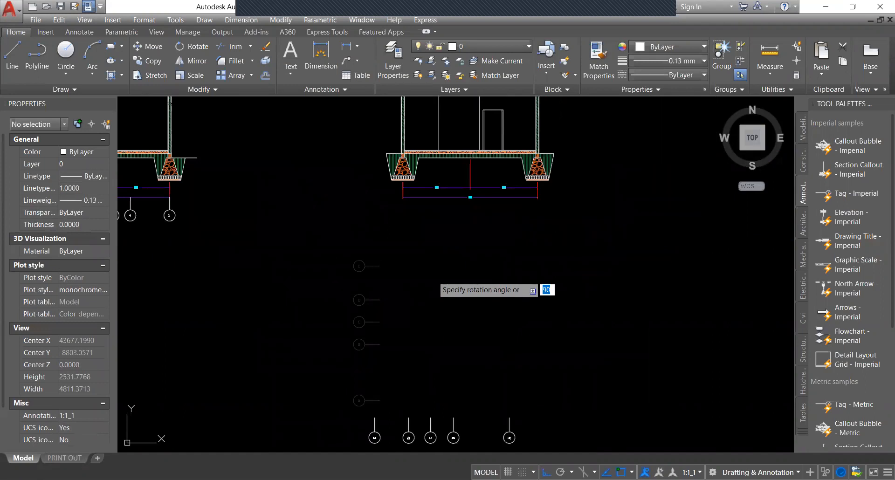
key(Return)
Move the rotated grid bubbles onto the cross section's overall dimension line, with E at the left foundation axis.
scroll(380, 360, down, 2)
click(385, 317)
click(502, 357)
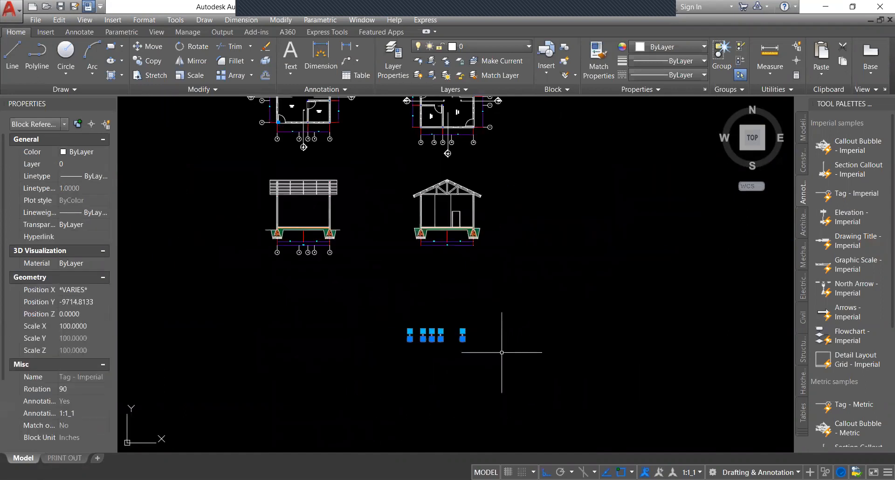
text(m)
key(Return)
click(386, 326)
scroll(337, 251, up, 8)
click(361, 204)
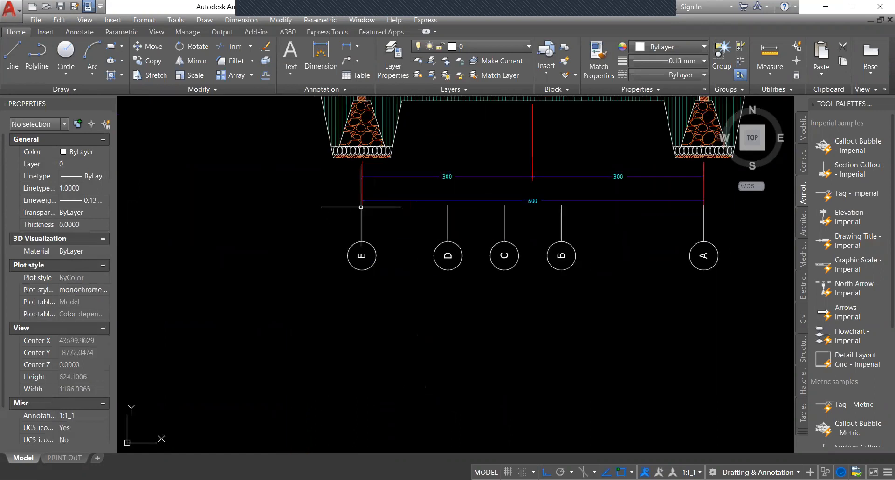
Examine the placement and lettering of grid bubbles E to A below the cross section.
scroll(366, 261, down, 3)
scroll(384, 255, up, 5)
click(387, 253)
scroll(389, 252, up, 2)
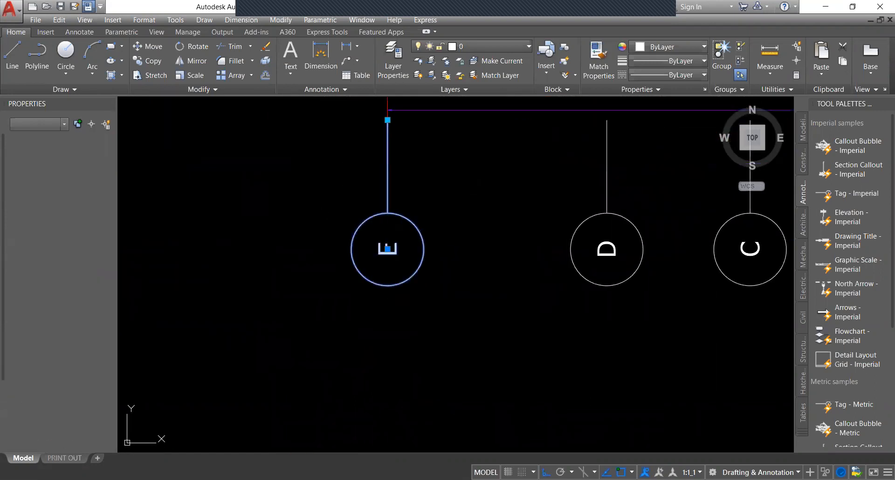
key(Escape)
scroll(397, 252, down, 4)
middle_drag(397, 255, 388, 267)
scroll(386, 266, up, 2)
scroll(419, 270, down, 6)
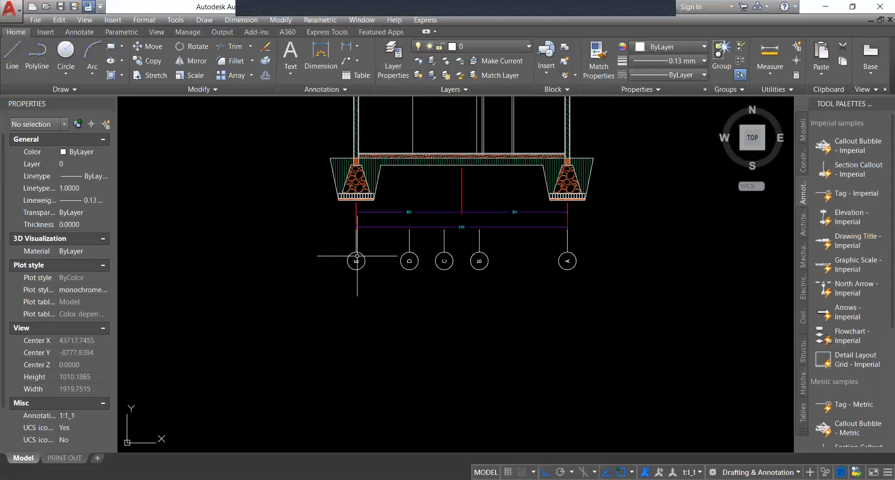
scroll(498, 280, up, 4)
scroll(583, 261, down, 2)
Compare the dimensions and grid bubbles beneath the longitudinal section and the cross section.
middle_drag(584, 262, 569, 323)
scroll(310, 286, down, 2)
middle_drag(307, 281, 551, 286)
scroll(551, 286, up, 2)
scroll(680, 346, up, 2)
scroll(669, 338, up, 2)
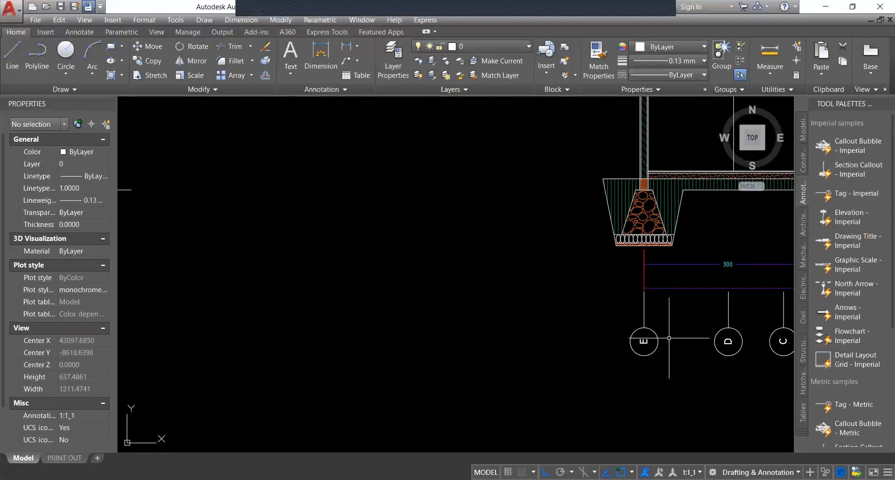
middle_drag(669, 338, 534, 324)
scroll(541, 288, down, 2)
middle_drag(462, 190, 456, 236)
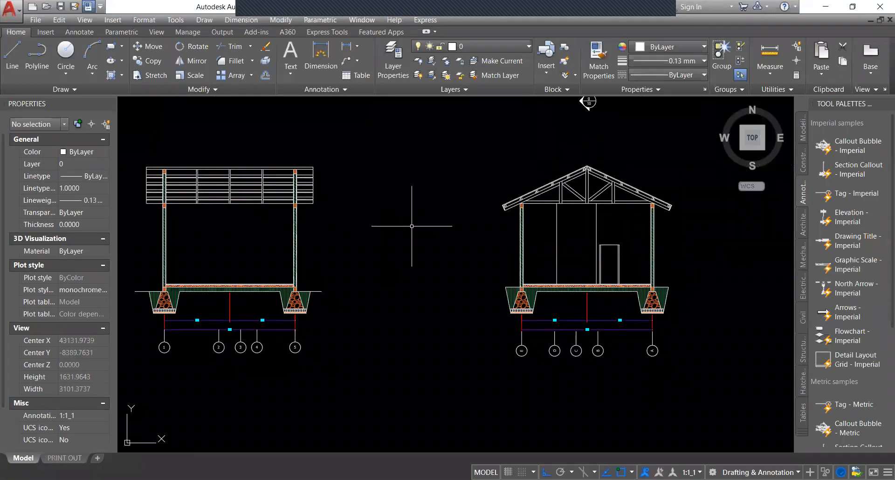
scroll(478, 226, down, 1)
scroll(333, 235, up, 2)
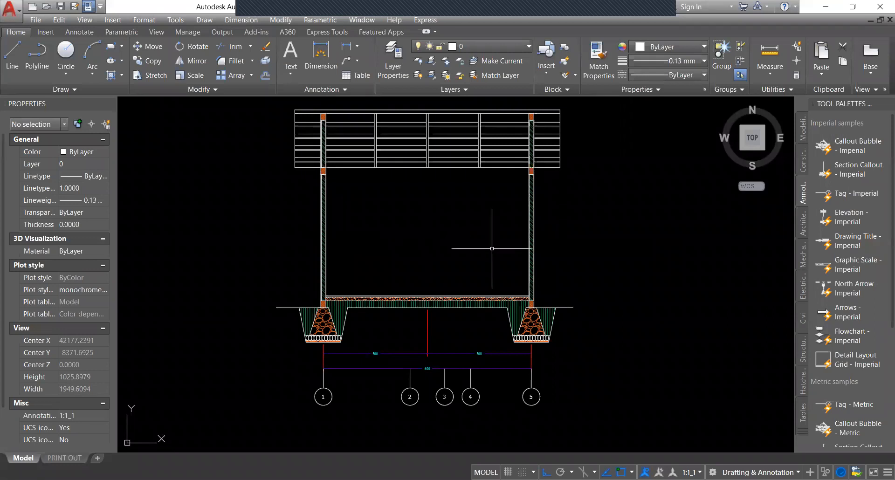
scroll(525, 248, down, 2)
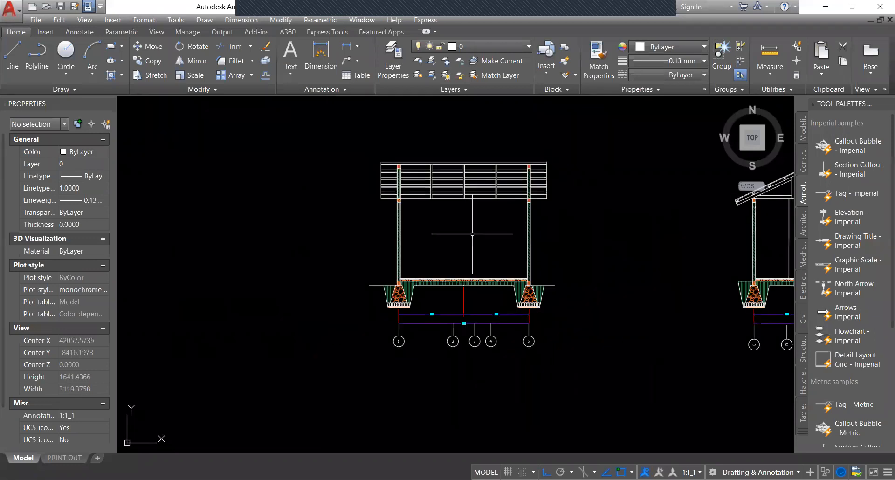
Copy the level dimensions from the right side of the reference house section to the left of the longitudinal section.
scroll(487, 268, down, 4)
scroll(296, 260, down, 2)
middle_drag(336, 264, 498, 268)
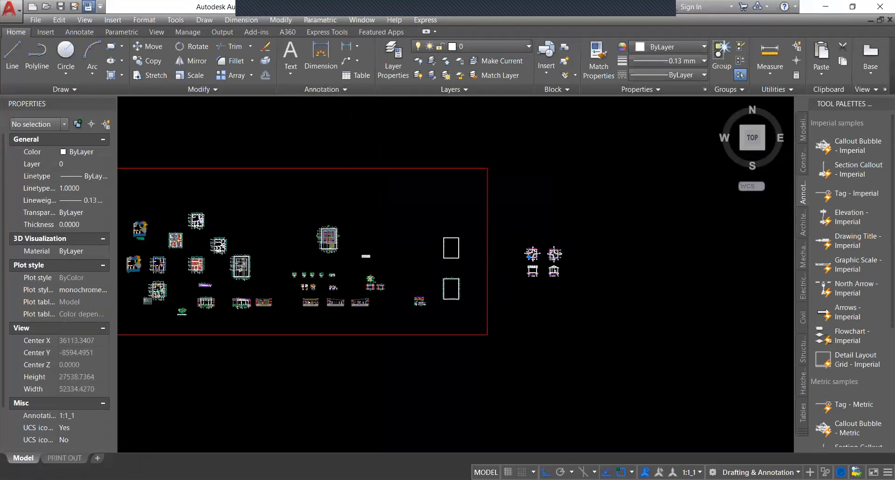
scroll(219, 259, up, 4)
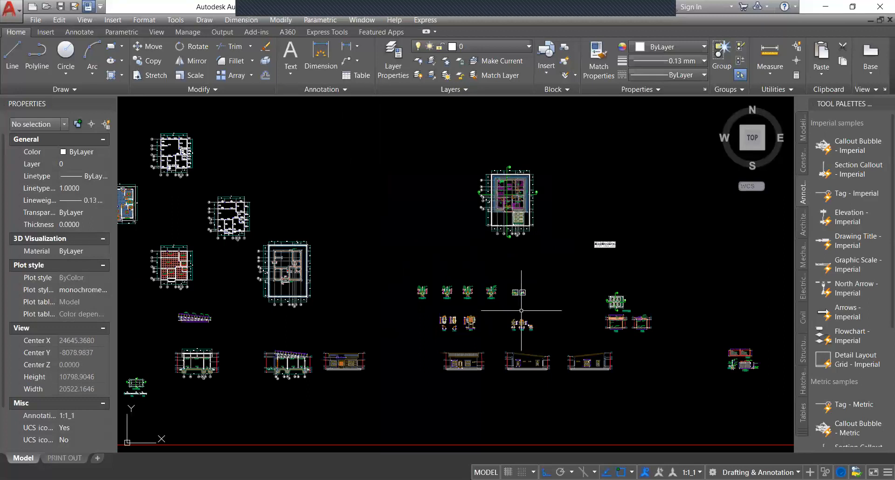
scroll(458, 308, up, 2)
middle_drag(378, 307, 42, 308)
scroll(524, 306, up, 8)
click(606, 379)
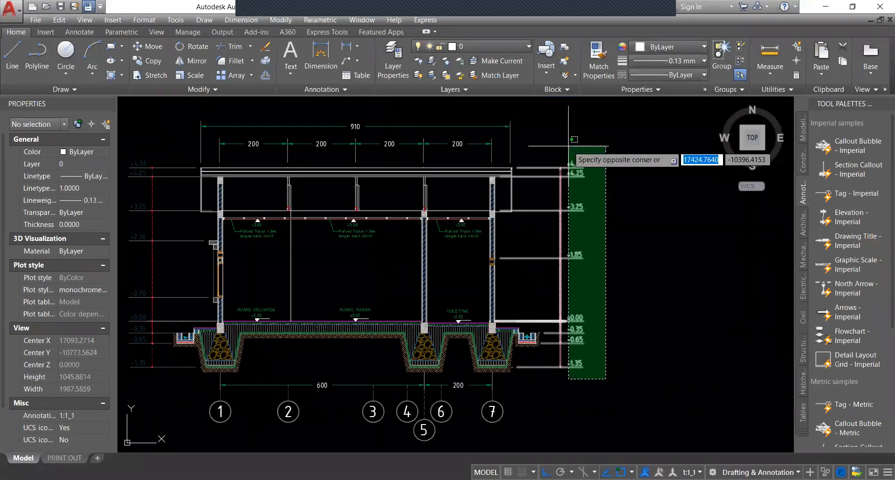
click(575, 140)
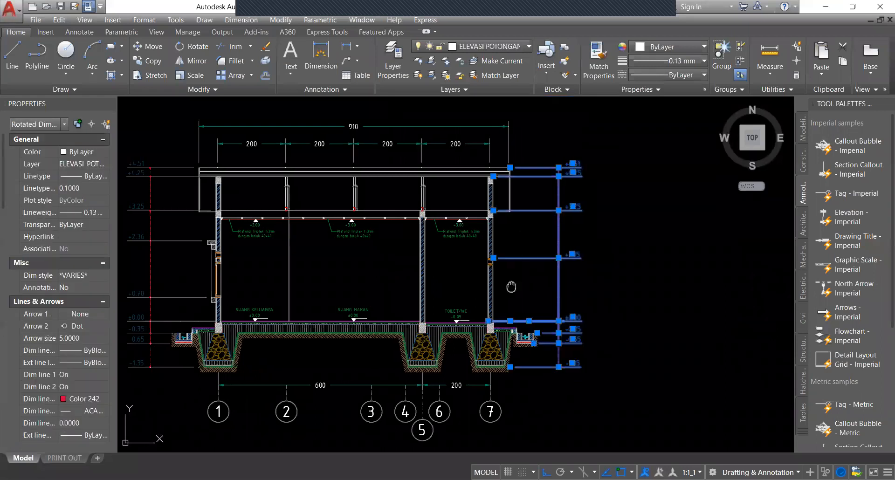
middle_drag(512, 287, 491, 282)
key(m)
key(Return)
click(491, 281)
scroll(410, 280, down, 4)
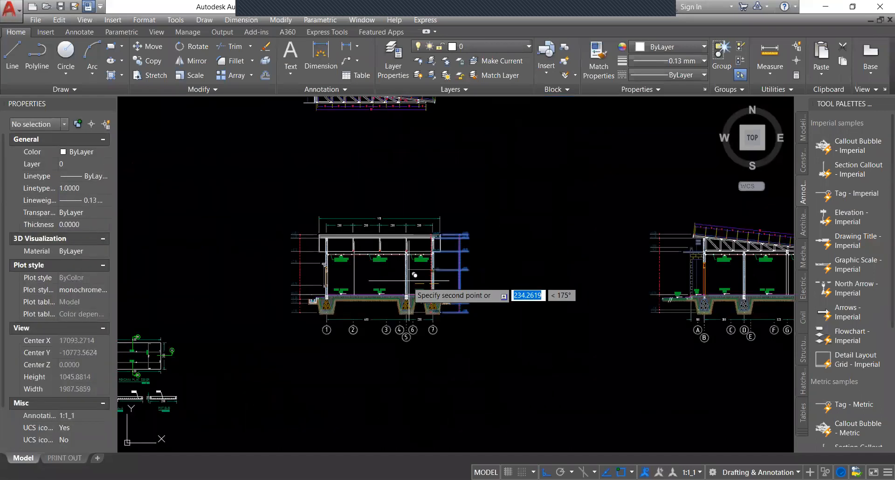
scroll(408, 295, down, 5)
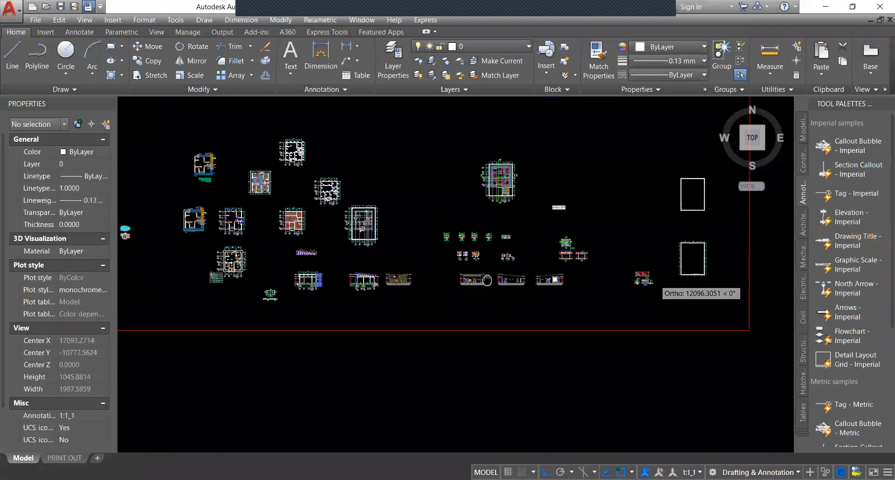
scroll(430, 295, up, 3)
scroll(324, 246, up, 2)
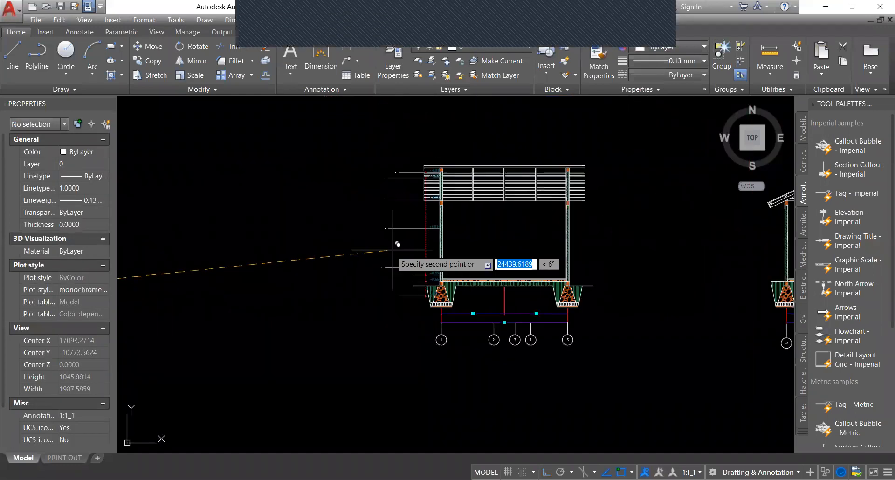
click(332, 246)
key(Escape)
Mirror the copied level dimensions so their labels face left, and delete the unmirrored set.
click(370, 311)
click(320, 132)
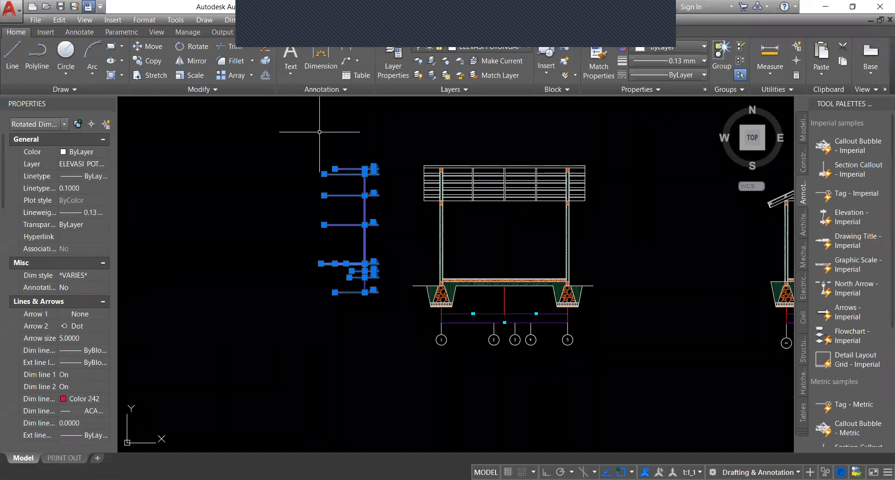
key(Escape)
click(381, 310)
click(326, 140)
key(Delete)
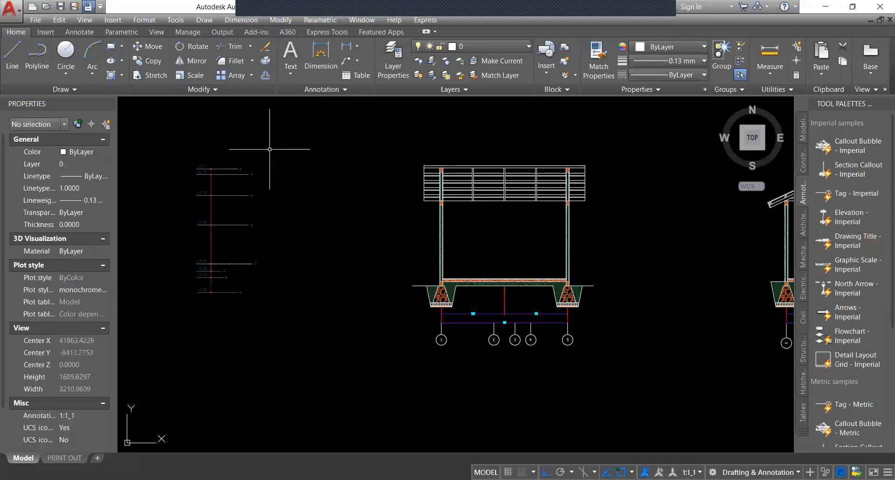
Move the mirrored level dimensions horizontally towards the longitudinal section's floor at grid 1.
click(256, 151)
click(186, 312)
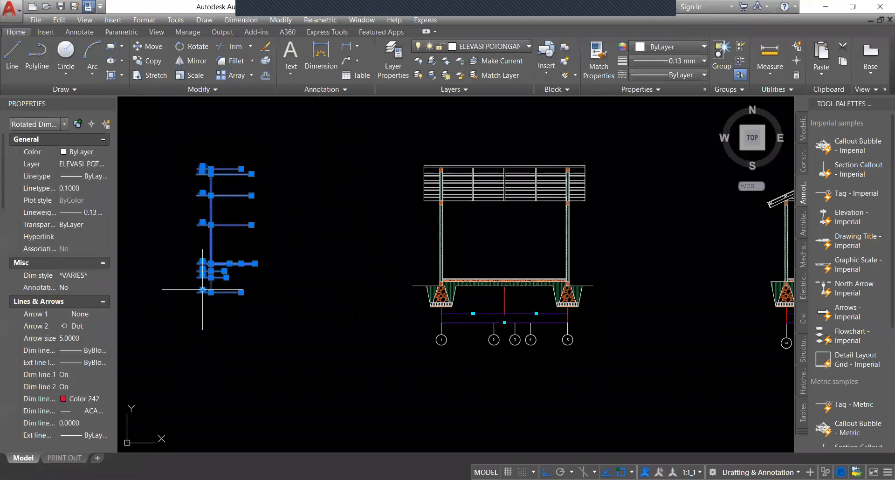
text(m)
key(space)
click(255, 264)
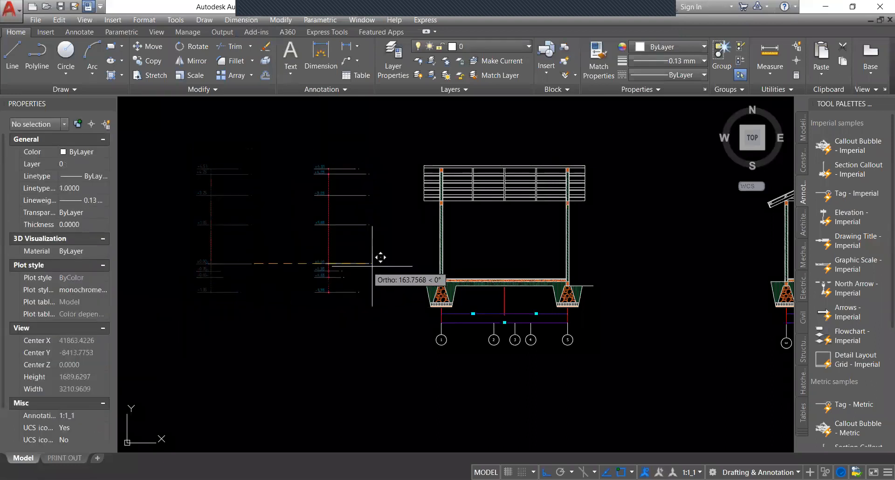
scroll(401, 265, up, 2)
scroll(400, 269, down, 2)
scroll(426, 314, up, 6)
scroll(427, 304, up, 3)
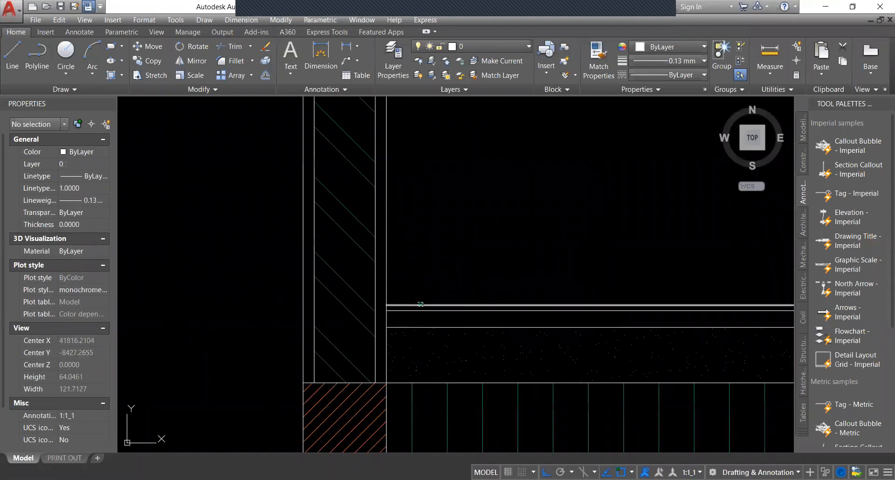
click(421, 304)
scroll(439, 272, down, 2)
scroll(420, 290, down, 4)
key(Escape)
Draw a horizontal construction line along the finished floor level of the longitudinal section.
scroll(509, 290, up, 3)
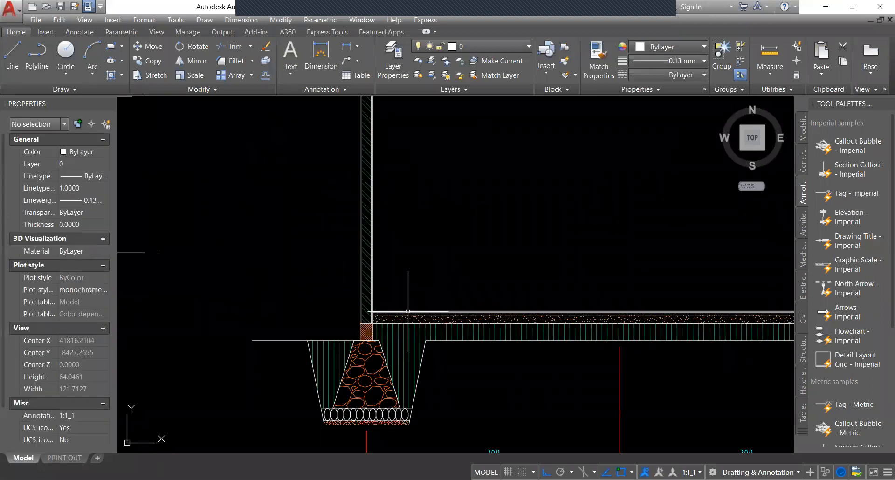
scroll(408, 311, up, 3)
scroll(326, 314, up, 3)
click(295, 336)
key(Escape)
click(284, 325)
key(Delete)
scroll(445, 233, down, 2)
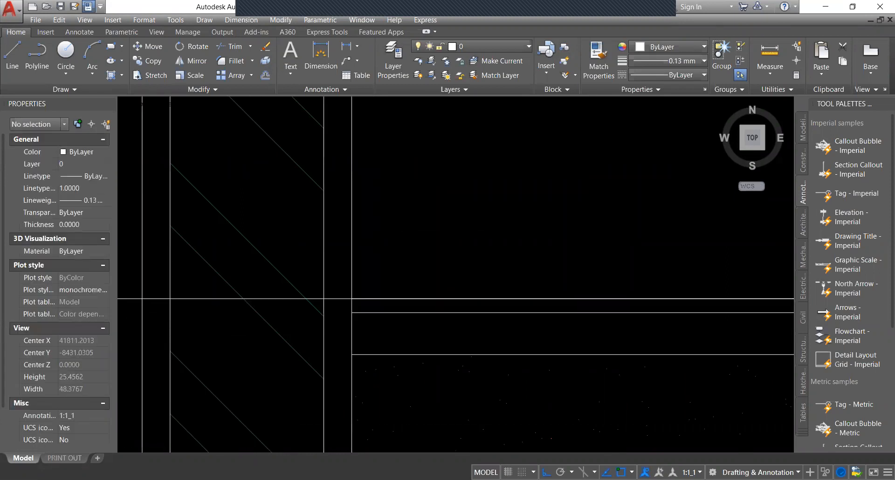
scroll(470, 258, down, 15)
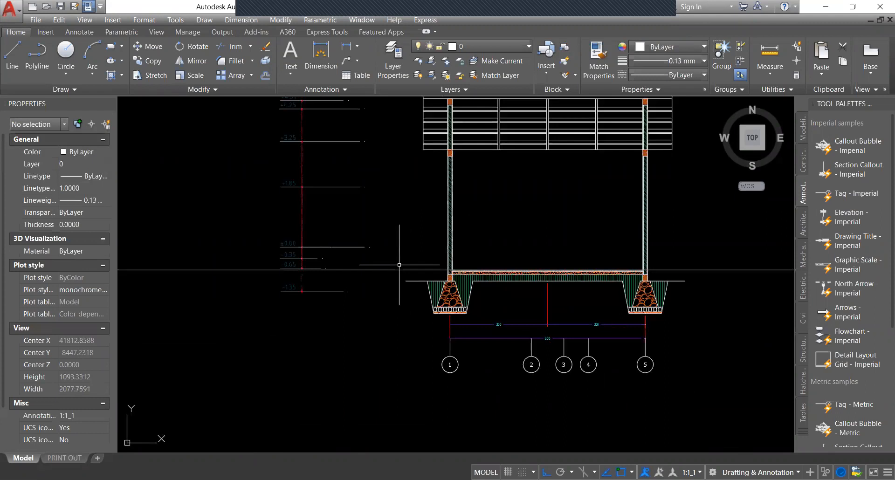
scroll(399, 264, down, 5)
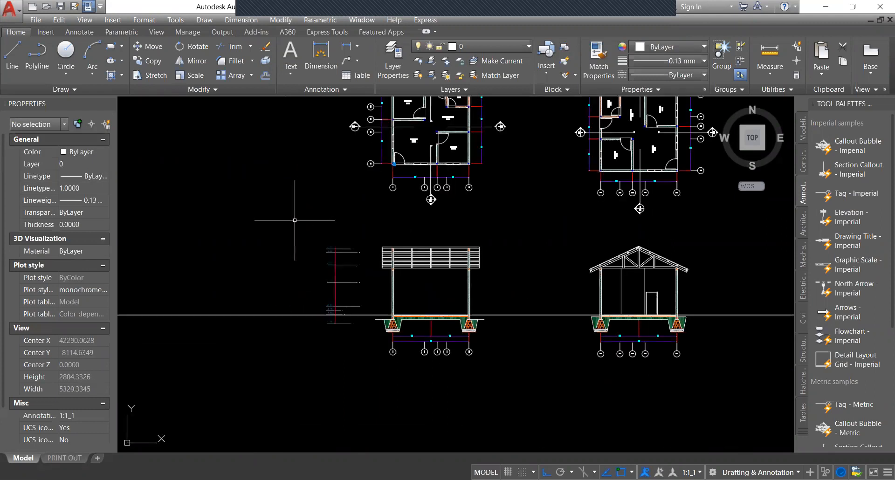
Move the level dimensions so the ±0.00 extension line ends on the construction line at the grid 1 wall of the longitudinal section.
click(292, 211)
click(340, 273)
scroll(358, 294, up, 7)
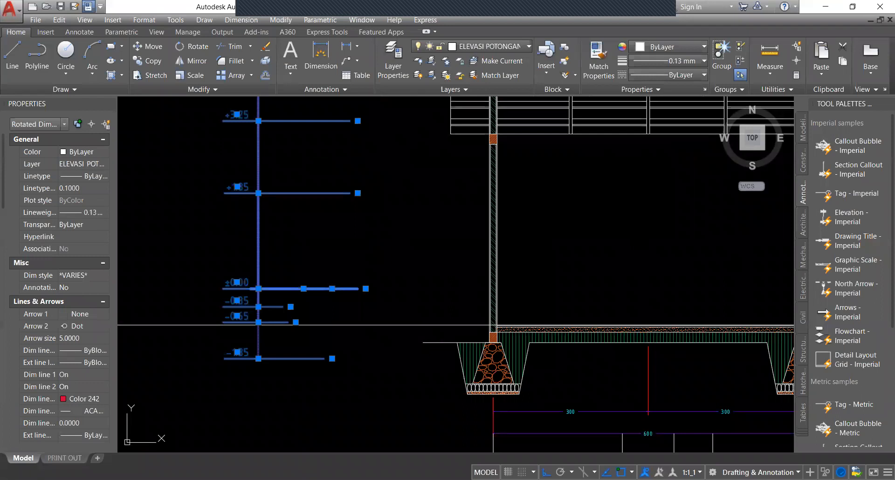
text(m)
key(space)
click(365, 288)
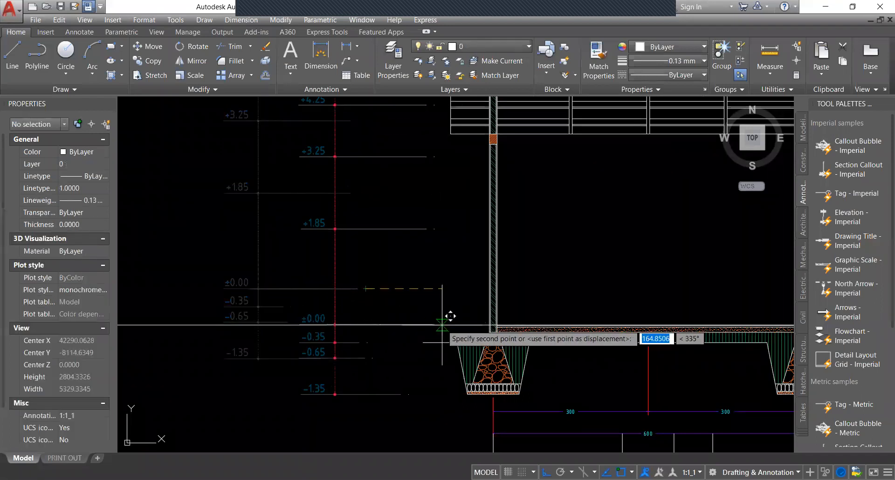
click(487, 324)
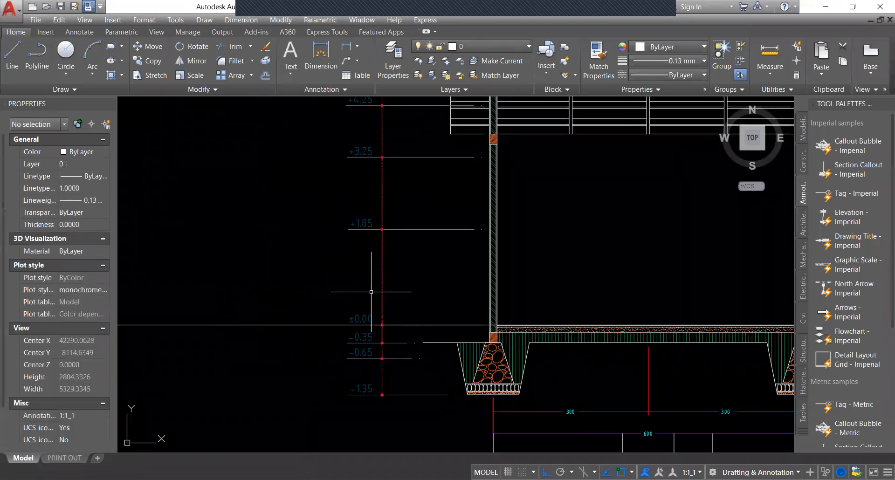
Delete the -0.65 level dimension beside the longitudinal section's foundation.
scroll(371, 292, down, 5)
scroll(373, 303, up, 5)
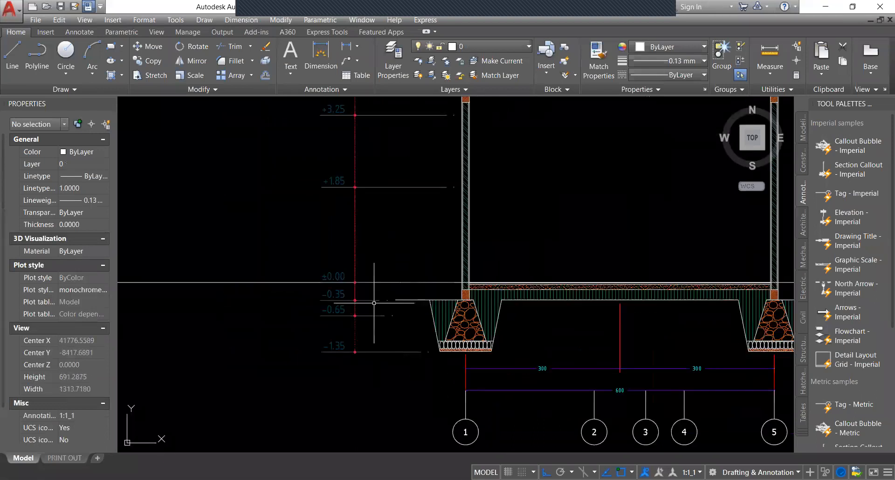
click(374, 301)
scroll(384, 303, up, 2)
key(Escape)
click(384, 323)
click(373, 339)
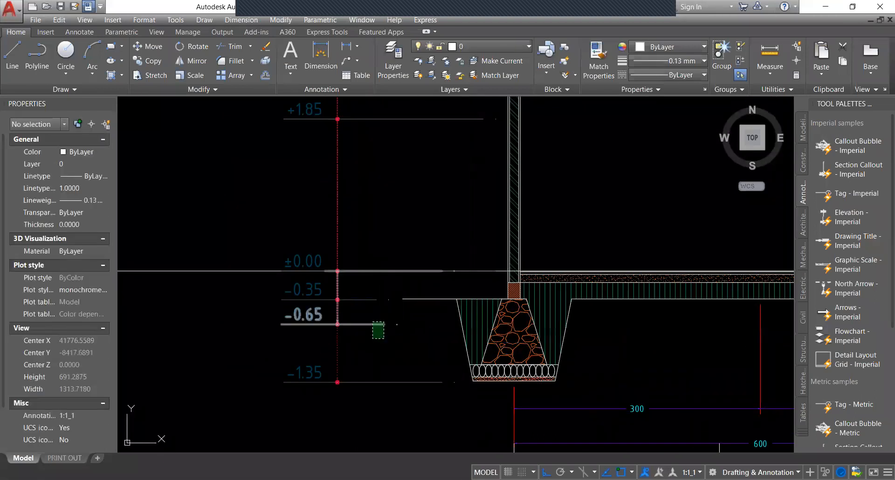
key(Delete)
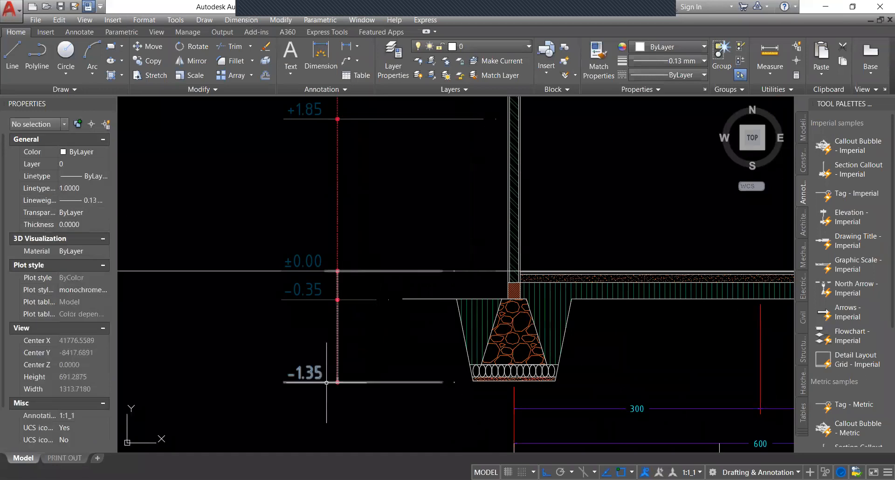
click(340, 322)
click(337, 356)
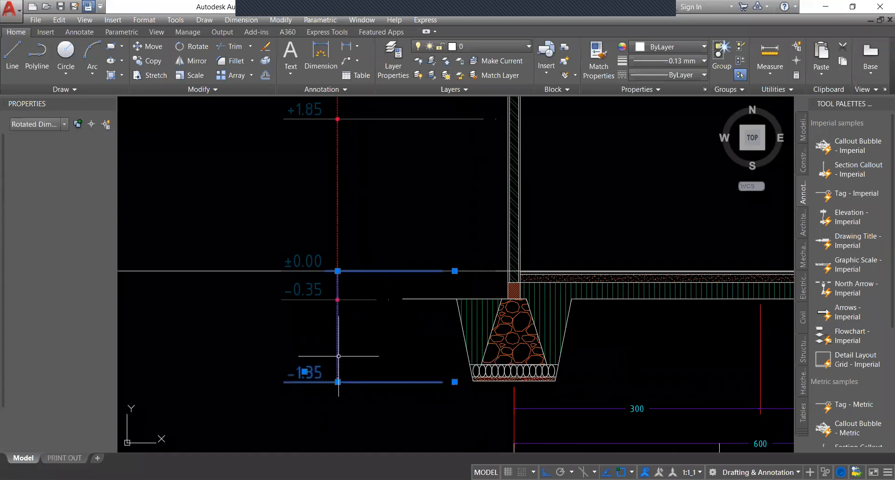
click(327, 345)
Delete the +1.85 level dimension beside the longitudinal section.
scroll(332, 339, down, 5)
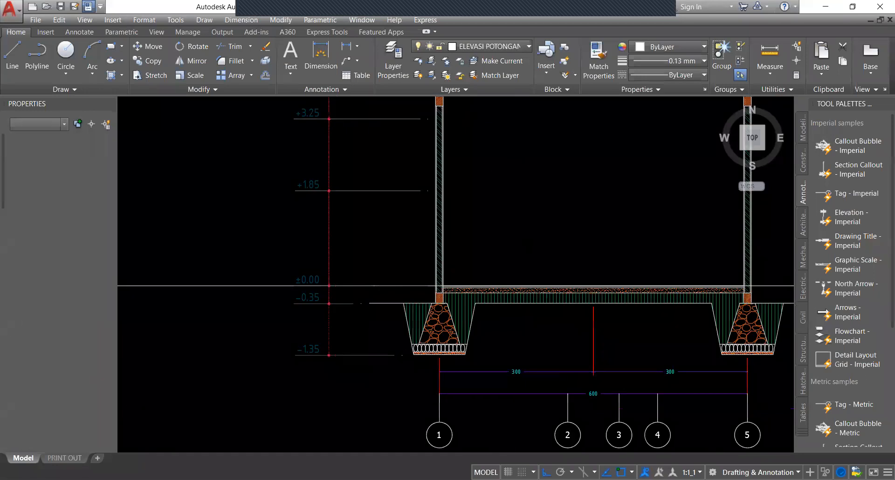
scroll(400, 315, up, 4)
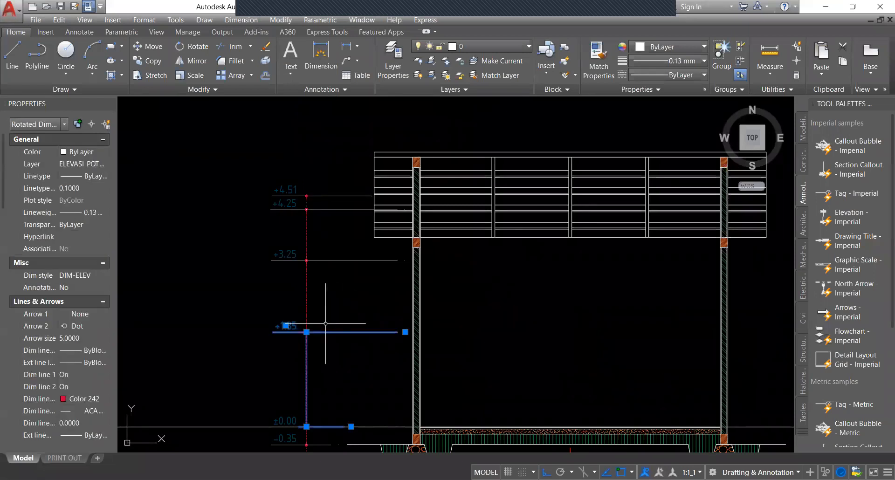
key(Escape)
Stretch the +3.25 level dimension to the outer upper corner of the lower ring beam at grid 1.
scroll(356, 274, up, 4)
click(366, 258)
click(341, 218)
middle_drag(504, 236, 470, 326)
right_click(471, 326)
click(446, 334)
click(449, 330)
scroll(459, 314, up, 2)
scroll(463, 258, up, 2)
click(481, 244)
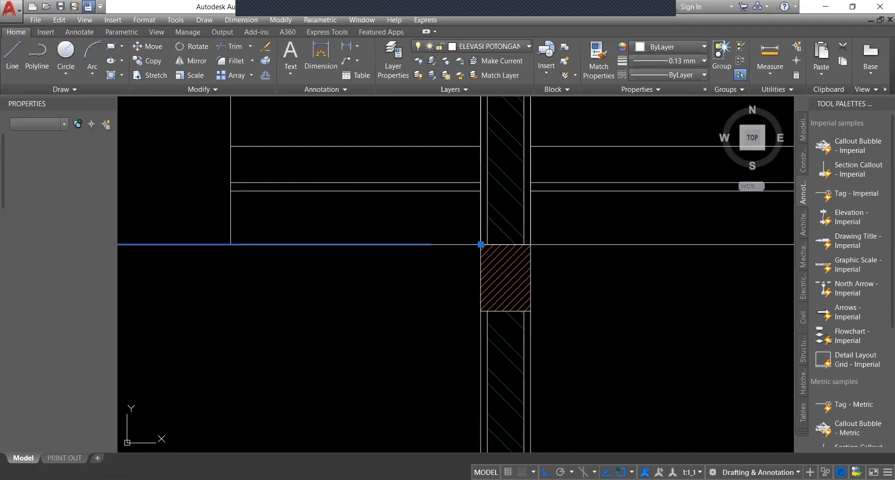
key(Escape)
Stretch the +4.25 level dimension to the outer upper corner of the upper beam at grid 1.
scroll(371, 206, down, 2)
middle_drag(370, 206, 448, 312)
scroll(447, 312, down, 2)
middle_drag(258, 319, 306, 322)
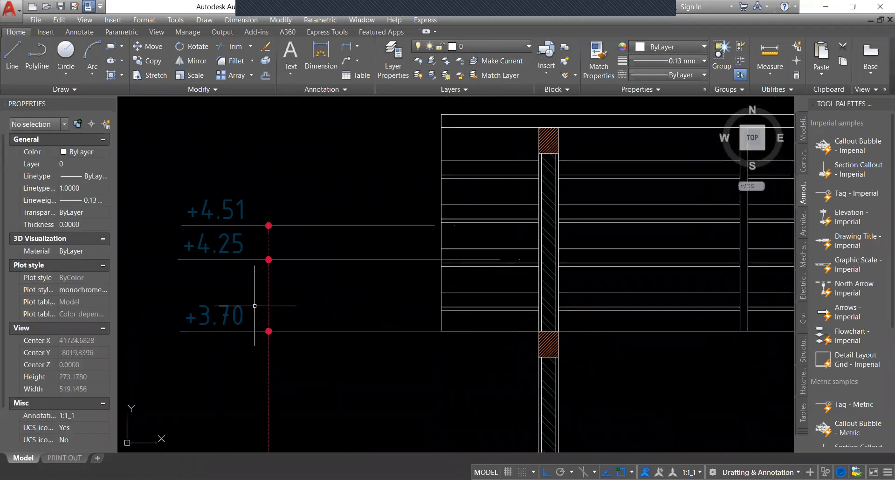
middle_drag(350, 259, 320, 310)
click(331, 318)
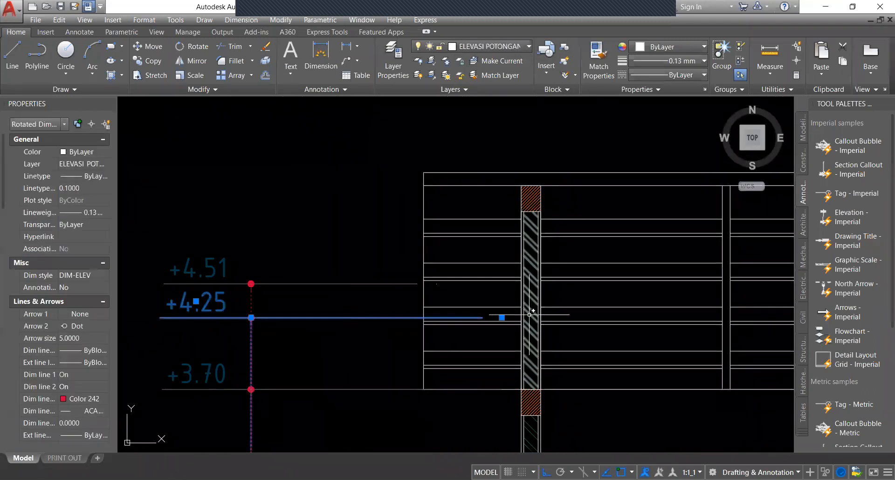
click(502, 318)
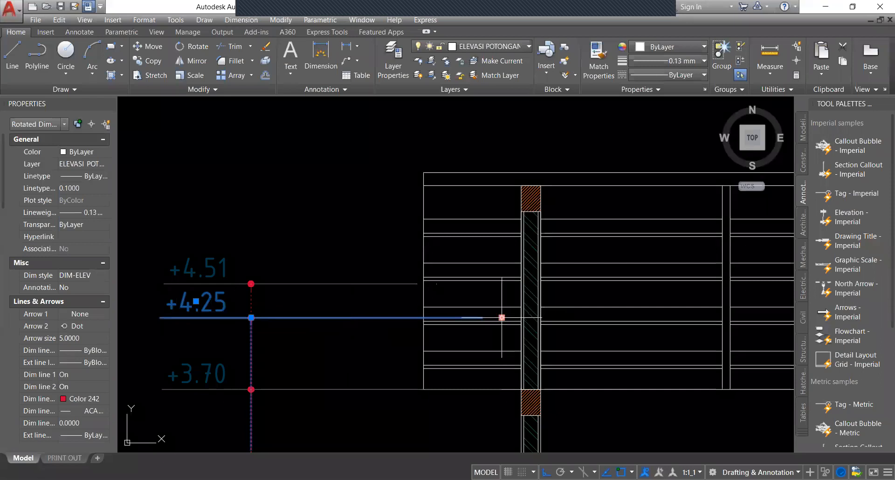
click(522, 185)
key(Escape)
Stretch the +4.51 level dimension to the upper corner of the longitudinal section's roof outline.
middle_drag(390, 269, 406, 311)
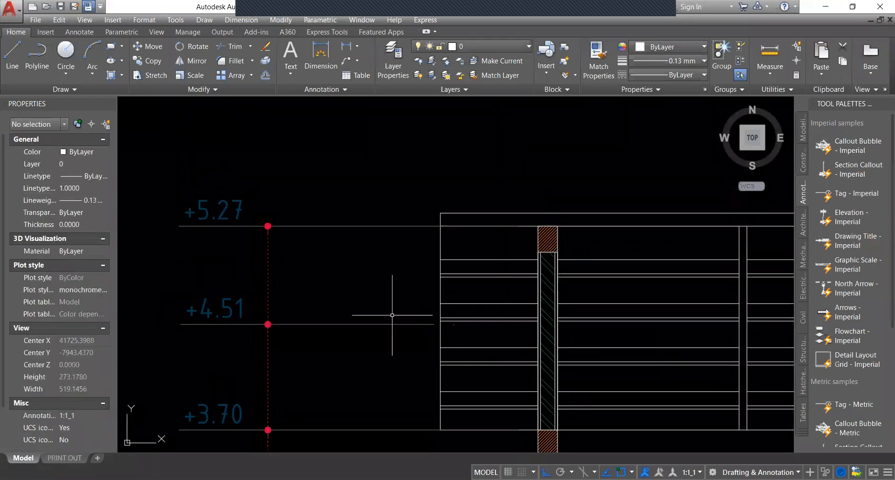
click(378, 325)
click(457, 324)
click(456, 323)
click(453, 324)
click(440, 213)
key(Escape)
Delete the +5.27 level dimension that overlaps the roof's top level dimension.
scroll(261, 215, down, 2)
middle_drag(262, 215, 302, 245)
scroll(212, 253, up, 4)
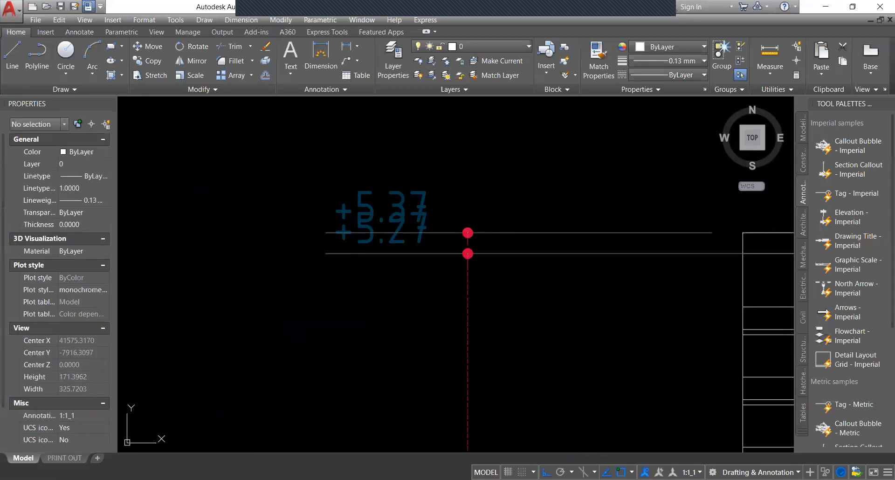
click(362, 254)
scroll(363, 253, down, 2)
key(Delete)
scroll(415, 261, down, 2)
mouse_move(418, 270)
middle_down()
mouse_move(408, 243)
mouse_move(440, 244)
mouse_move(395, 221)
middle_up()
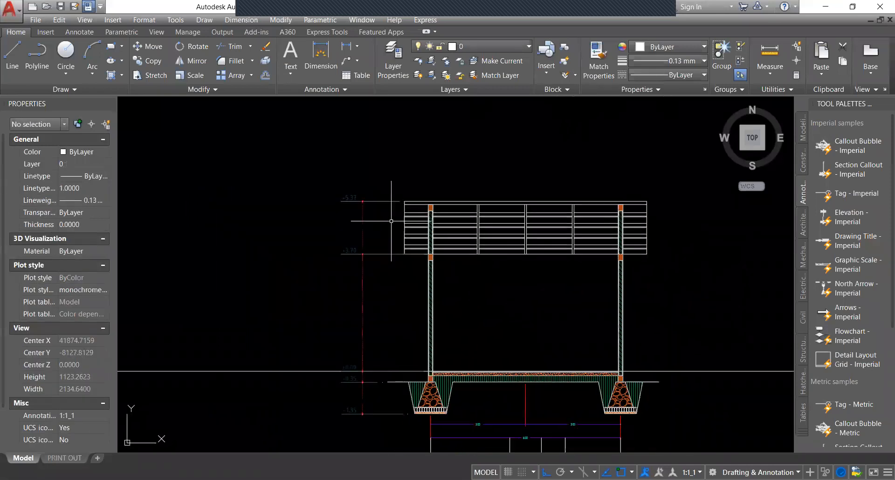
Delete the horizontal construction line at the floor level.
scroll(405, 263, down, 1)
middle_drag(392, 283, 377, 231)
click(309, 282)
click(272, 256)
key(Delete)
scroll(343, 230, up, 1)
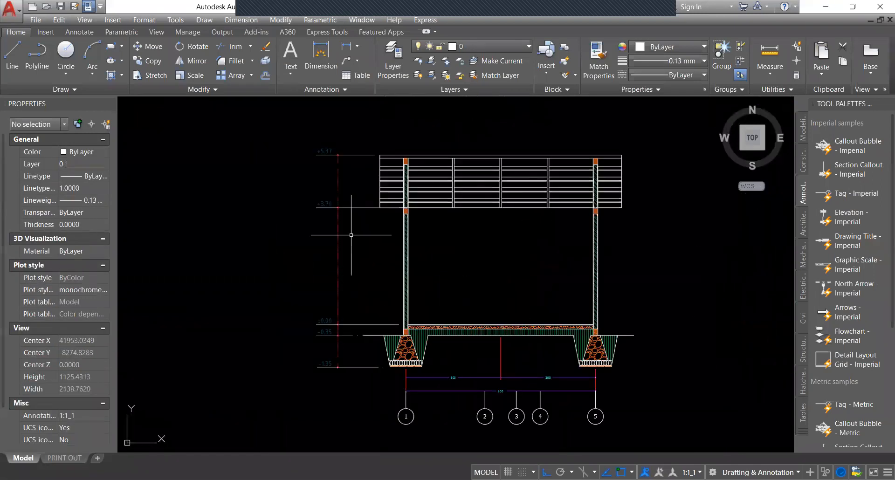
Mirror the level dimensions about the vertical centreline of the longitudinal section, keeping the originals.
click(320, 400)
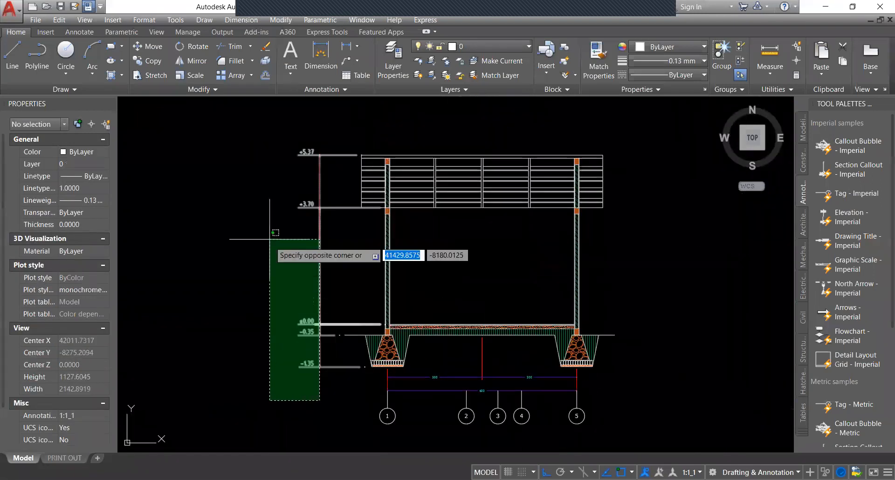
click(266, 179)
middle_drag(354, 243, 321, 252)
text(mi)
key(space)
click(449, 387)
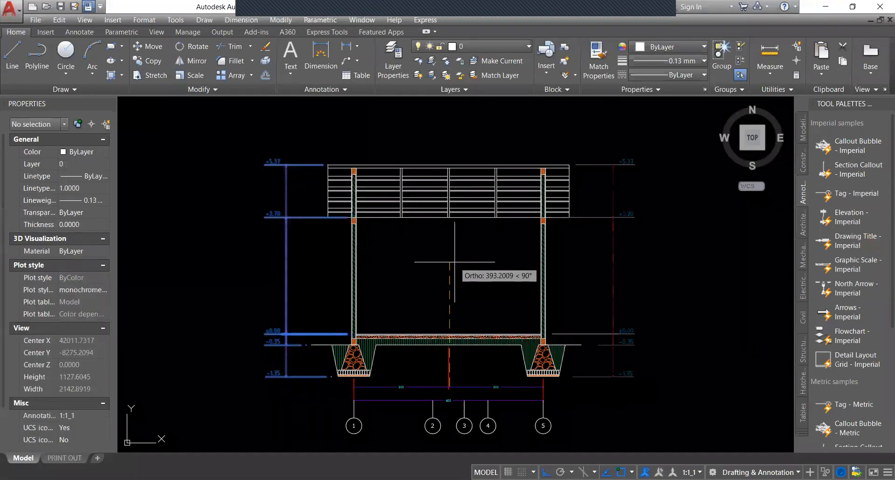
click(455, 262)
key(space)
Mirror the longitudinal section's right-hand level dimensions about a vertical line between both sections, keeping the originals.
scroll(454, 262, down, 2)
middle_drag(519, 275, 439, 283)
click(452, 332)
click(428, 206)
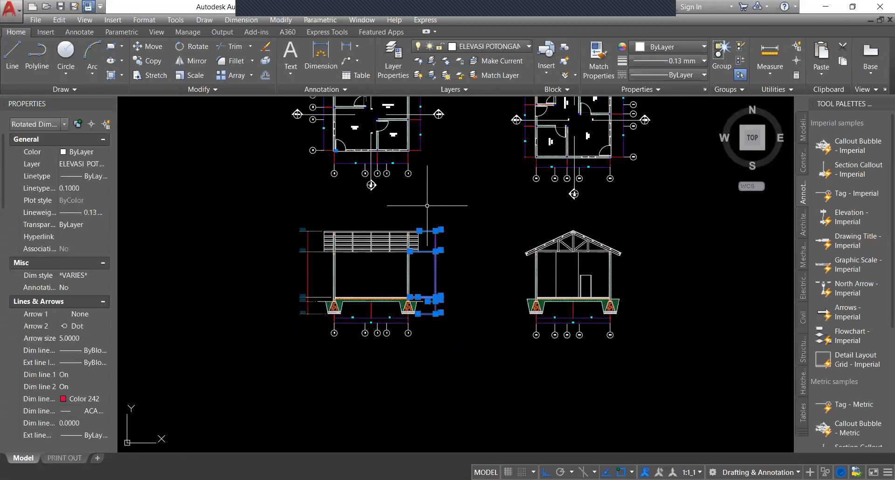
key(space)
click(464, 228)
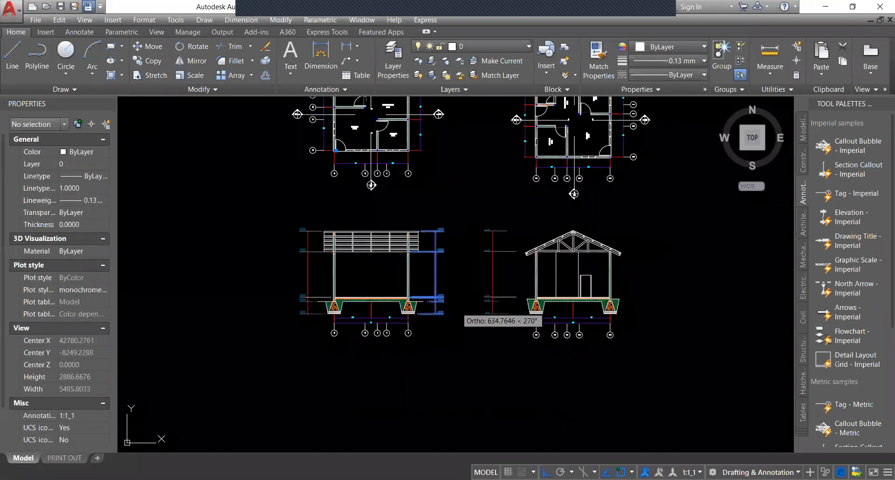
click(455, 307)
key(space)
Move the newly mirrored level dimensions horizontally so the ±0.00 extension line ends at the cross section's grid E wall.
scroll(510, 315, up, 2)
click(498, 334)
scroll(444, 219, down, 2)
middle_drag(444, 218, 428, 251)
click(401, 183)
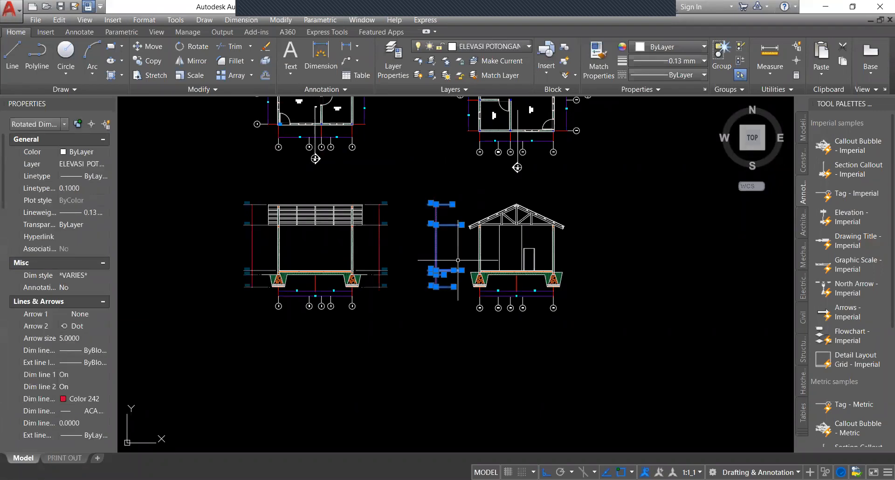
scroll(457, 260, up, 3)
key(m)
key(space)
click(524, 260)
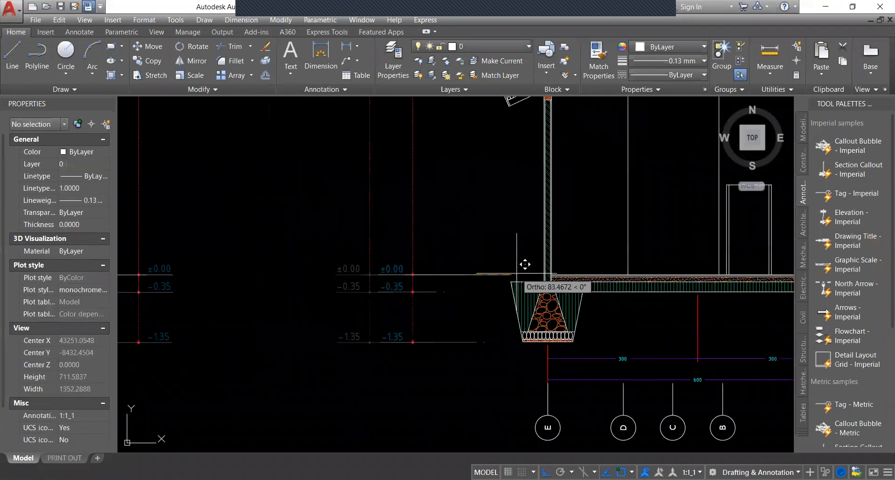
scroll(524, 262, up, 4)
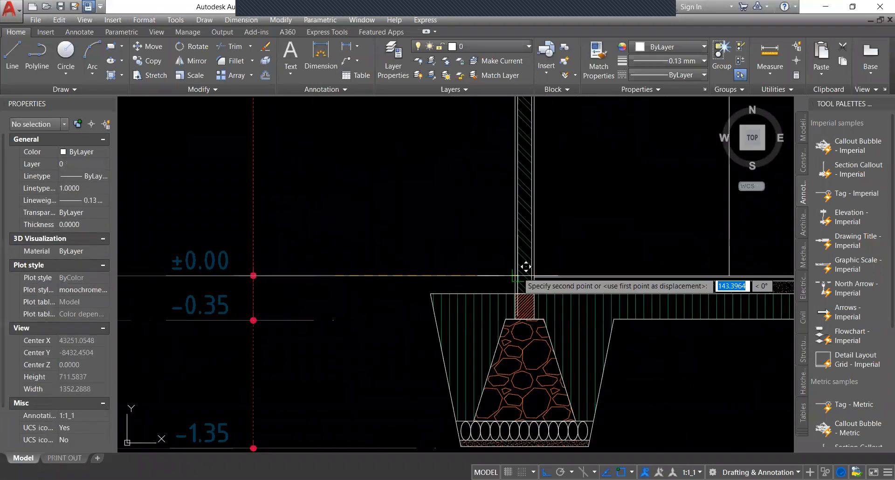
scroll(536, 268, up, 2)
click(541, 268)
Examine how the level dimensions line up with the cross section's floor, foundation and ring beam.
scroll(370, 266, down, 5)
scroll(331, 277, up, 4)
click(331, 278)
key(Escape)
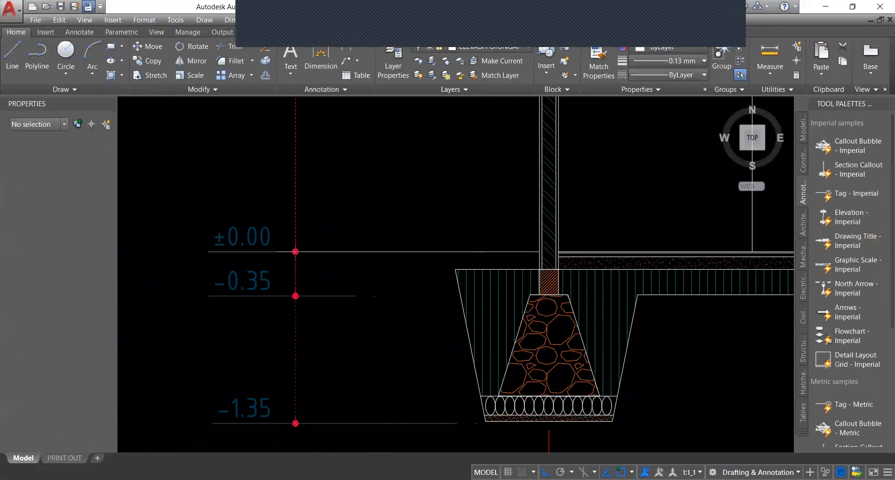
scroll(394, 218, down, 2)
scroll(393, 218, down, 3)
scroll(401, 177, up, 6)
scroll(505, 180, down, 6)
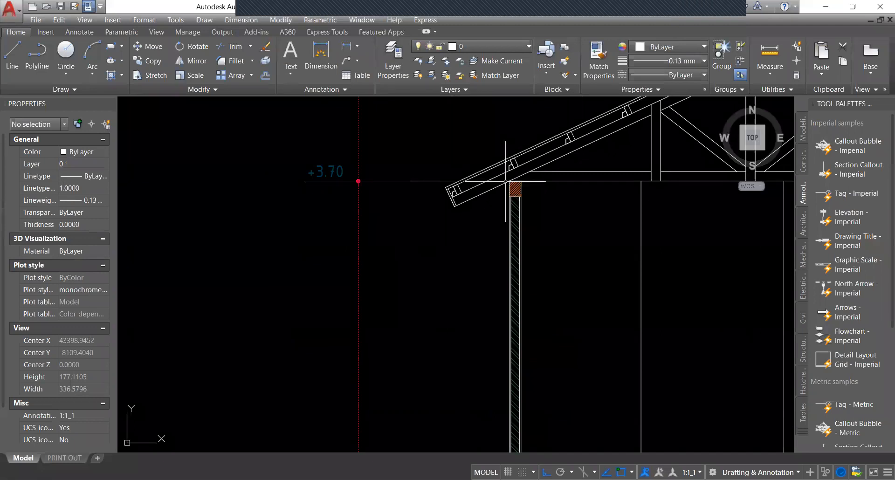
Stretch the top level dimension's extension line to the upper corner of the ridge purlin in the cross section.
scroll(531, 133, up, 2)
click(436, 203)
click(426, 217)
click(437, 212)
scroll(551, 205, up, 4)
scroll(550, 206, up, 2)
scroll(557, 235, up, 3)
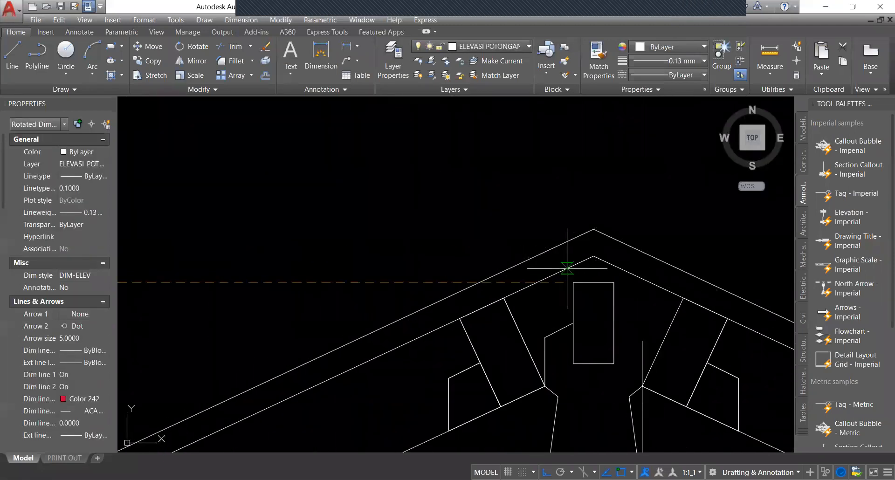
click(573, 280)
key(Escape)
scroll(498, 214, down, 3)
scroll(499, 213, down, 7)
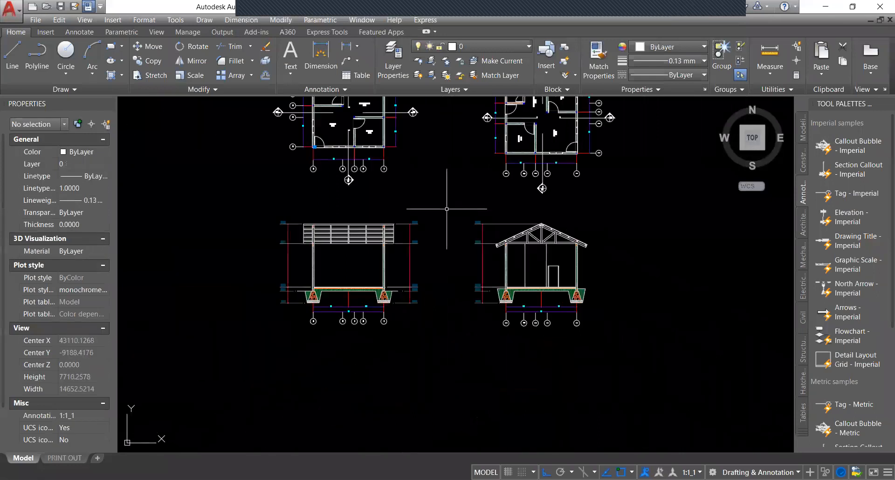
Mirror the cross section's left-hand level dimensions to its right side about the vertical centre axis, keeping the originals.
scroll(447, 209, up, 5)
click(503, 216)
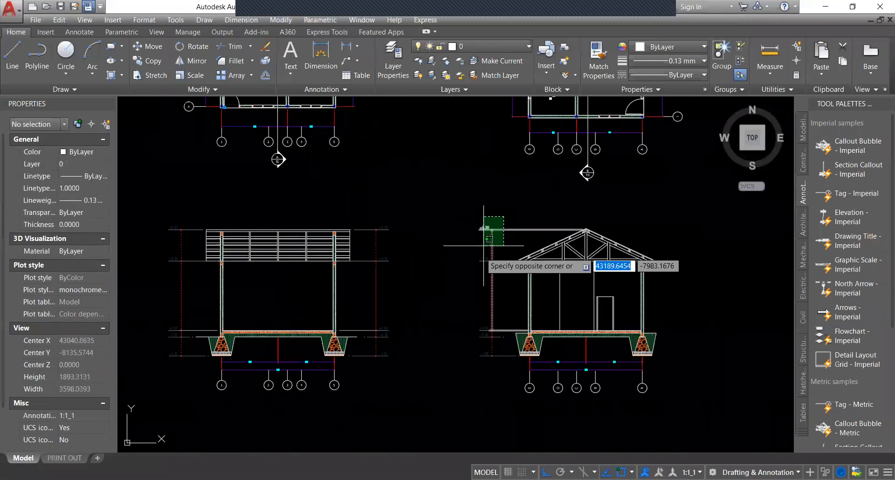
click(464, 338)
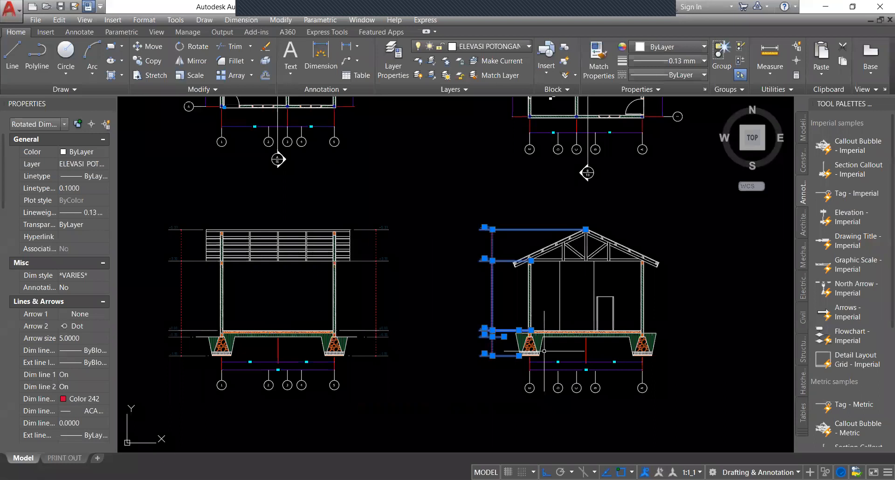
key(Escape)
scroll(583, 364, up, 6)
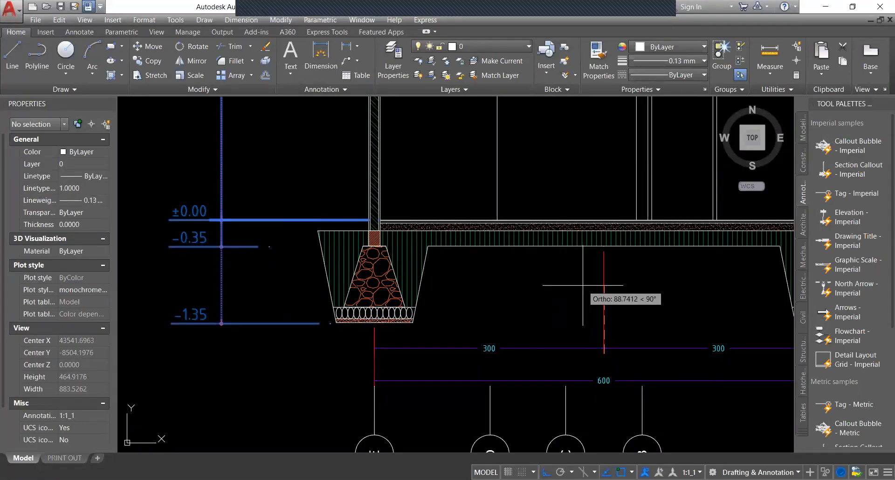
scroll(559, 301, down, 4)
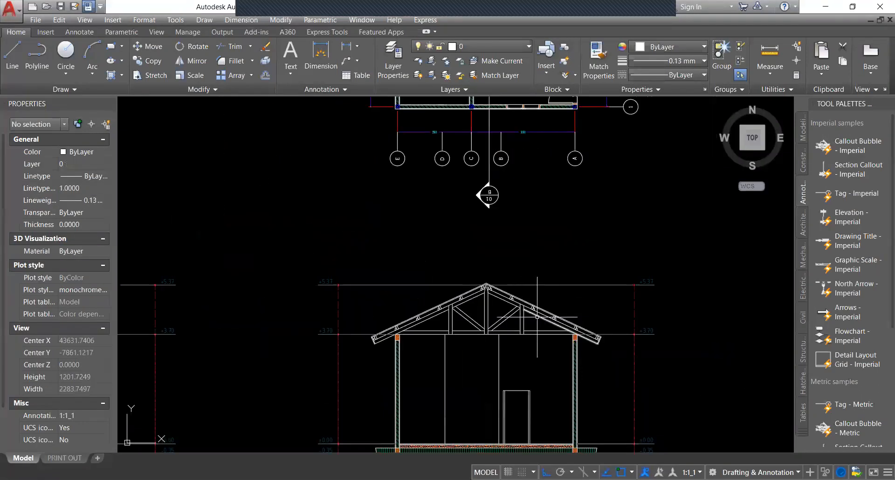
scroll(464, 208, down, 5)
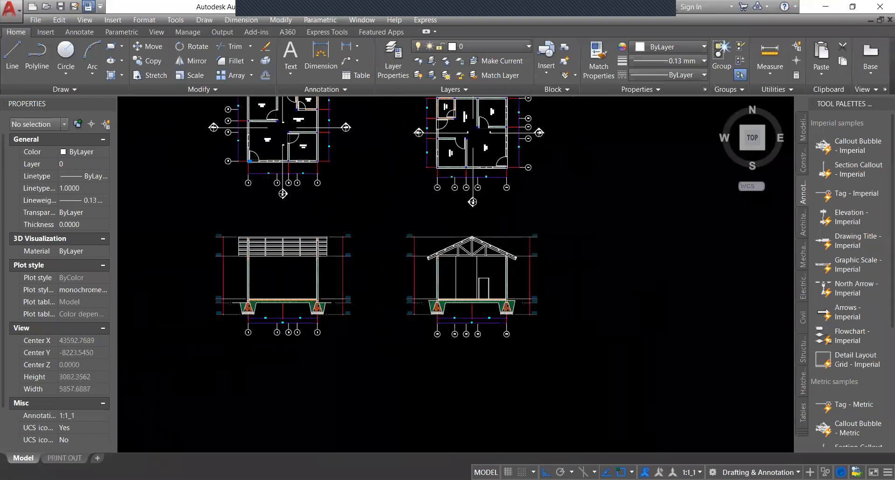
scroll(472, 270, up, 2)
scroll(460, 254, down, 4)
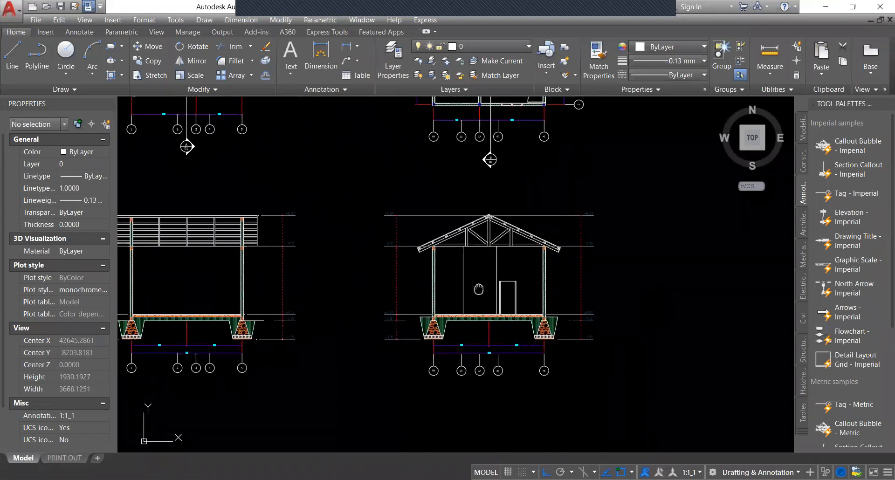
Copy the R. KELUARGA ±0.00 room label from the rotated floor plan straight down into the middle room of the cross section.
scroll(491, 196, up, 2)
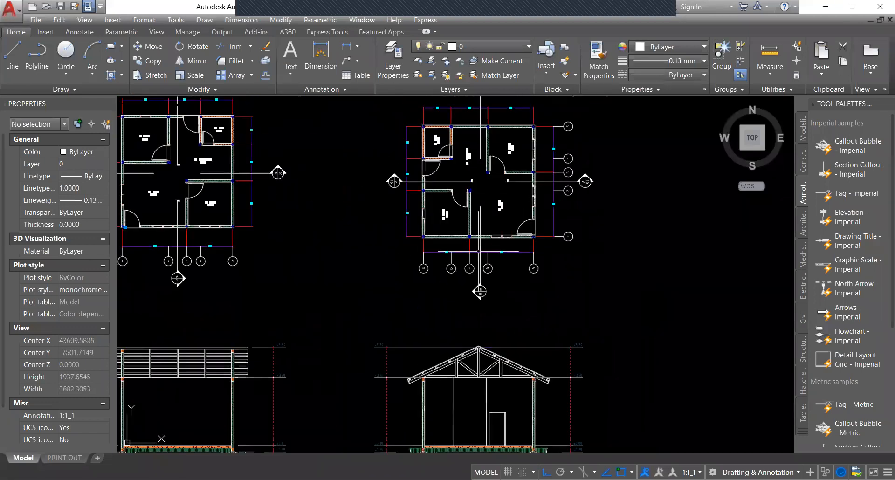
scroll(447, 205, up, 2)
scroll(445, 229, down, 4)
scroll(470, 179, up, 2)
middle_drag(470, 179, 462, 217)
middle_drag(469, 121, 466, 240)
scroll(460, 214, up, 2)
scroll(460, 214, down, 1)
scroll(485, 199, up, 2)
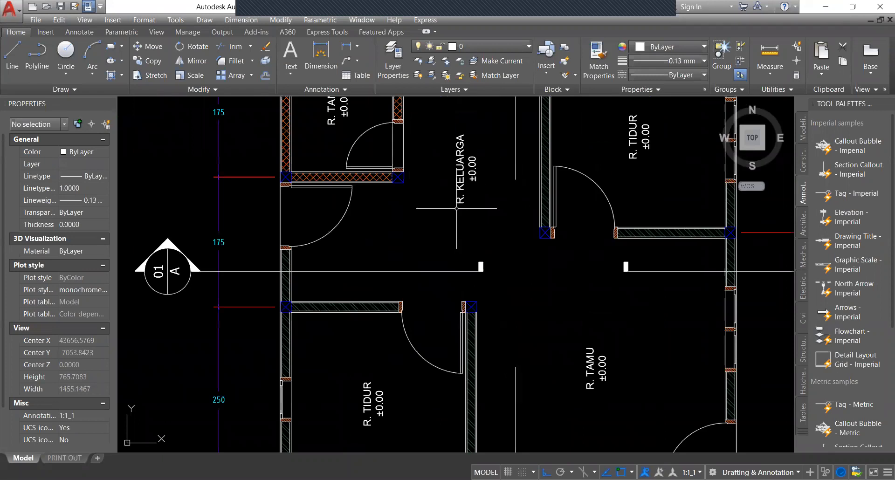
click(457, 171)
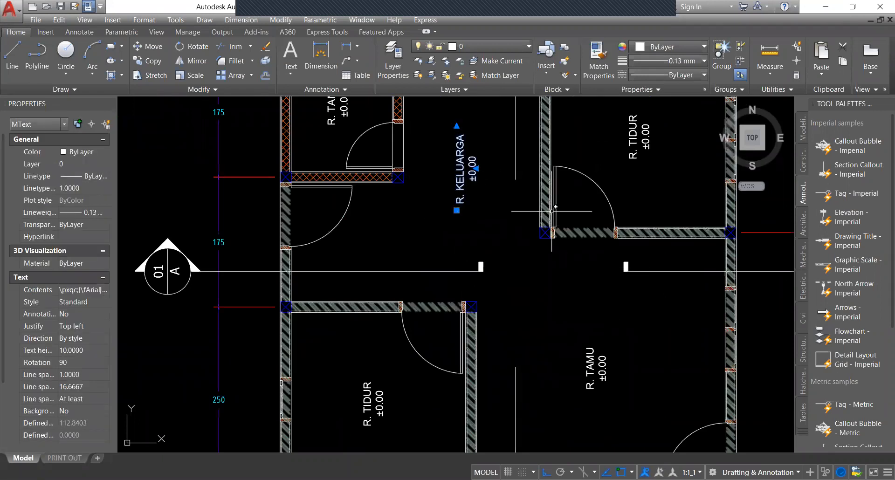
text(co)
key(space)
click(477, 189)
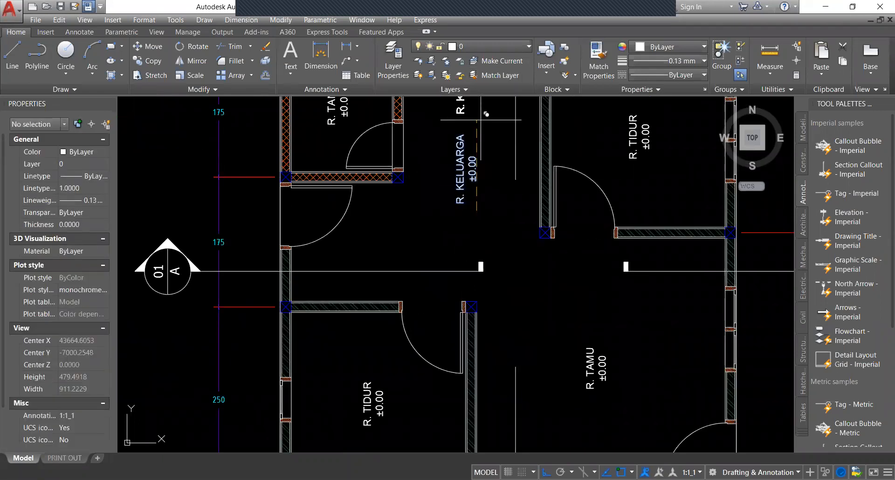
scroll(466, 155, down, 9)
scroll(458, 264, up, 10)
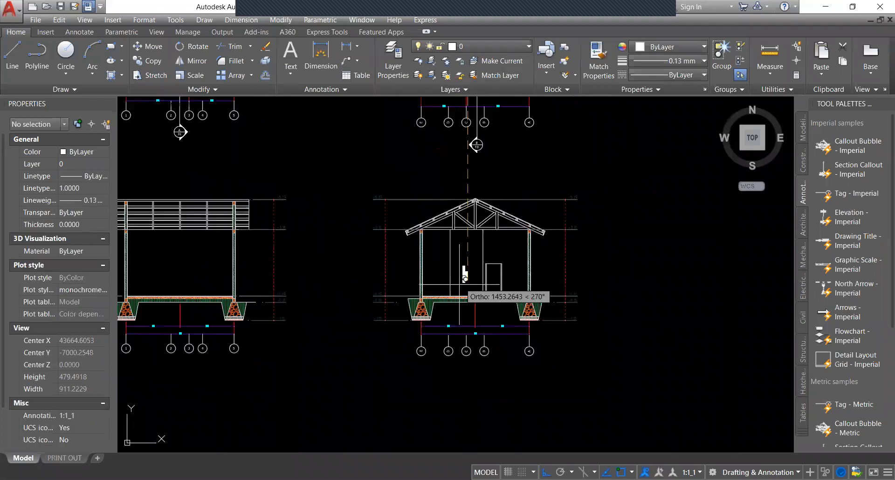
click(492, 310)
key(Escape)
Rotate the copied R. KELUARGA label in the cross section so that it reads horizontally.
click(487, 300)
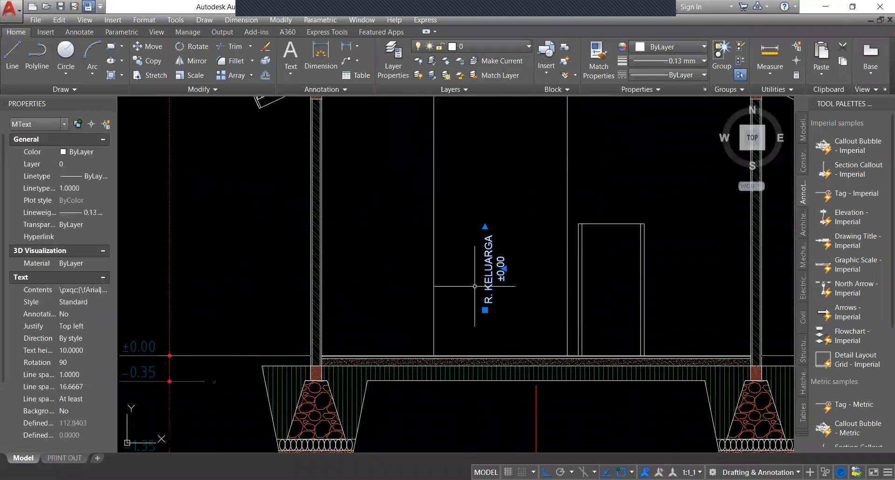
text(ro)
key(space)
click(475, 286)
click(469, 307)
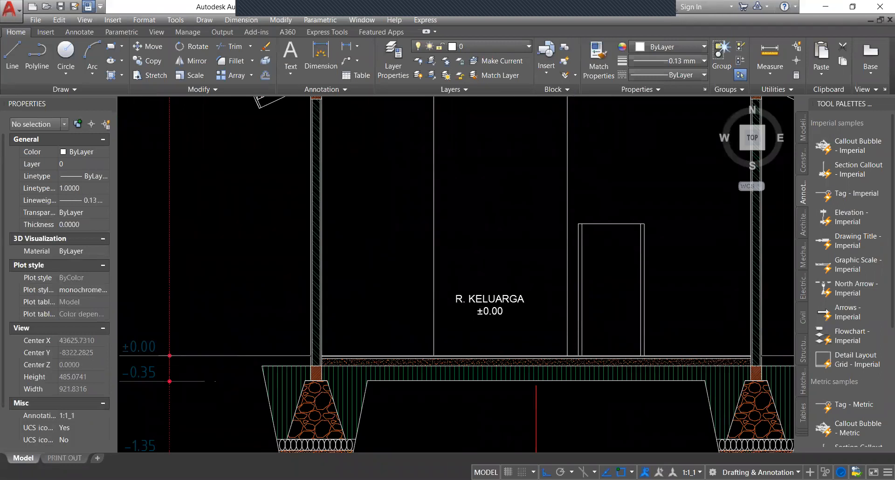
Move the cross section's R. KELUARGA label vertically down to just above the floor slab.
scroll(488, 323, up, 2)
click(491, 319)
click(473, 292)
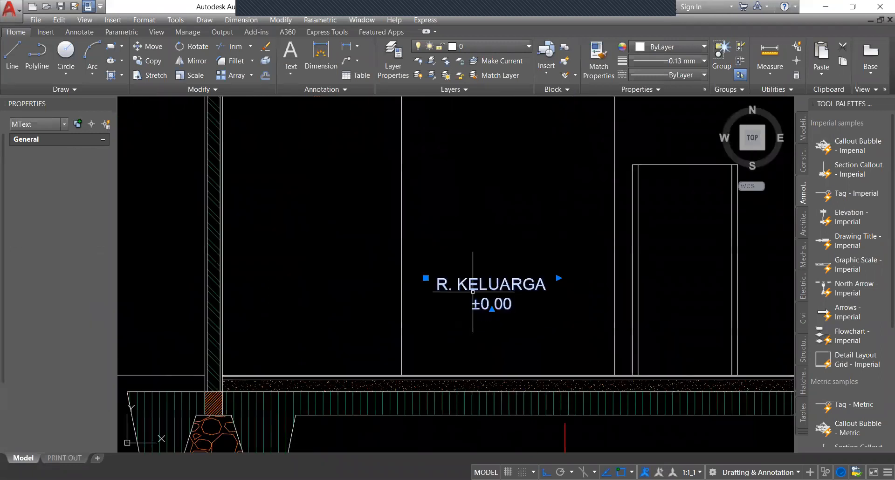
text(m)
key(space)
click(487, 211)
click(487, 267)
Copy the R. KELUARGA ±0.00 label from the unrotated floor plan straight down to just above the longitudinal section's floor.
scroll(487, 266, down, 6)
scroll(499, 275, down, 10)
scroll(331, 175, up, 8)
scroll(405, 181, down, 2)
middle_drag(406, 181, 406, 208)
scroll(403, 205, up, 2)
click(403, 200)
text(co)
key(space)
click(403, 199)
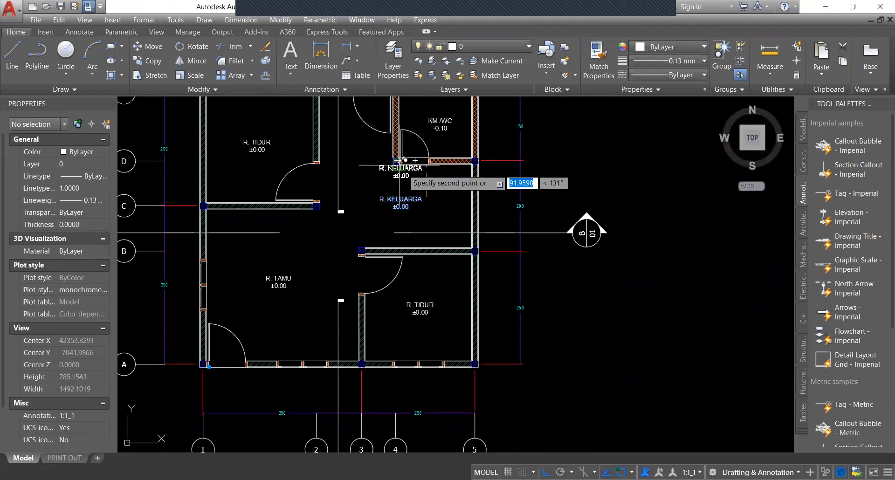
scroll(404, 167, down, 7)
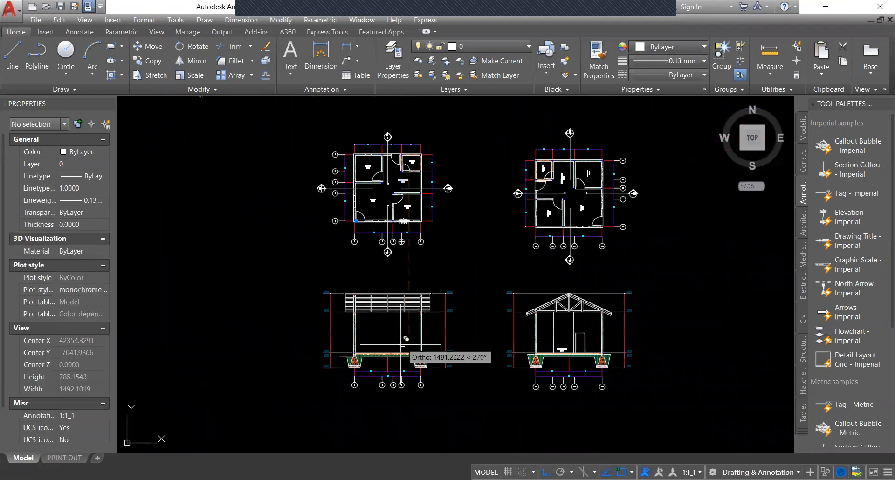
scroll(401, 355, up, 8)
scroll(416, 304, up, 4)
click(440, 302)
key(Escape)
Copy the R. TAMU ±0.00 label from the floor plan down to the longitudinal section, level with its R. KELUARGA label.
scroll(436, 308, down, 8)
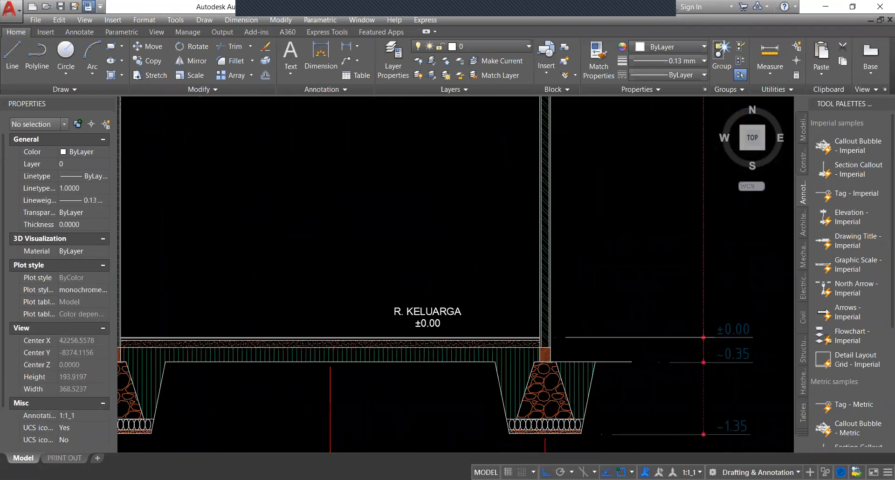
scroll(433, 284, down, 5)
scroll(402, 223, up, 8)
click(402, 222)
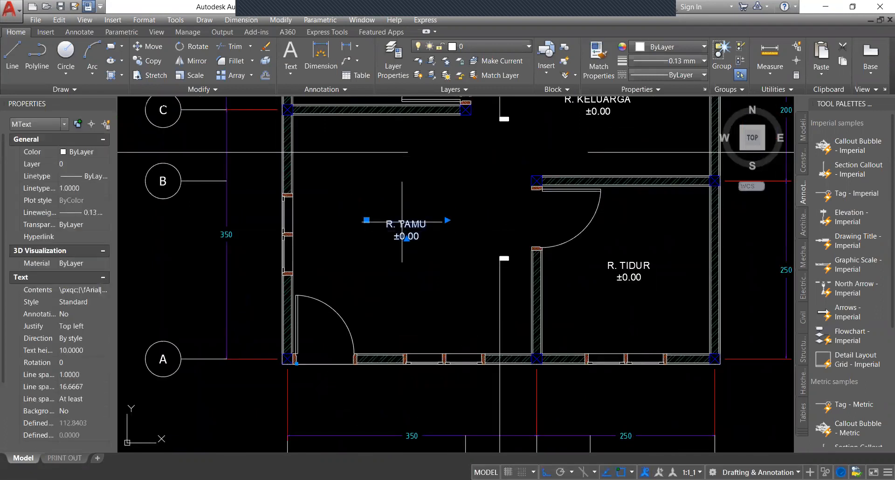
key(space)
click(402, 222)
scroll(408, 165, down, 6)
middle_drag(413, 429, 417, 317)
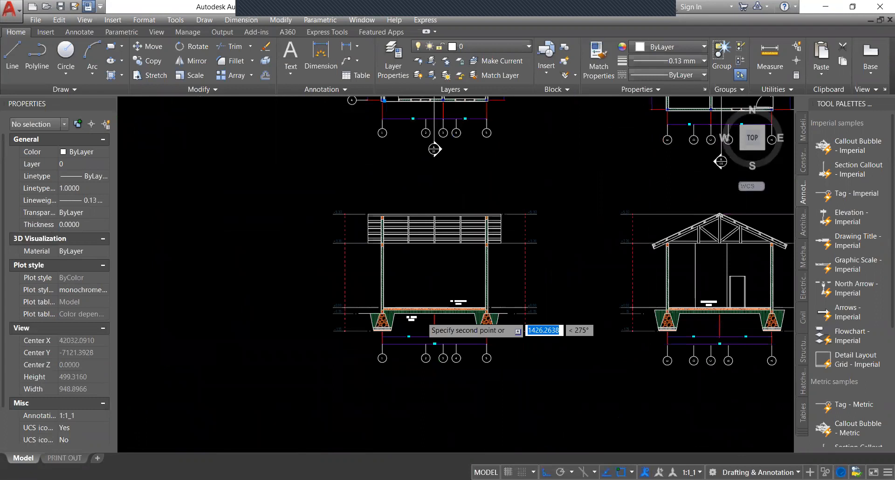
scroll(406, 247, up, 6)
click(406, 247)
key(Escape)
Add an aligned dimension between the two uppermost purlins on the cross section's left roof slope, placed above the roof.
scroll(406, 247, down, 8)
middle_drag(471, 224, 462, 256)
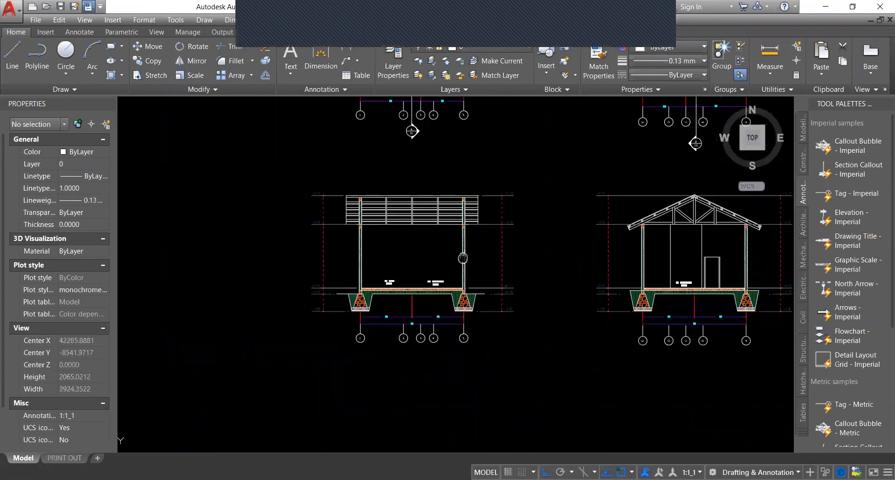
scroll(421, 220, up, 4)
scroll(434, 238, down, 4)
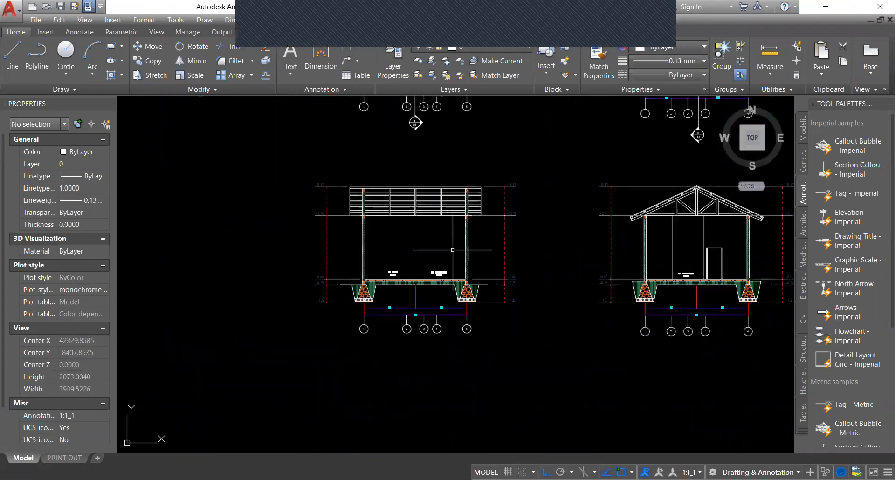
scroll(519, 260, up, 3)
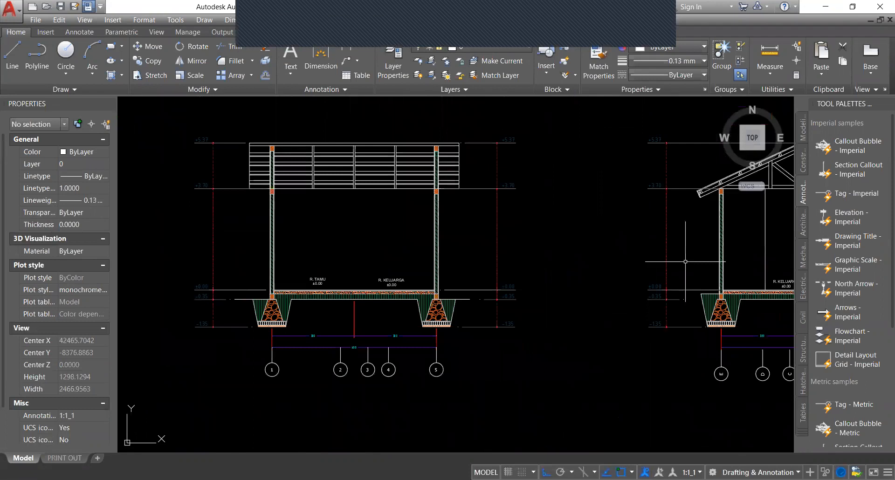
scroll(519, 223, down, 3)
scroll(519, 223, up, 3)
text(DA)
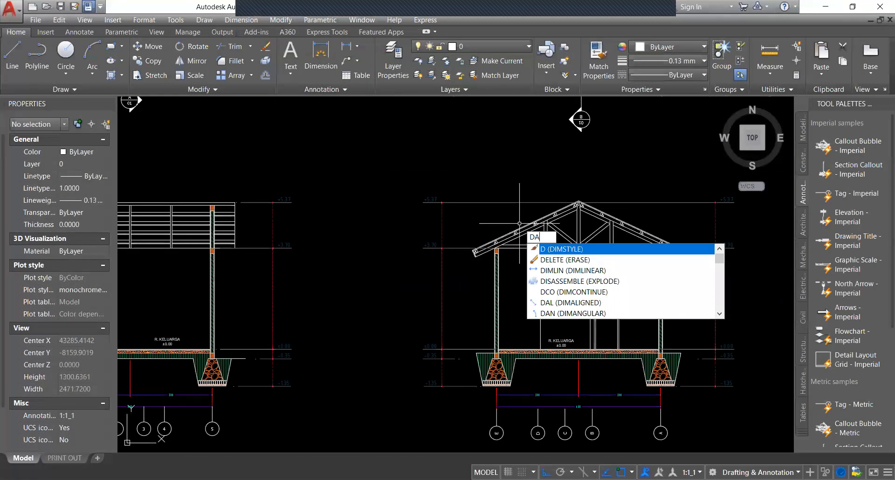
text(L)
key(space)
scroll(574, 204, up, 6)
click(592, 217)
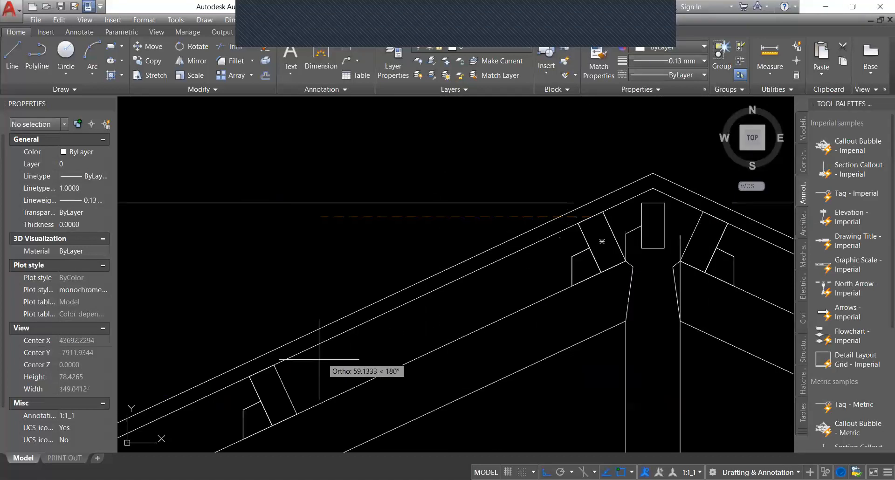
click(263, 371)
click(522, 111)
Continue the aligned dimension chain from purlin to purlin down the left roof slope to the lowest purlin at the eave.
scroll(522, 111, down, 4)
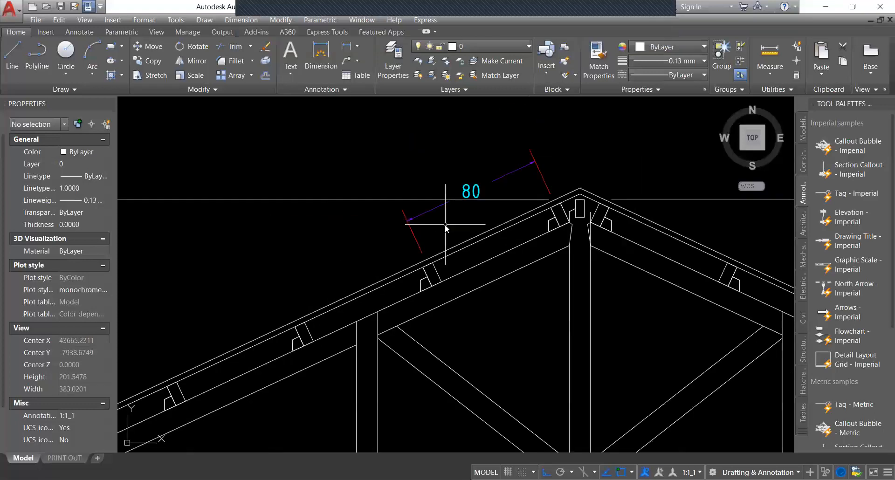
text(DCO)
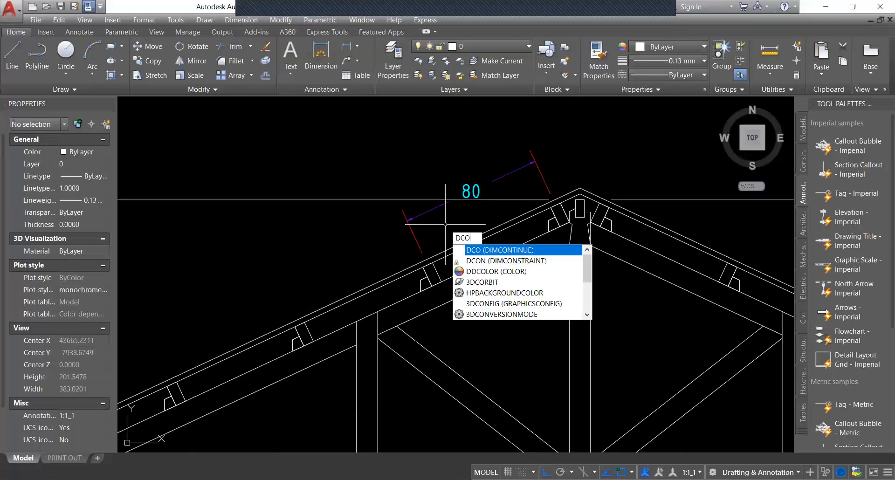
key(space)
scroll(297, 329, up, 2)
click(307, 336)
scroll(411, 236, down, 4)
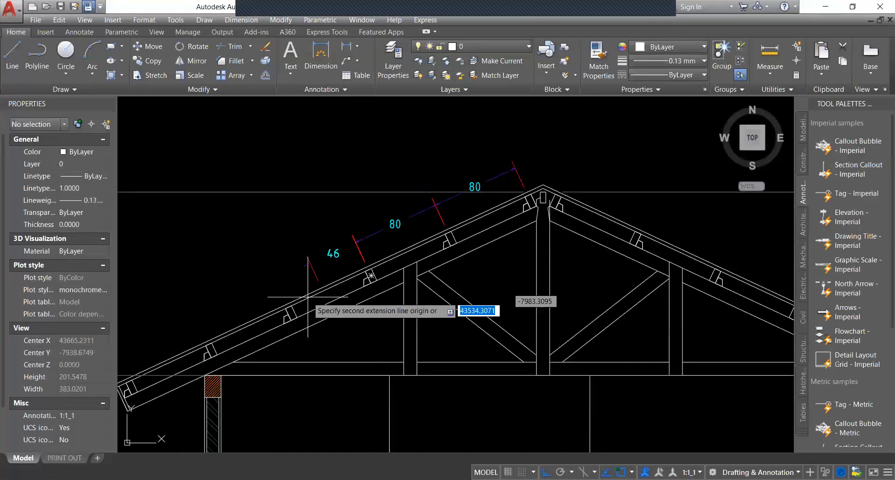
scroll(308, 296, up, 1)
scroll(296, 304, up, 4)
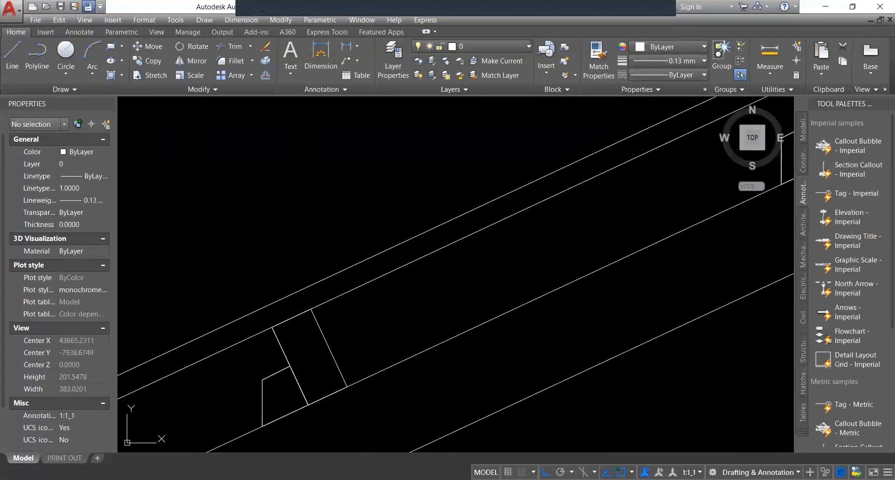
scroll(454, 228, down, 5)
scroll(390, 254, up, 3)
click(378, 273)
scroll(375, 278, down, 1)
scroll(373, 281, down, 1)
scroll(293, 322, up, 2)
click(303, 297)
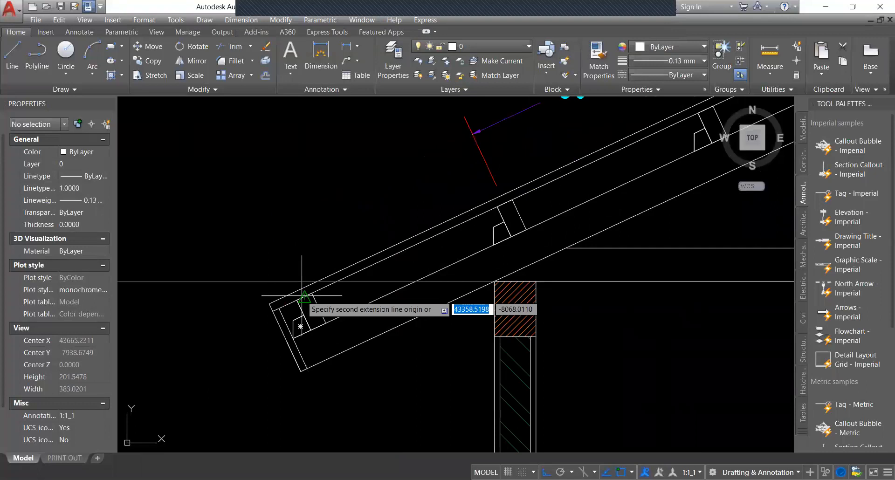
key(Escape)
Mirror the five purlin spacing dimensions onto the right roof slope about the vertical axis through the ridge purlin, keeping the originals.
scroll(304, 297, down, 4)
scroll(333, 238, up, 1)
scroll(456, 240, up, 2)
click(497, 222)
click(464, 201)
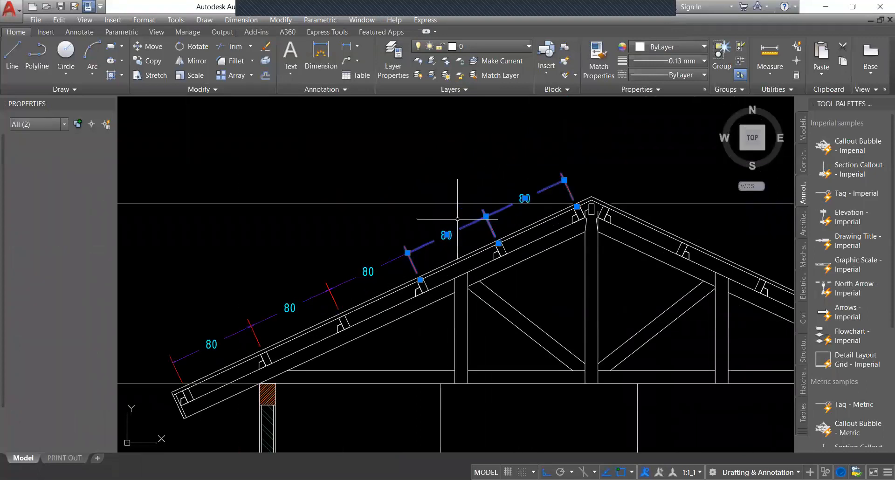
click(342, 294)
click(308, 260)
click(262, 305)
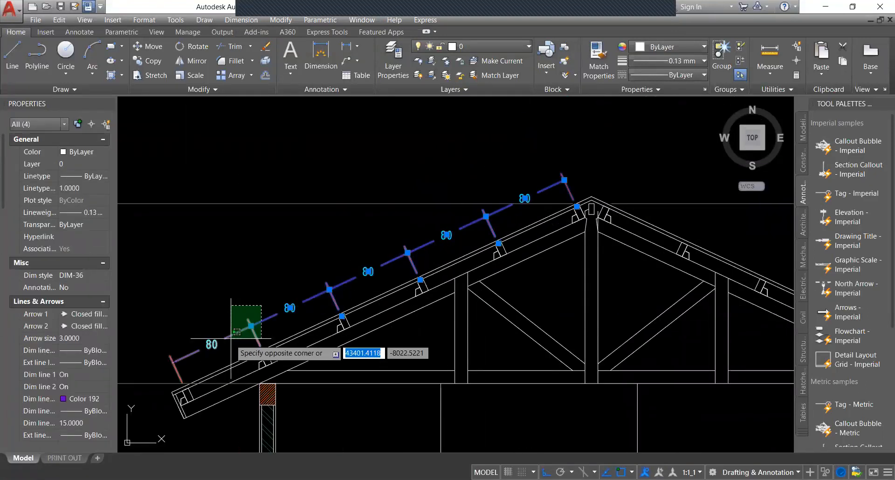
click(233, 333)
middle_drag(504, 222, 449, 213)
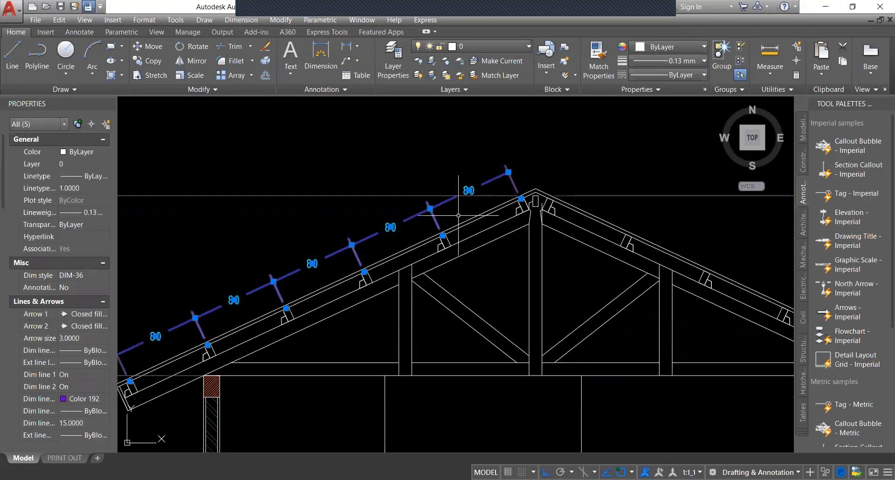
text(mi)
key(space)
scroll(544, 204, up, 5)
click(489, 216)
click(494, 161)
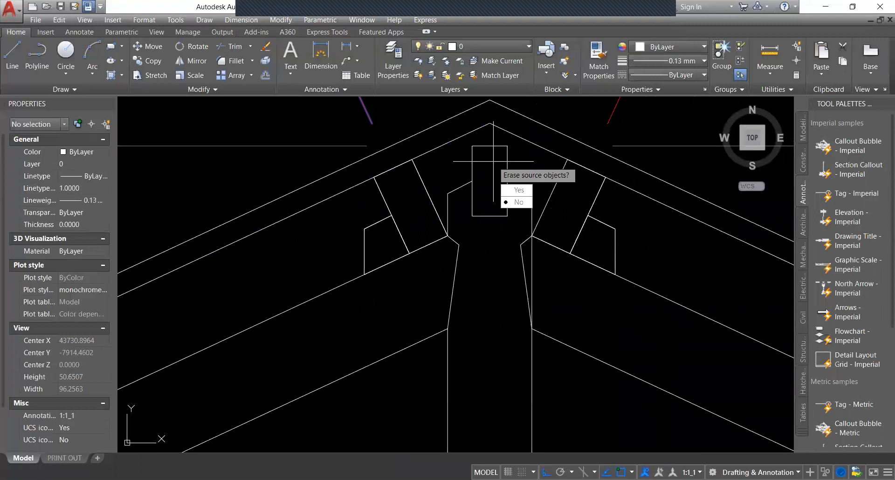
key(Return)
Add an overall aligned dimension along the cross section's left roof slope from eave edge to ridge, placed above the purlin spacing dimensions.
scroll(493, 162, down, 15)
scroll(512, 186, up, 2)
scroll(416, 175, up, 4)
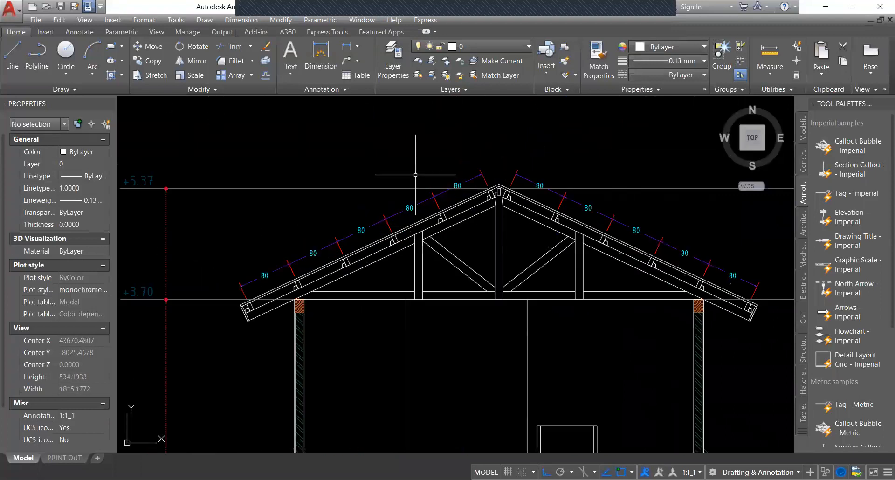
text(DAL)
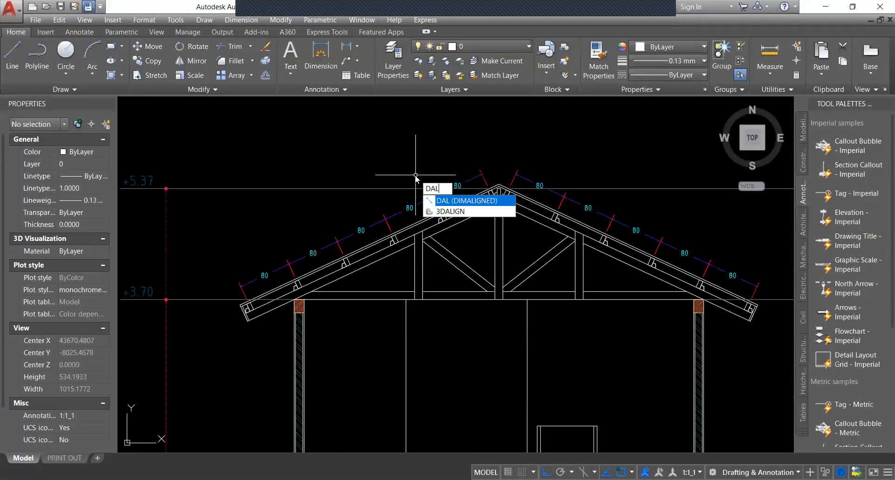
key(Return)
scroll(243, 310, up, 4)
click(244, 292)
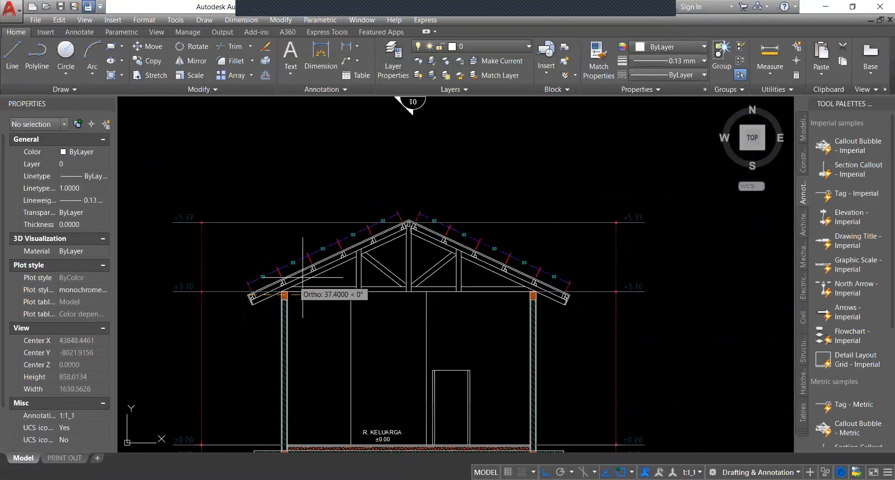
scroll(444, 341, up, 10)
click(438, 332)
scroll(447, 255, down, 8)
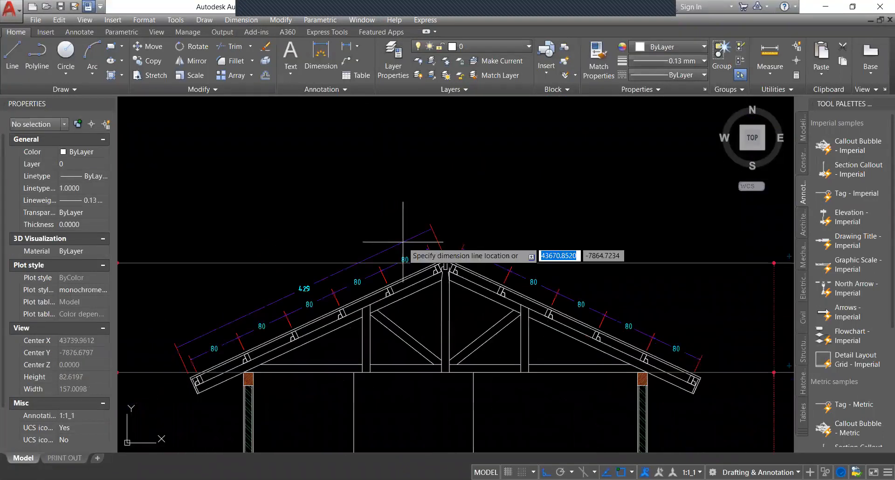
click(414, 236)
Mirror the overall left slope dimension onto the right roof slope about the vertical axis through the ridge, keeping the original.
scroll(416, 236, up, 2)
click(419, 231)
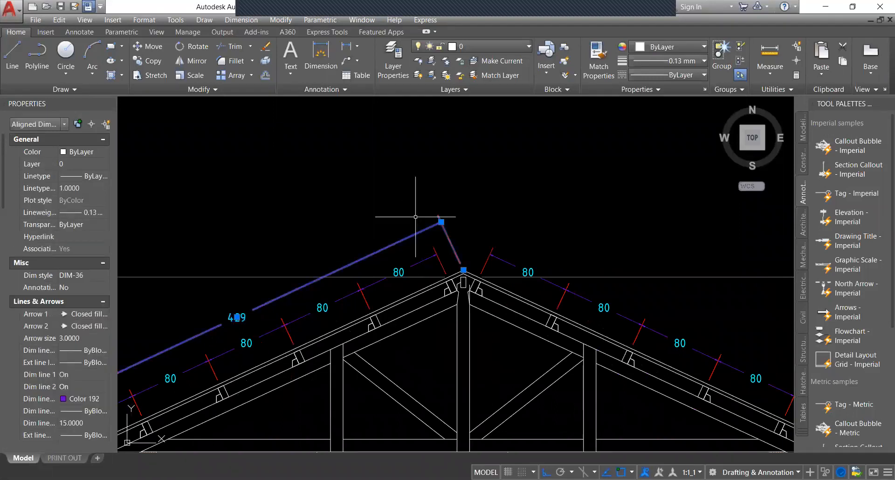
text(mi)
key(Return)
scroll(471, 294, up, 6)
click(441, 195)
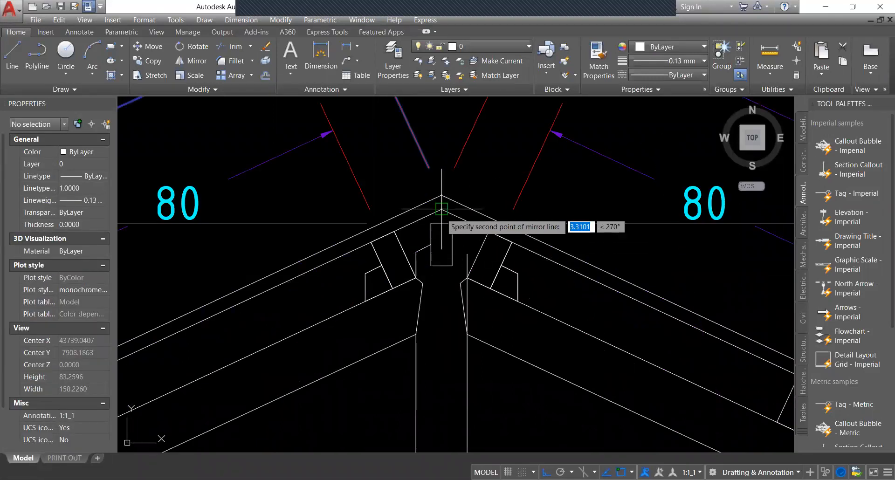
click(442, 210)
key(Return)
scroll(450, 214, down, 14)
middle_drag(465, 240, 494, 212)
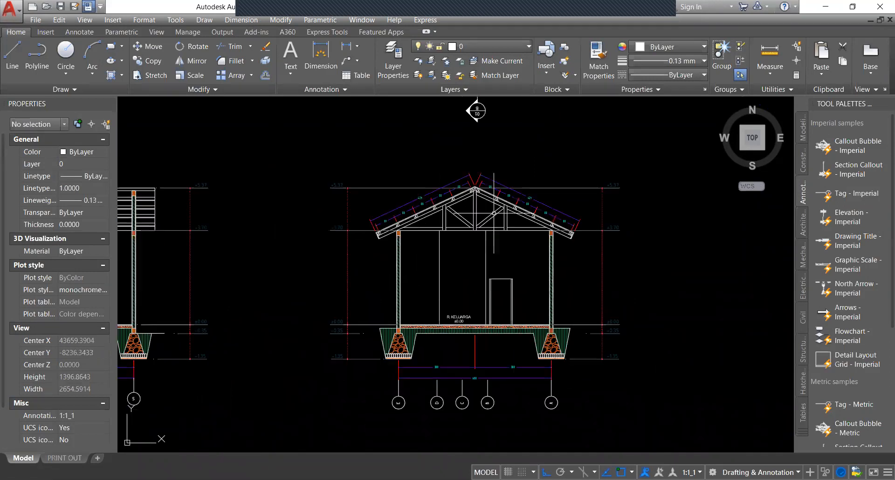
Add an angular dimension between the underside of the right rafter and the top edge of the truss's tie beam, placed inside the truss.
scroll(492, 213, up, 2)
scroll(536, 224, up, 2)
middle_drag(545, 222, 534, 269)
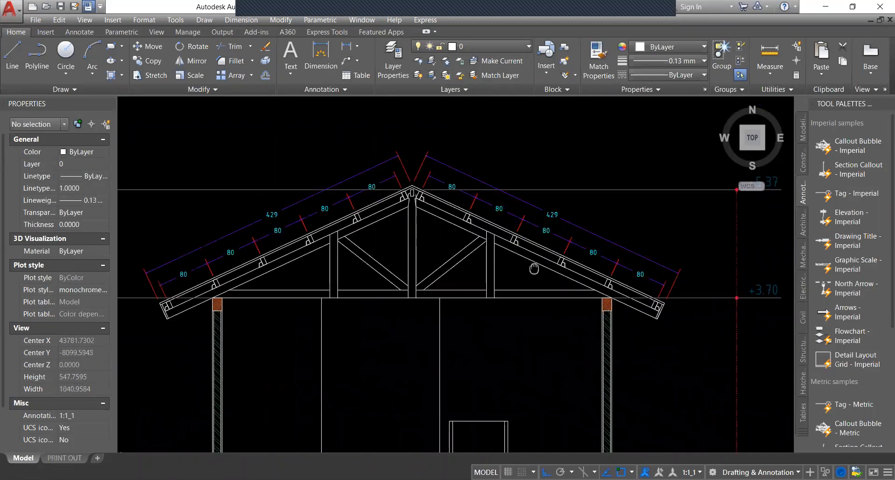
scroll(534, 269, up, 2)
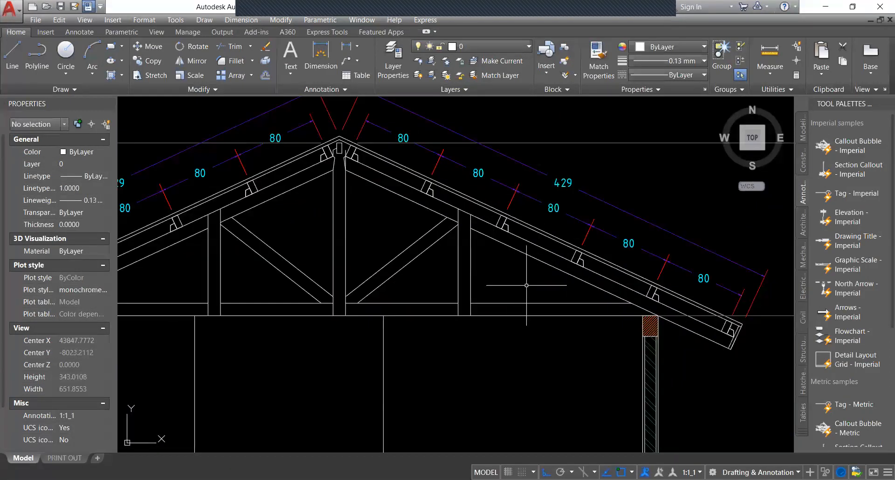
text(DAN)
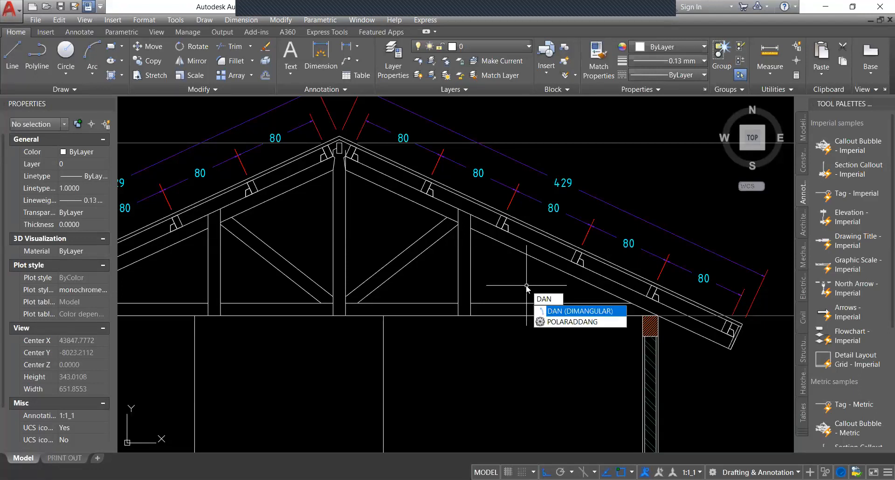
key(Return)
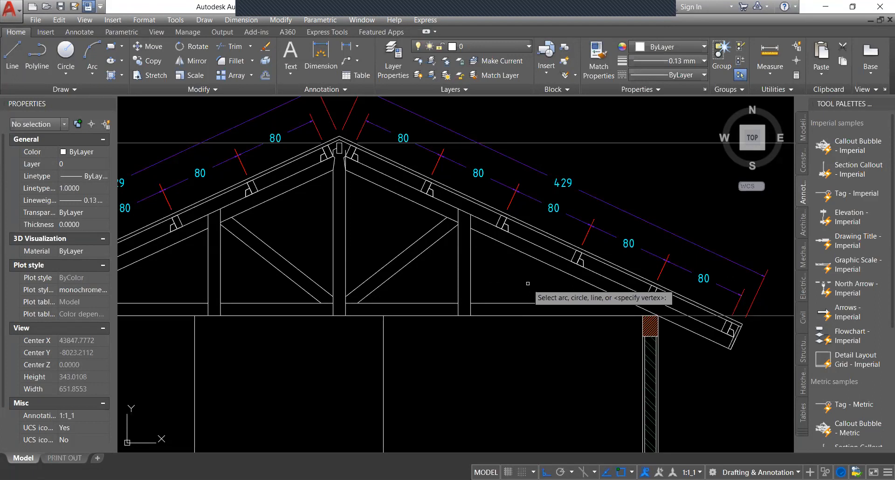
click(513, 249)
click(522, 303)
scroll(521, 297, up, 2)
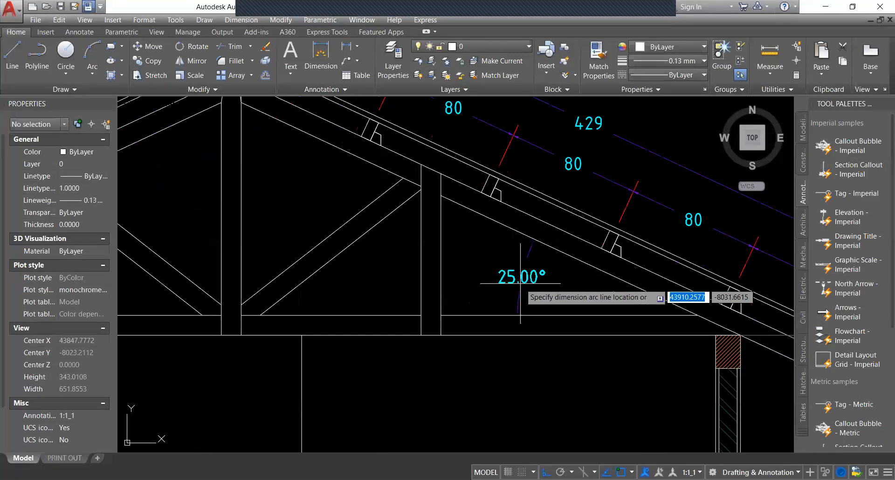
click(539, 278)
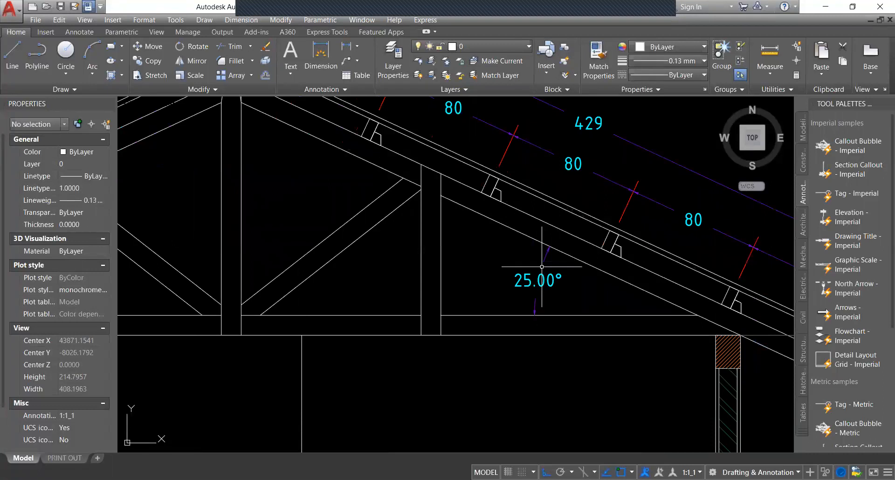
Review the floor plans and both sections, checking the cross section's roof dimensions, angle and level marks.
scroll(542, 267, down, 6)
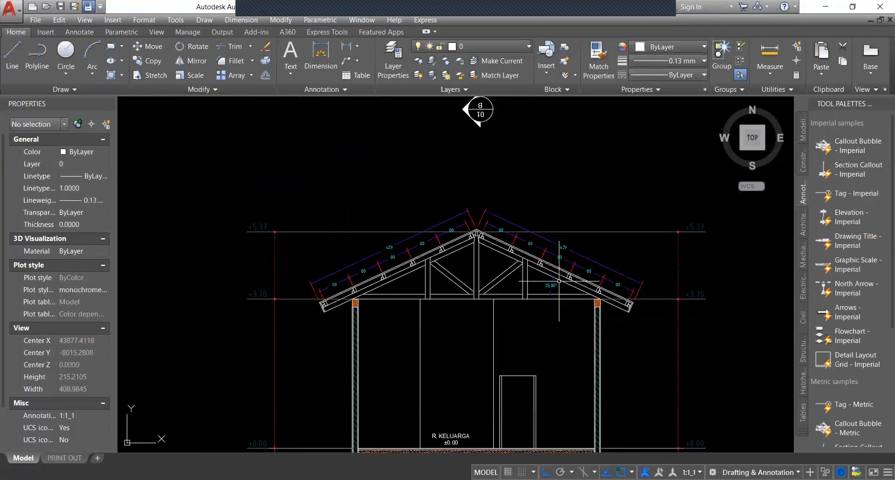
scroll(559, 282, down, 10)
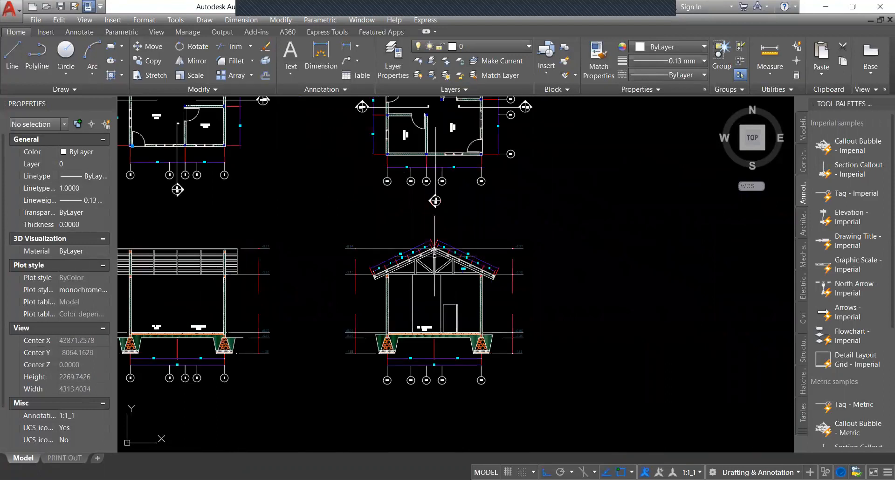
scroll(422, 277, up, 3)
scroll(465, 290, down, 5)
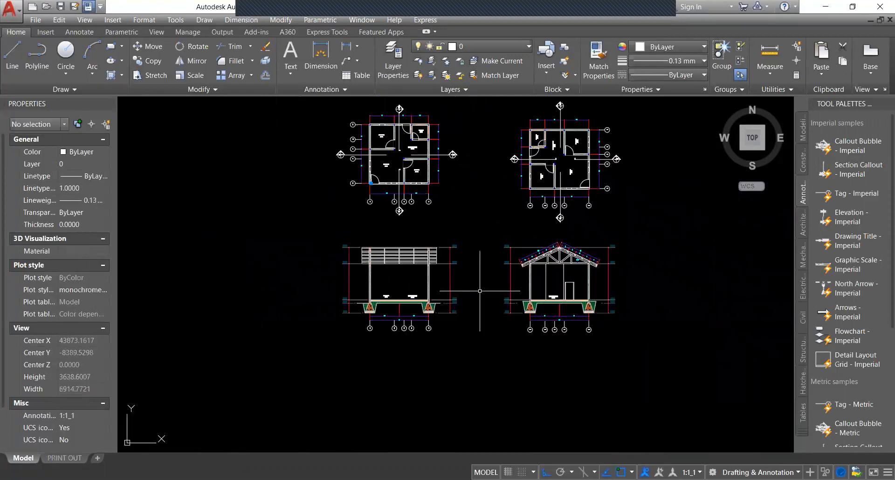
scroll(407, 270, up, 4)
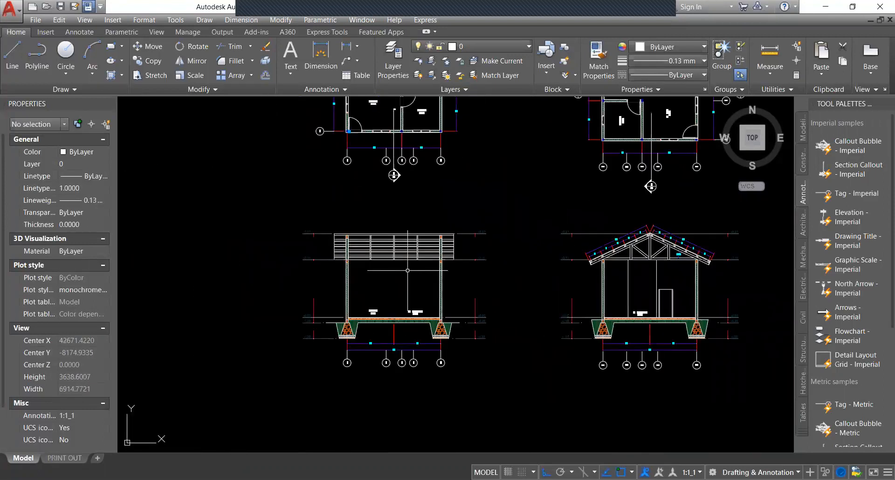
scroll(408, 280, down, 6)
scroll(410, 327, up, 2)
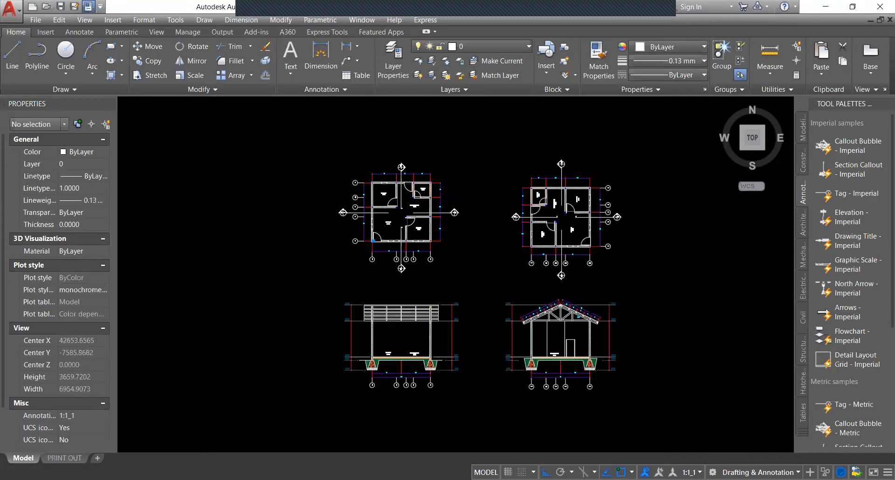
scroll(471, 305, up, 2)
scroll(373, 280, down, 4)
scroll(382, 293, up, 3)
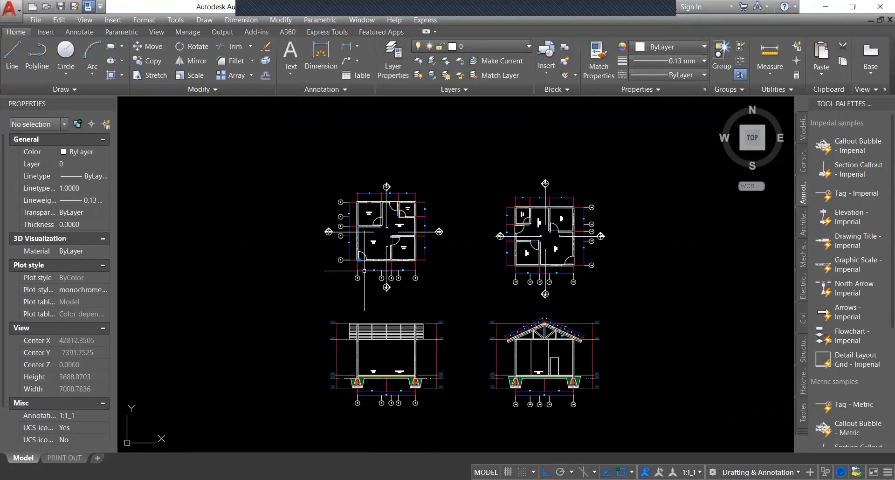
scroll(364, 271, up, 4)
scroll(479, 267, down, 4)
scroll(322, 231, down, 3)
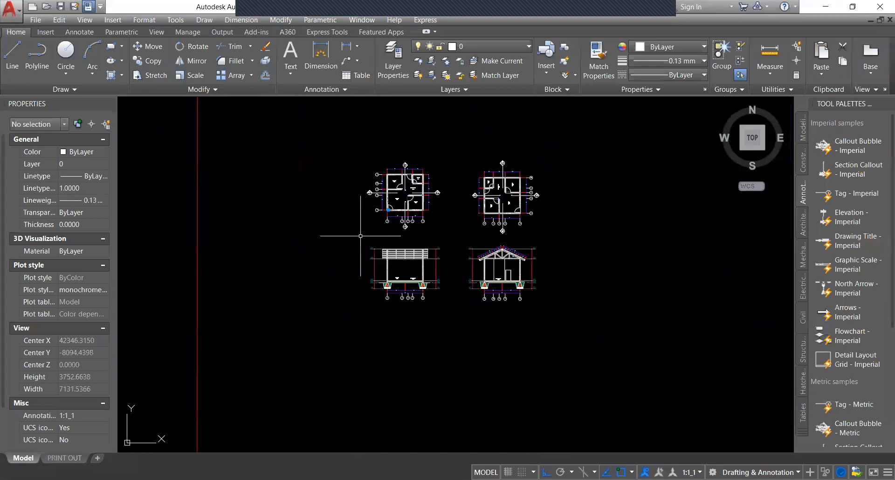
scroll(513, 268, up, 6)
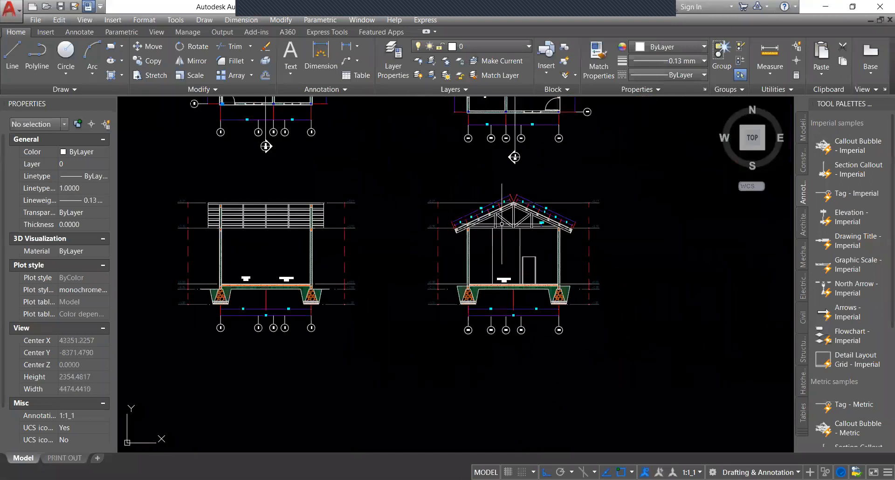
scroll(508, 199, up, 2)
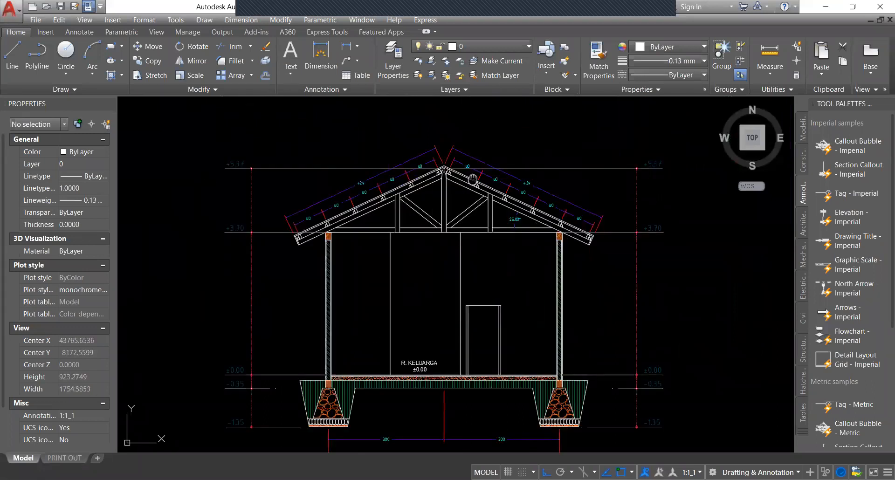
scroll(629, 200, up, 1)
scroll(650, 250, up, 1)
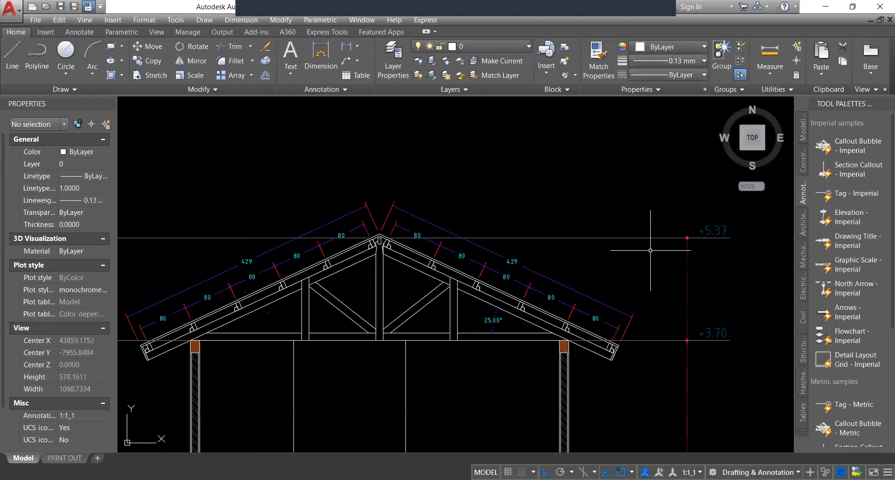
scroll(650, 251, up, 1)
scroll(683, 226, down, 1)
middle_drag(725, 336, 586, 243)
scroll(554, 212, down, 2)
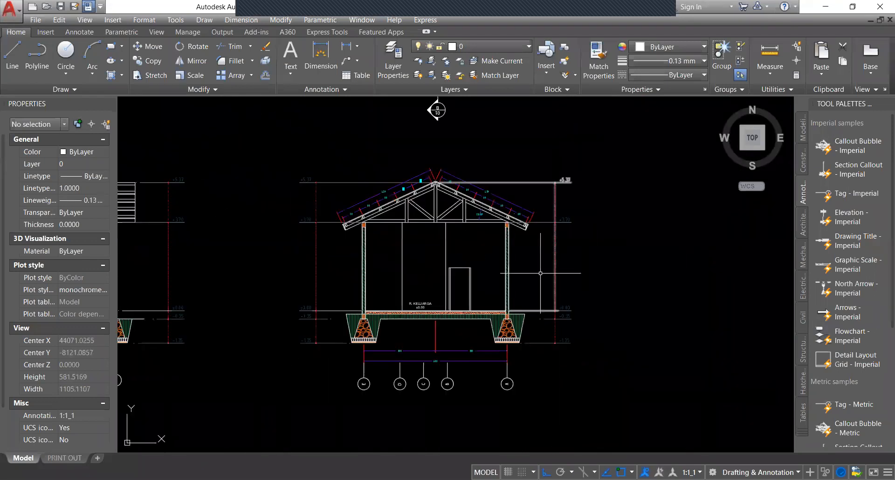
Try a vertical linear dimension from the top outer corner of the right foundation's soil fill up to the ±0.00 floor line.
scroll(544, 307, up, 6)
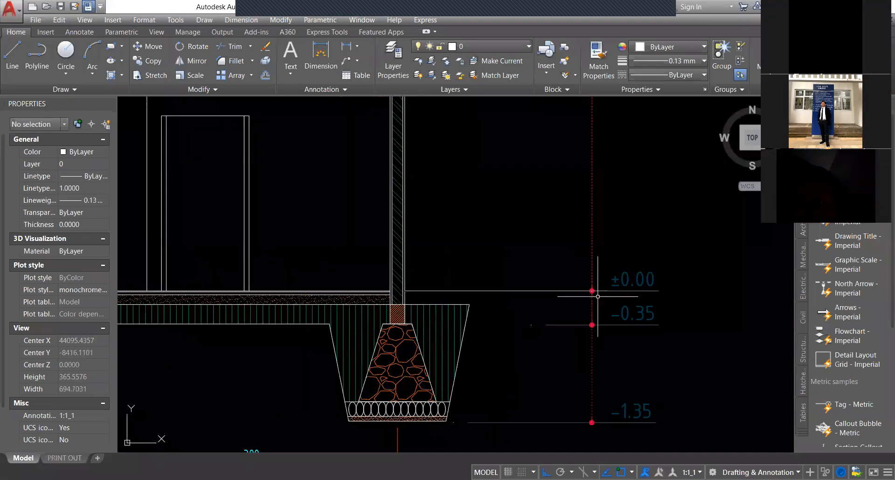
scroll(645, 294, up, 2)
text(DLI)
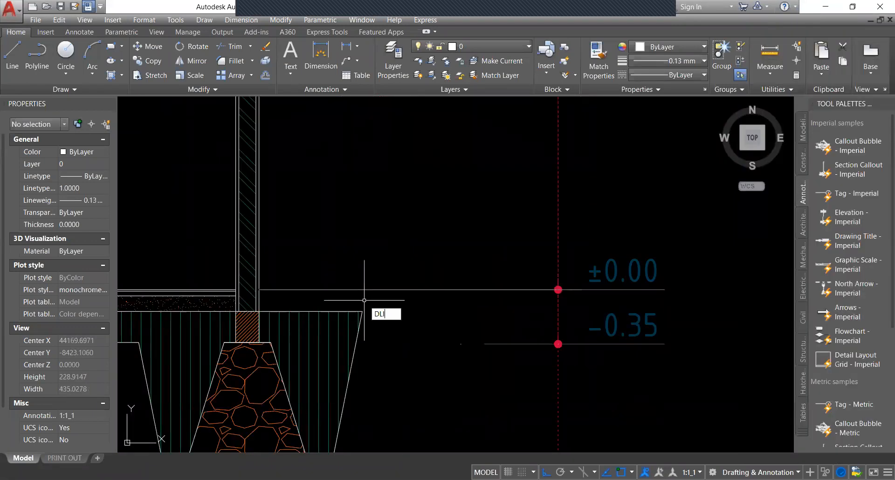
key(Return)
click(363, 312)
click(362, 290)
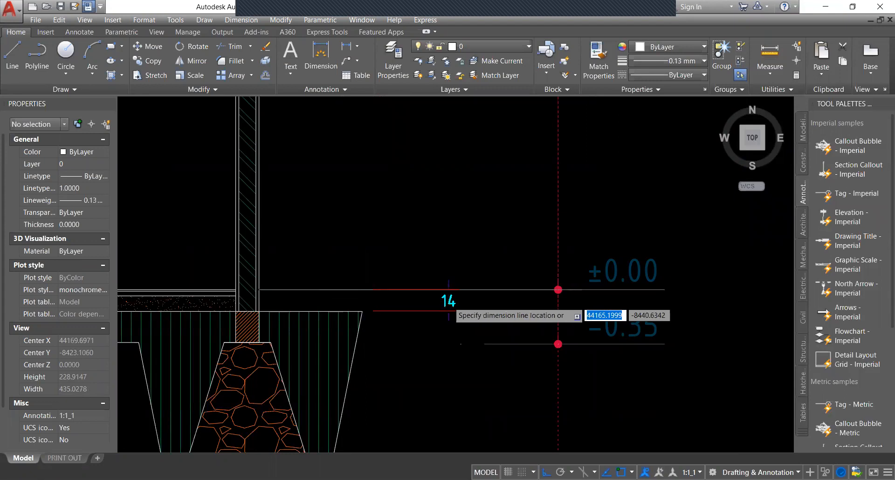
scroll(448, 302, up, 2)
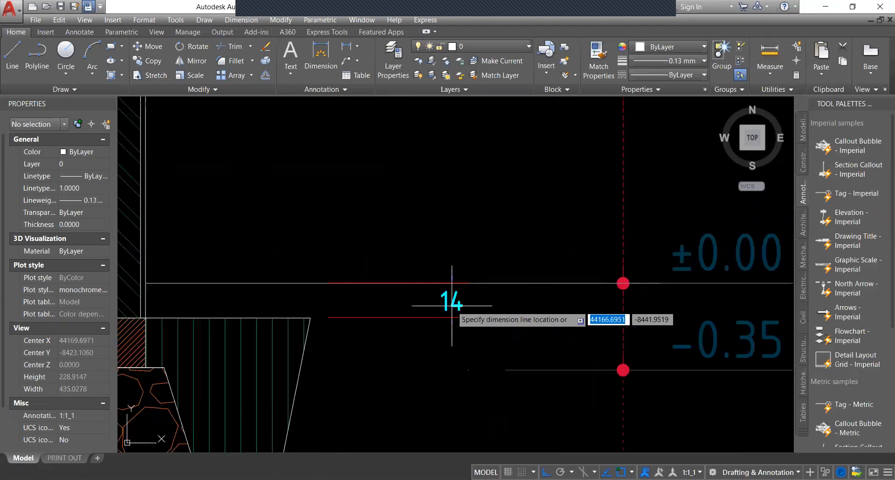
click(452, 306)
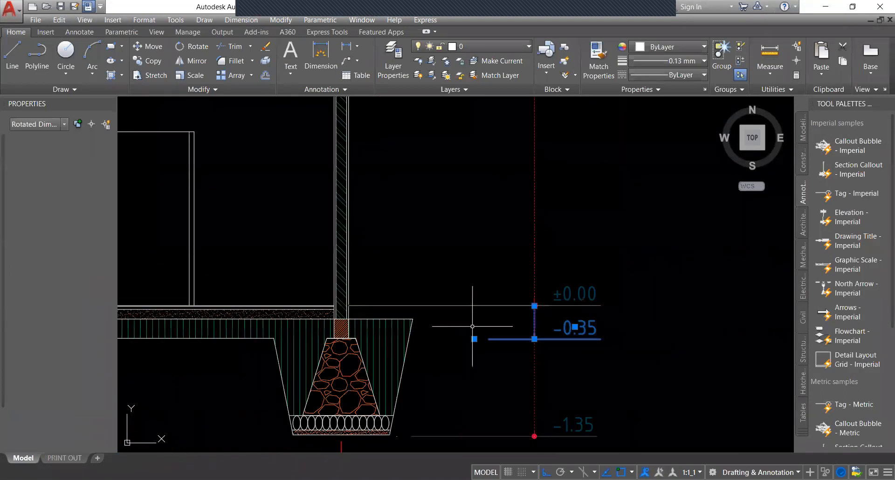
Stretch the right-hand −0.35 level dimension's origin up to the top outer corner of the right foundation's soil fill.
click(475, 339)
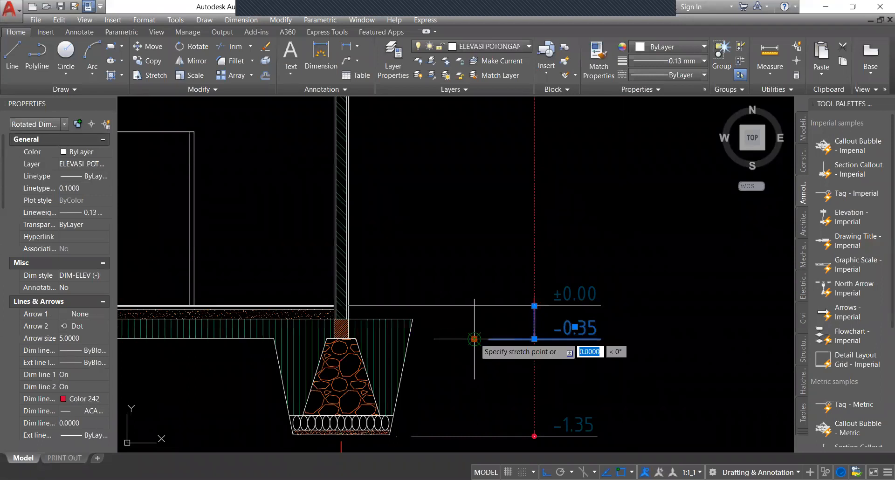
click(406, 320)
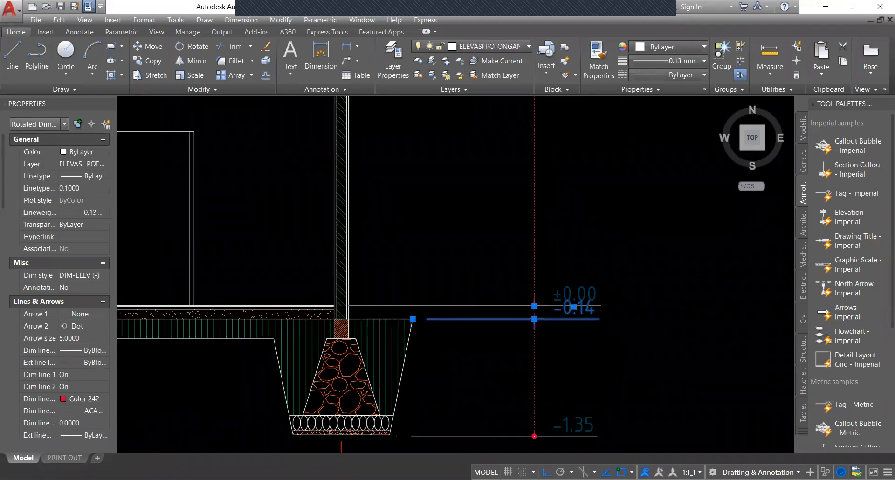
scroll(567, 311, up, 2)
key(Escape)
scroll(592, 303, up, 2)
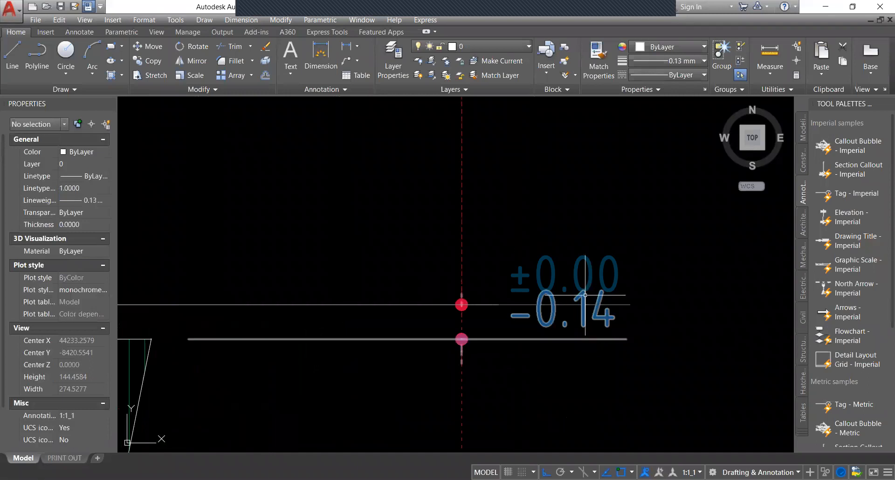
scroll(554, 273, down, 3)
scroll(553, 271, down, 4)
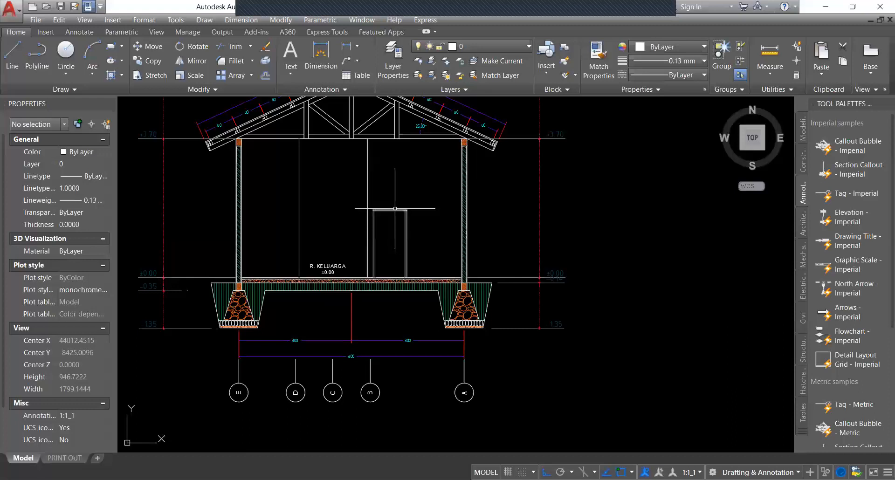
scroll(490, 397, down, 5)
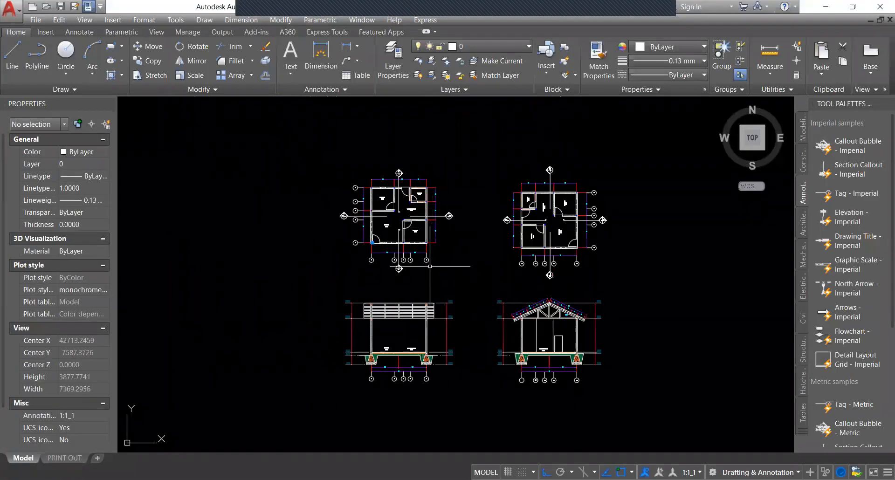
scroll(447, 242, up, 2)
scroll(448, 242, down, 4)
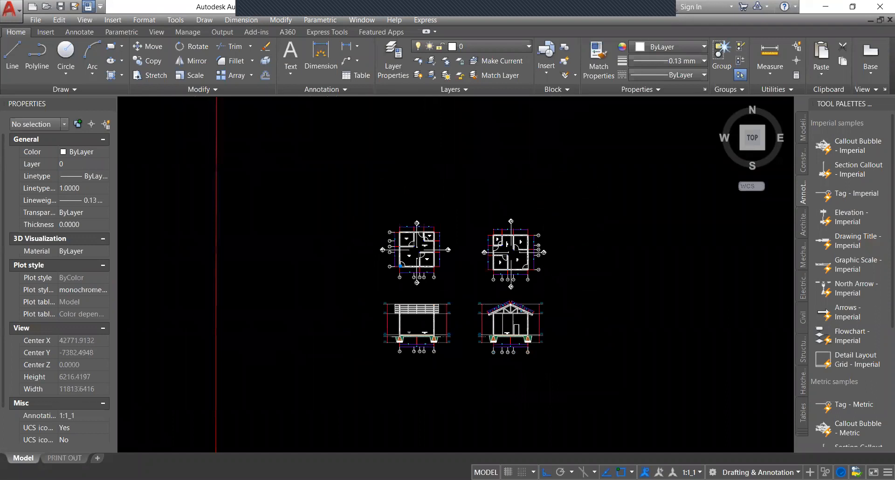
Review the floor plans, both sections and the reference house's drawings to find an existing section title.
scroll(447, 240, up, 4)
scroll(448, 240, up, 2)
scroll(410, 233, down, 5)
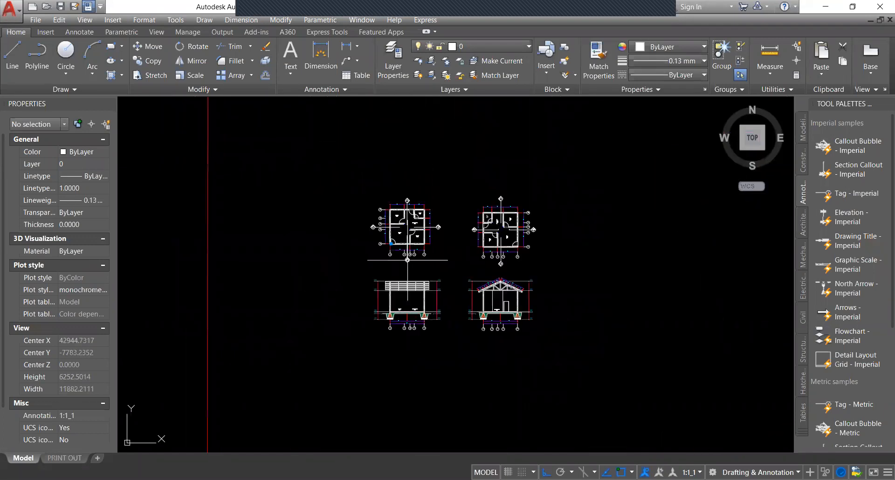
scroll(390, 296, up, 3)
scroll(390, 296, up, 2)
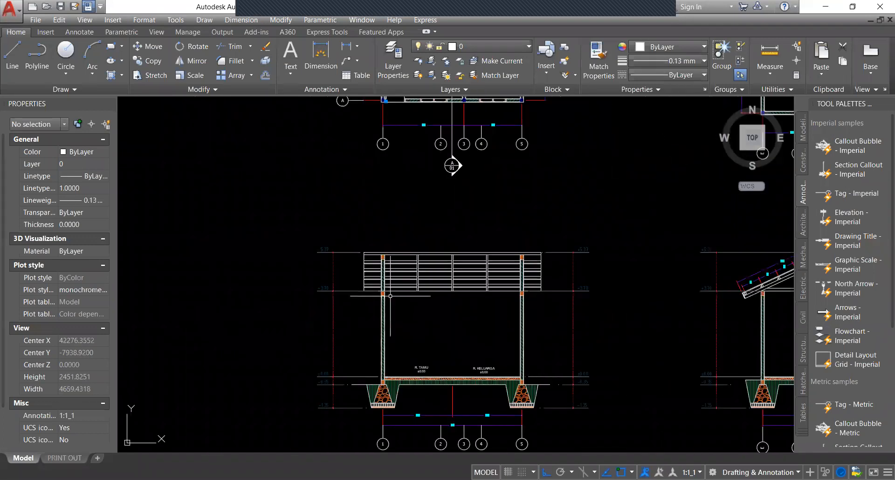
scroll(391, 296, down, 6)
scroll(425, 255, up, 2)
scroll(362, 255, up, 4)
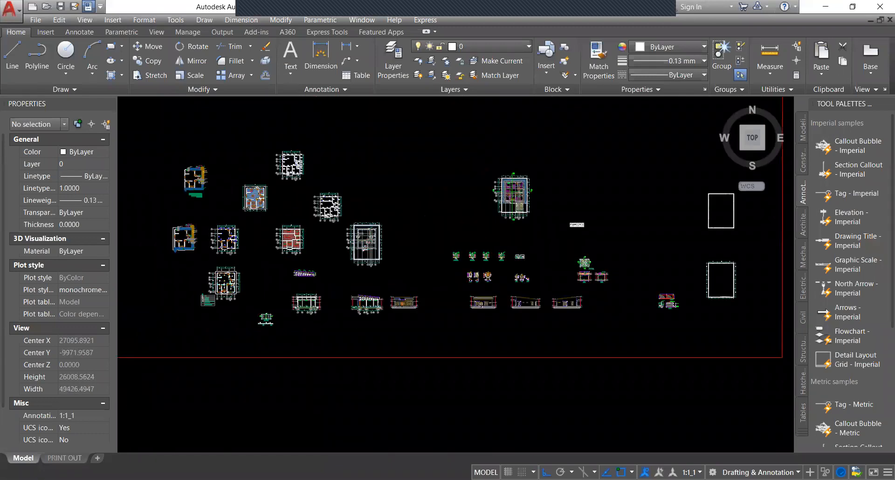
scroll(335, 273, up, 2)
scroll(336, 273, up, 2)
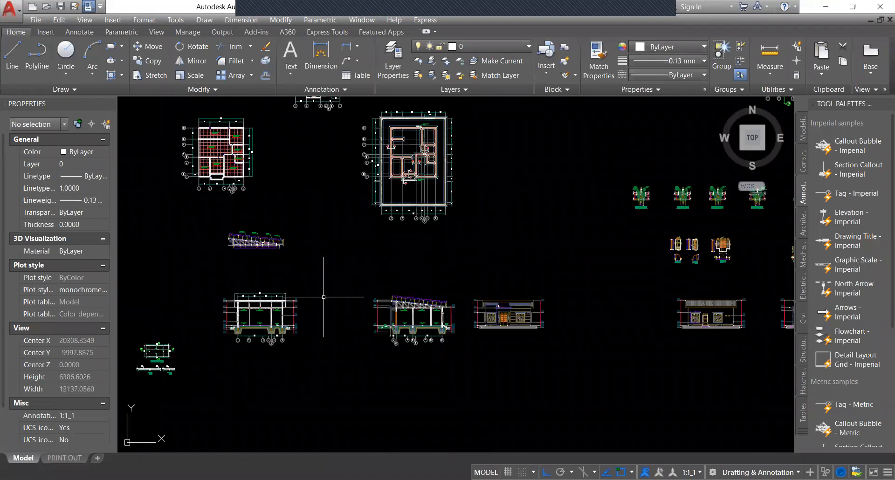
Copy the "POTONGAN A-A skala 1:50" title text from its sheet in the PRINT OUT layout.
click(65, 459)
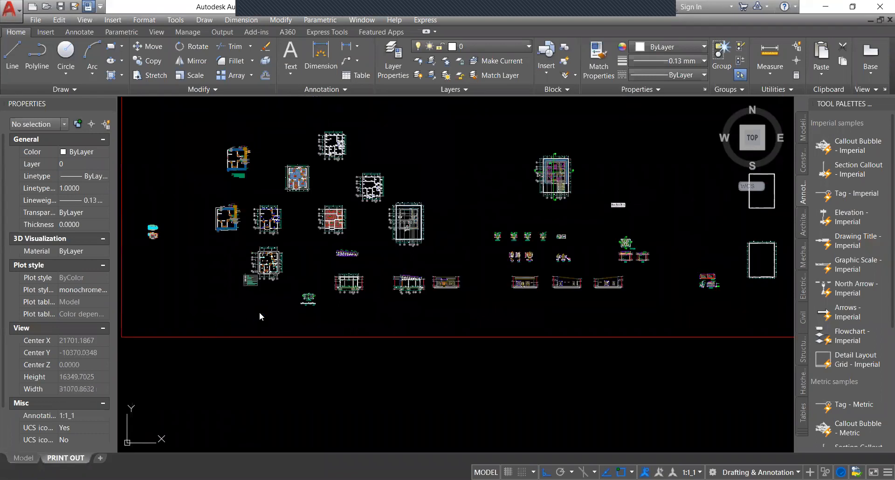
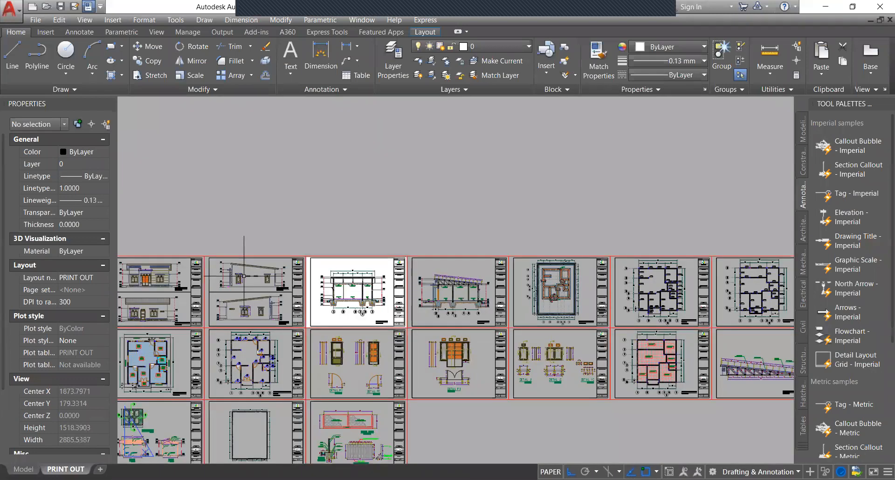
scroll(119, 315, up, 5)
middle_drag(459, 369, 513, 345)
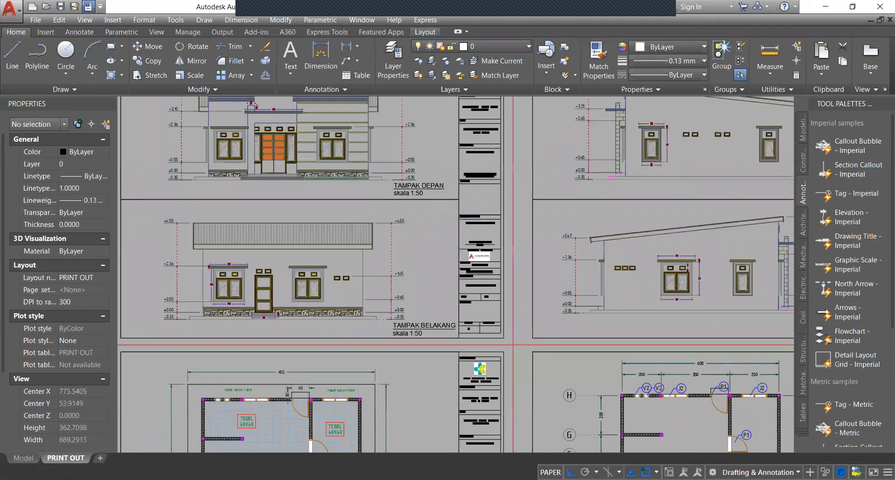
scroll(442, 174, up, 2)
scroll(414, 239, down, 2)
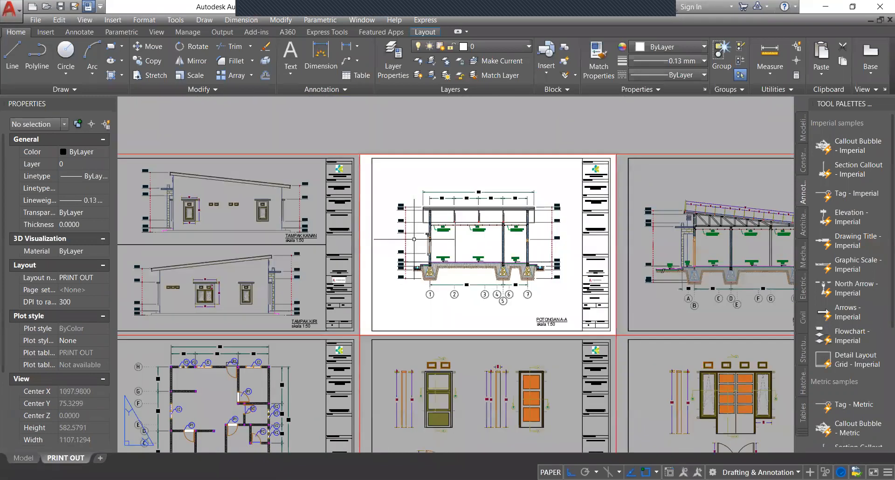
scroll(565, 287, up, 2)
click(536, 366)
middle_drag(536, 366, 536, 310)
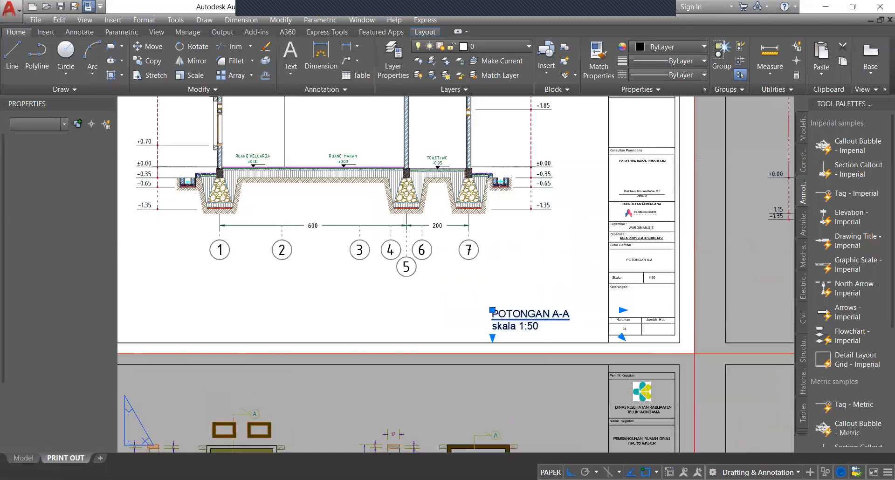
scroll(567, 286, up, 2)
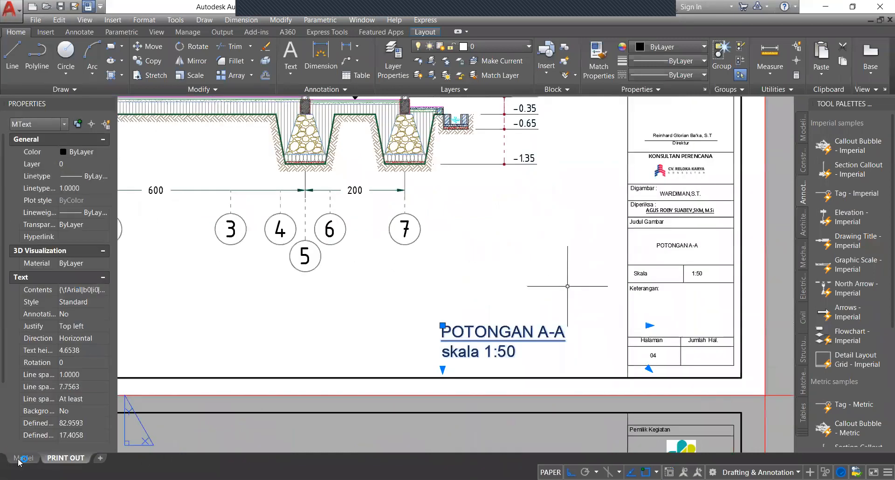
Paste the POTONGAN A-A title in model space below the longitudinal section's grid bubbles and enlarge it.
click(22, 459)
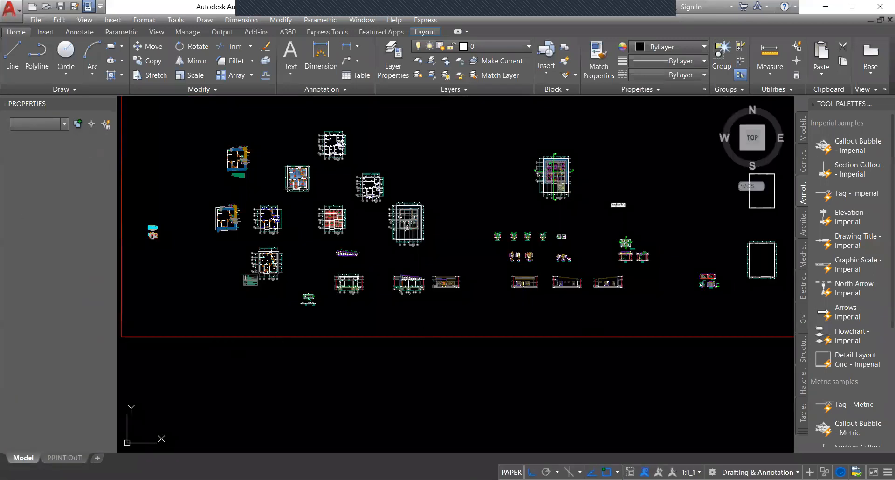
middle_drag(697, 307, 563, 312)
scroll(639, 276, up, 4)
middle_drag(674, 275, 309, 315)
scroll(309, 314, down, 2)
scroll(481, 269, up, 10)
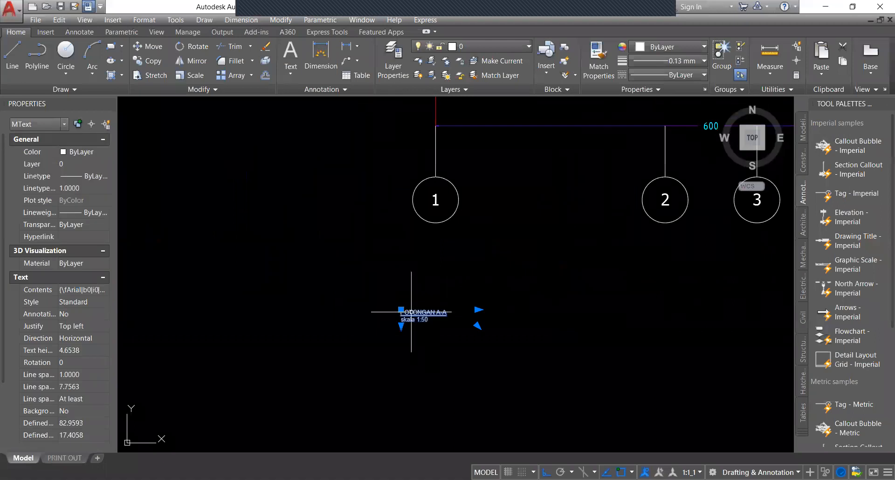
click(411, 311)
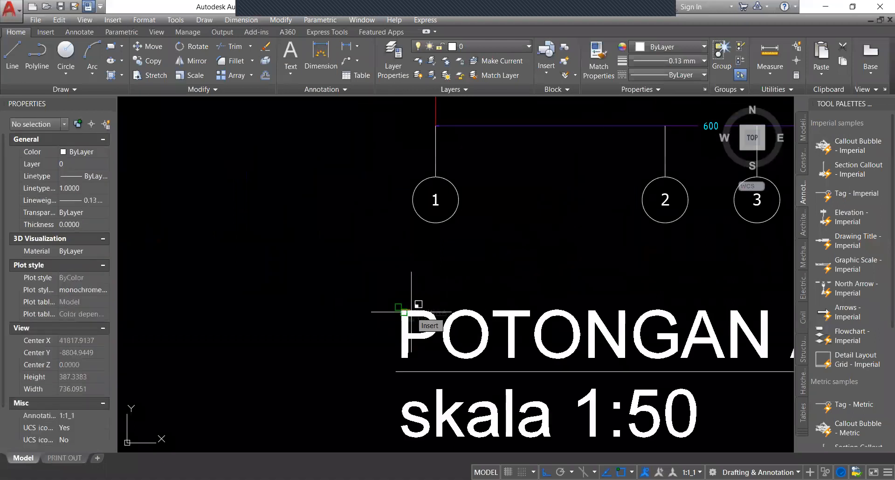
scroll(411, 312, down, 8)
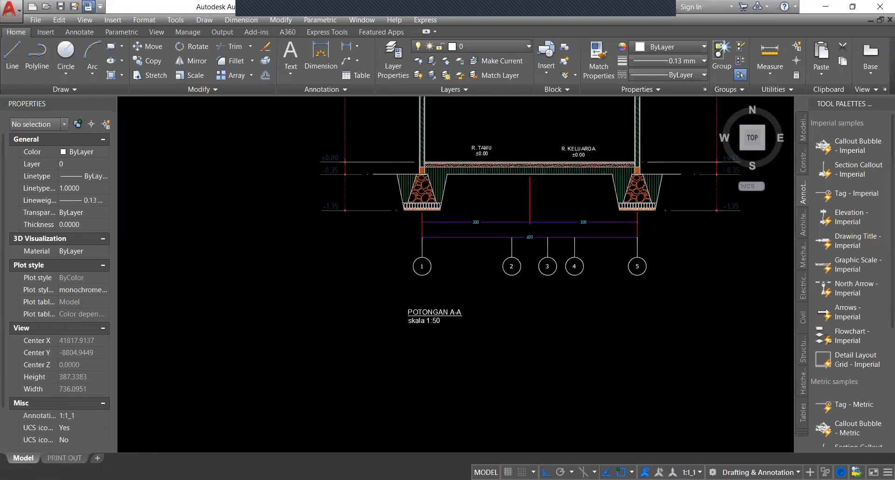
Scale the POTONGAN A-A title by a factor of 2 about a point at the text.
click(393, 321)
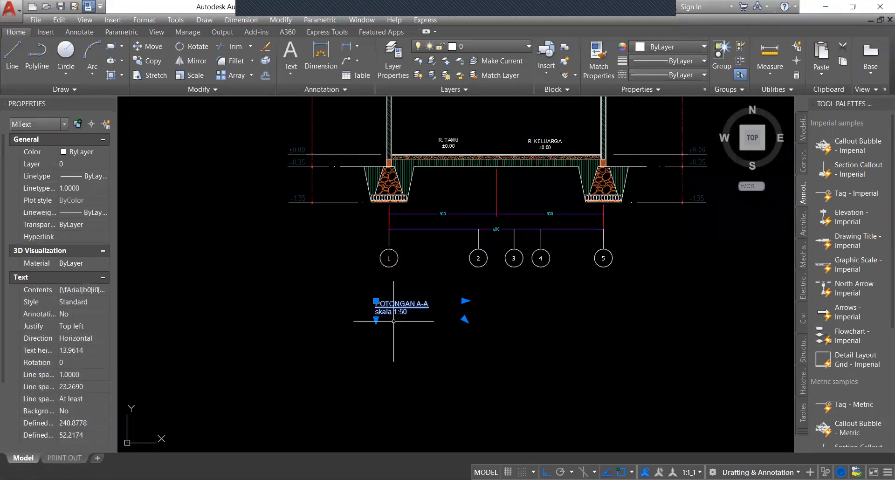
text(sc)
key(space)
click(393, 322)
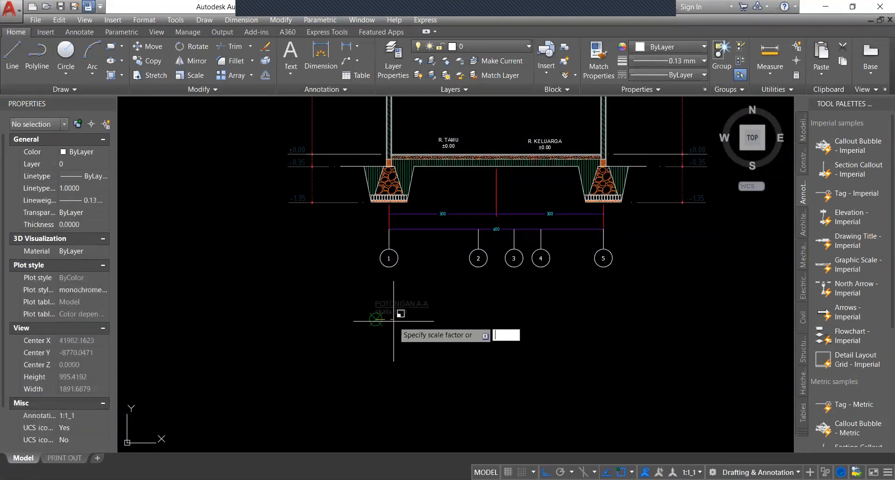
text(2)
key(Return)
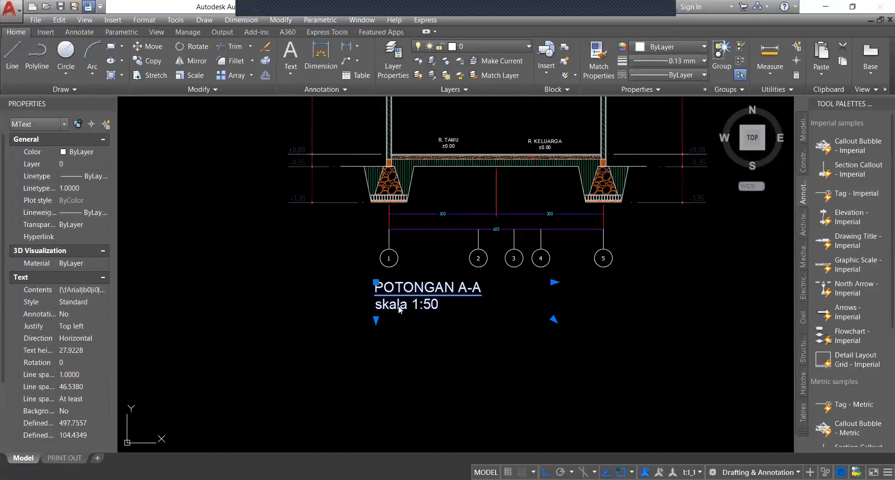
Change the scale in the longitudinal section's title text to 1:100.
double_click(399, 307)
scroll(445, 306, up, 5)
drag(432, 305, 398, 304)
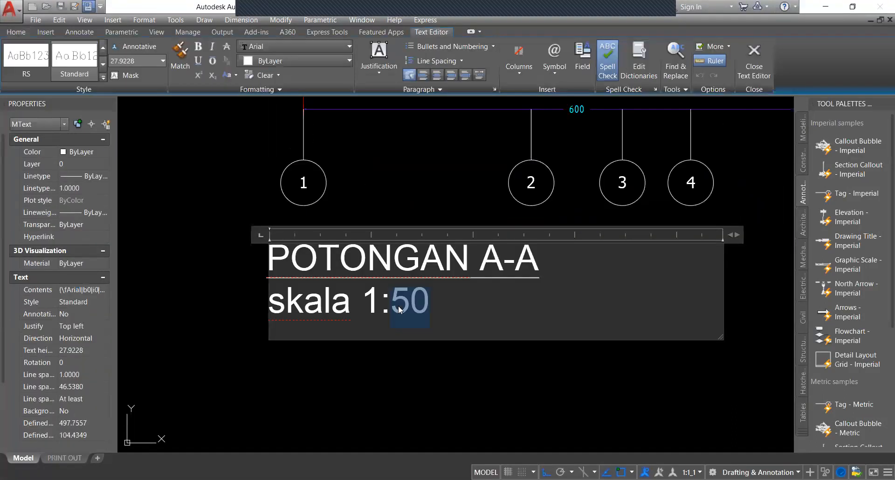
text(100)
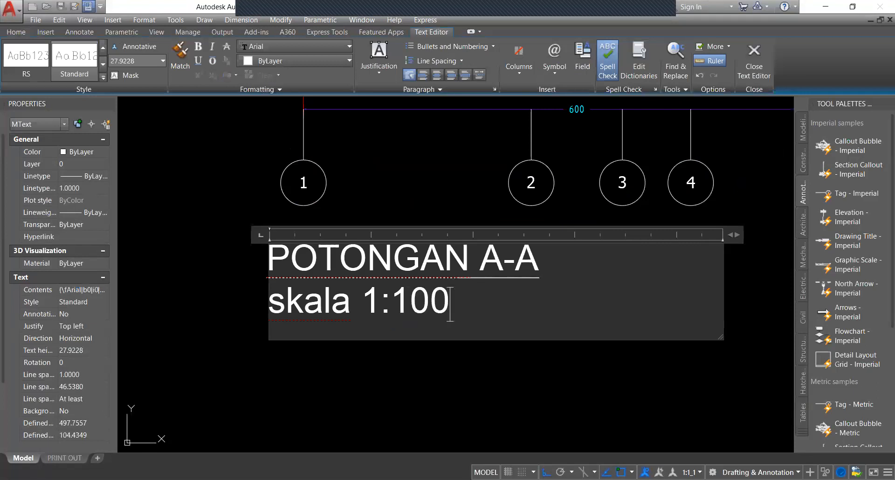
click(386, 349)
Copy the POTONGAN A-A title horizontally to below the cross section's grid bubbles.
click(406, 327)
click(340, 291)
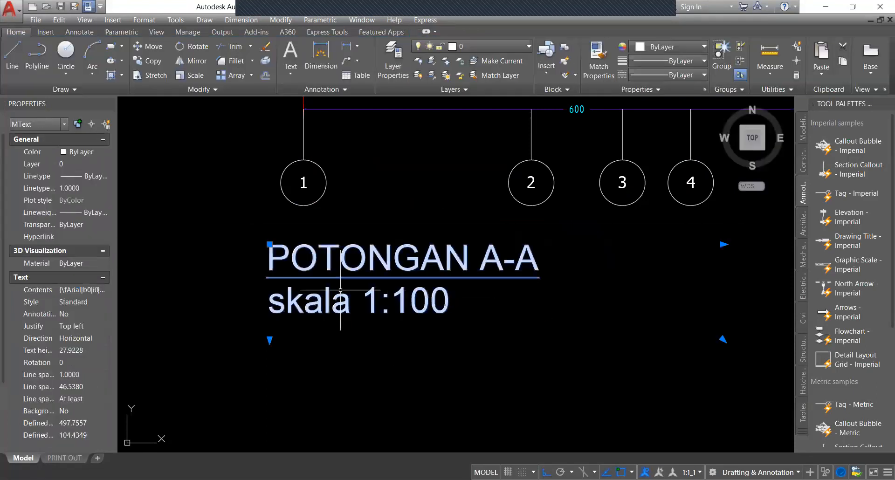
text(co)
key(space)
click(341, 290)
scroll(316, 294, down, 6)
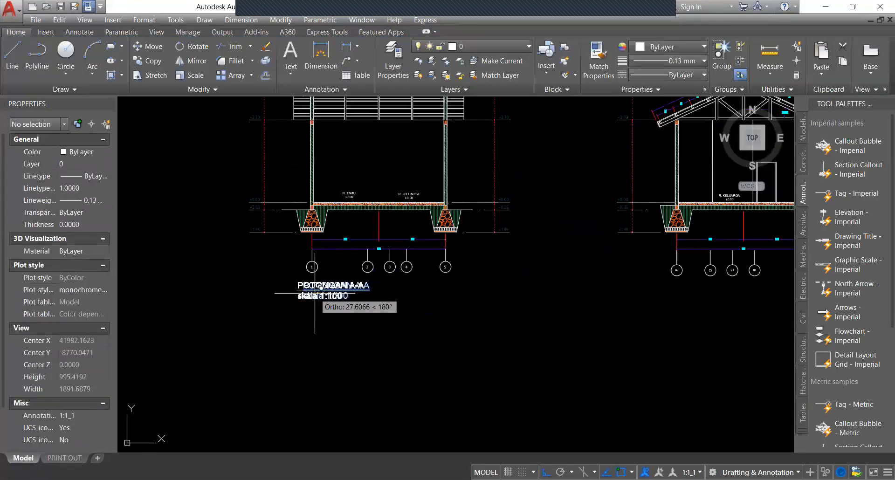
scroll(550, 294, up, 5)
click(540, 294)
key(space)
Change the cross section's title to "POTONGAN B-B".
double_click(543, 281)
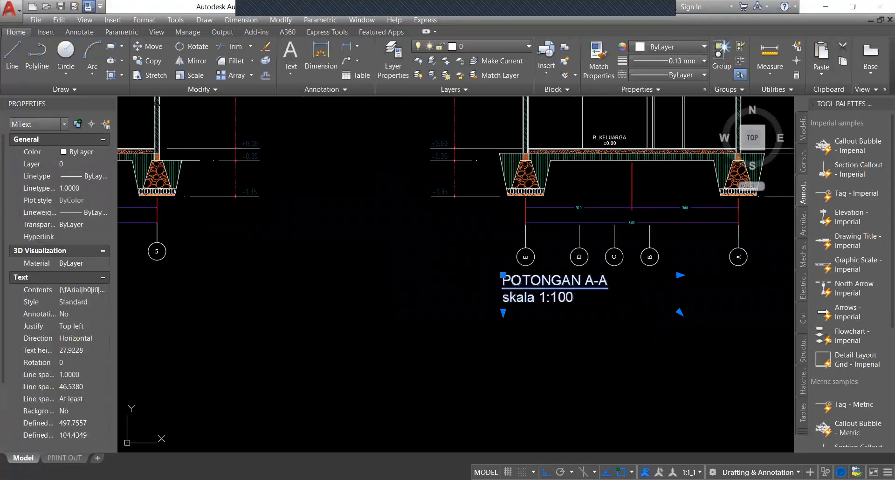
drag(583, 271, 523, 271)
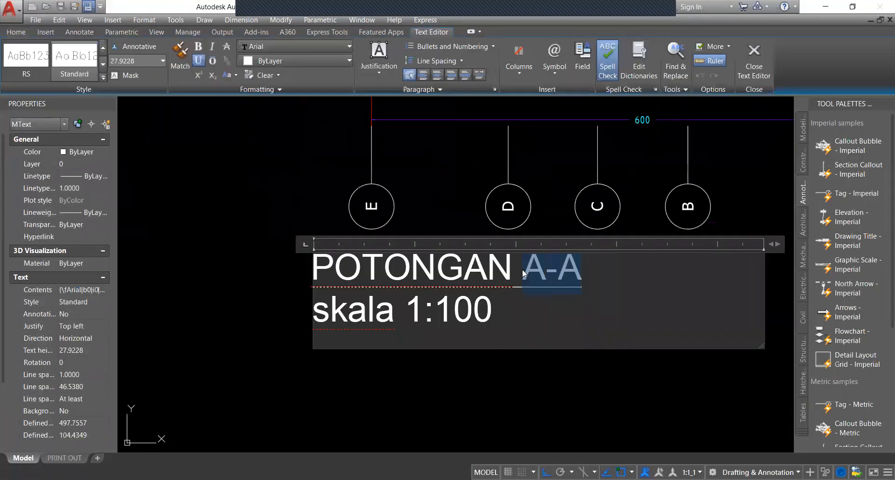
text(B-B)
key(ctrl+Return)
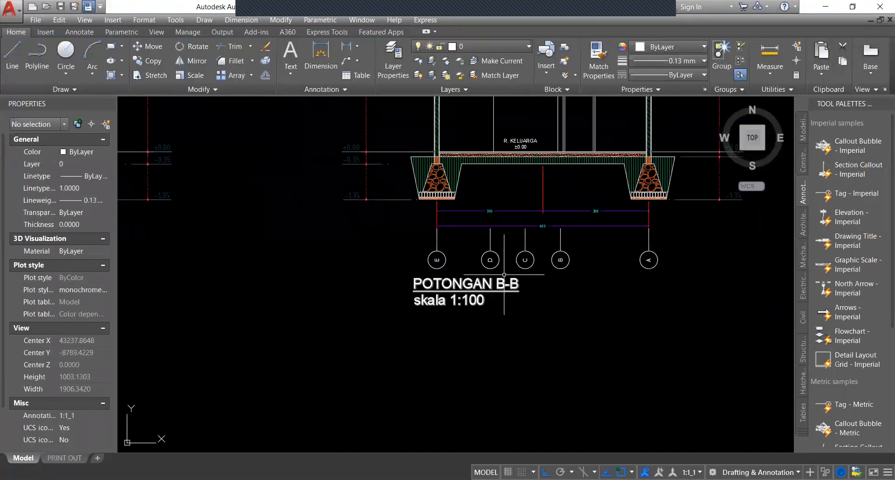
Review the two titled sections together with the floor plans above them.
scroll(453, 332, down, 4)
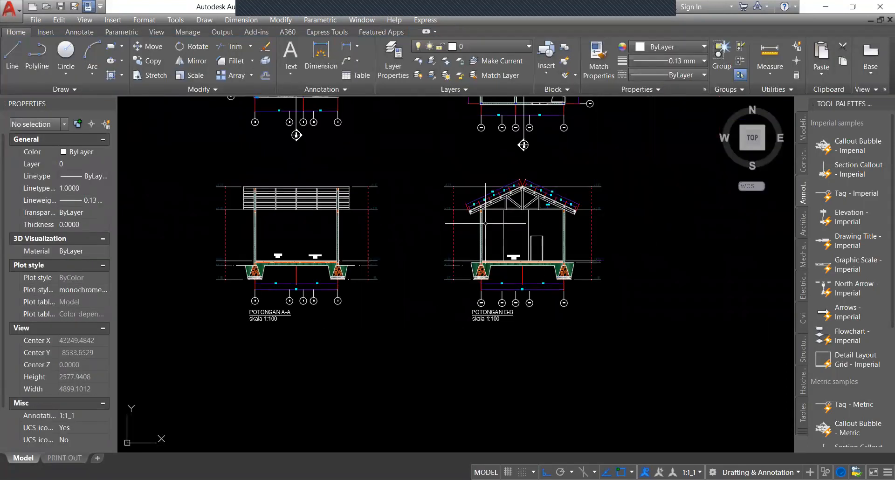
middle_drag(436, 214, 453, 221)
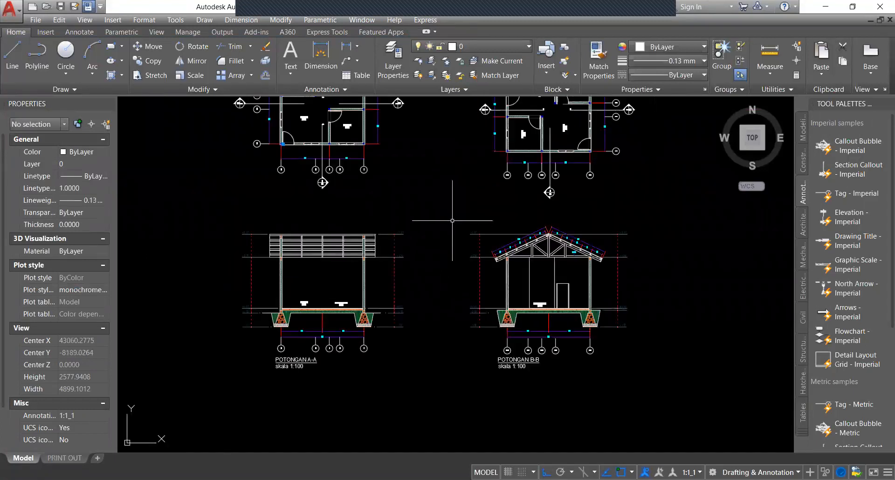
scroll(400, 181, up, 2)
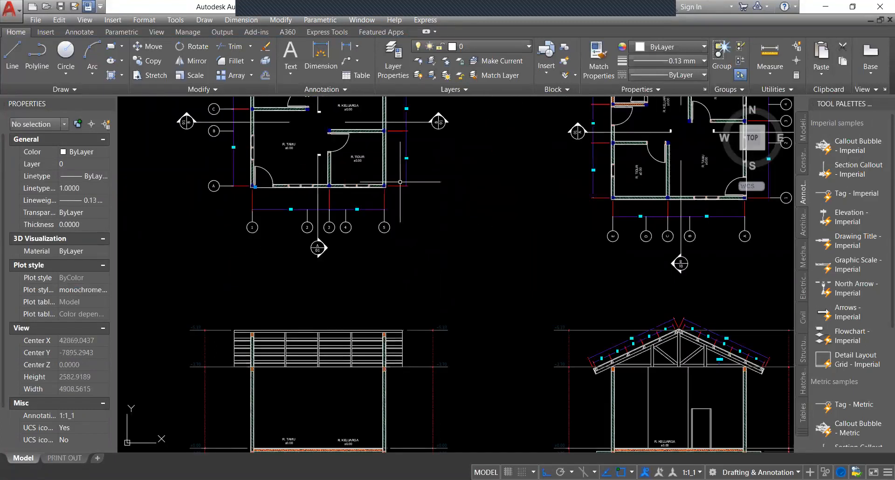
scroll(543, 287, down, 2)
middle_drag(438, 186, 457, 179)
scroll(457, 179, up, 2)
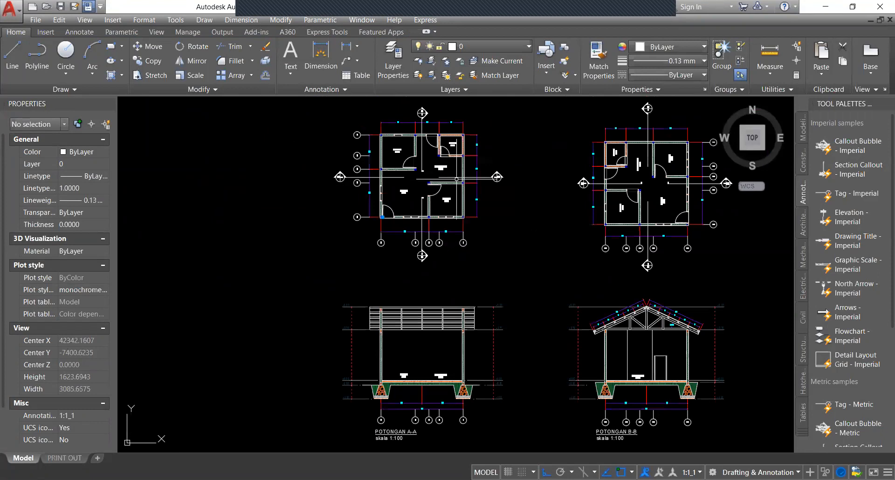
scroll(437, 201, up, 4)
middle_drag(396, 228, 405, 204)
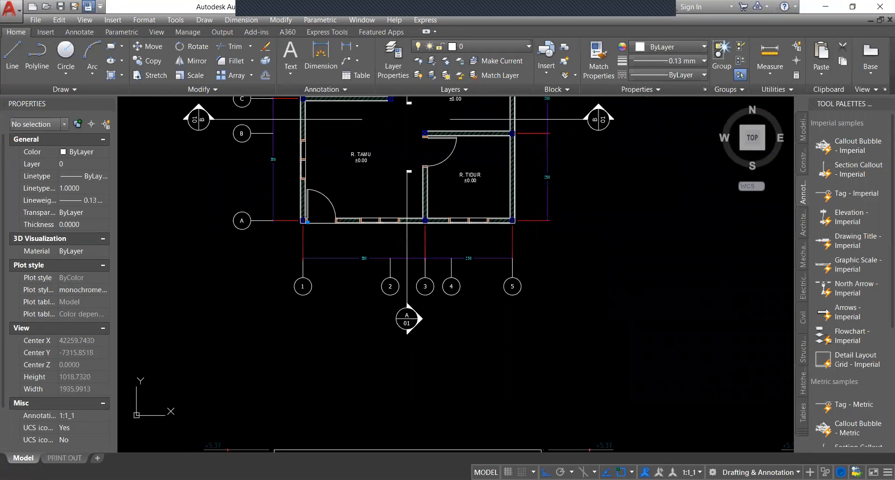
Draw vertical construction lines through the outer corners and the door and window opening edges of the unrotated floor plan's wall on grid A.
scroll(348, 127, up, 2)
middle_drag(328, 284, 313, 301)
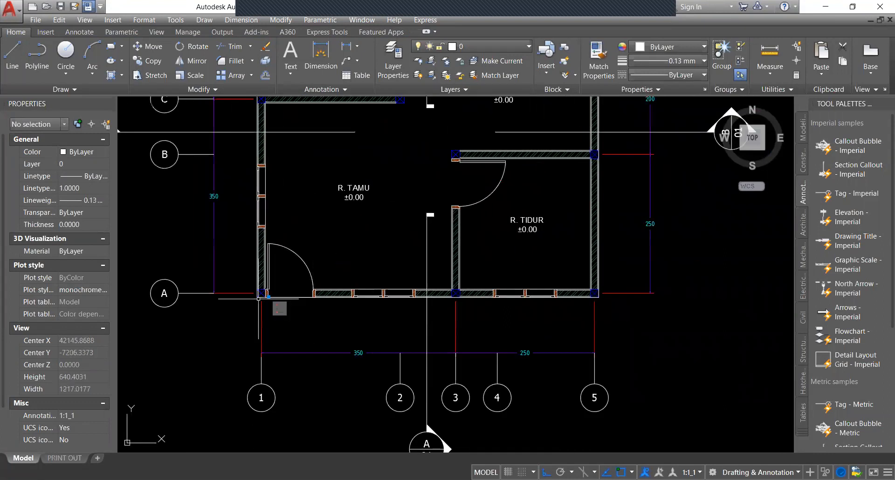
middle_drag(259, 299, 264, 274)
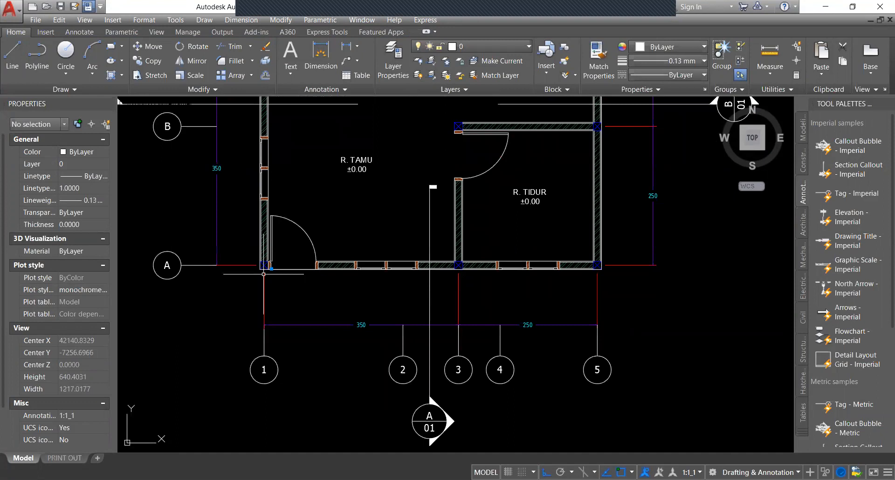
scroll(263, 274, up, 2)
scroll(267, 273, down, 2)
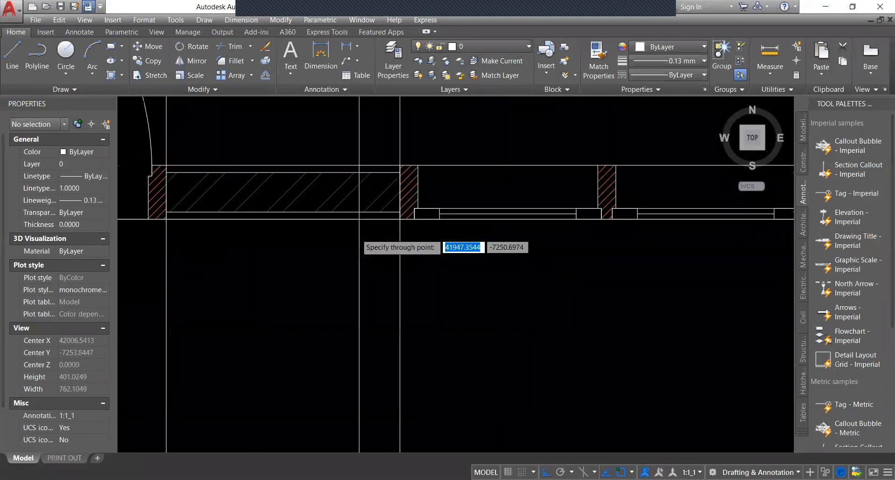
scroll(359, 236, down, 5)
scroll(513, 235, up, 3)
scroll(472, 226, down, 4)
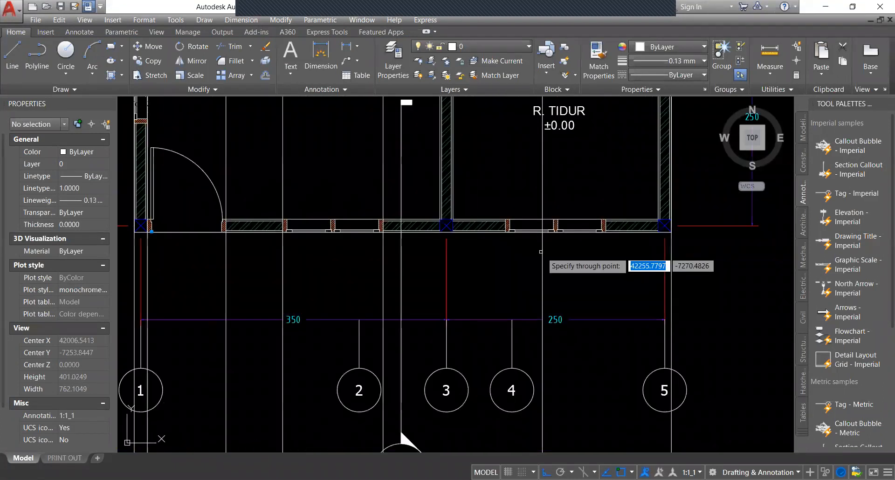
scroll(541, 251, up, 4)
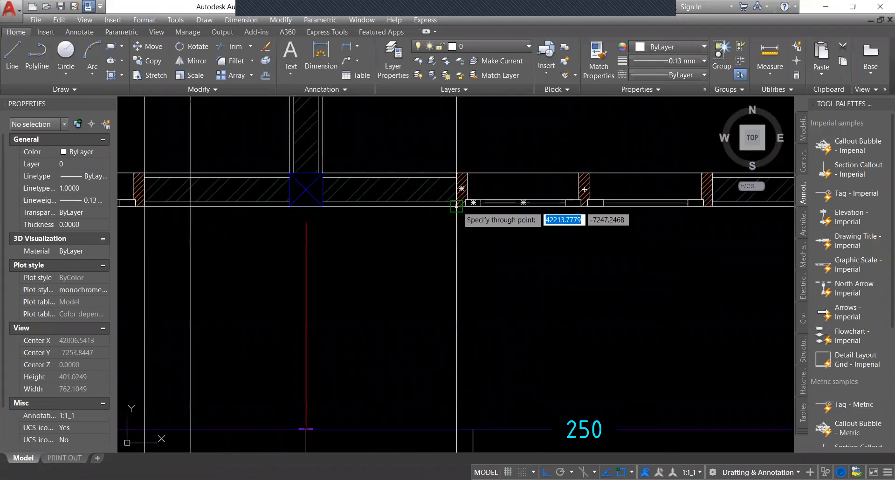
click(456, 206)
middle_drag(704, 215, 629, 236)
scroll(516, 248, down, 8)
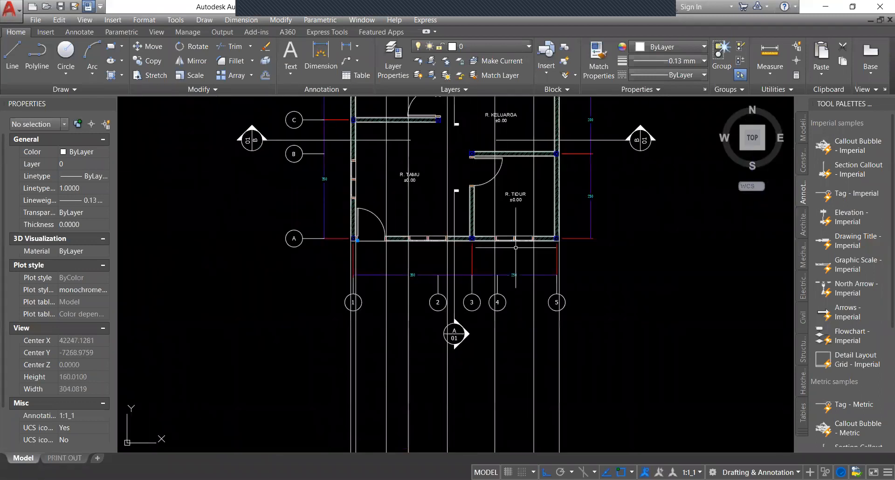
Draw vertical construction lines through the outer corners and window opening edge of the rotated floor plan's wall on grid 1.
scroll(516, 248, down, 4)
middle_drag(547, 266, 533, 172)
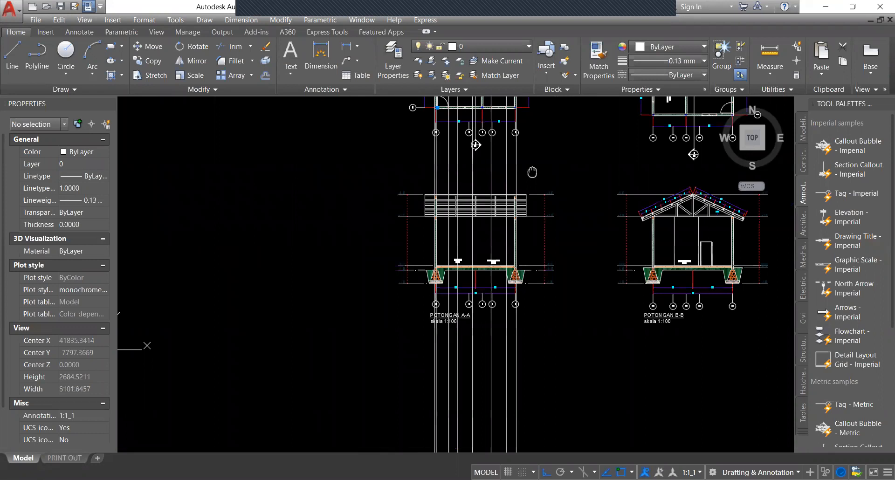
middle_drag(533, 173, 350, 355)
scroll(519, 303, up, 4)
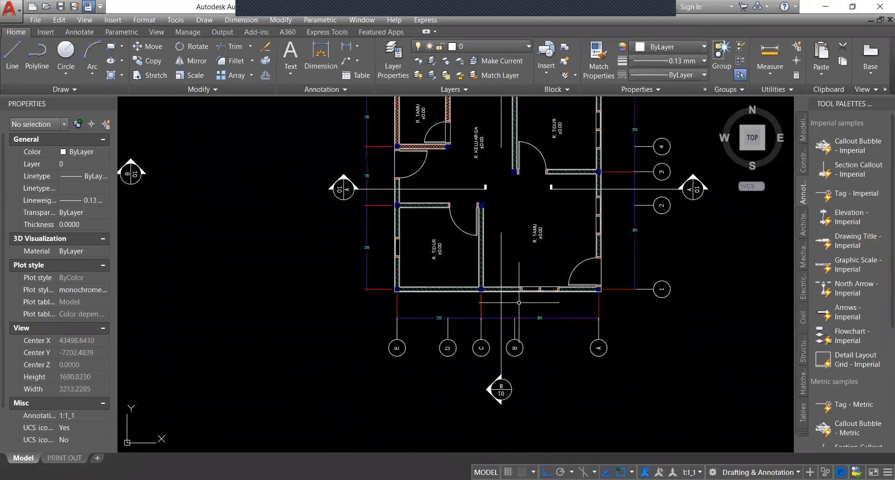
scroll(519, 302, up, 6)
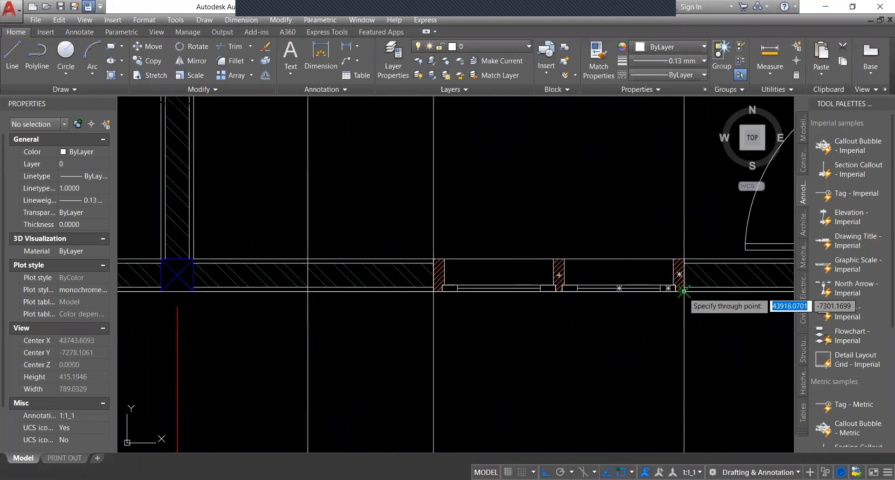
click(684, 291)
scroll(684, 291, down, 4)
middle_drag(684, 292, 772, 283)
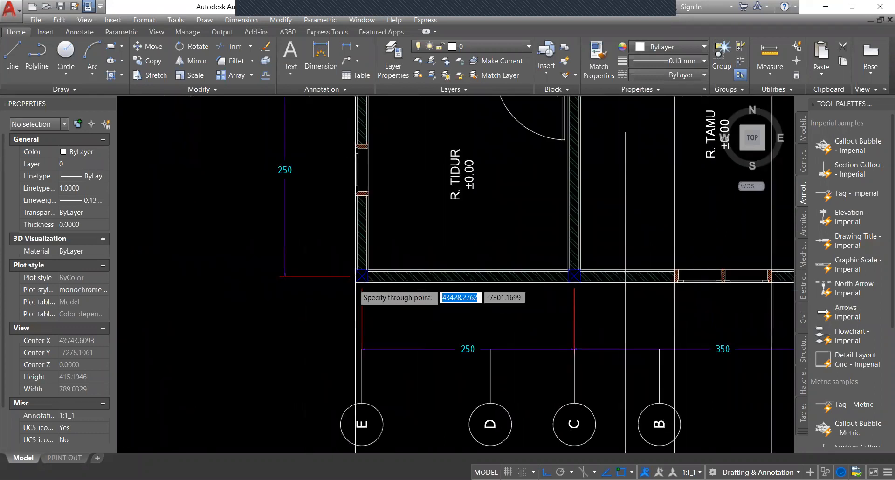
click(355, 282)
scroll(355, 283, down, 4)
scroll(566, 291, up, 6)
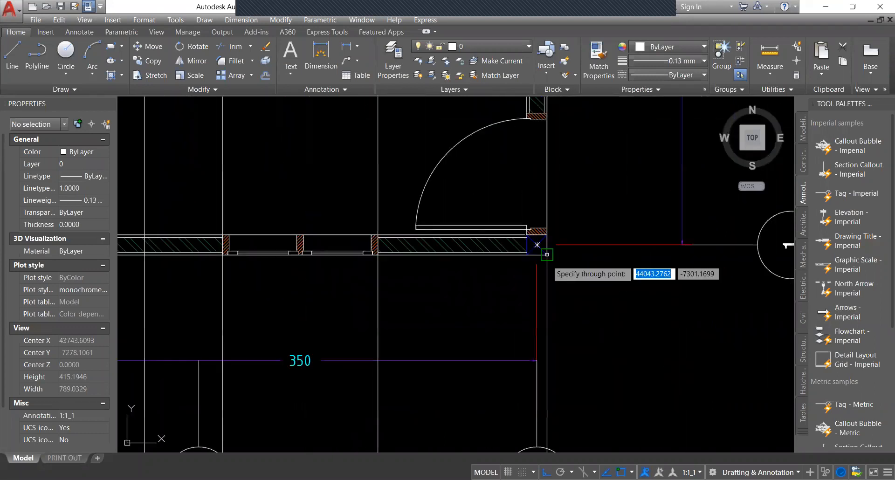
click(547, 255)
Examine the reference house's front elevation and compare its level heights and roof line with the neighbouring sections.
scroll(547, 255, down, 15)
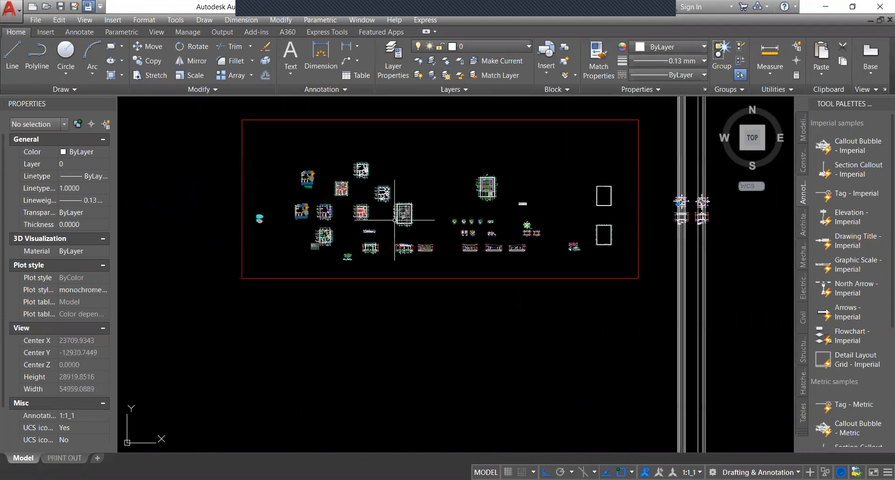
scroll(450, 235, up, 3)
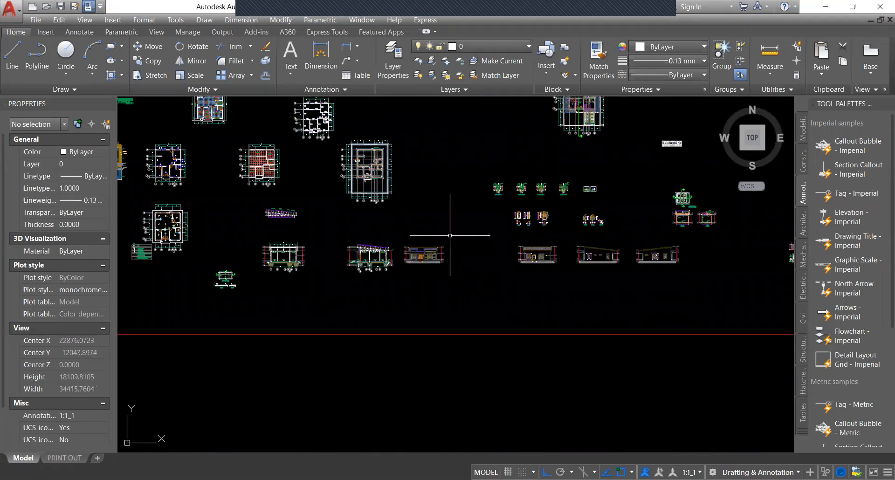
scroll(411, 254, up, 5)
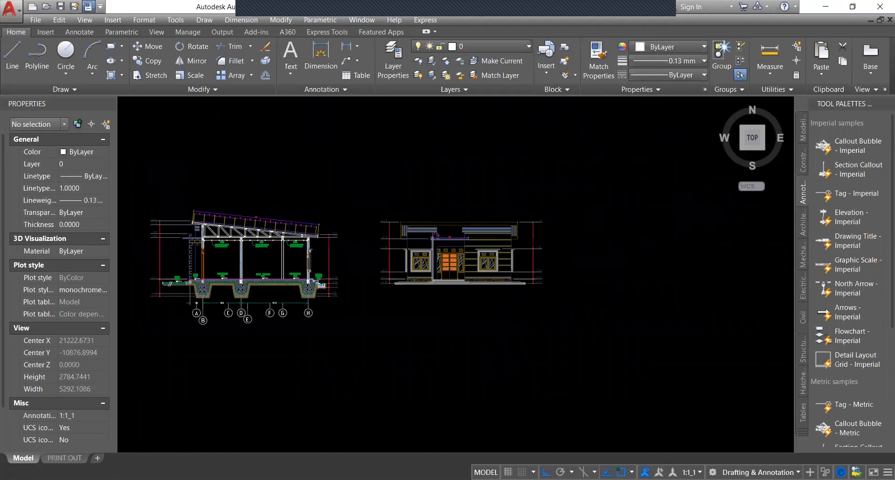
scroll(408, 358, down, 5)
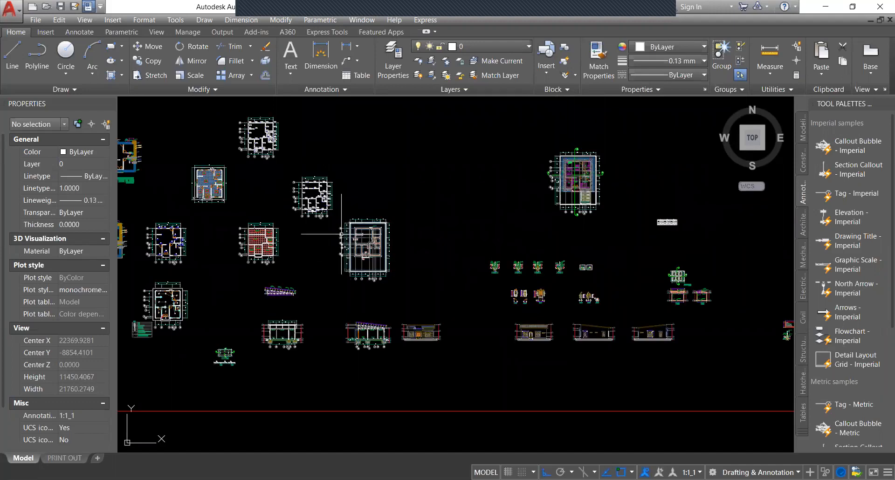
scroll(426, 332, up, 4)
scroll(344, 335, up, 1)
middle_drag(344, 335, 378, 307)
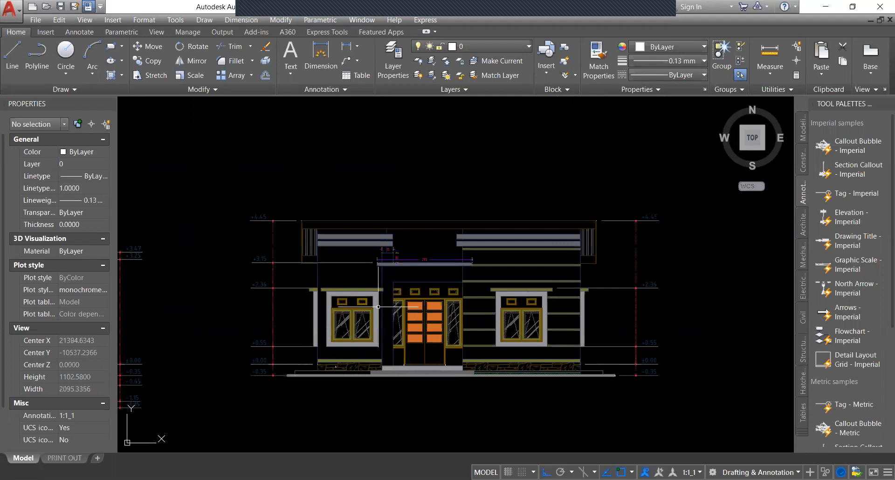
middle_drag(378, 306, 382, 297)
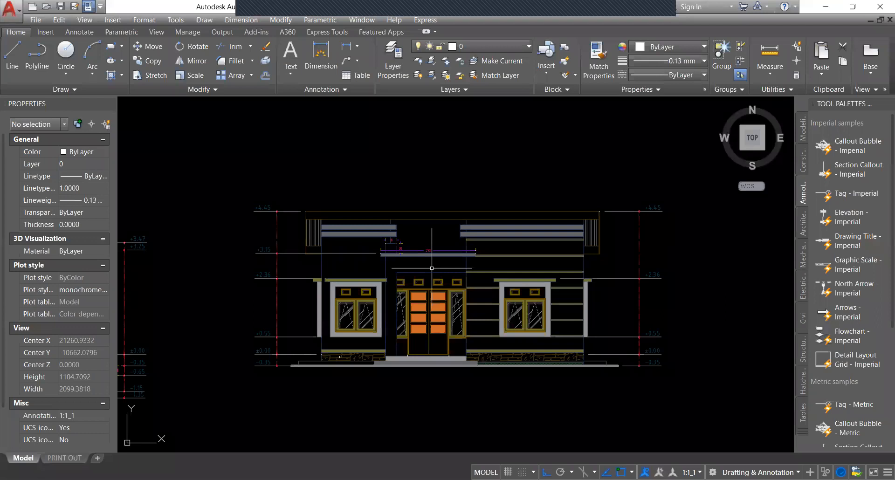
scroll(432, 268, down, 2)
middle_drag(269, 243, 450, 233)
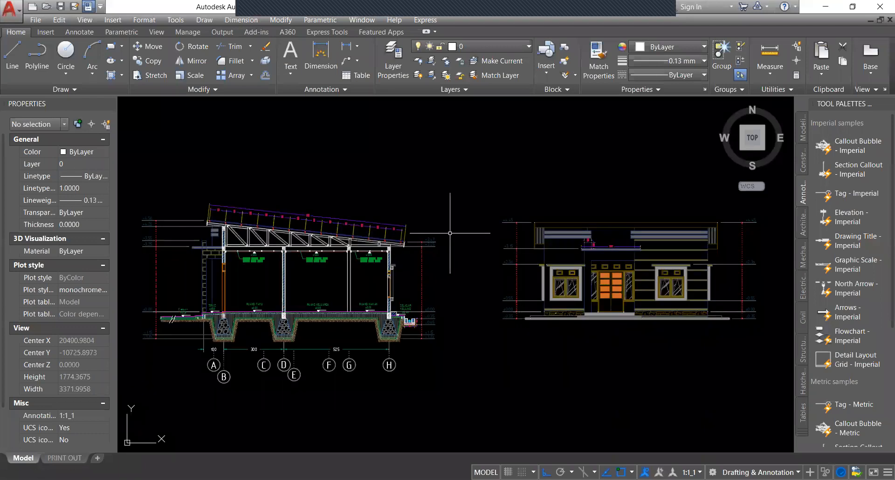
scroll(450, 233, down, 2)
middle_drag(148, 248, 459, 253)
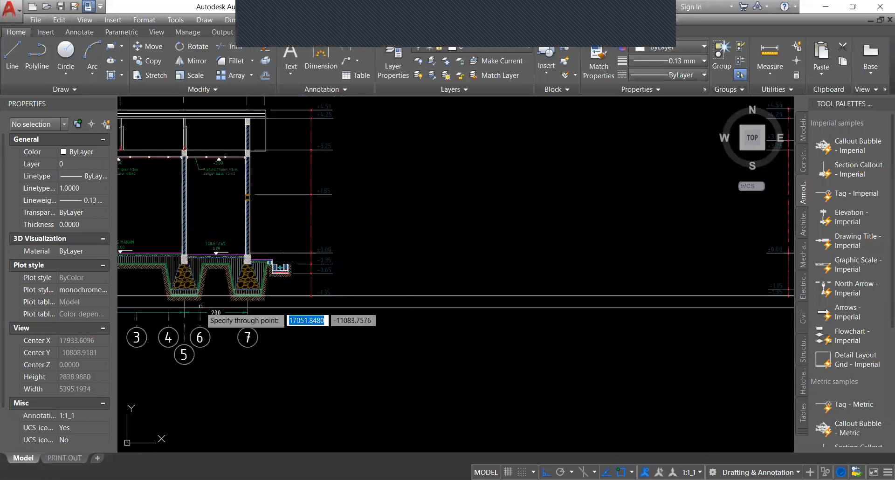
Draw horizontal construction lines through the foundation base at -1.35 and the +4.25 level of the reference house's section with numbered grids.
scroll(201, 306, up, 2)
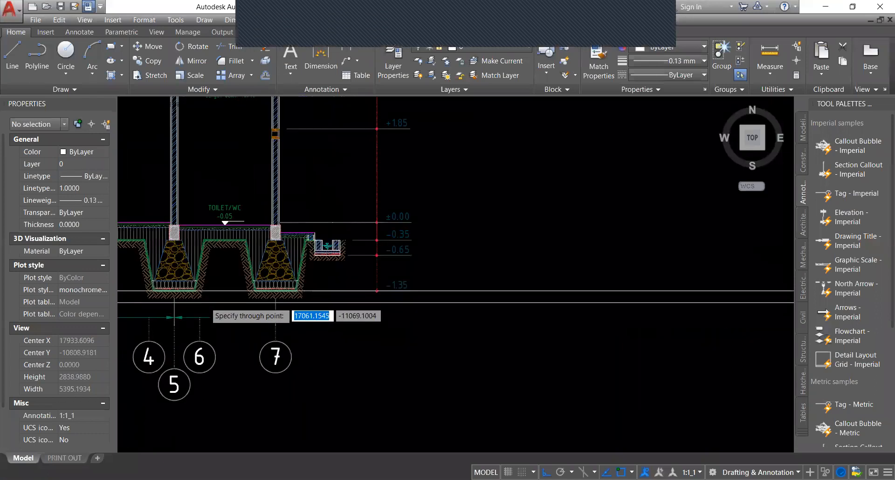
scroll(411, 298, down, 6)
scroll(439, 278, up, 10)
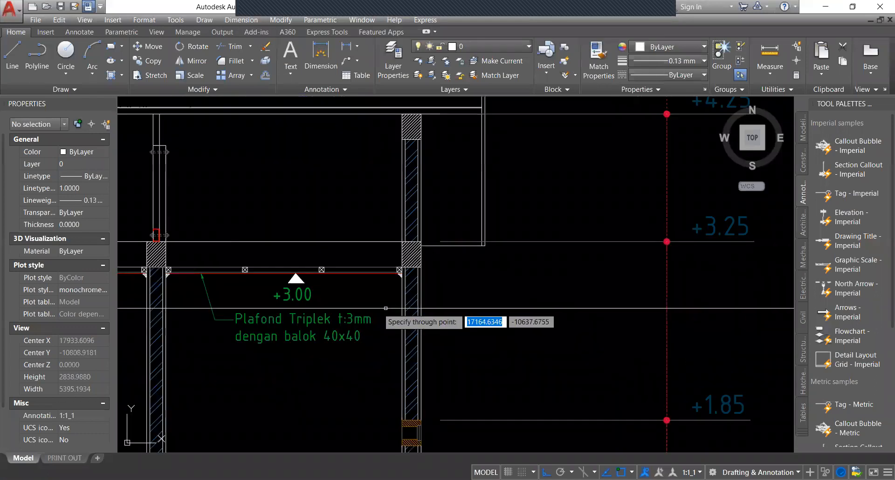
scroll(388, 212, down, 3)
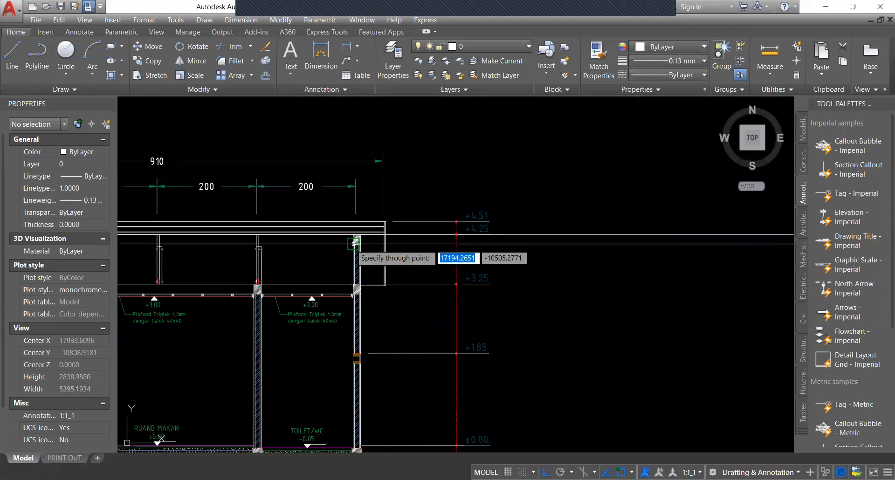
scroll(541, 277, down, 4)
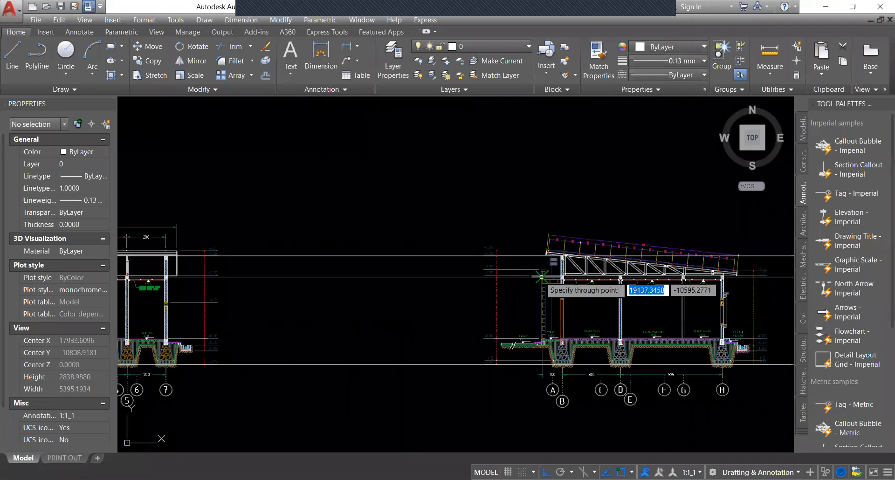
Examine where the upper horizontal construction line meets the ring beam and roof truss in the reference section with the sloping roof.
scroll(541, 277, up, 15)
scroll(502, 241, up, 2)
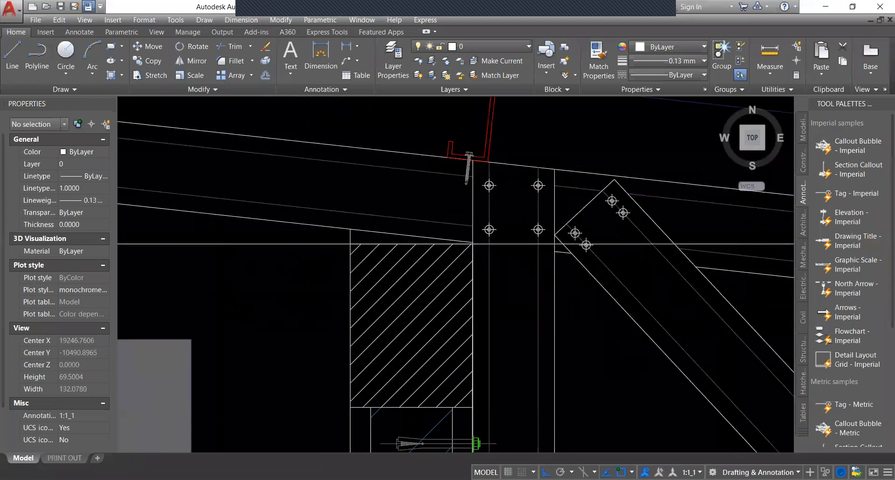
scroll(502, 250, up, 2)
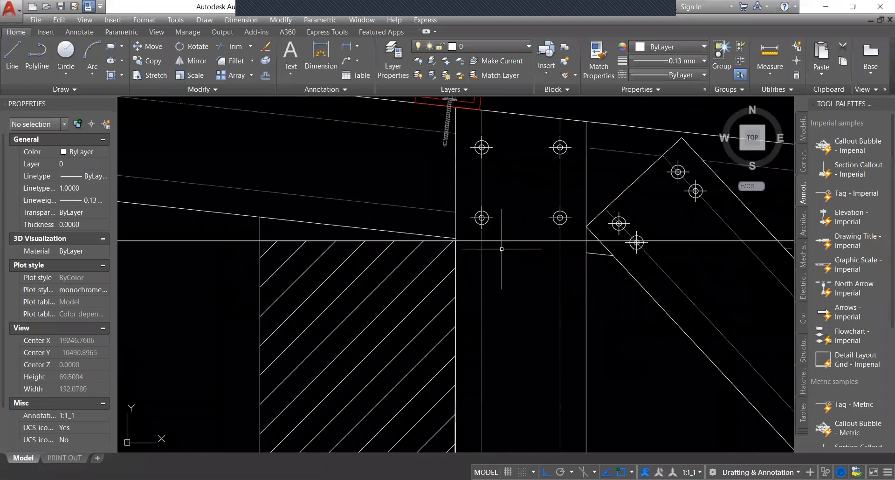
scroll(505, 237, down, 4)
scroll(533, 244, up, 2)
scroll(498, 269, down, 2)
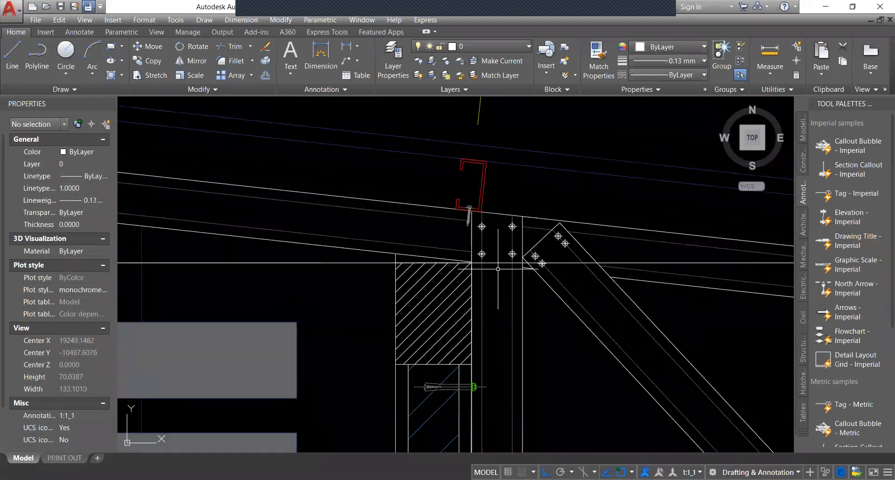
scroll(498, 270, down, 2)
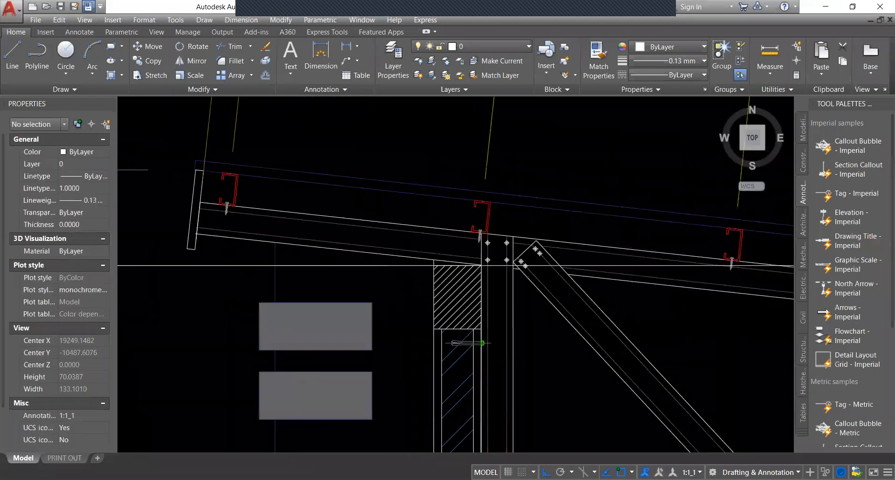
scroll(436, 236, down, 15)
middle_drag(621, 273, 517, 287)
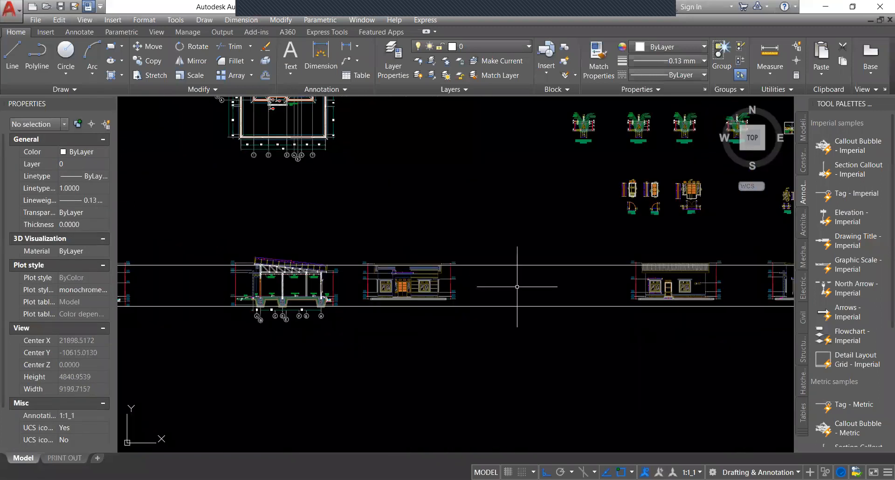
click(552, 246)
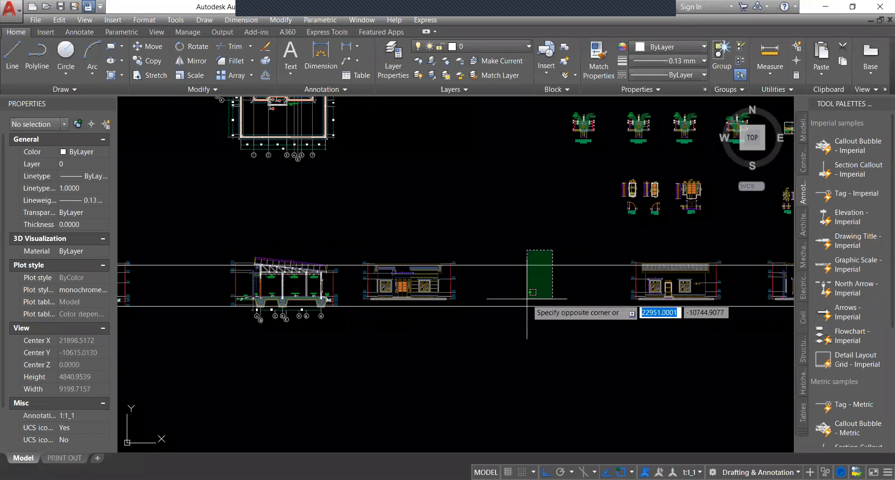
click(515, 340)
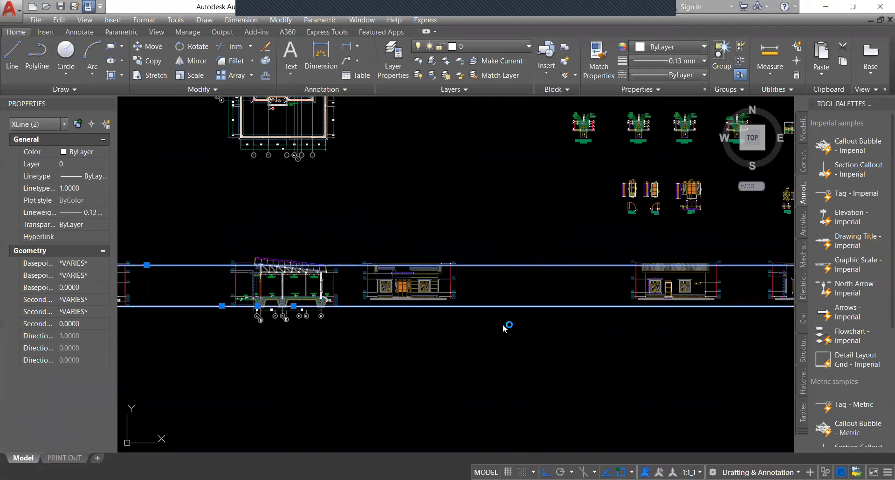
key(Escape)
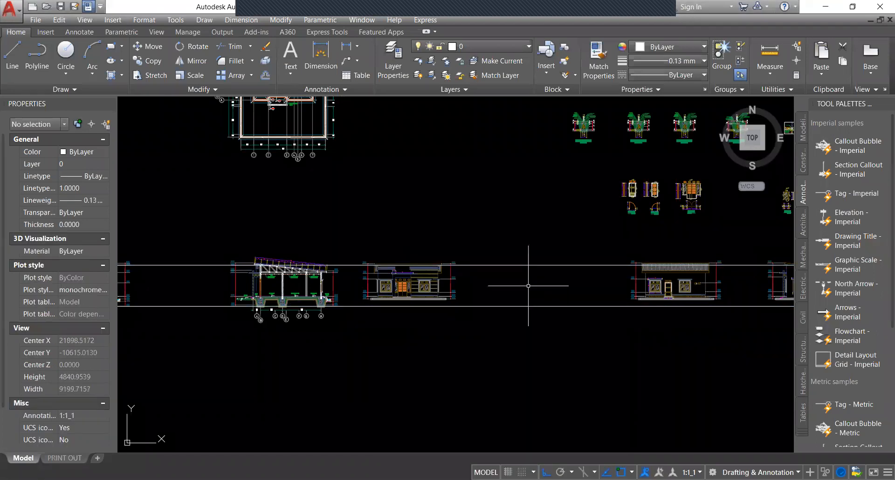
scroll(529, 285, down, 4)
mouse_move(529, 286)
middle_down()
mouse_move(522, 255)
mouse_move(518, 262)
middle_up()
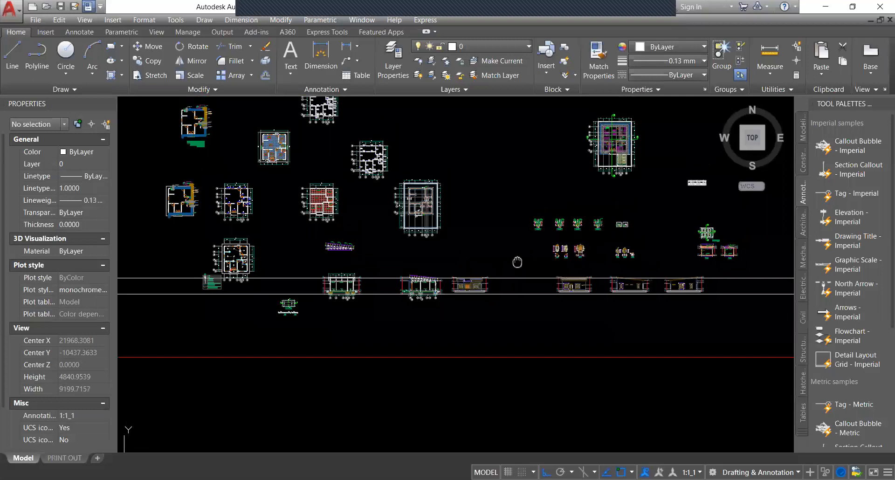
key(ctrl+z)
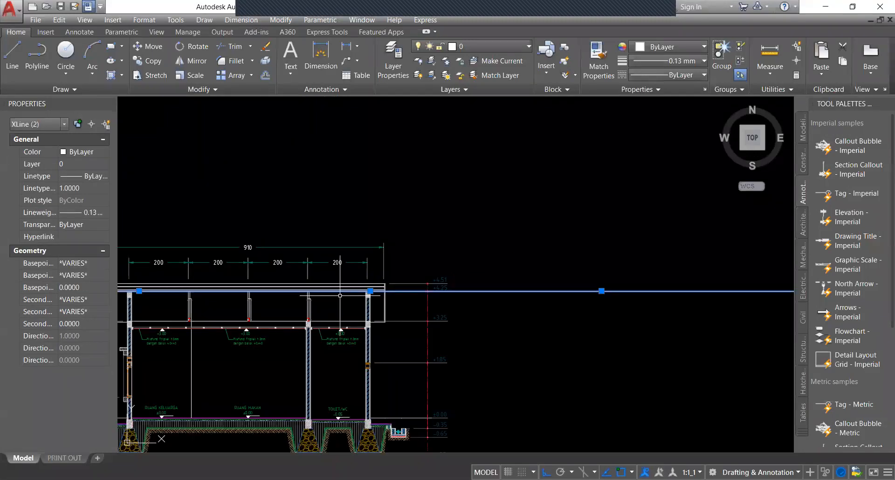
key(ctrl+y)
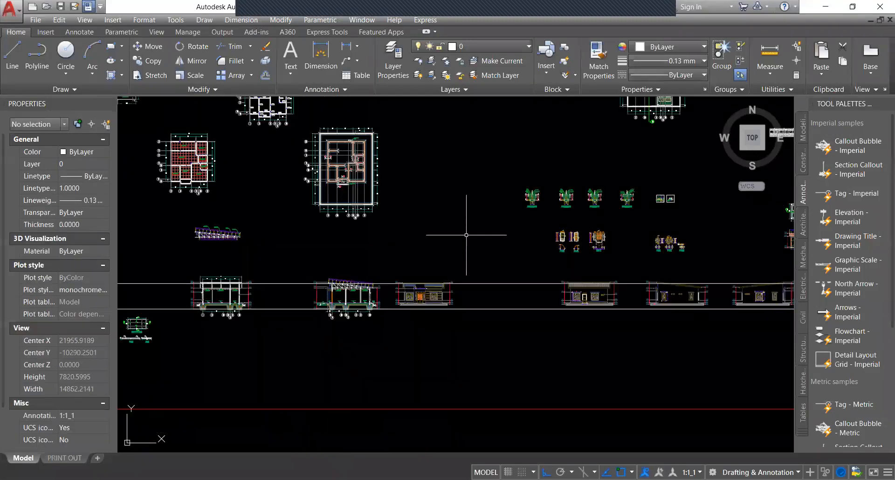
Delete the two horizontal construction lines running across the reference sections and elevations.
scroll(509, 289, up, 2)
click(509, 244)
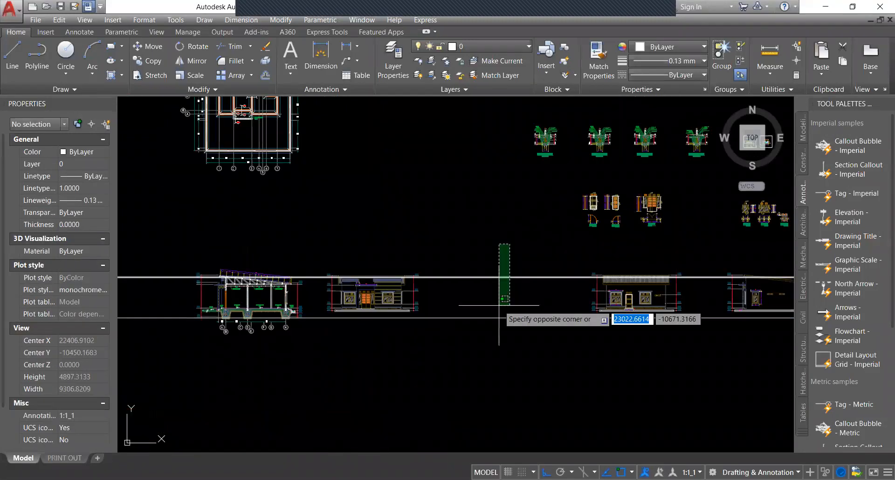
click(499, 305)
scroll(499, 306, down, 2)
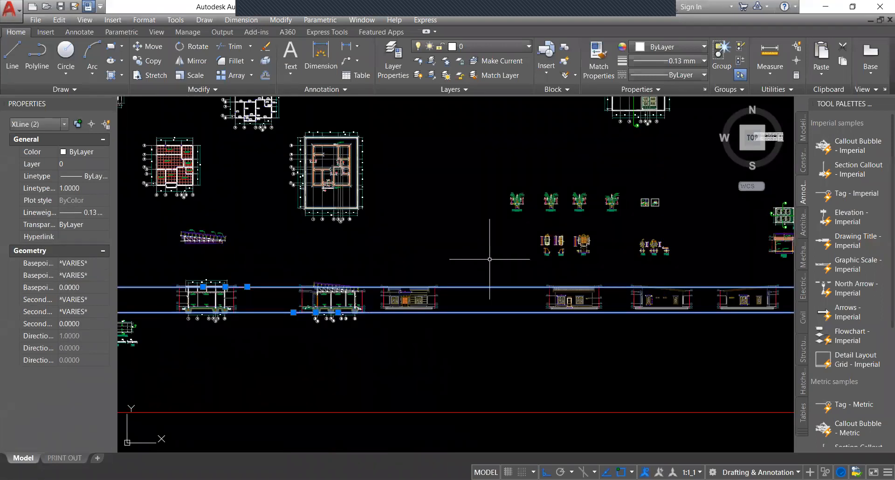
key(Delete)
Examine the reference foundation details, focusing on the reinforced tie beam between the stone foundation and the wall.
scroll(596, 206, up, 4)
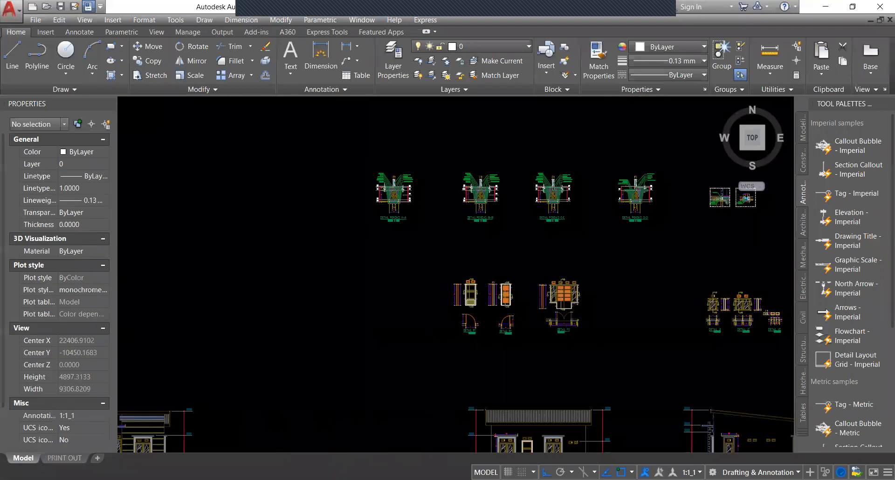
scroll(598, 211, up, 4)
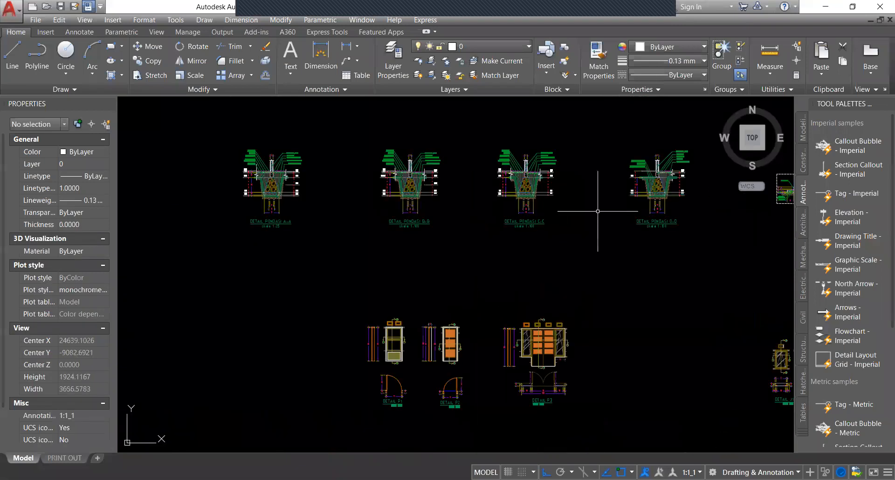
scroll(527, 175, up, 10)
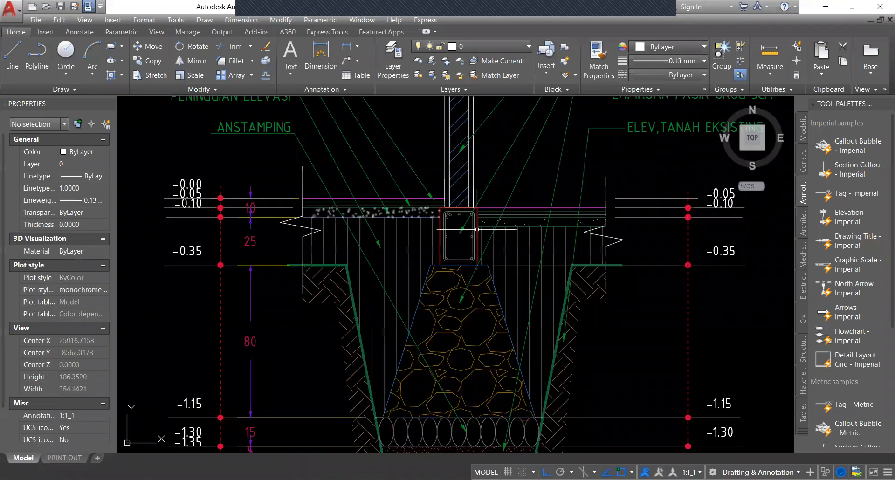
scroll(477, 229, up, 6)
middle_drag(458, 187, 464, 202)
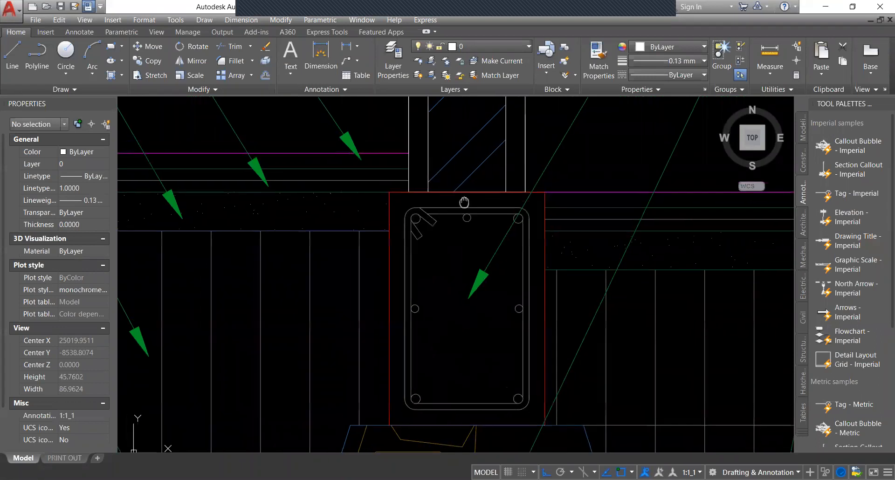
scroll(457, 210, down, 2)
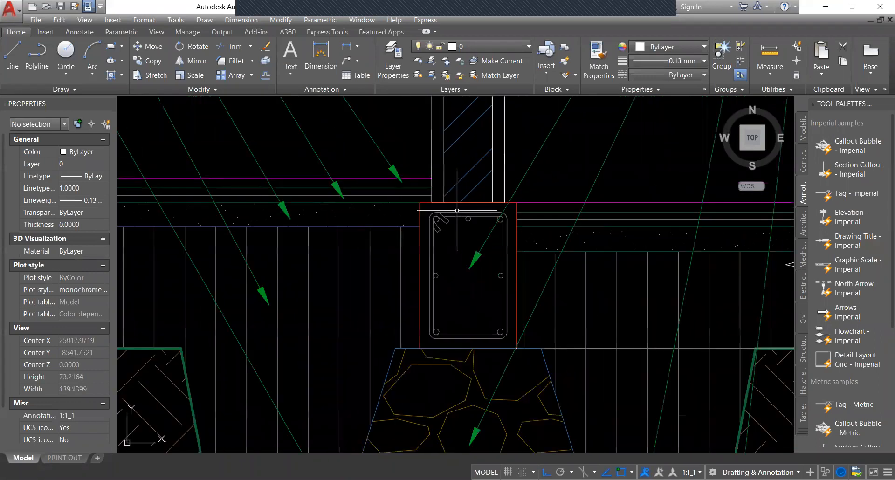
Examine the reference foundation detail, covering the tie beam reinforcement, floor layers, stone footing and level marks.
scroll(455, 209, up, 2)
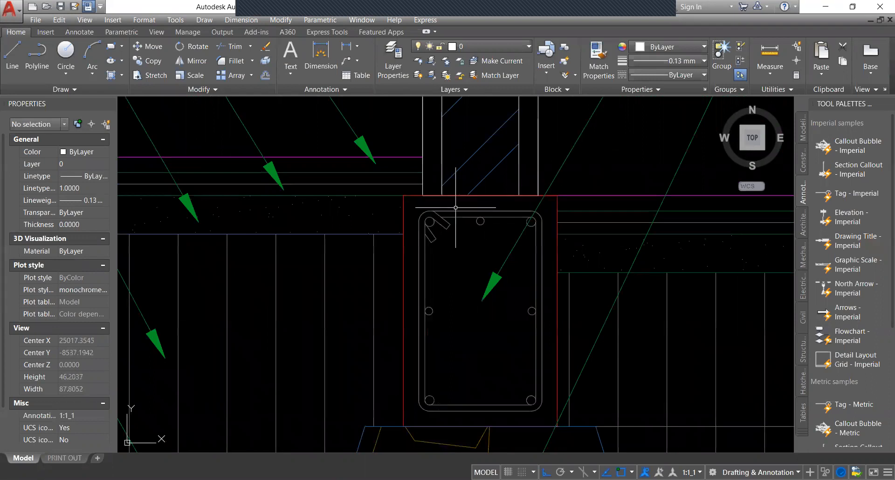
scroll(456, 208, down, 2)
scroll(490, 214, up, 2)
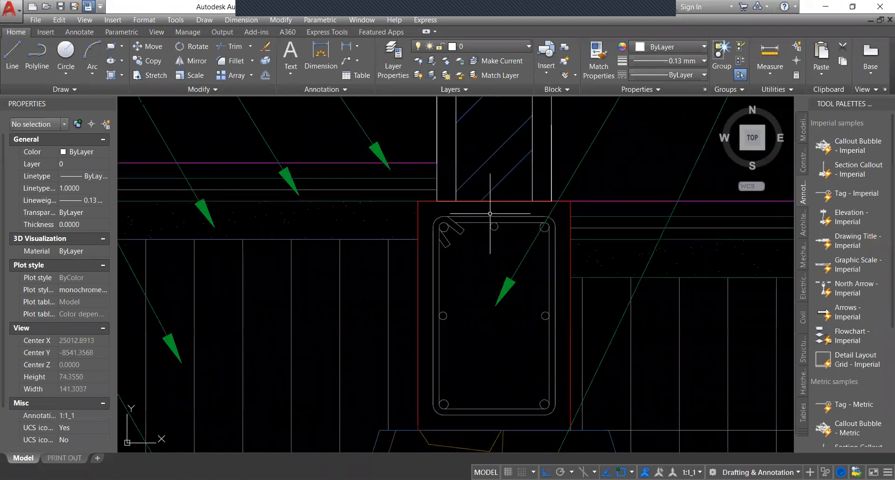
scroll(490, 214, down, 4)
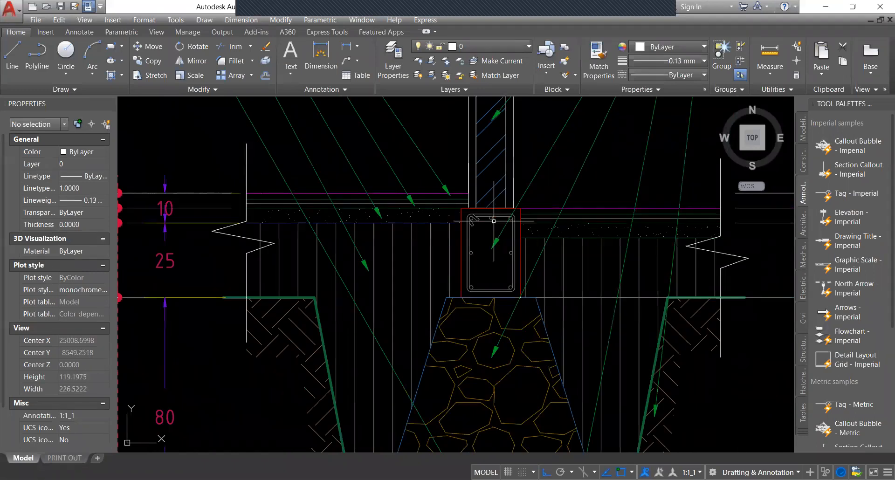
scroll(494, 221, down, 2)
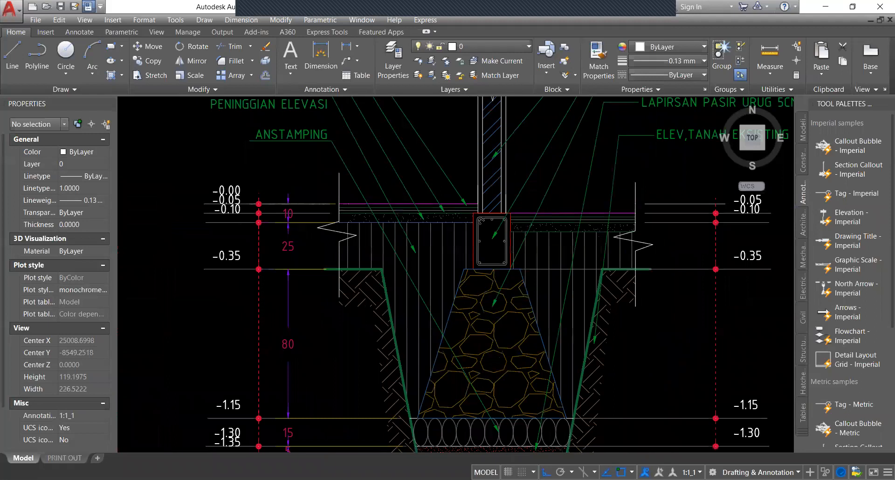
scroll(494, 221, down, 8)
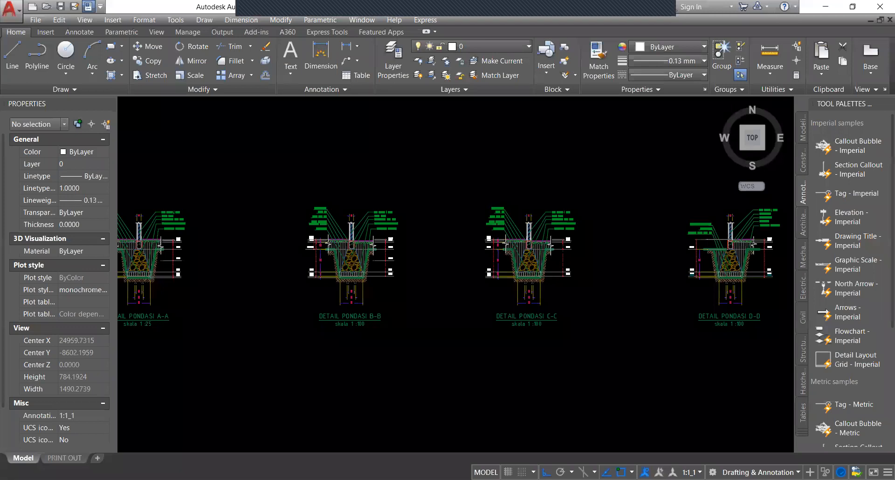
scroll(356, 240, down, 6)
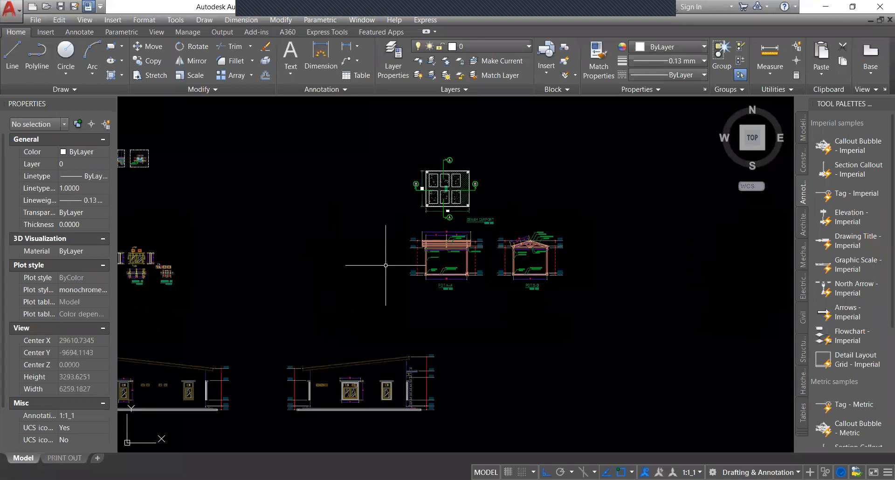
Examine the clean and waste water pipe routes and bathrooms in the reference house's sanitation plan.
scroll(410, 196, down, 3)
middle_drag(320, 214, 531, 252)
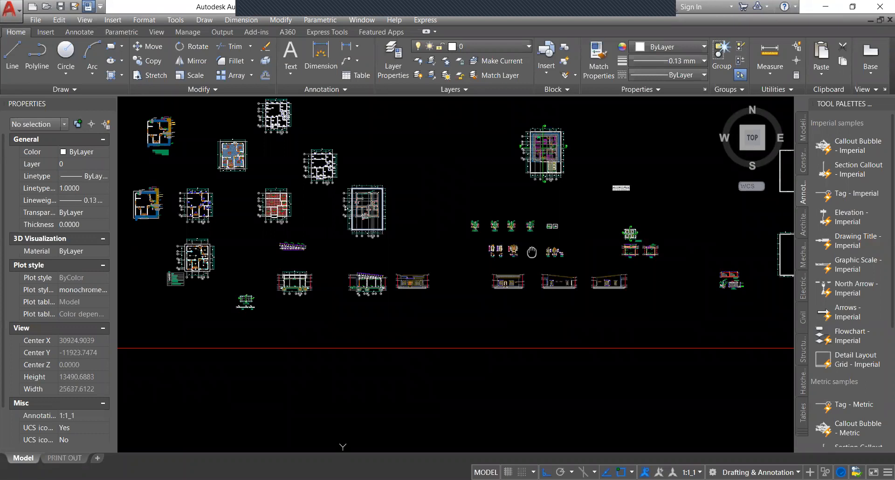
scroll(207, 151, up, 3)
scroll(465, 194, up, 4)
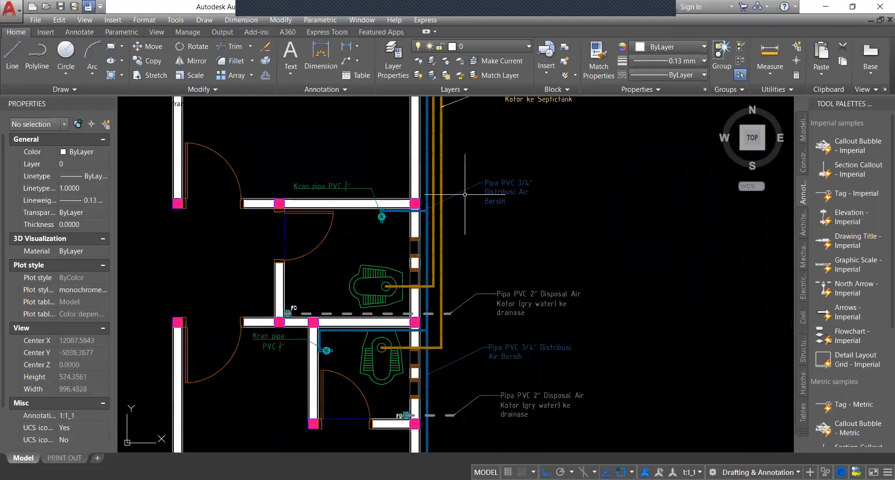
scroll(438, 221, down, 3)
scroll(436, 187, up, 4)
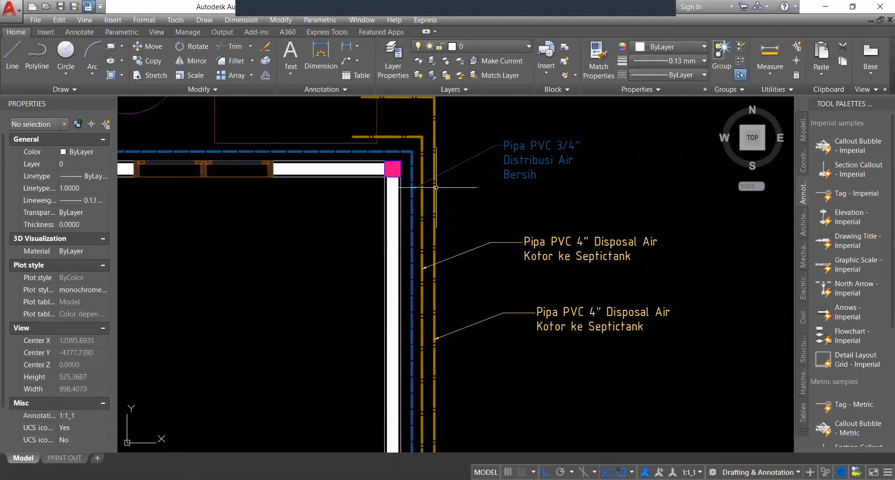
scroll(355, 185, down, 4)
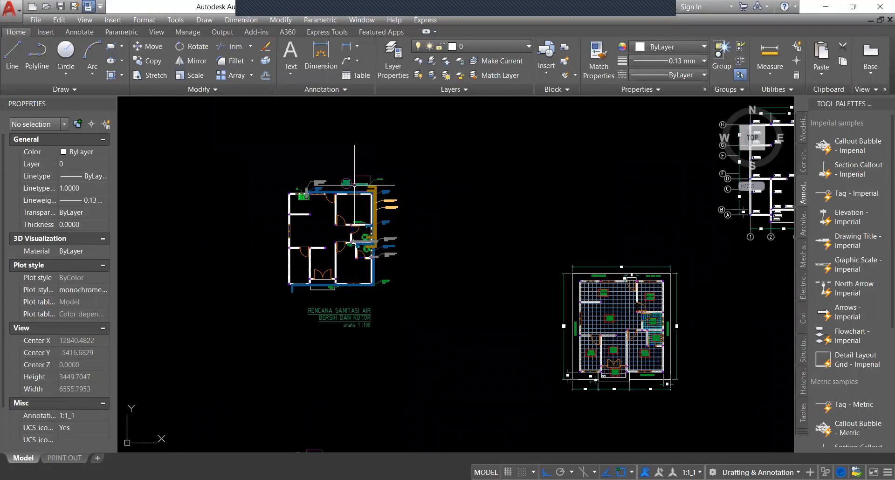
scroll(355, 186, down, 2)
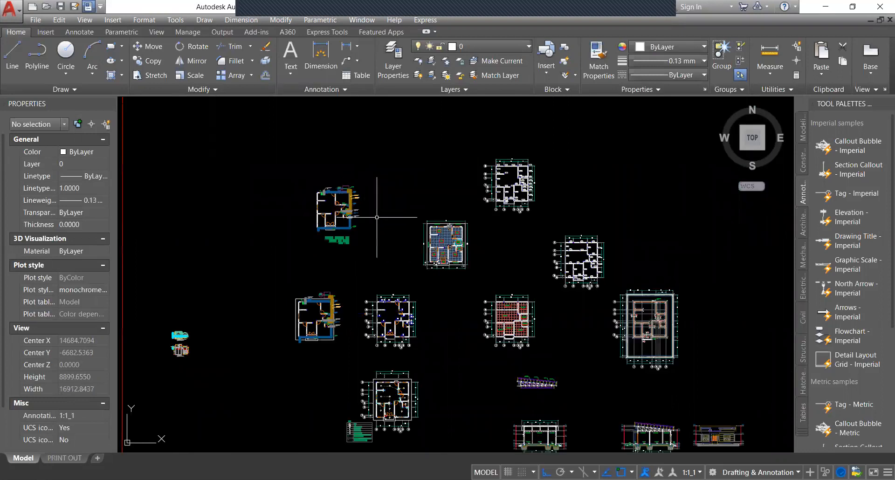
Examine the reference floor plan with door and window tags and the sloping roof truss detail.
middle_drag(516, 391, 444, 238)
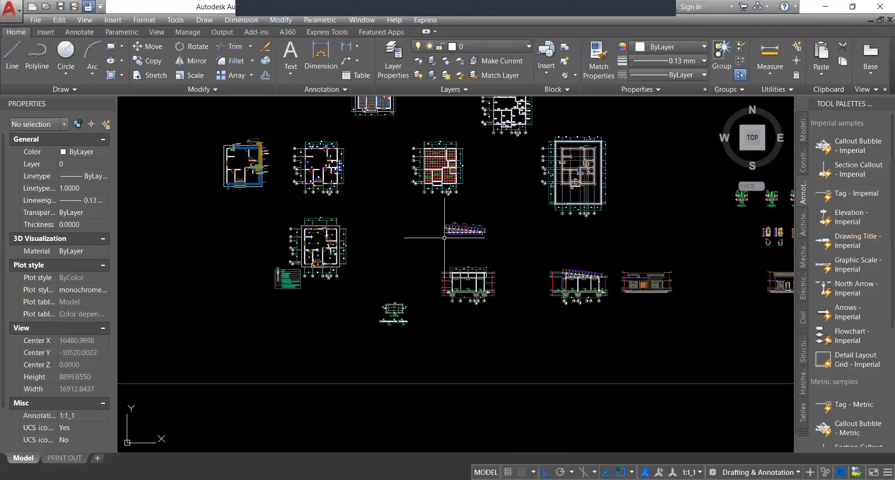
scroll(407, 203, up, 3)
scroll(407, 203, down, 2)
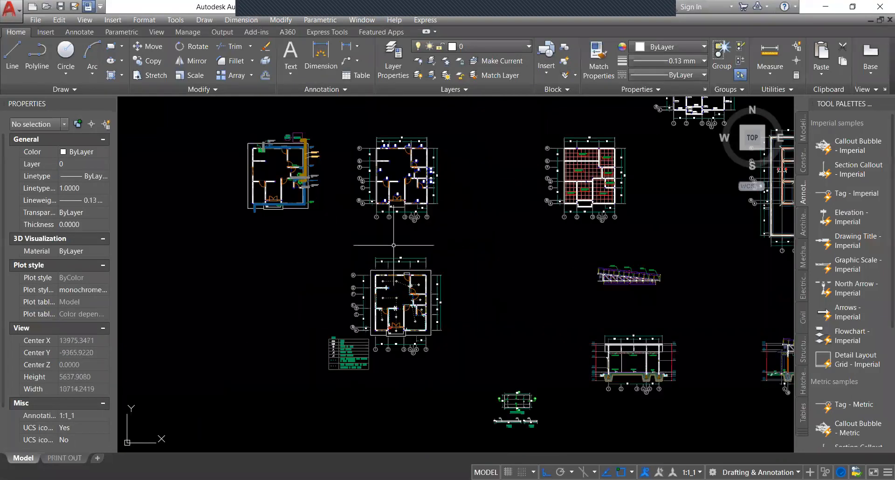
scroll(401, 158, up, 3)
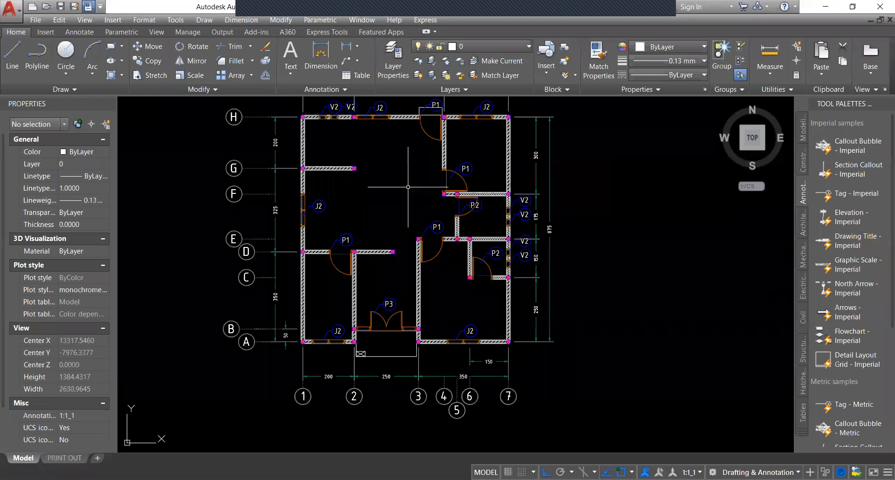
scroll(408, 187, down, 2)
mouse_move(523, 326)
middle_down()
mouse_move(499, 300)
mouse_move(285, 167)
middle_up()
scroll(285, 166, up, 2)
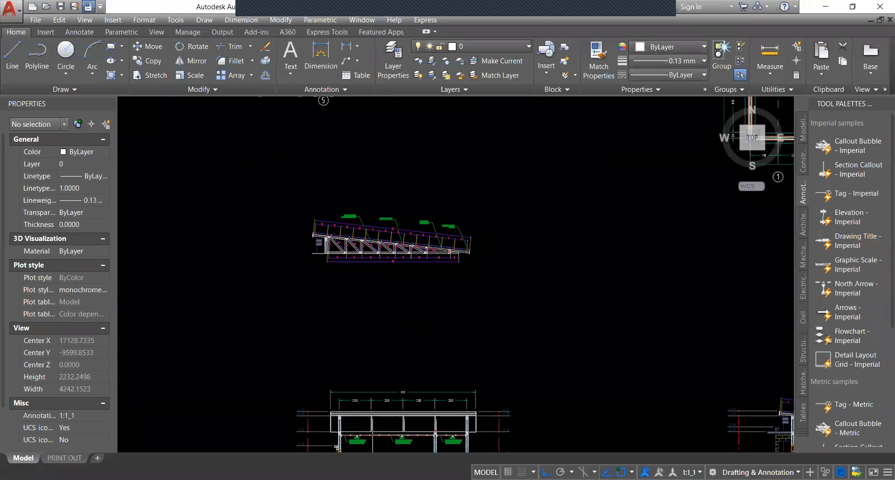
scroll(408, 296, down, 2)
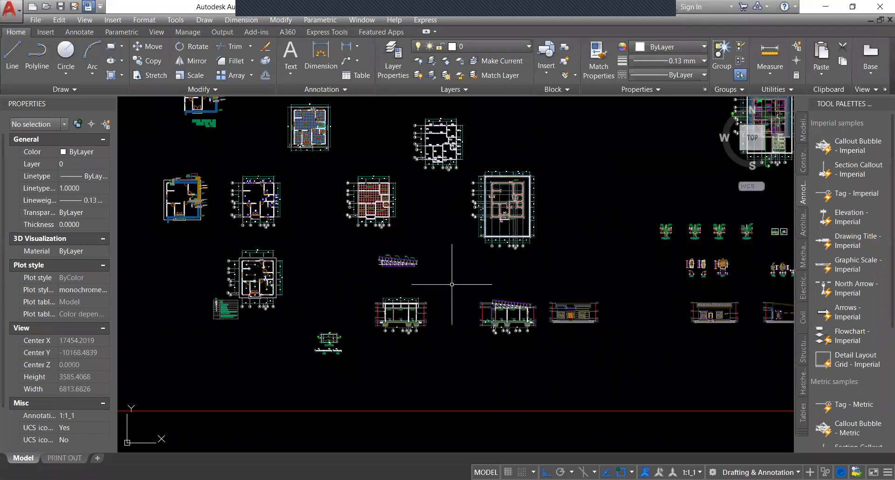
Delete the 12 vertical construction lines running through the two floor plans and the sections below them.
middle_drag(695, 247, 466, 288)
scroll(466, 288, up, 1)
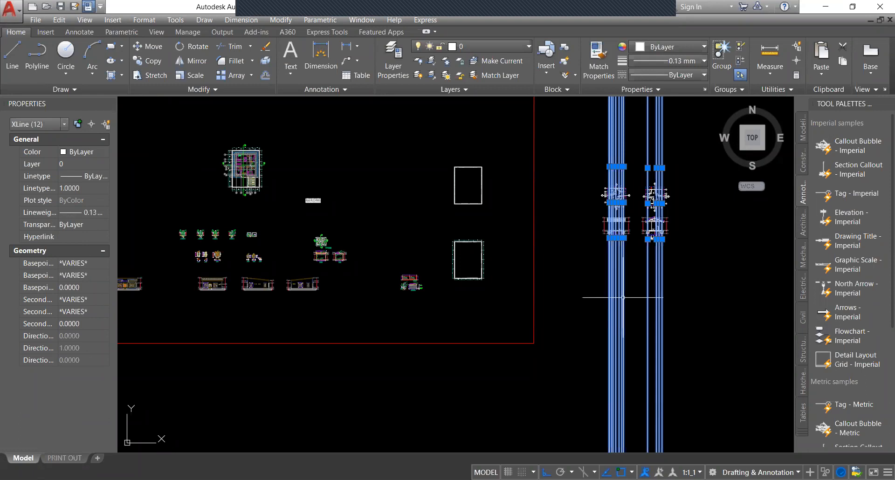
key(Escape)
click(684, 281)
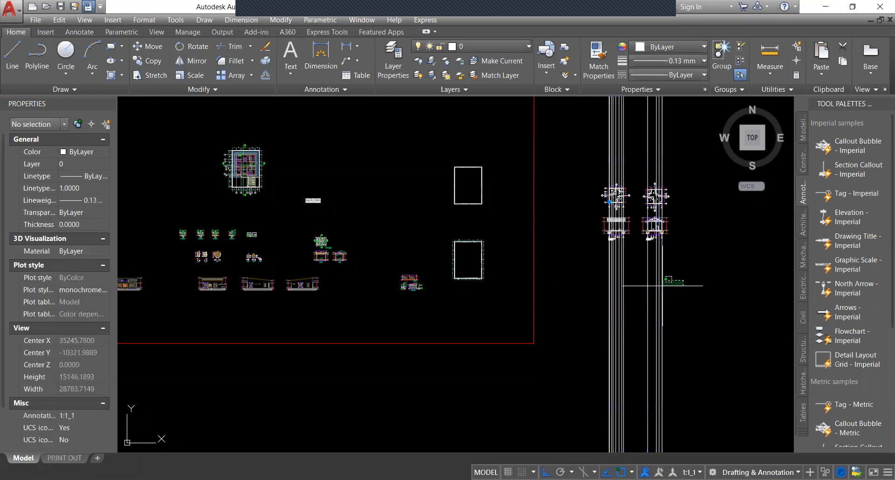
click(579, 297)
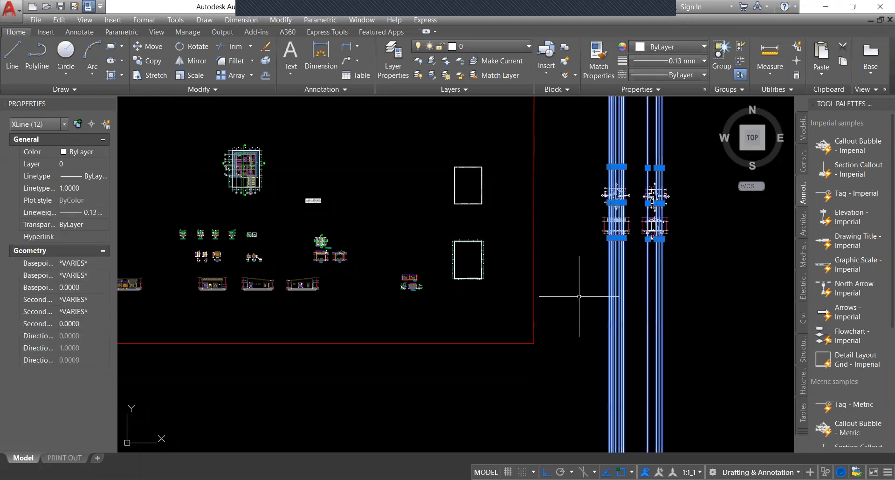
key(Delete)
Examine the two floor plans together with sections POTONGAN A-A and POTONGAN B-B beneath them.
scroll(633, 228, up, 6)
middle_drag(687, 223, 537, 314)
middle_drag(516, 260, 501, 262)
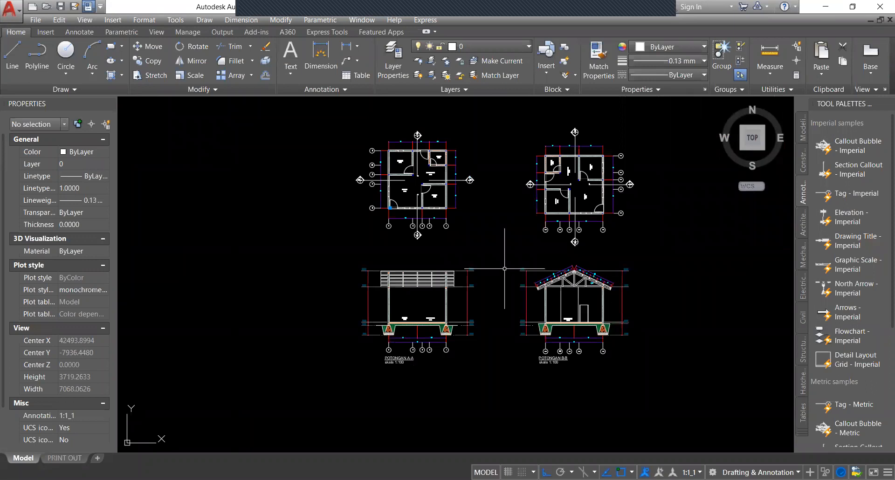
scroll(475, 257, down, 1)
scroll(473, 254, up, 1)
middle_drag(482, 260, 462, 264)
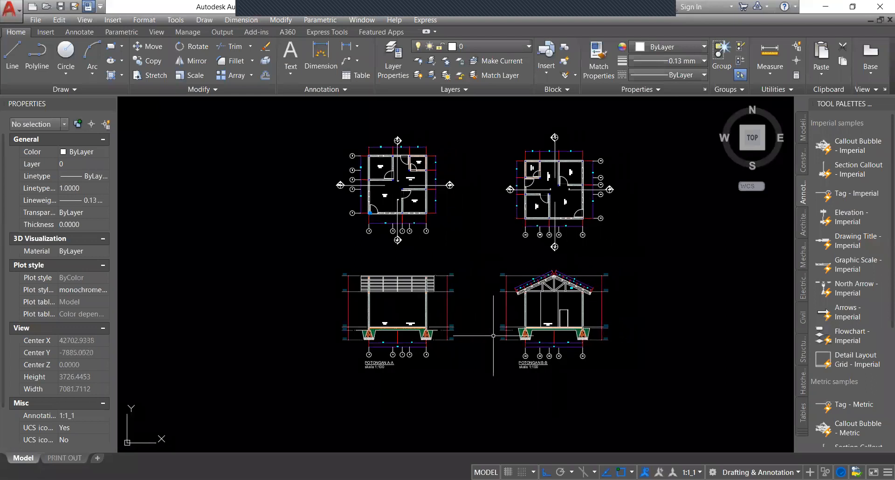
scroll(468, 296, up, 2)
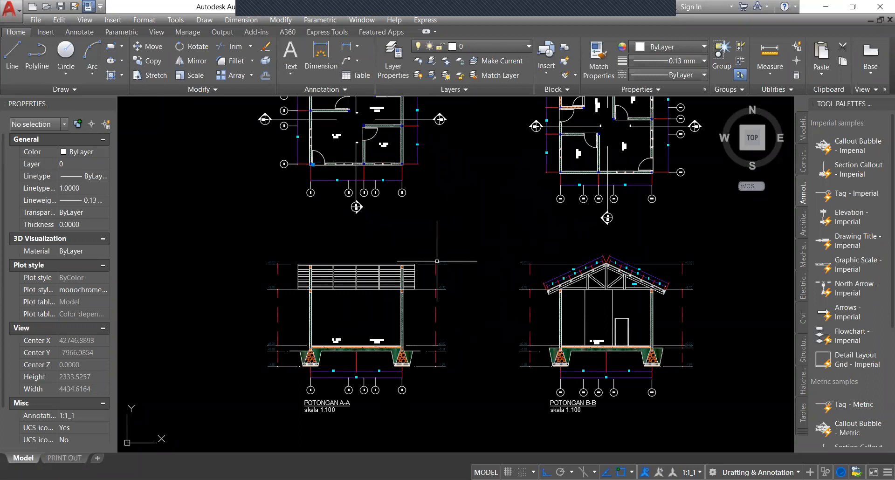
scroll(481, 287, down, 4)
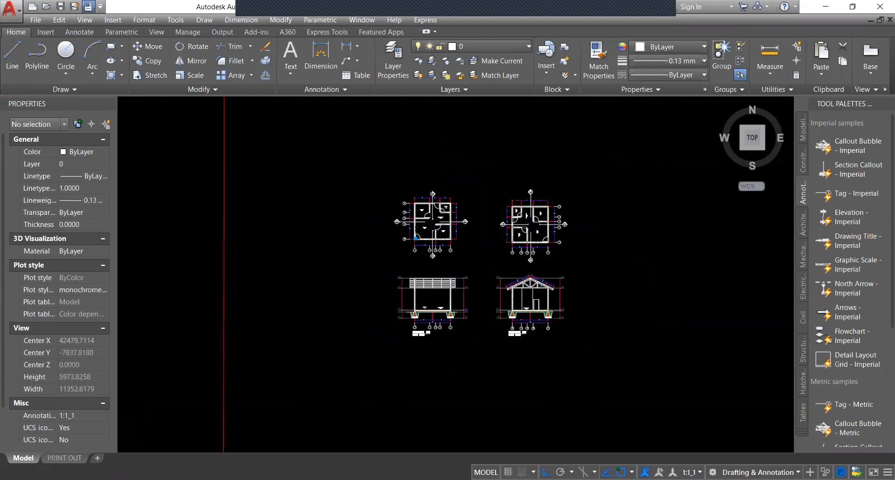
scroll(477, 290, up, 2)
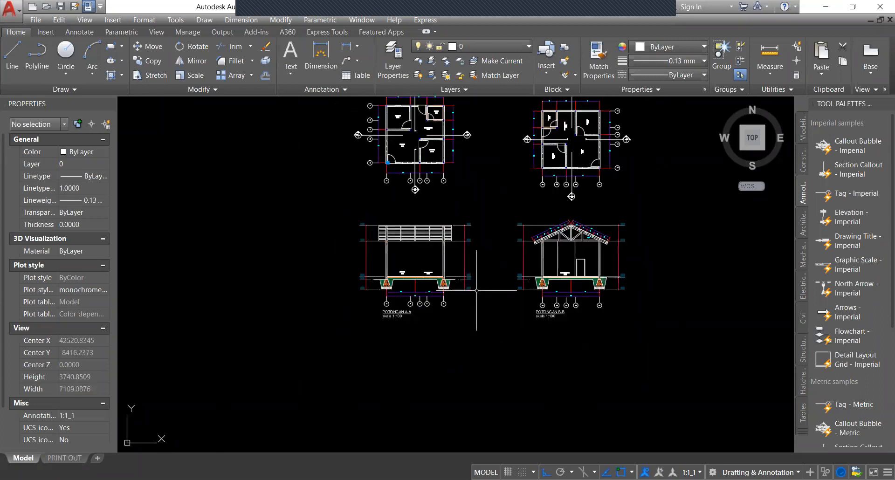
scroll(480, 290, up, 2)
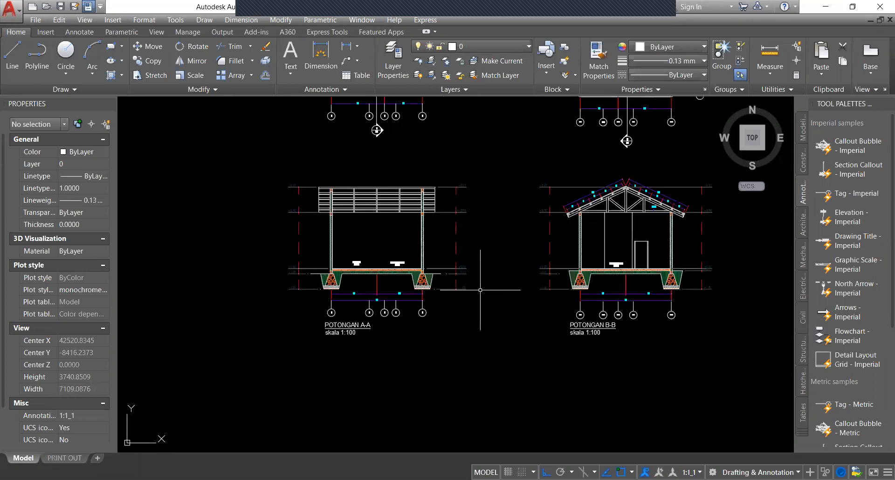
middle_drag(481, 290, 476, 335)
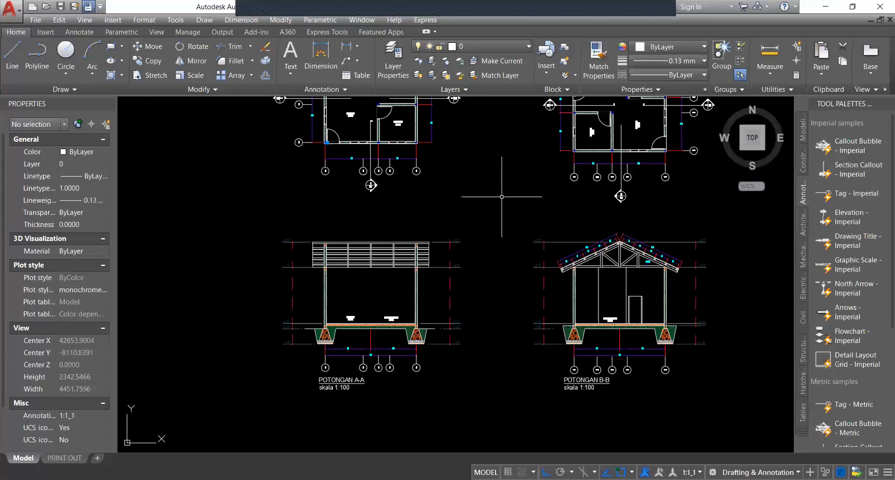
Review the drawing's list of layers and their visibility, keeping layer 0 current.
click(503, 49)
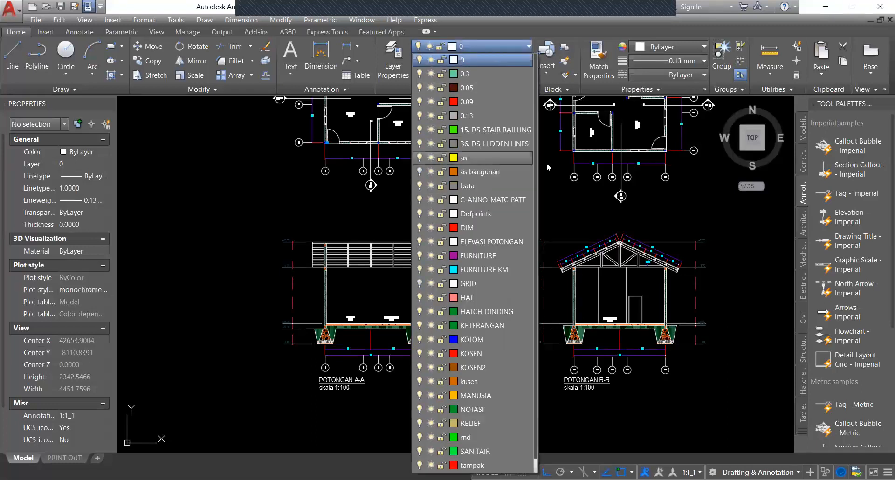
click(570, 194)
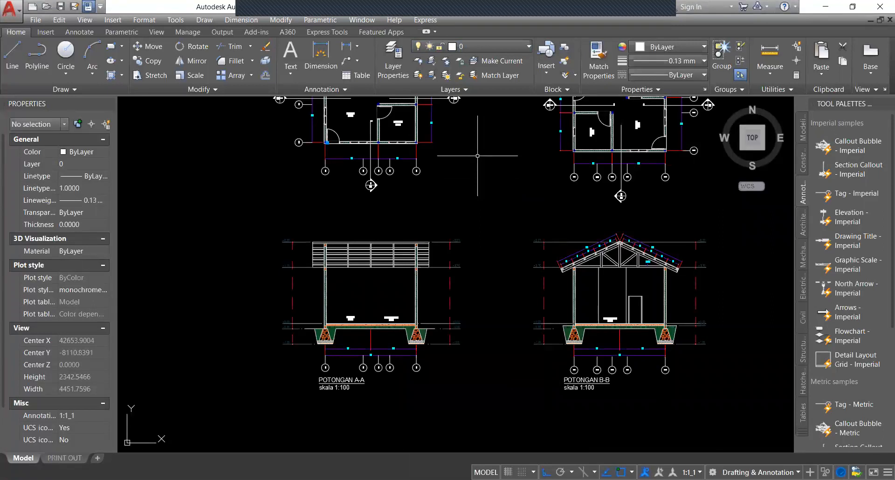
click(489, 46)
click(401, 198)
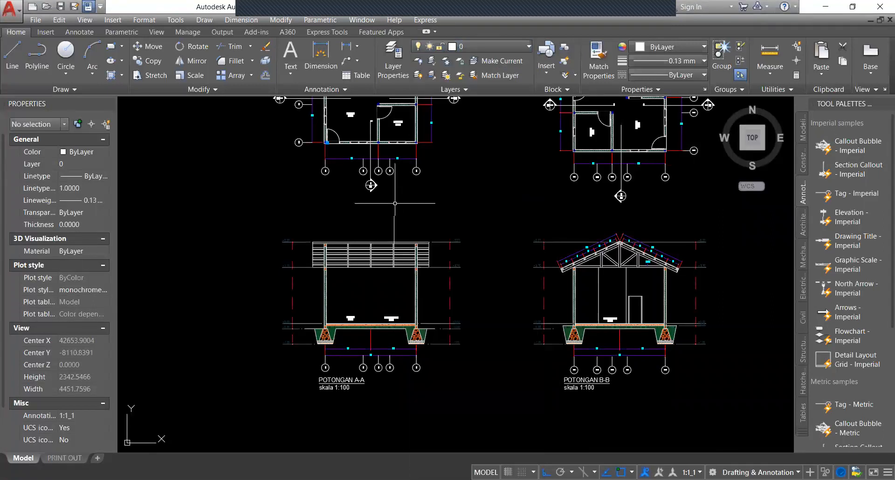
click(470, 47)
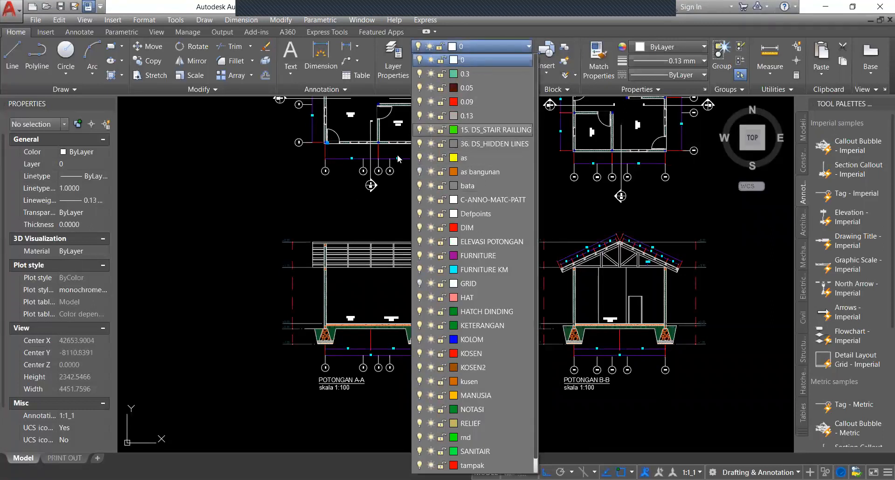
click(466, 65)
click(471, 46)
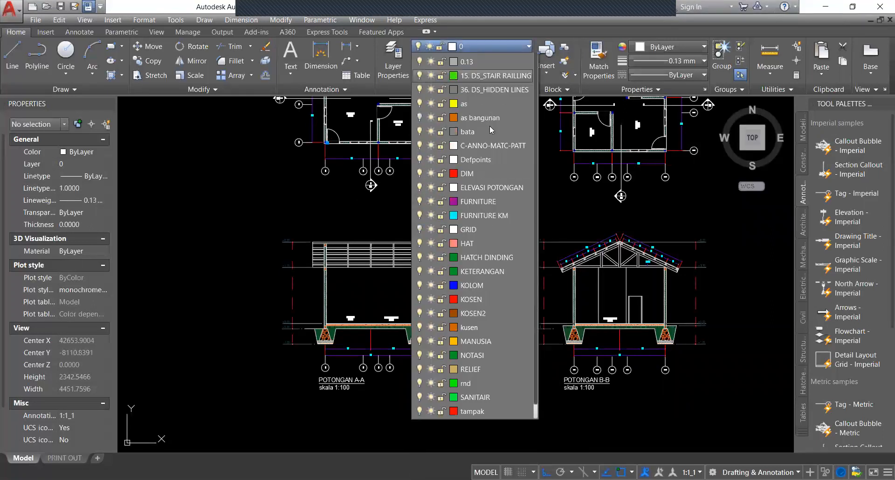
click(387, 219)
Turn off the GRID and KOSEN layers in the floor plan drawing.
scroll(459, 212, down, 2)
scroll(430, 220, down, 2)
scroll(314, 177, up, 4)
scroll(314, 177, up, 3)
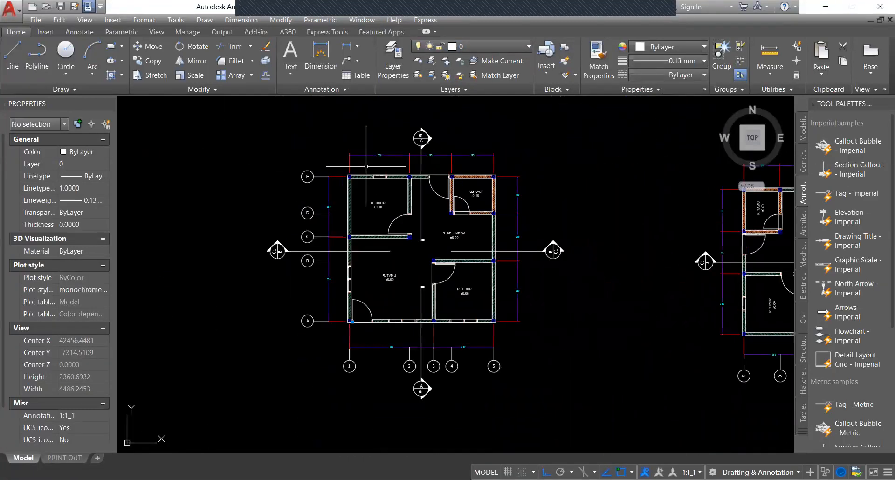
click(477, 49)
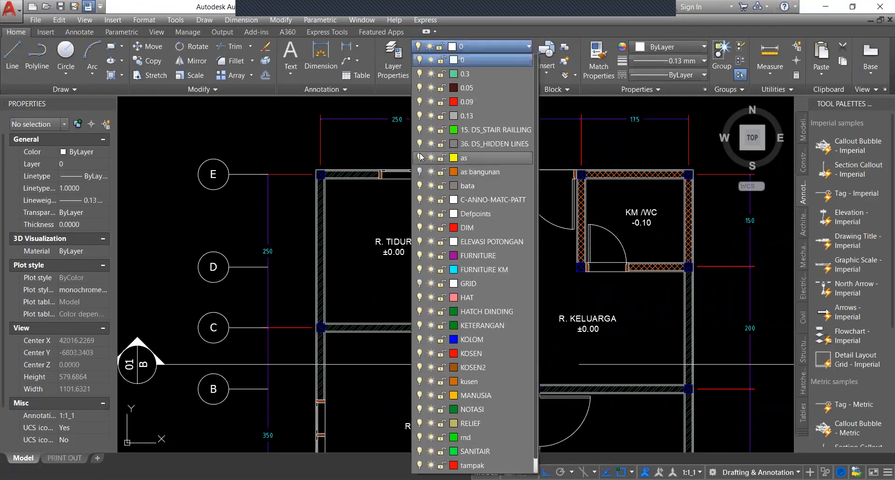
scroll(428, 305, up, 1)
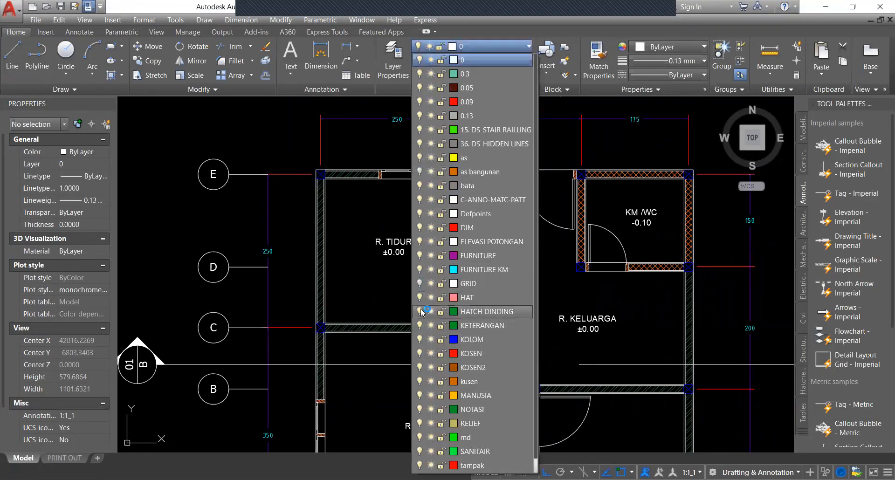
scroll(422, 315, down, 1)
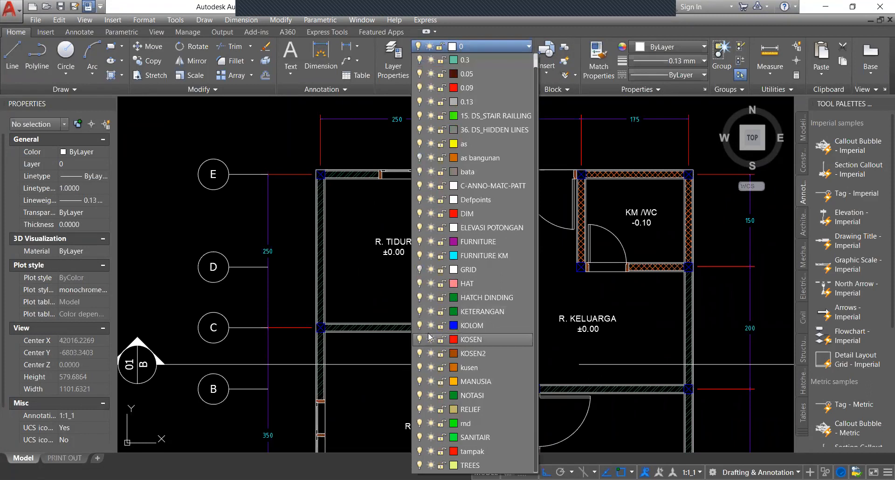
click(420, 341)
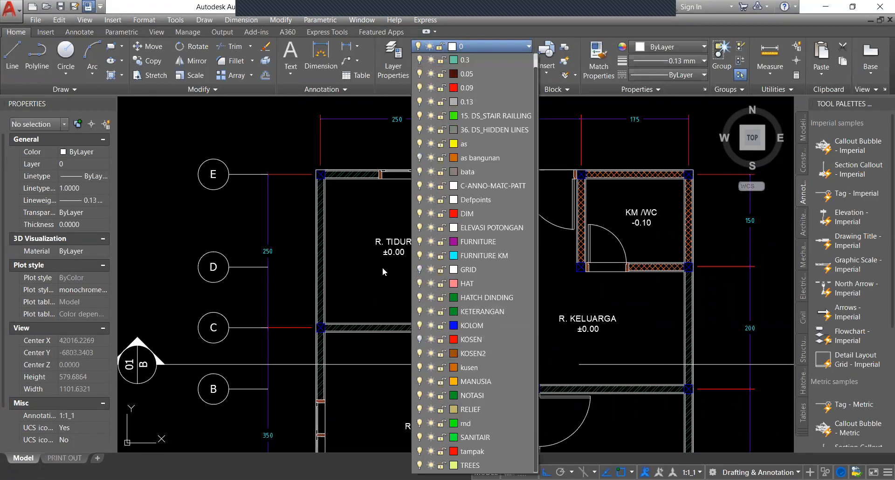
scroll(401, 226, down, 12)
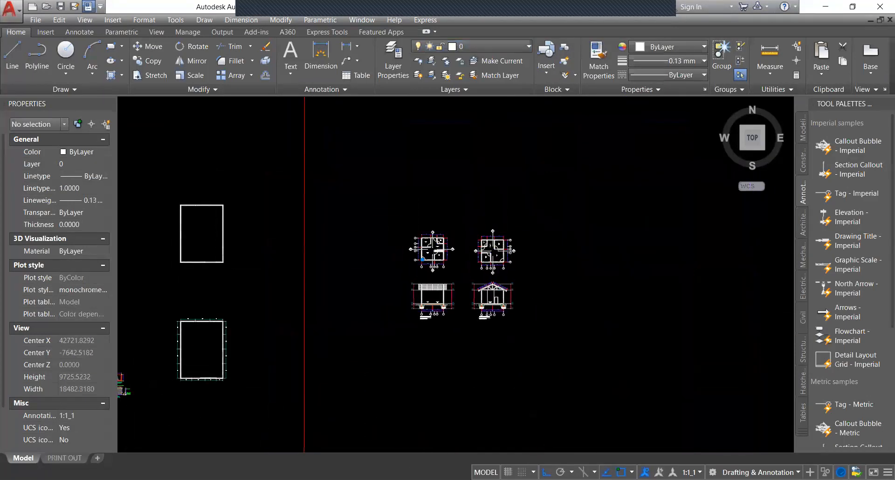
scroll(402, 226, up, 4)
scroll(416, 229, up, 8)
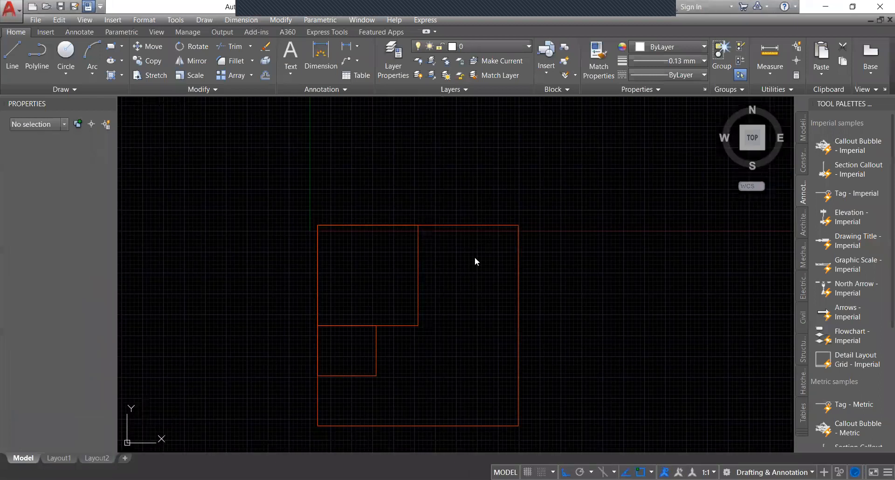
click(451, 236)
click(444, 260)
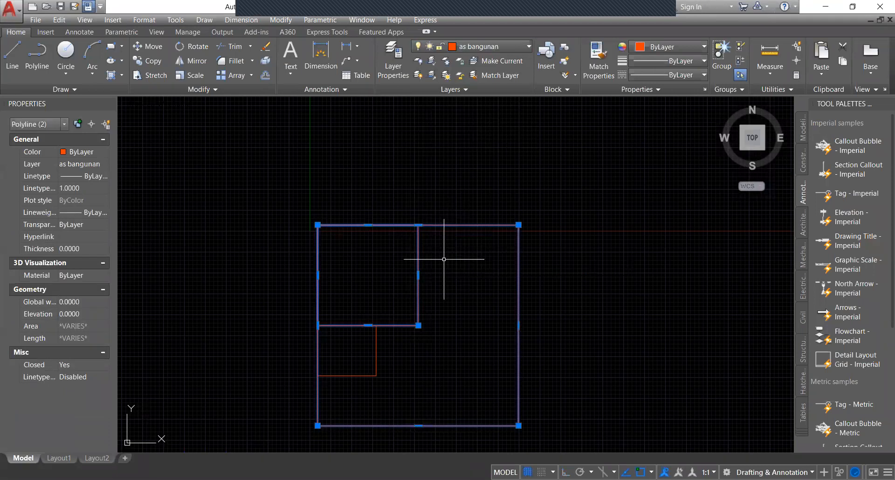
key(m)
key(space)
click(444, 259)
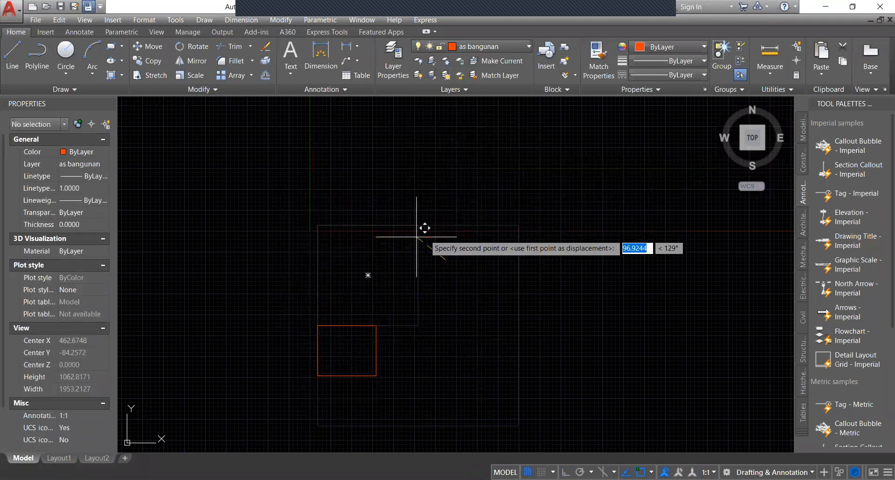
key(Escape)
scroll(439, 220, down, 2)
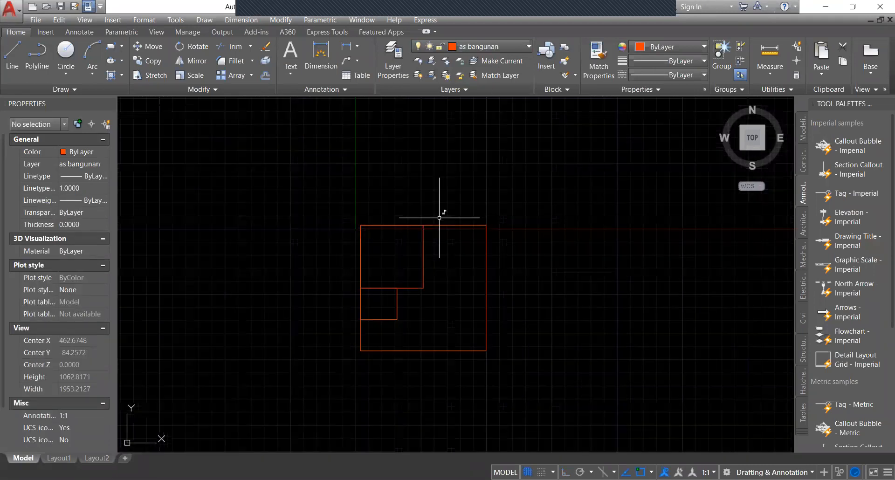
middle_drag(439, 218, 434, 234)
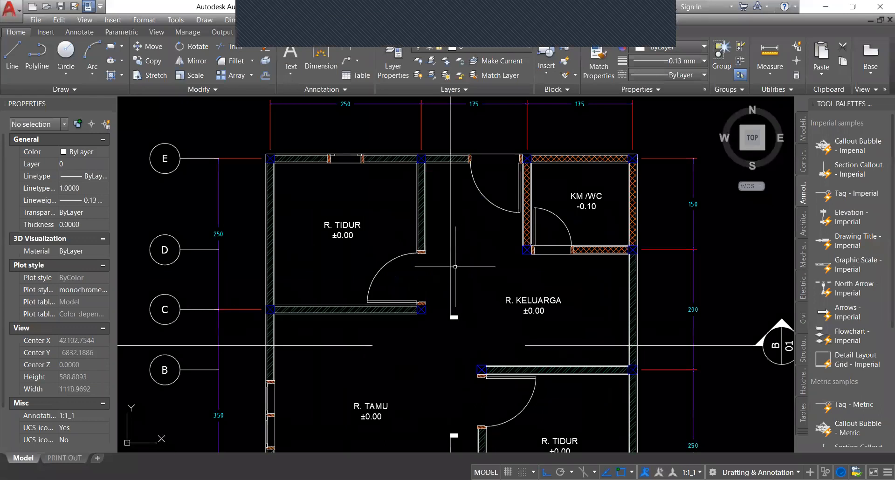
Select the columns at both ends of the KM/WC room's door wall to check which layer they are on.
middle_drag(524, 229, 517, 216)
scroll(517, 215, up, 8)
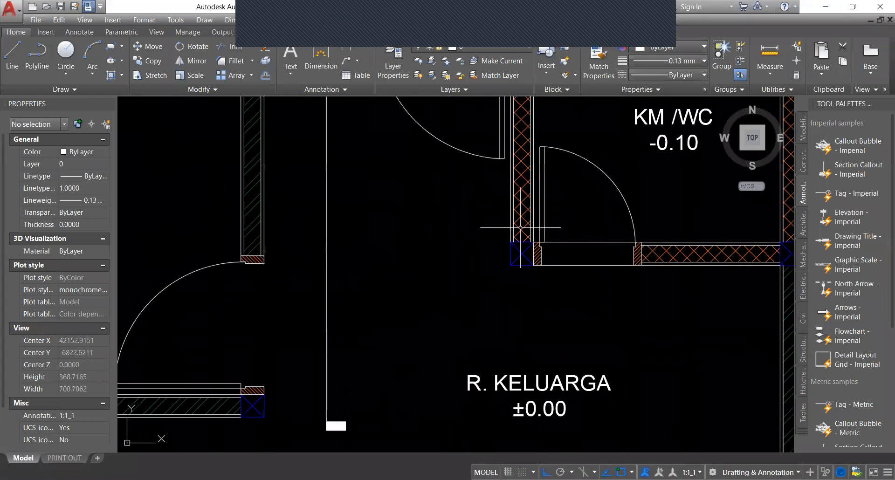
click(450, 194)
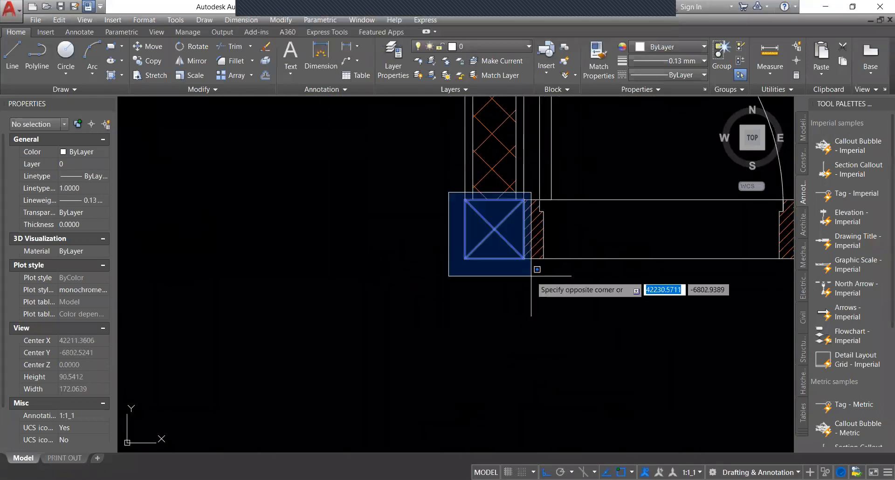
click(536, 272)
scroll(495, 229, down, 3)
middle_drag(495, 228, 475, 264)
scroll(474, 264, up, 2)
scroll(504, 240, down, 2)
middle_drag(696, 247, 586, 249)
click(602, 233)
click(676, 282)
Turn off the KOLOM layer and examine the wall corners around KM/WC and R. KELUARGA.
click(490, 47)
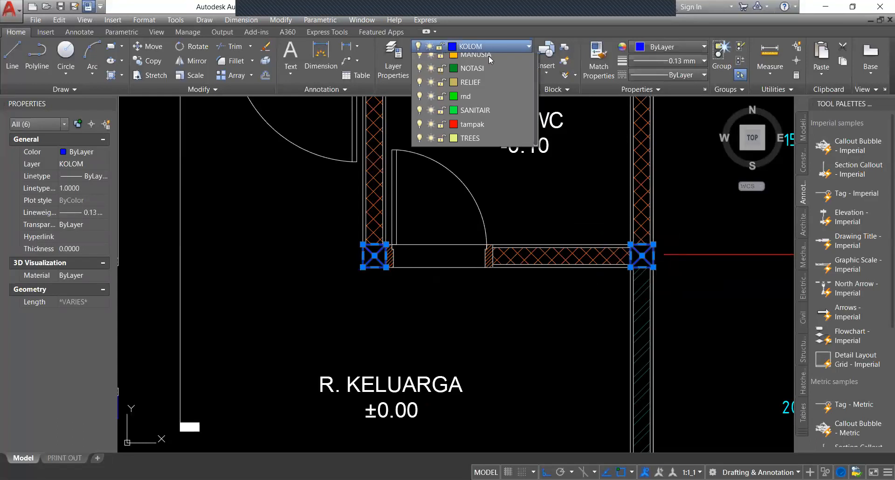
click(419, 326)
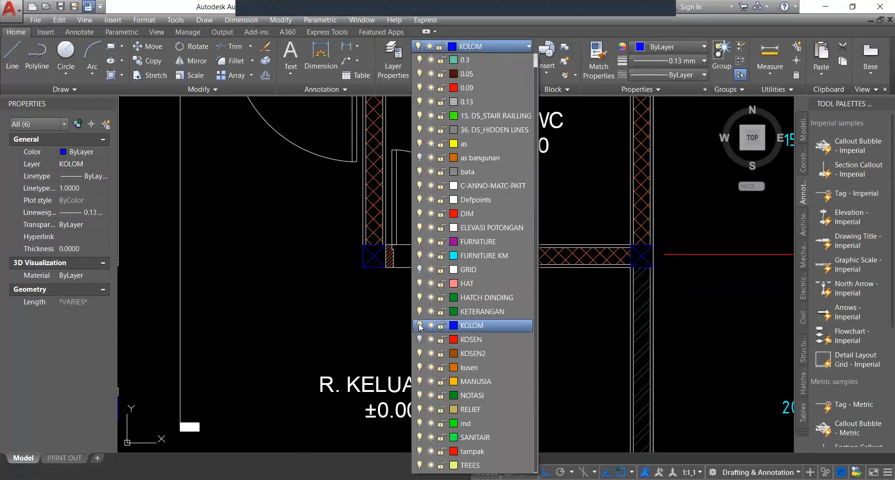
click(376, 310)
scroll(476, 275, down, 4)
middle_drag(402, 263, 451, 229)
scroll(389, 298, up, 2)
middle_drag(336, 280, 338, 302)
middle_drag(575, 184, 472, 244)
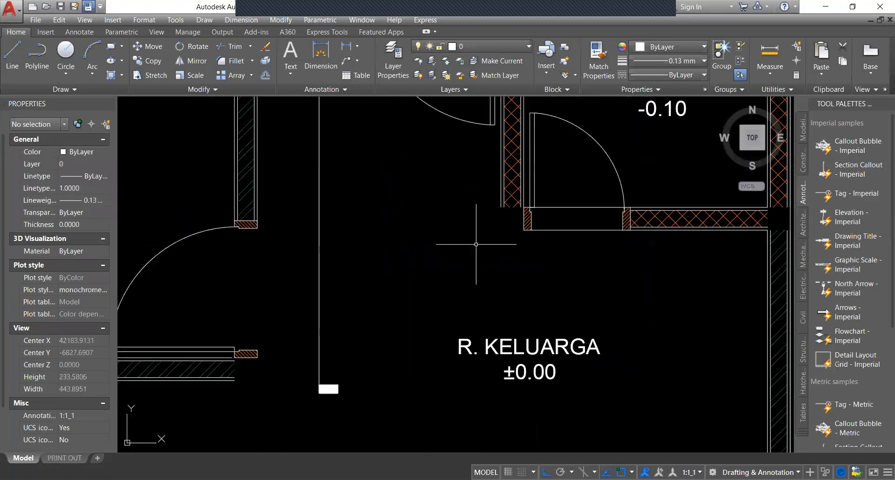
middle_drag(539, 232, 488, 273)
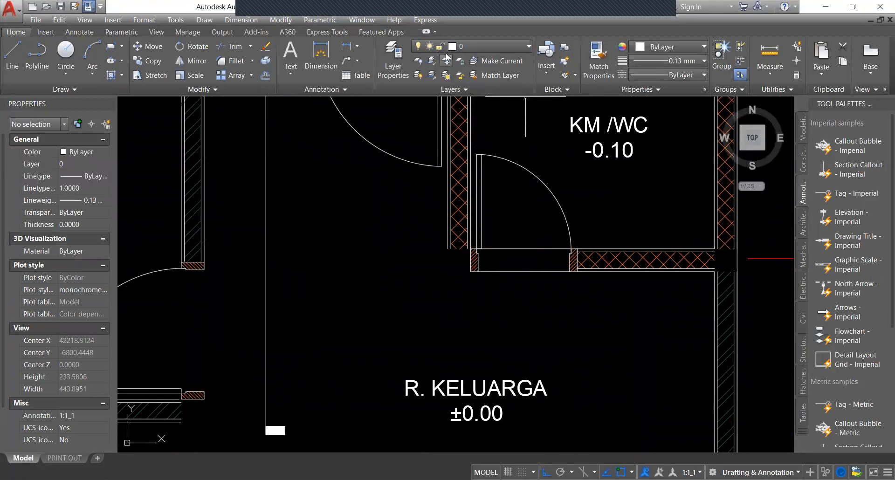
Turn on the as bangunan and KOLOM layers and examine the wall axes meeting at the column beside the KM/WC door.
click(475, 45)
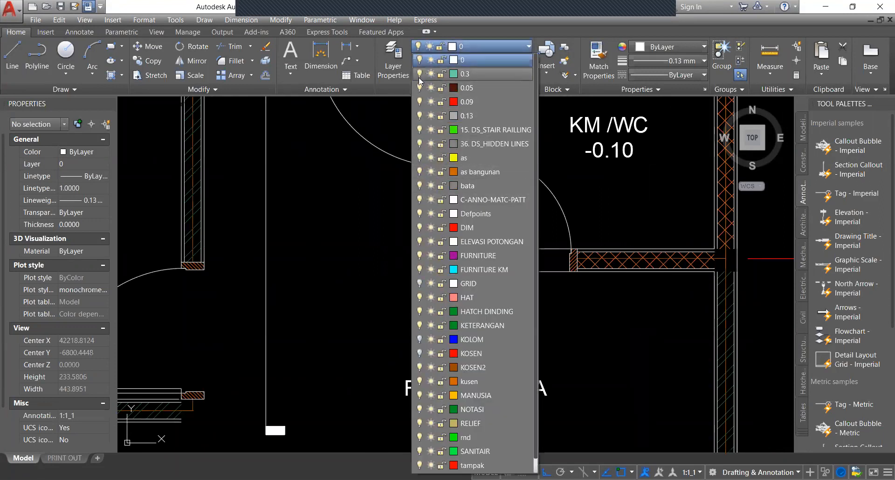
scroll(431, 302, down, 1)
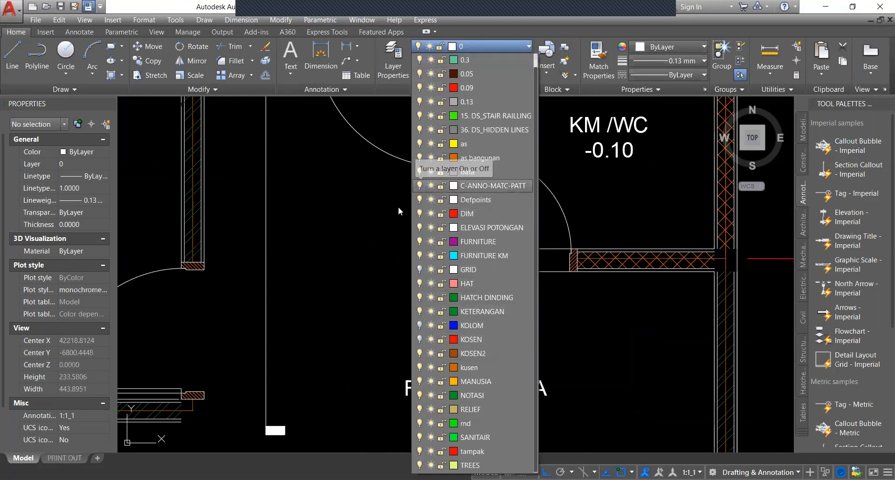
click(420, 326)
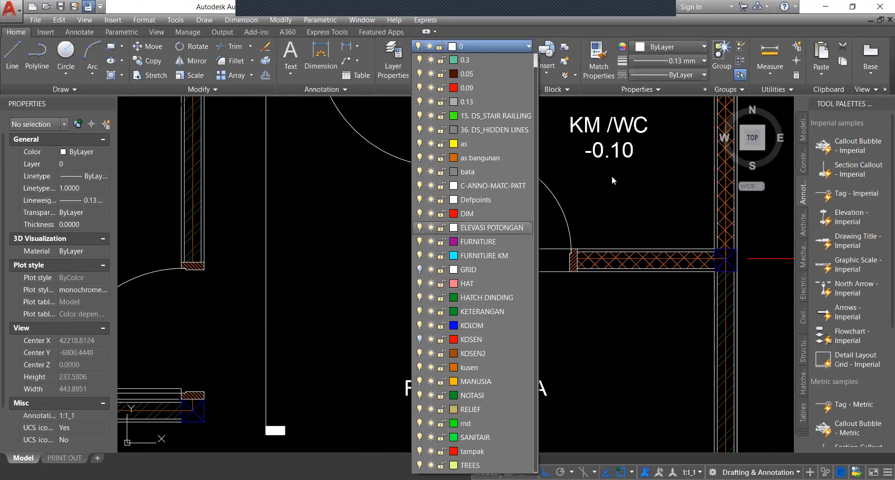
click(392, 138)
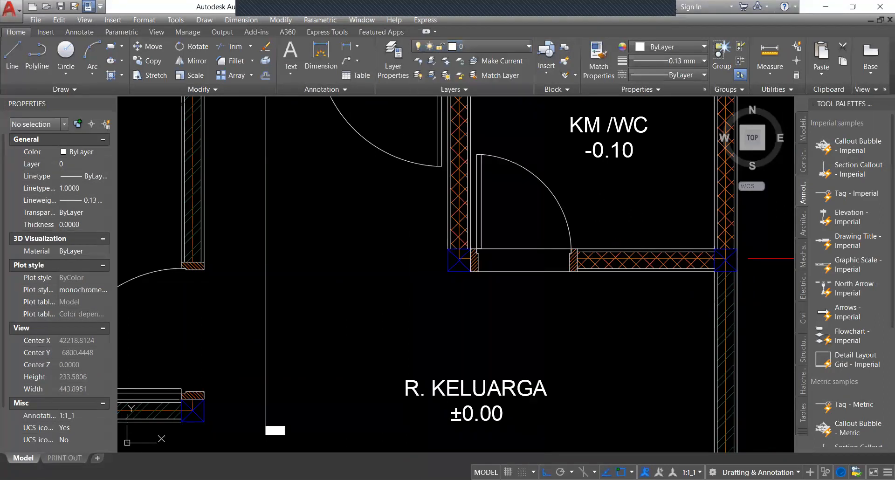
scroll(444, 154, down, 5)
scroll(488, 196, up, 4)
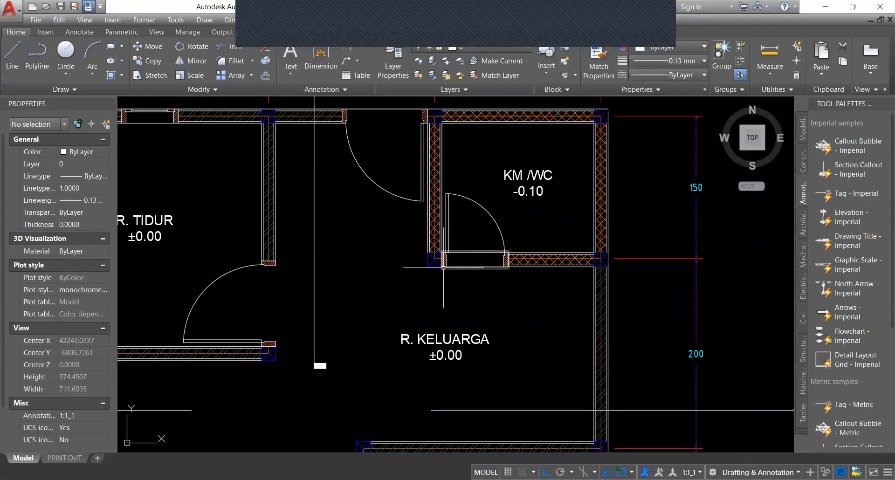
scroll(431, 262, up, 6)
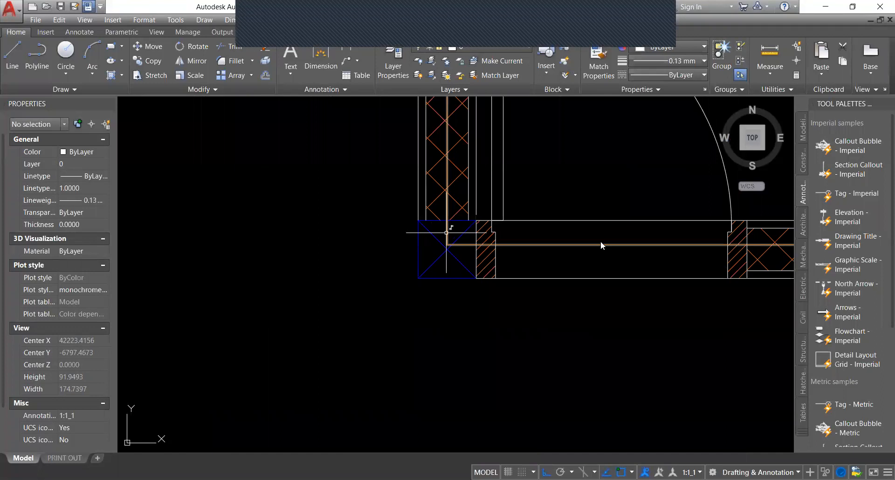
scroll(510, 236, down, 4)
scroll(510, 233, down, 4)
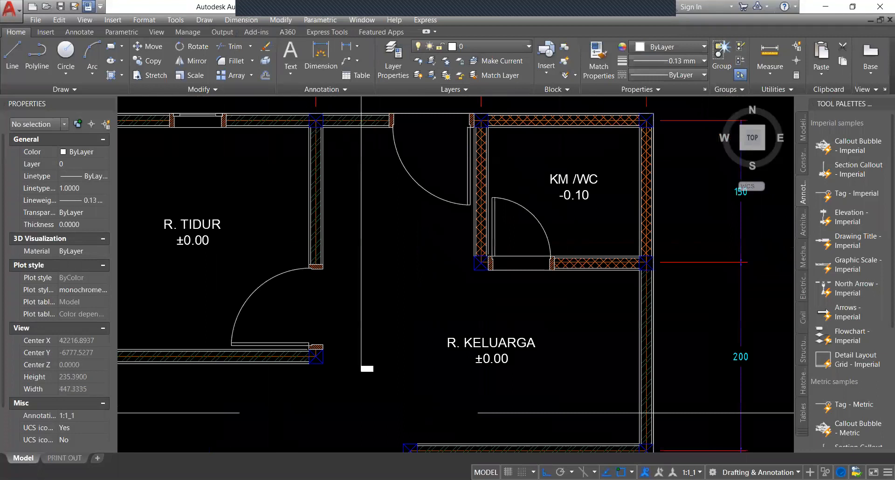